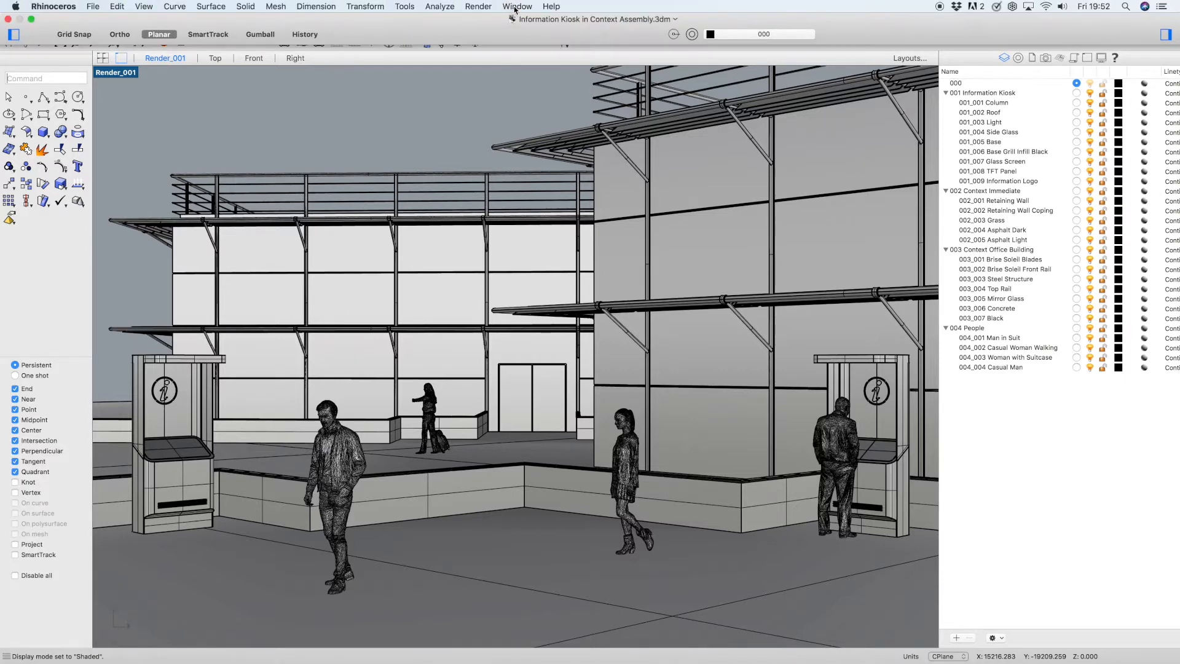
- Review the linked block definitions and their external file settings in the block manager, closing it when done
{"action": "left_click", "coordinate": [517, 7]}
{"action": "left_click", "coordinate": [545, 234]}
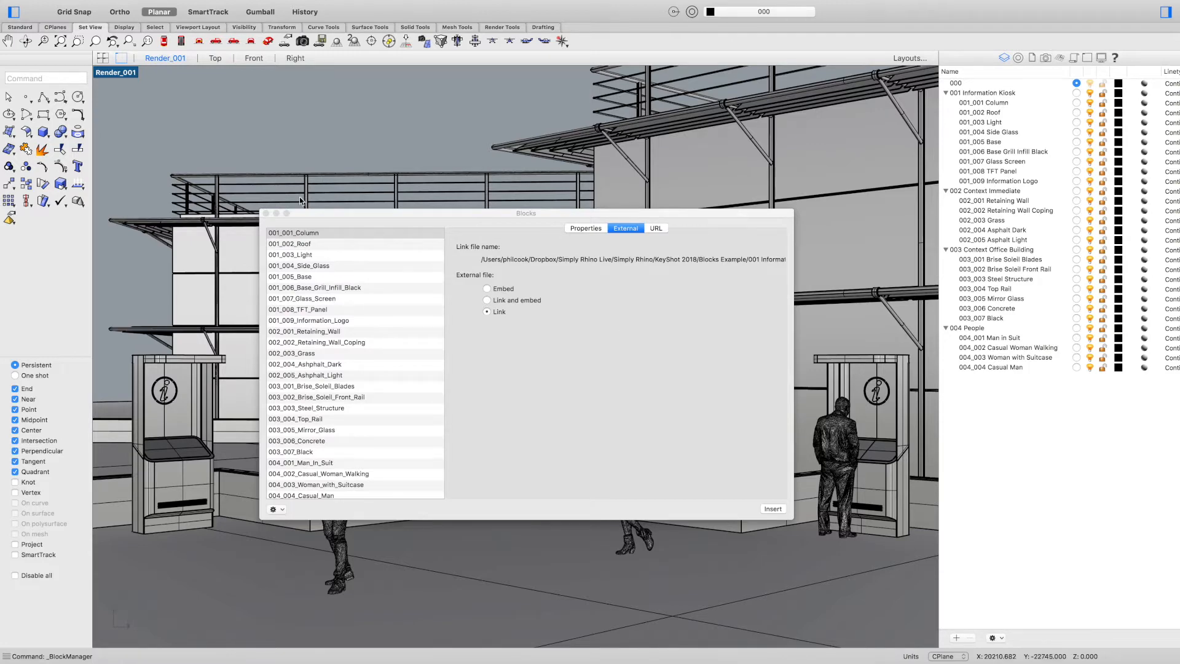
{"action": "left_click", "coordinate": [267, 213]}
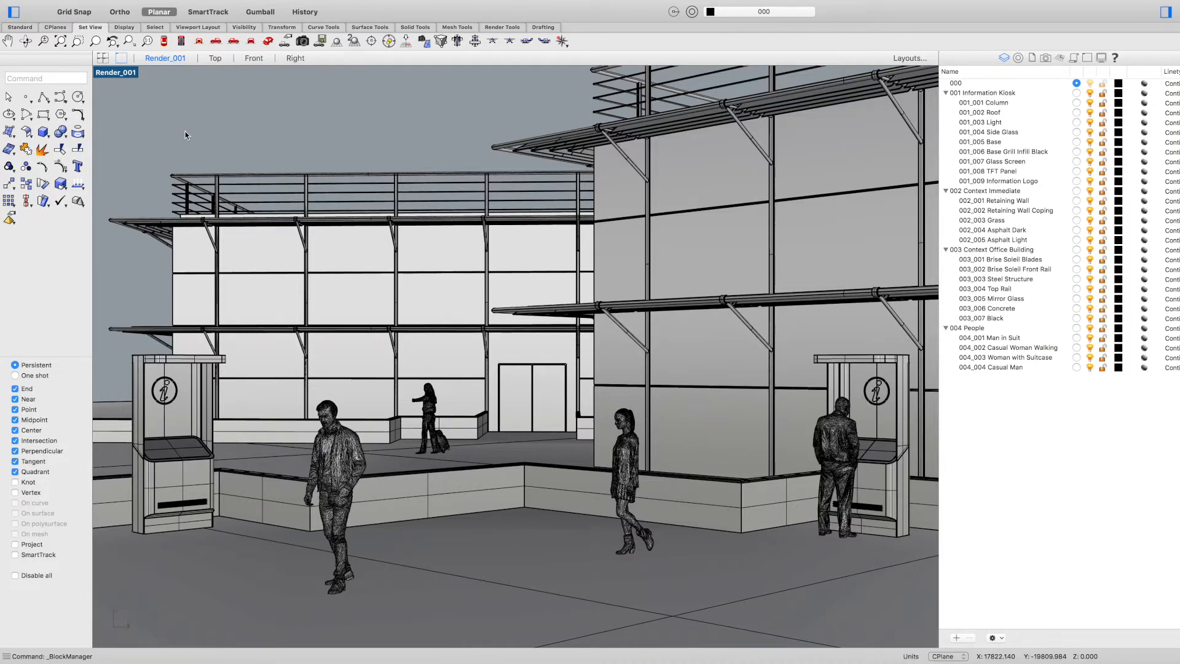
- Set the Render_001 viewport to Rendered display and send the model to KeyShot with the KeyShot7Render command
{"action": "left_click", "coordinate": [115, 72]}
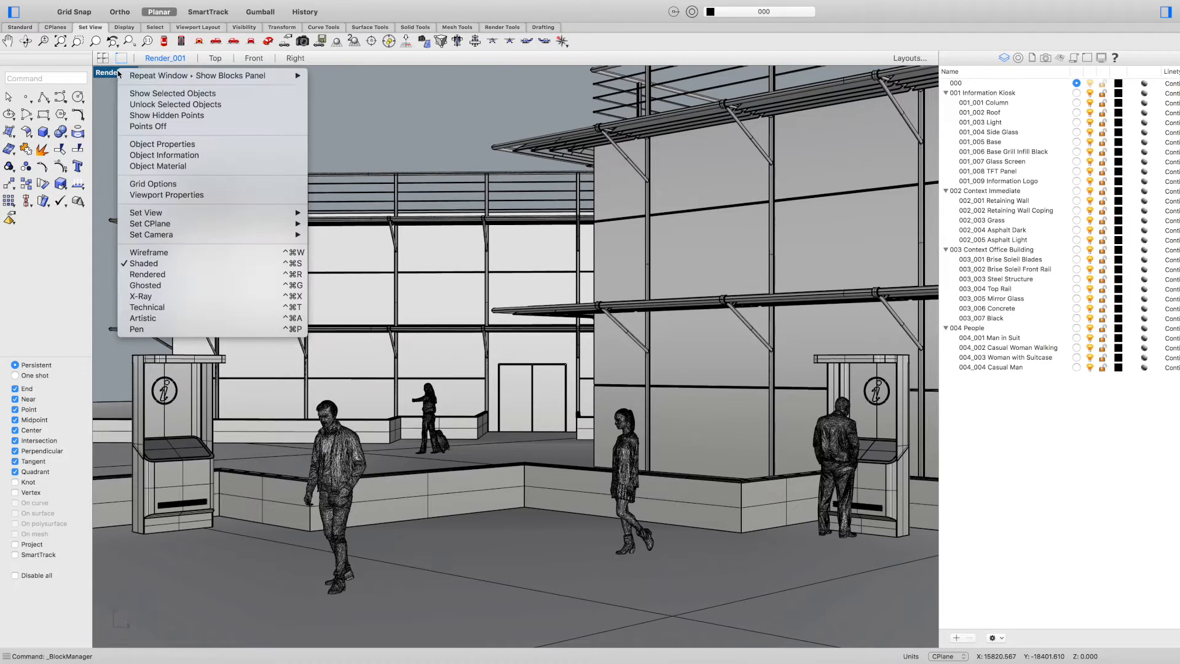
{"action": "left_click", "coordinate": [176, 276]}
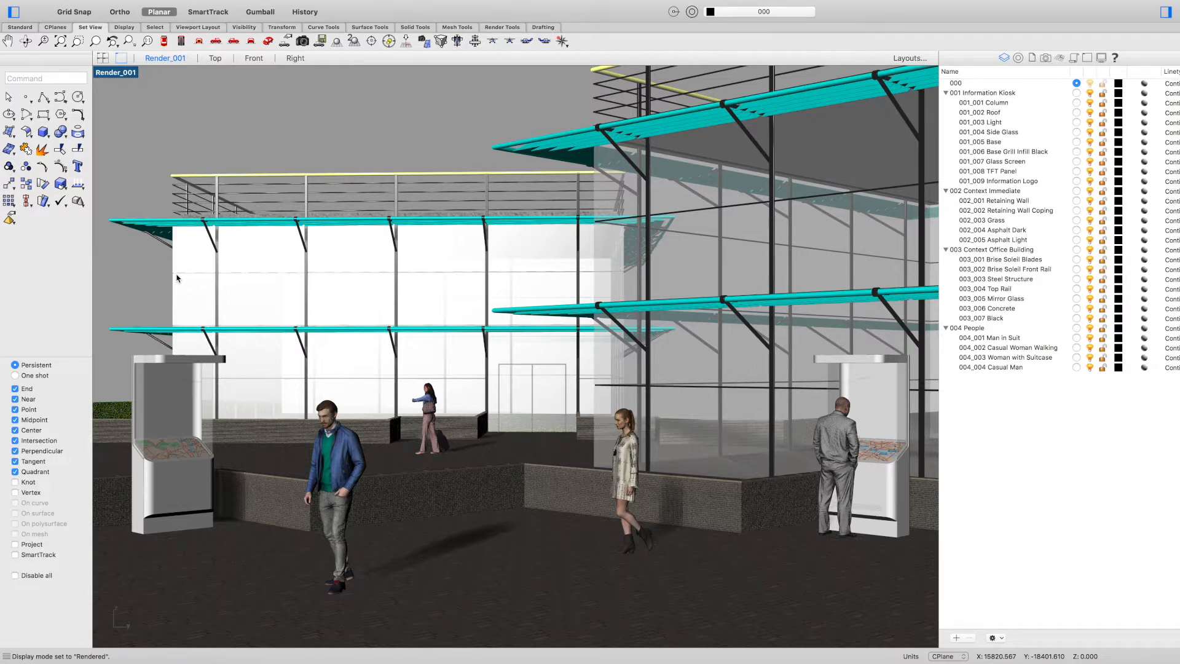
{"action": "left_click", "coordinate": [64, 78]}
{"action": "type", "text": "KeyShot7Render"}
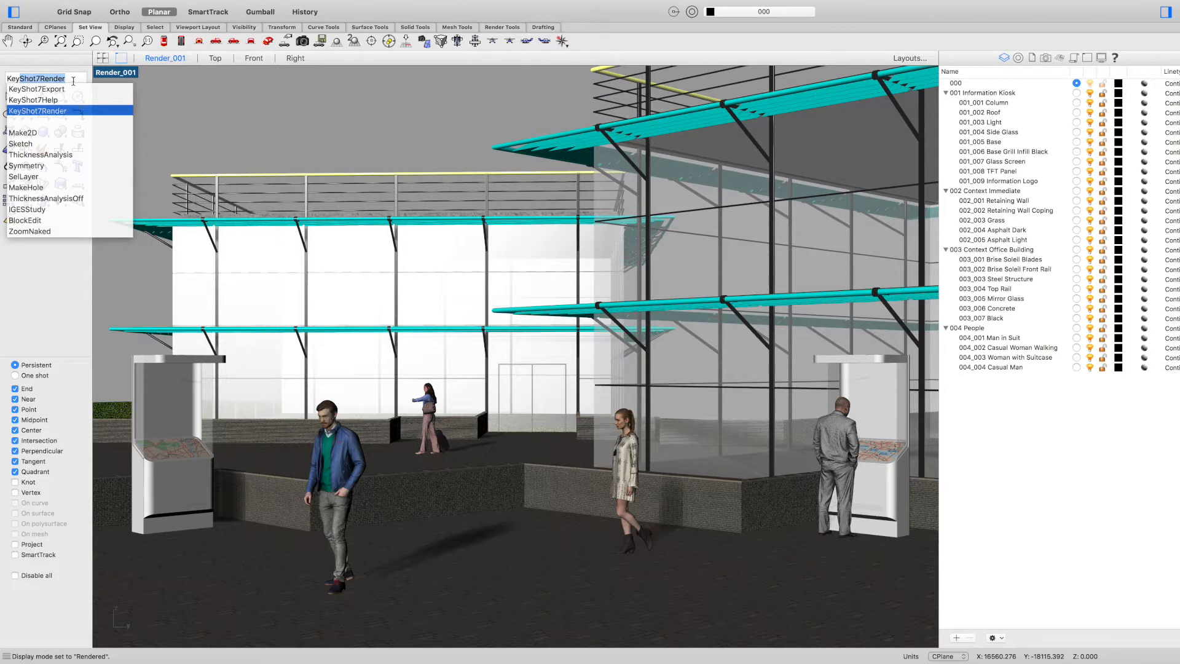
{"action": "left_click", "coordinate": [73, 80]}
{"action": "key", "text": "Return"}
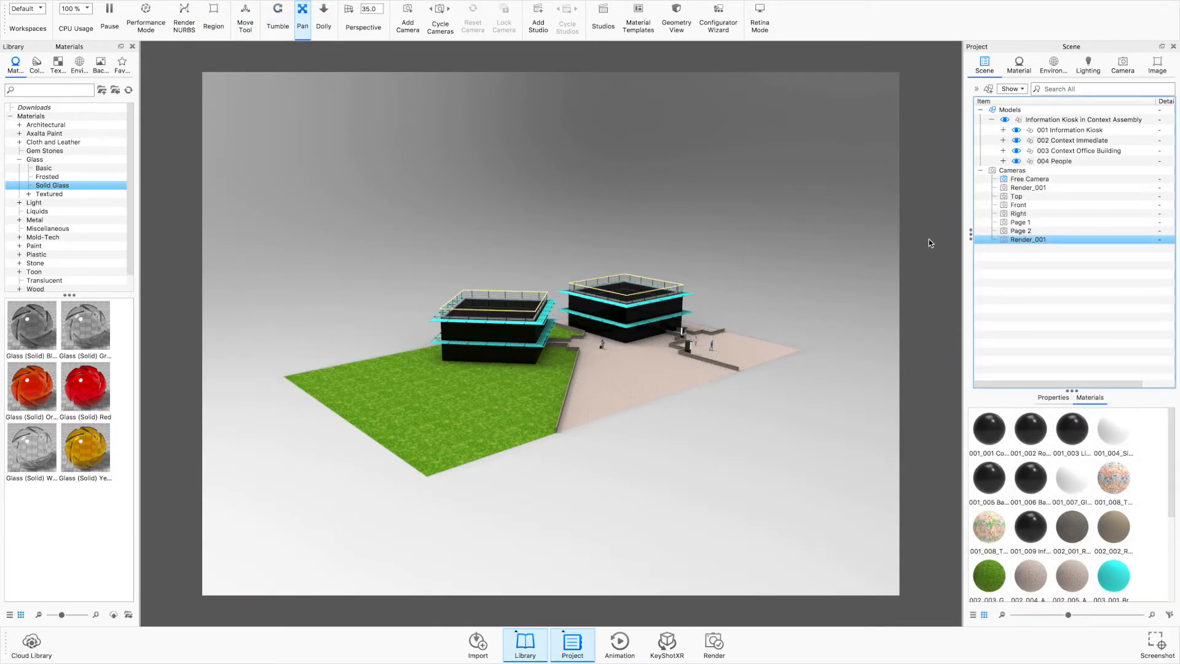
- Expand the Information Kiosk, Context Immediate, Context Office Building and People groups in the scene tree to see their parts
{"action": "left_click", "coordinate": [1003, 130]}
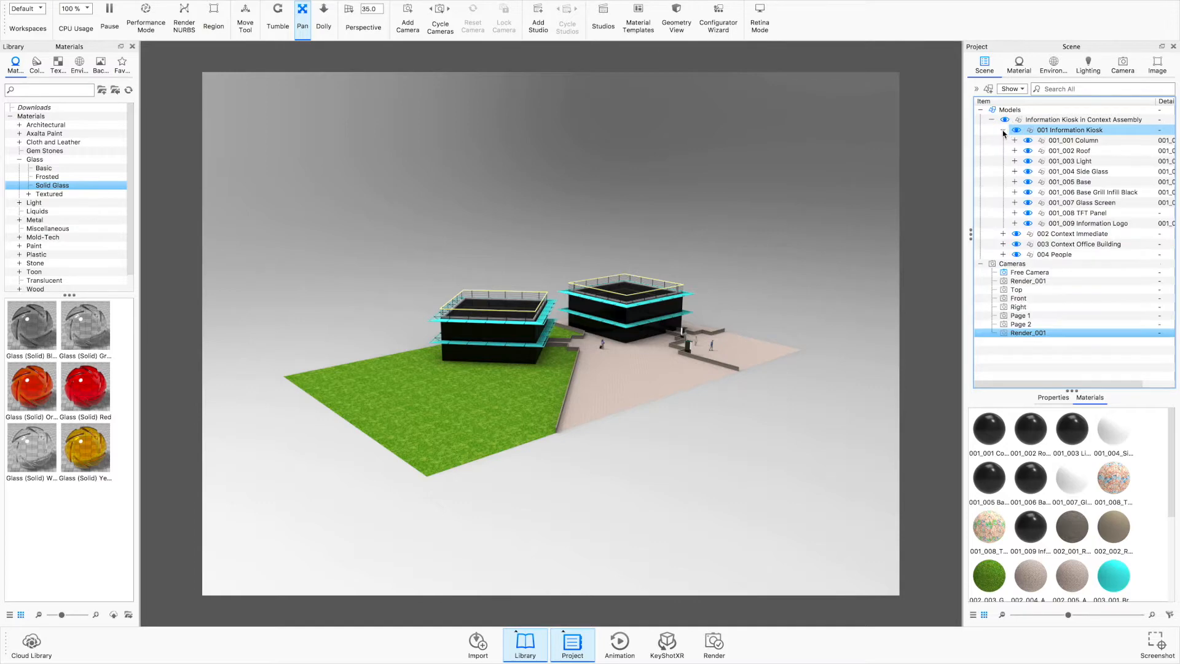
{"action": "left_click", "coordinate": [1003, 234]}
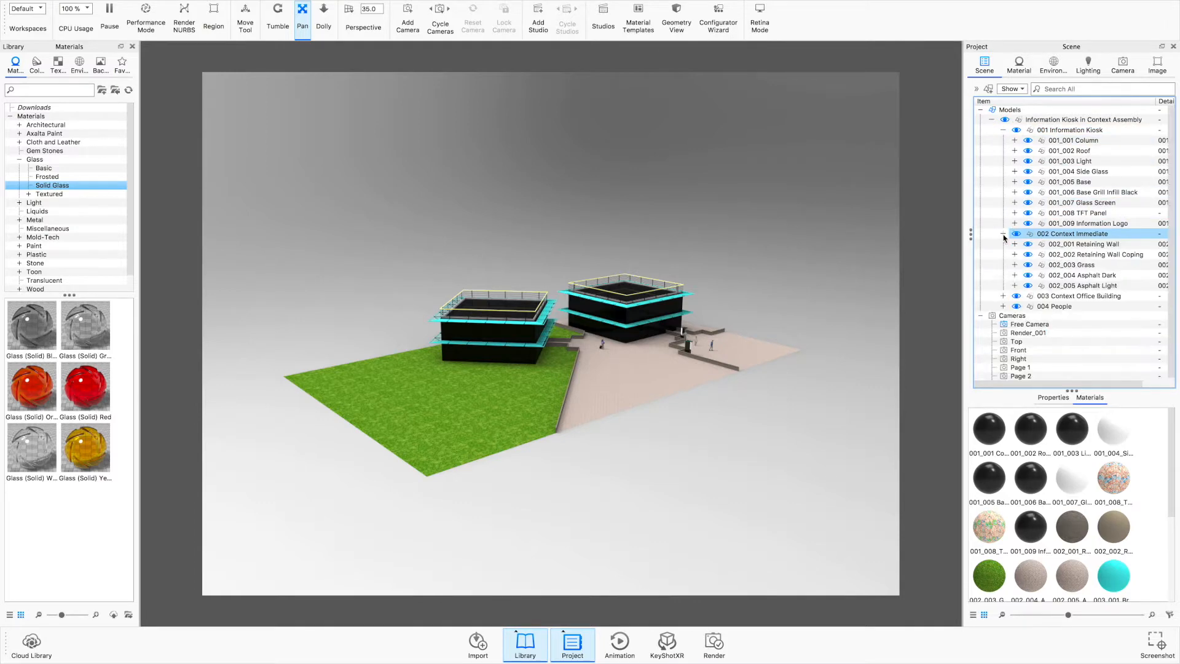
{"action": "left_click", "coordinate": [1003, 296]}
{"action": "scroll", "coordinate": [1027, 345], "scroll_direction": "down", "scroll_amount": 2}
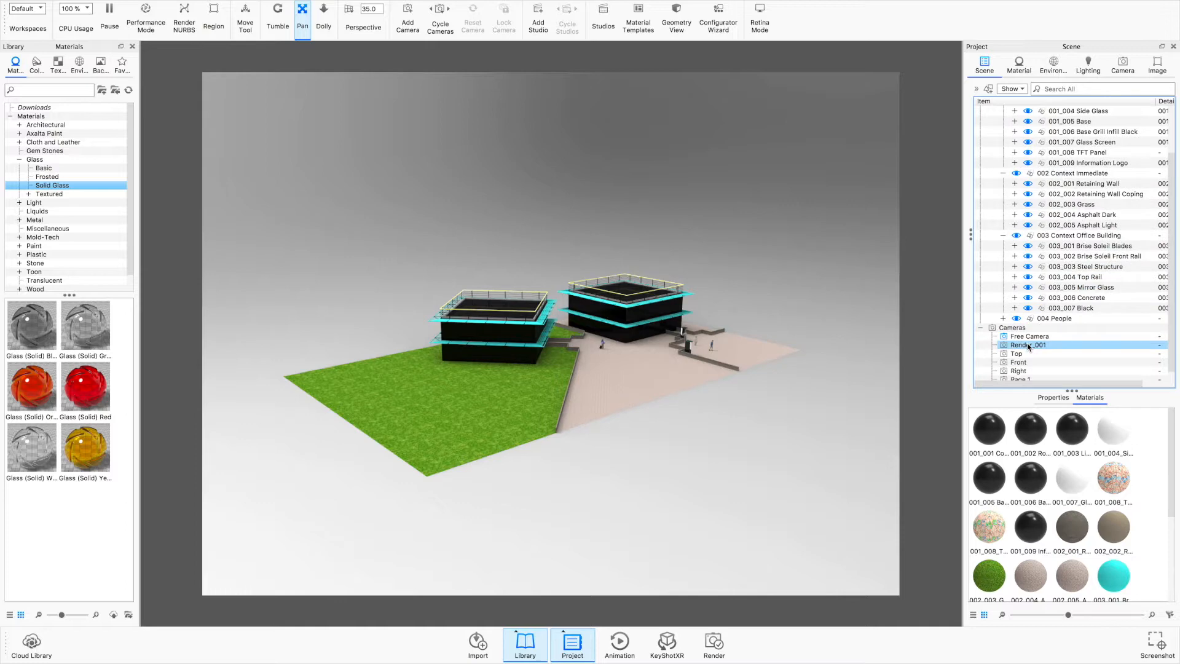
{"action": "left_click", "coordinate": [1003, 319]}
{"action": "scroll", "coordinate": [982, 323], "scroll_direction": "down", "scroll_amount": 3}
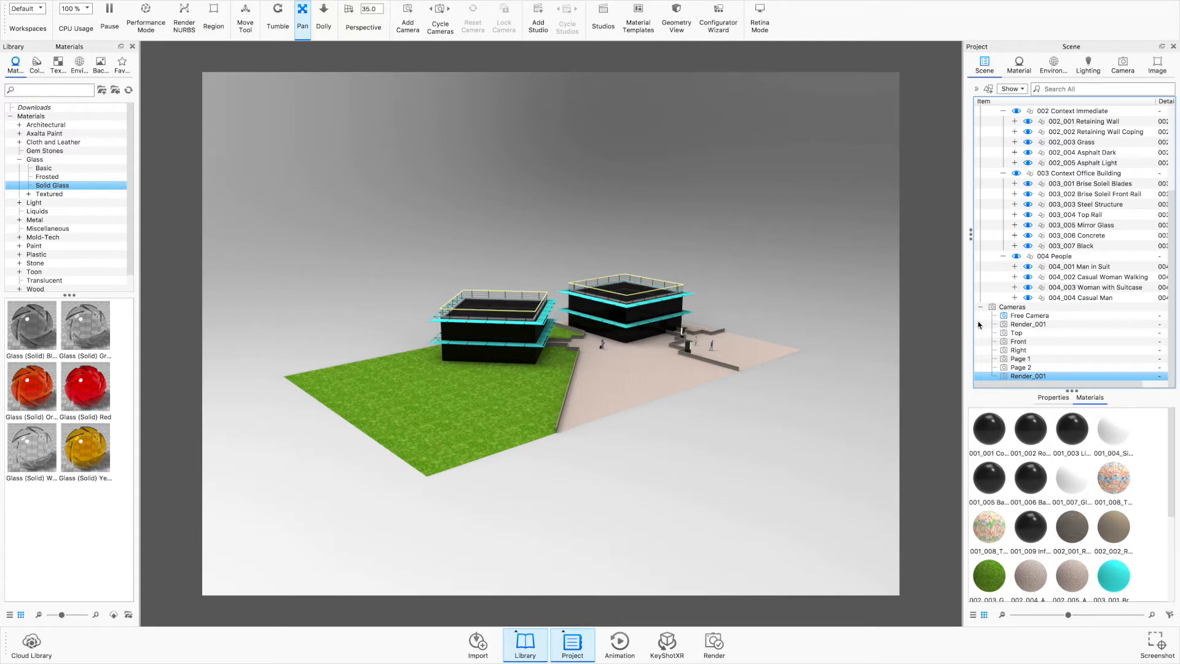
- Activate the last Render_001 camera in the list and reframe it closer to the kiosks and people with Dolly and Pan
{"action": "double_click", "coordinate": [1029, 377]}
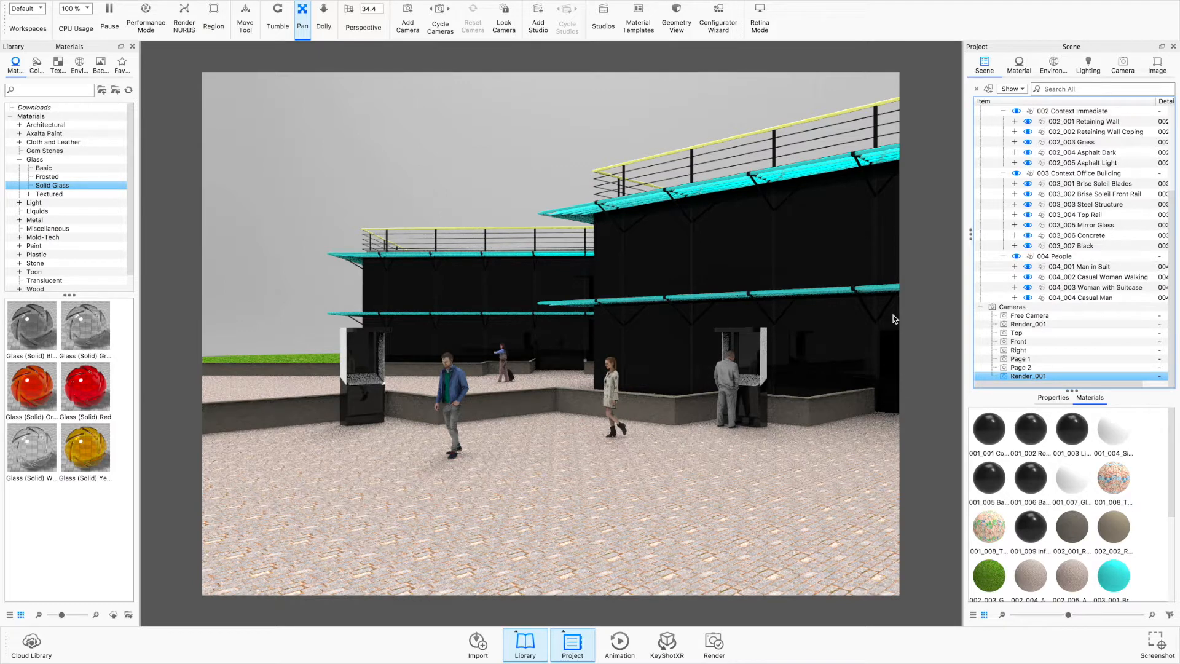
{"action": "left_click", "coordinate": [324, 18]}
{"action": "left_click_drag", "start_coordinate": [590, 407], "coordinate": [607, 479]}
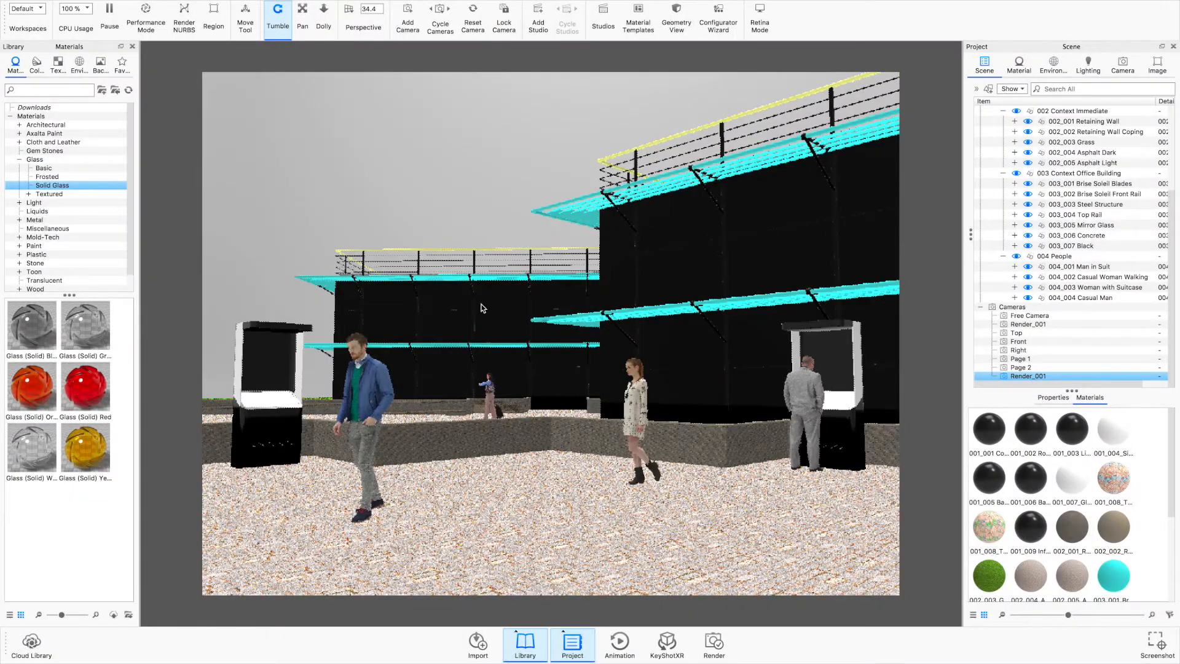
{"action": "left_click", "coordinate": [302, 15]}
{"action": "left_click_drag", "start_coordinate": [487, 311], "coordinate": [487, 320]}
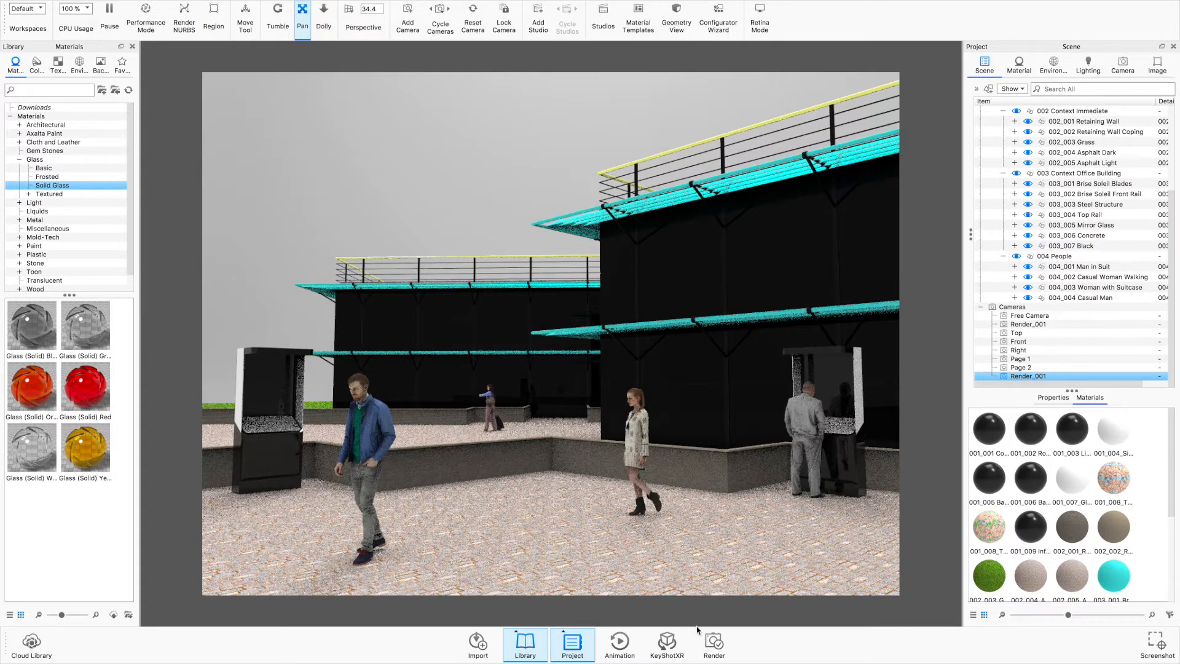
- Switch to Rhinoceros and check the projection and lens length in the Render_001 viewport's properties
{"action": "mouse_move", "coordinate": [636, 645]}
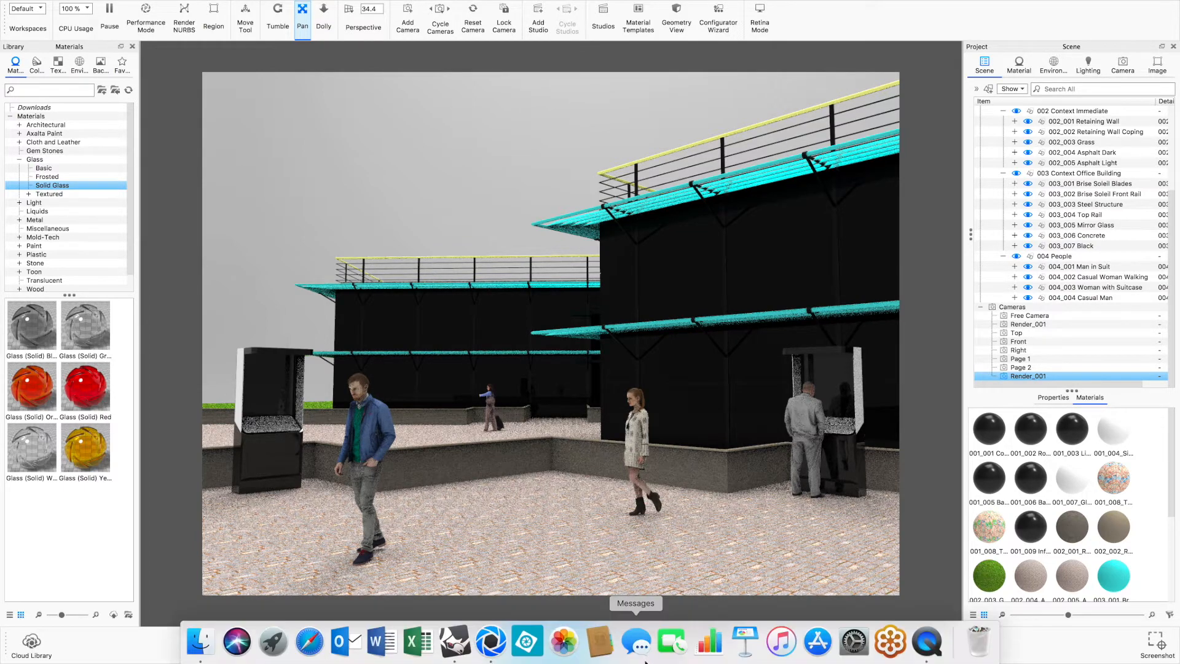
{"action": "left_click", "coordinate": [456, 641]}
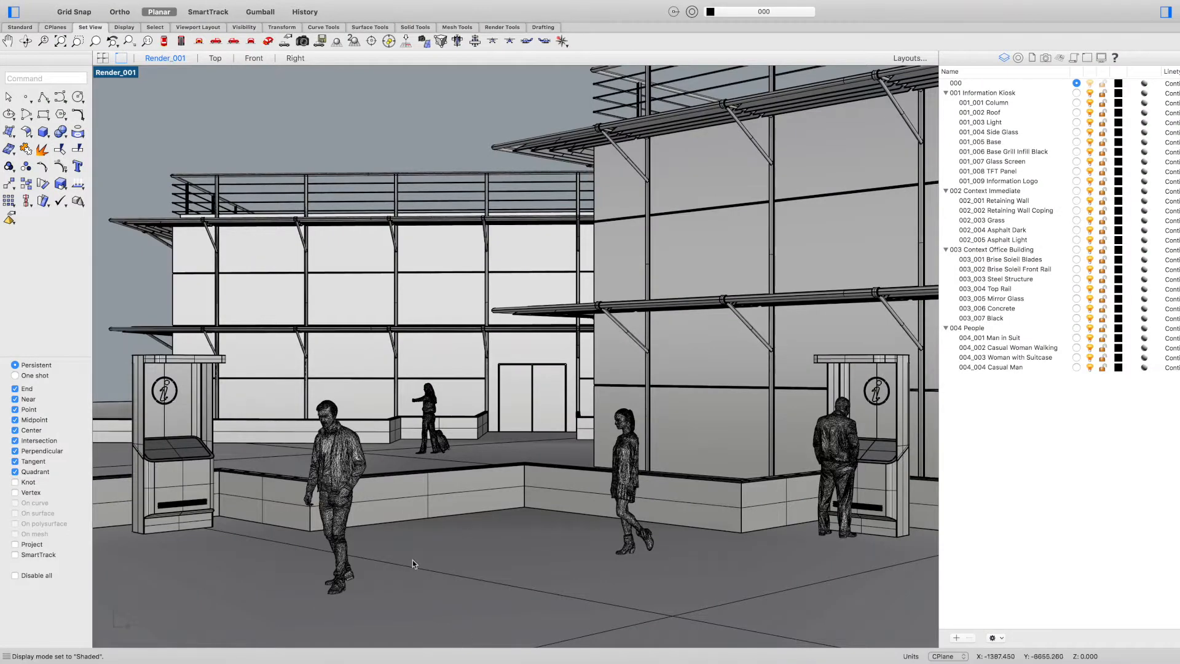
{"action": "left_click", "coordinate": [127, 71]}
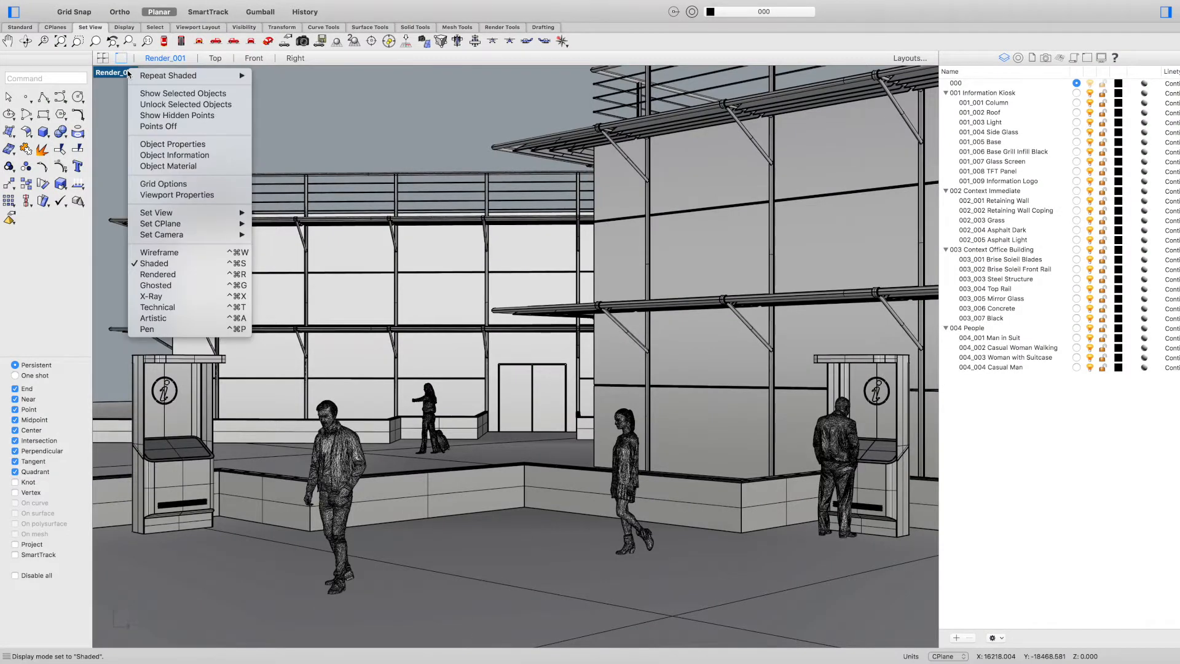
{"action": "left_click", "coordinate": [179, 196]}
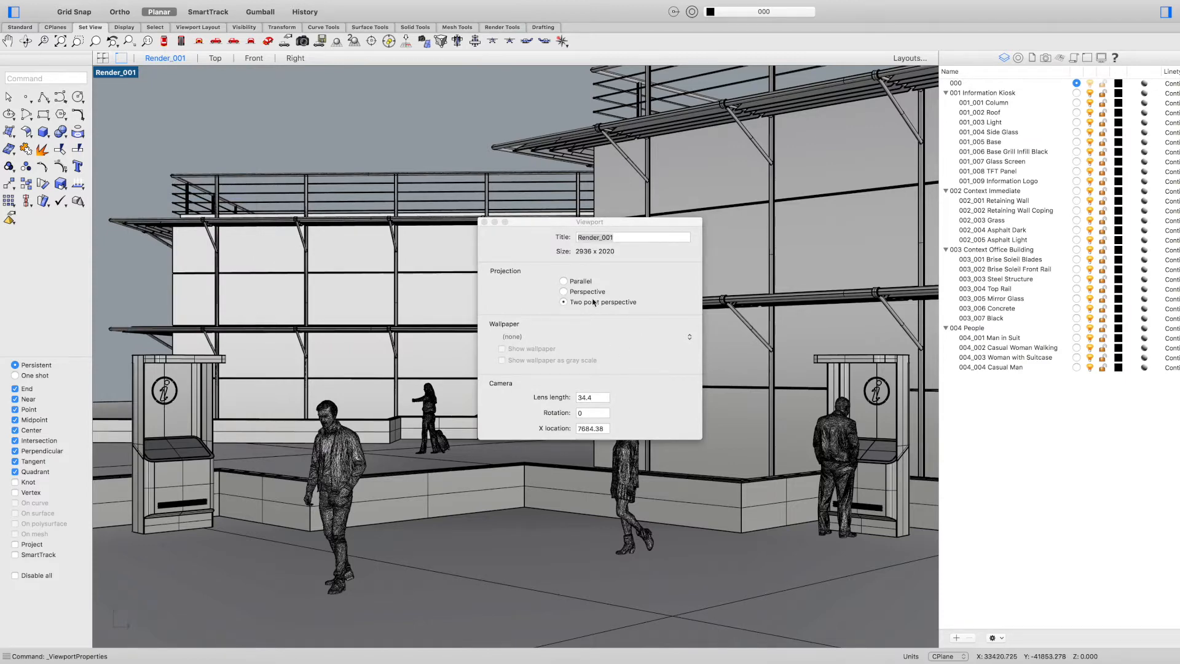
{"action": "left_click", "coordinate": [484, 222]}
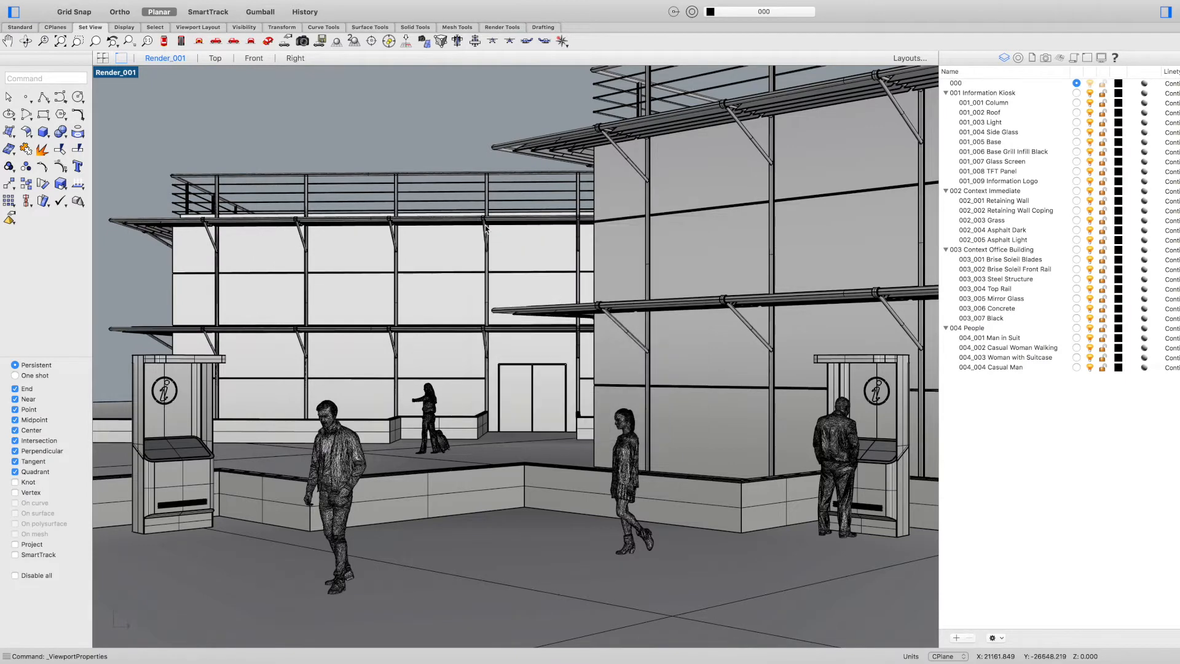
- Return to KeyShot, set the Render_001 camera's lens to Shift and estimate its vertical shift
{"action": "mouse_move", "coordinate": [424, 649]}
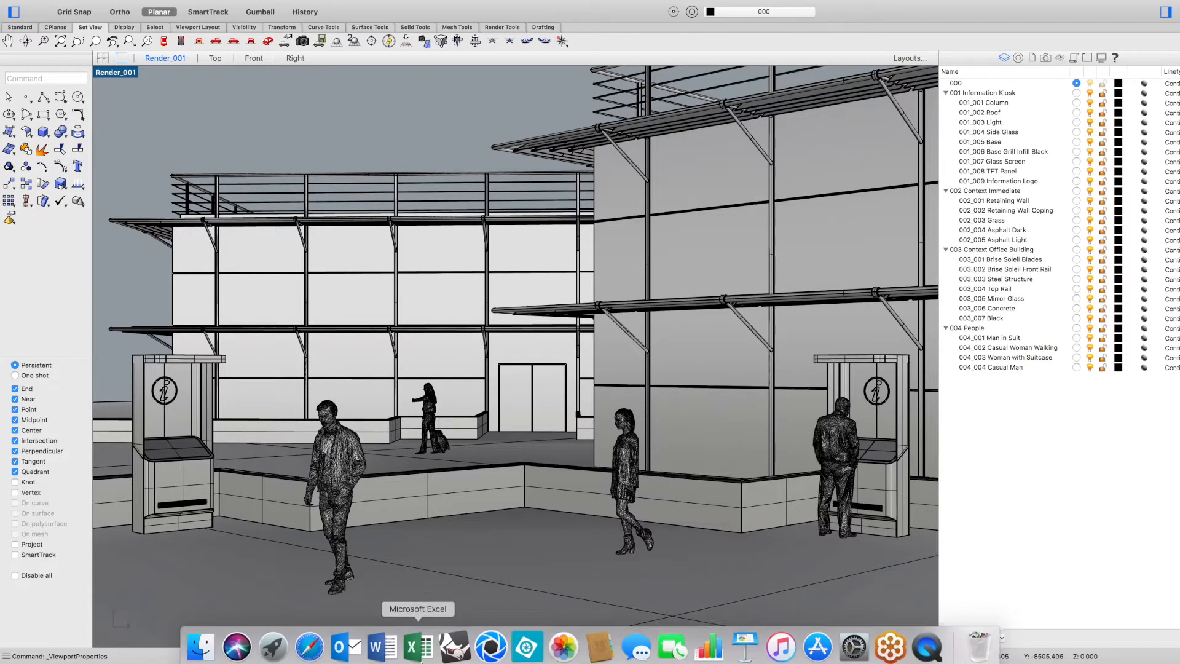
{"action": "left_click", "coordinate": [490, 645]}
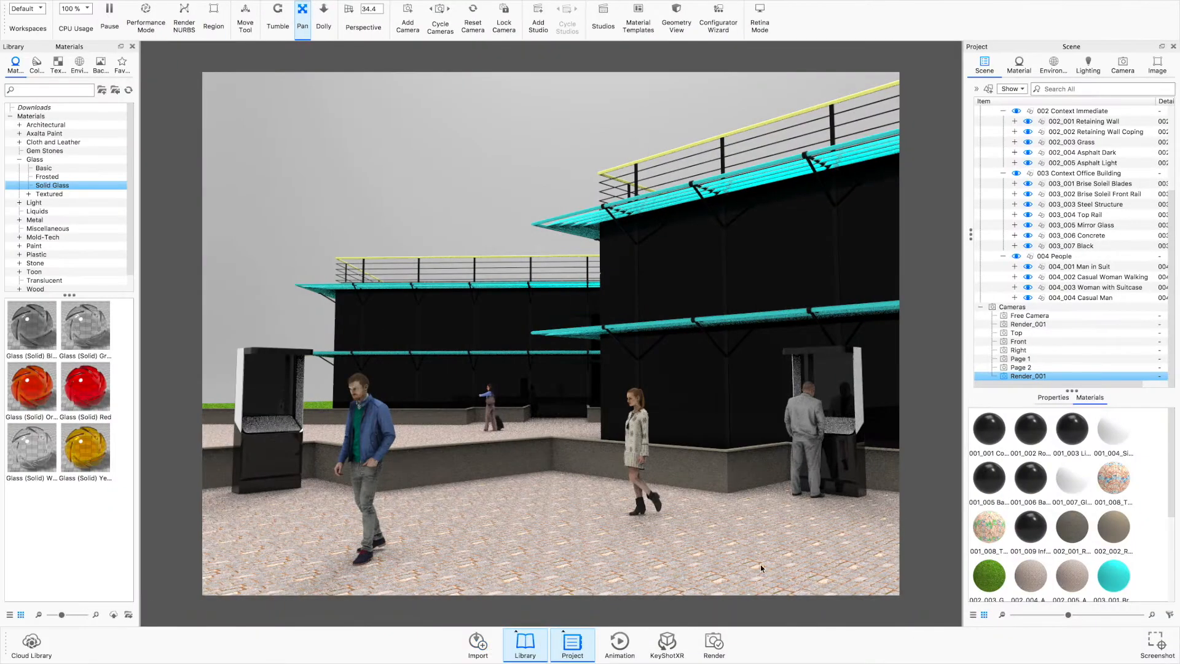
{"action": "left_click", "coordinate": [1124, 64]}
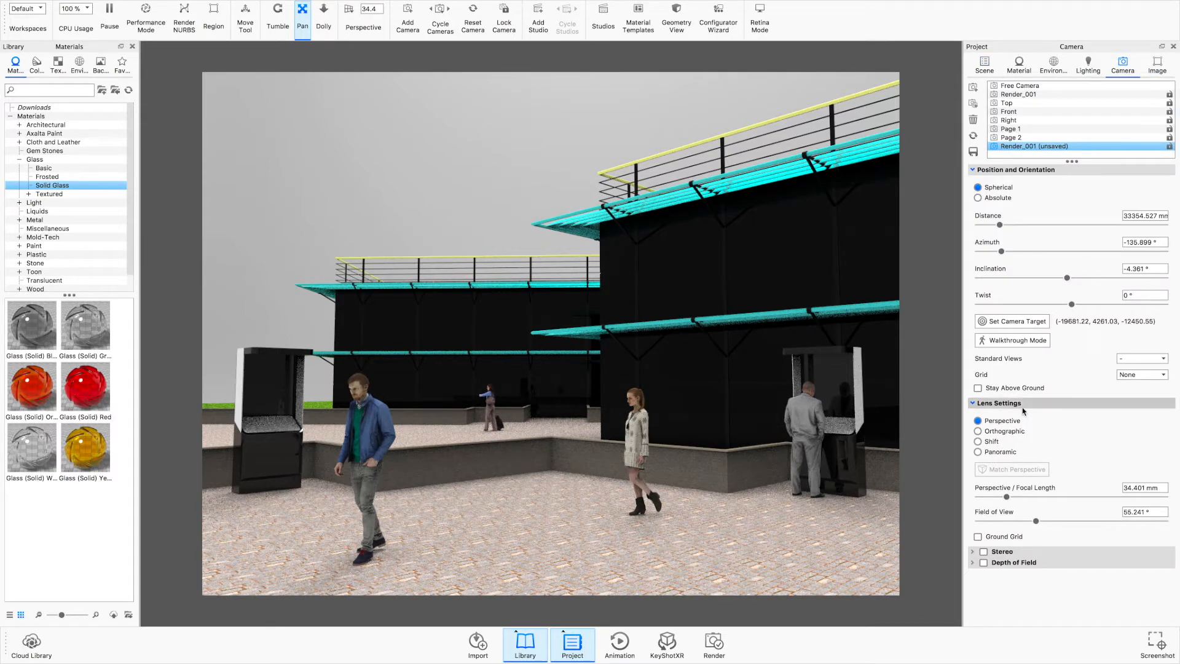
{"action": "left_click", "coordinate": [979, 442]}
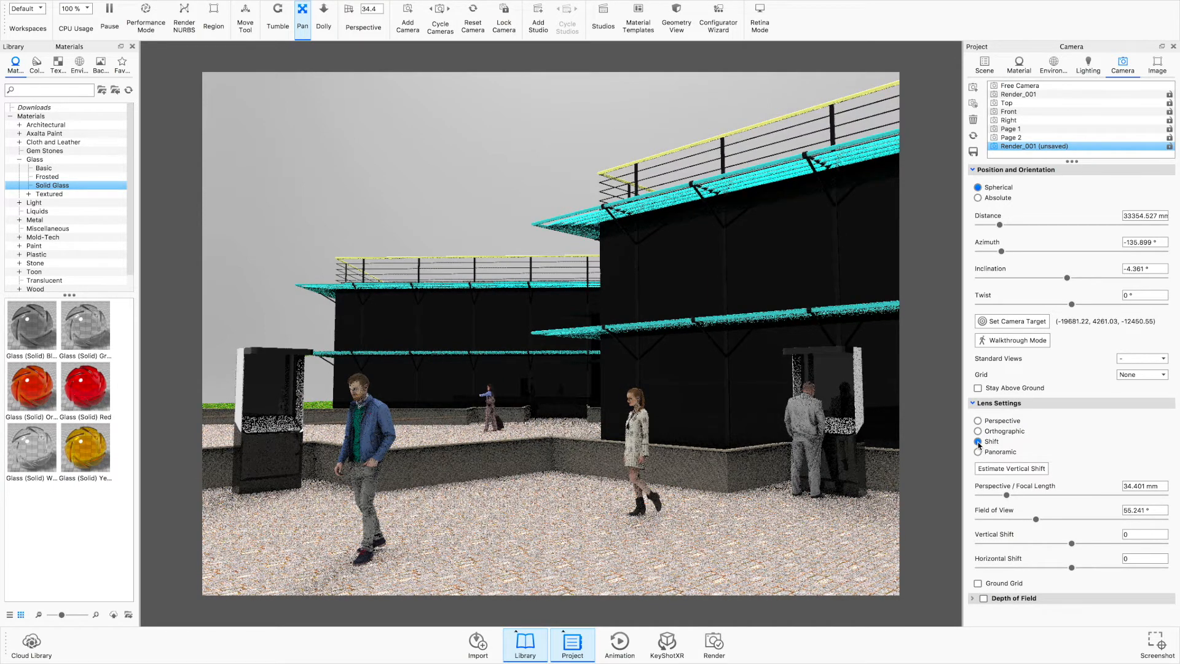
{"action": "left_click", "coordinate": [1024, 472]}
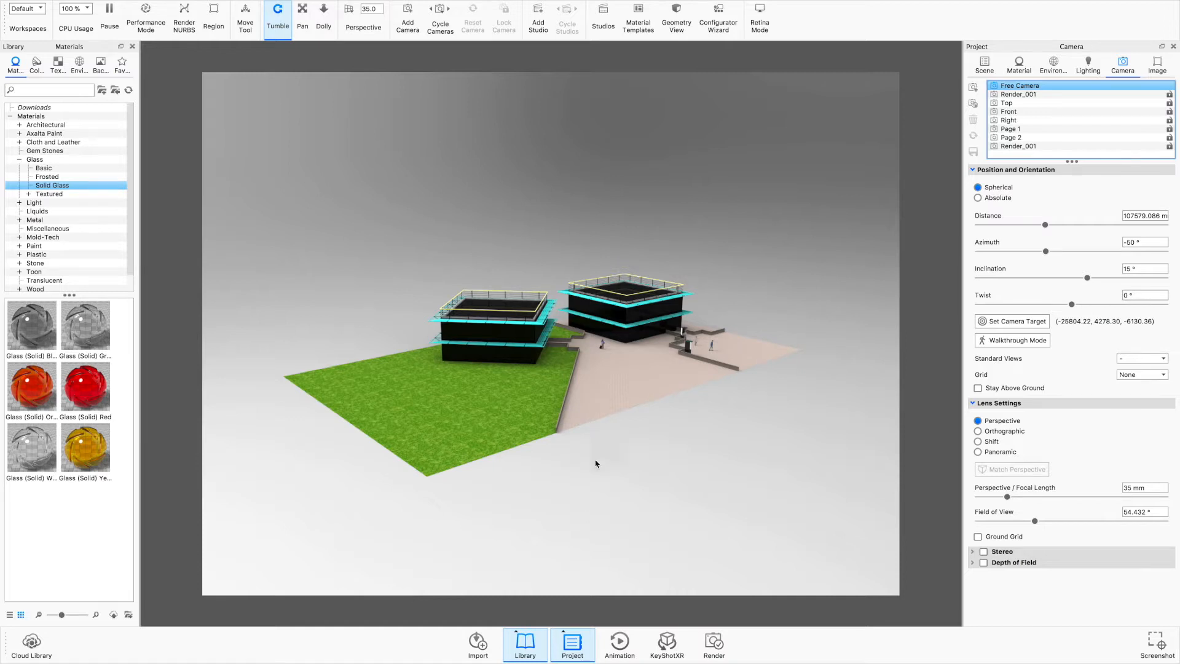
- Open the Geometry View and set its camera to Orthographic
{"action": "left_click", "coordinate": [677, 27]}
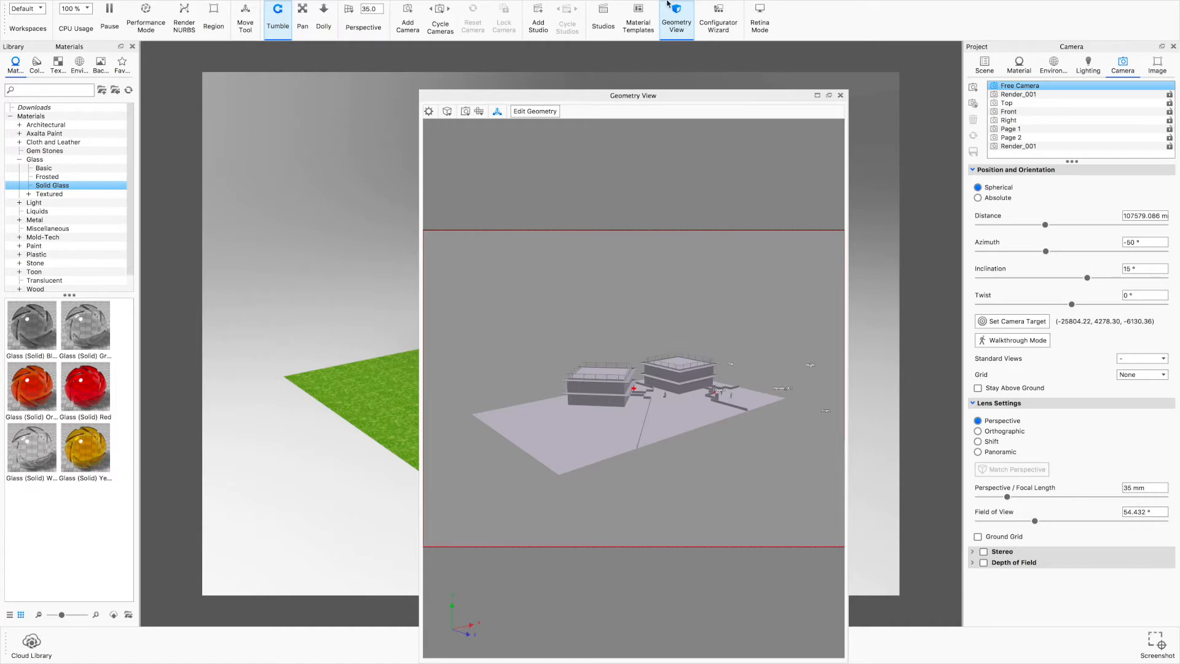
{"action": "left_click", "coordinate": [466, 113]}
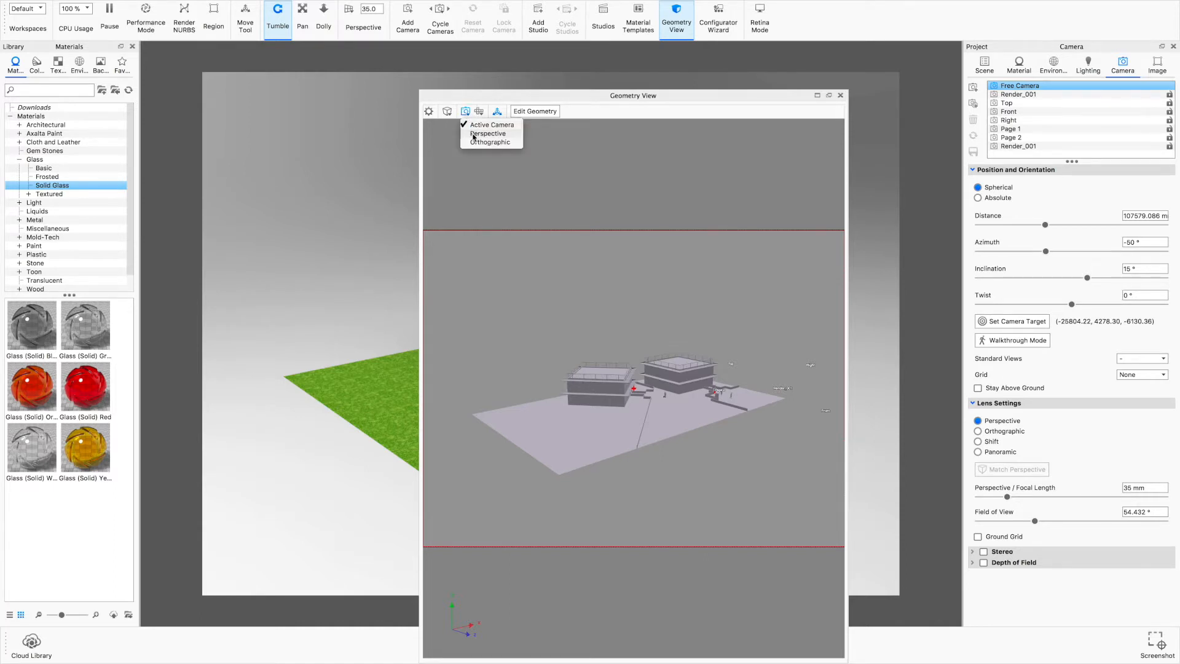
{"action": "left_click", "coordinate": [473, 142]}
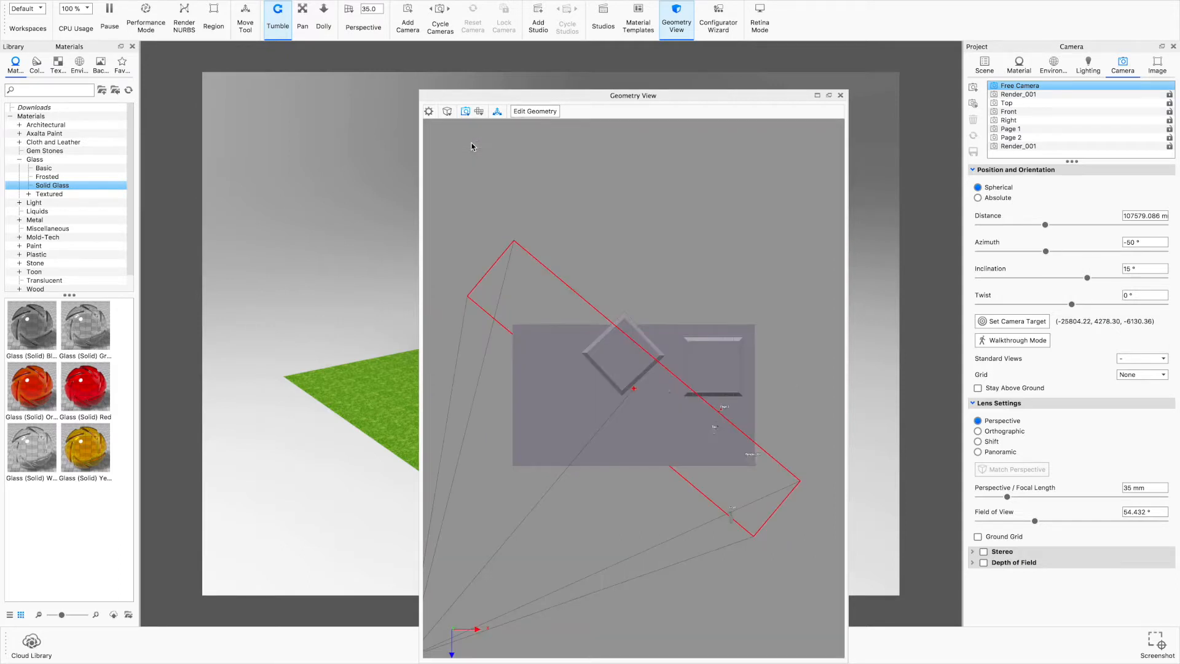
- Move the active Free Camera sideways in plan using global axes, to an azimuth of about -76°
{"action": "right_click", "coordinate": [455, 632]}
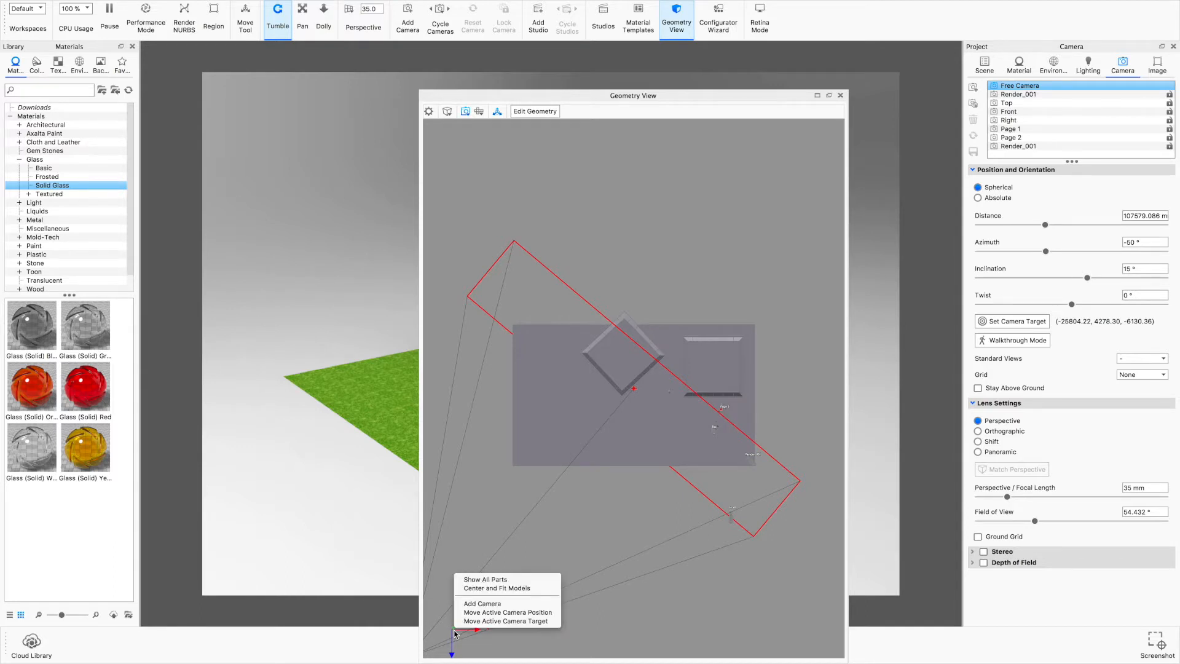
{"action": "left_click", "coordinate": [486, 613]}
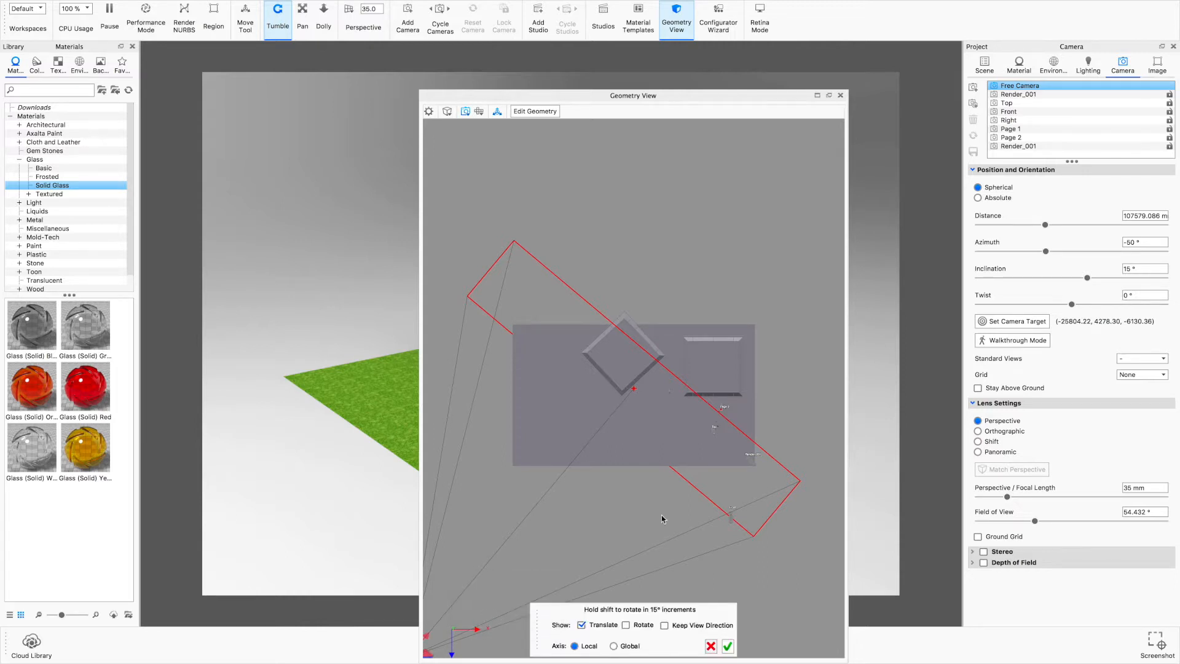
{"action": "scroll", "coordinate": [640, 470], "scroll_direction": "down", "scroll_amount": 5}
{"action": "scroll", "coordinate": [640, 481], "scroll_direction": "down", "scroll_amount": 1}
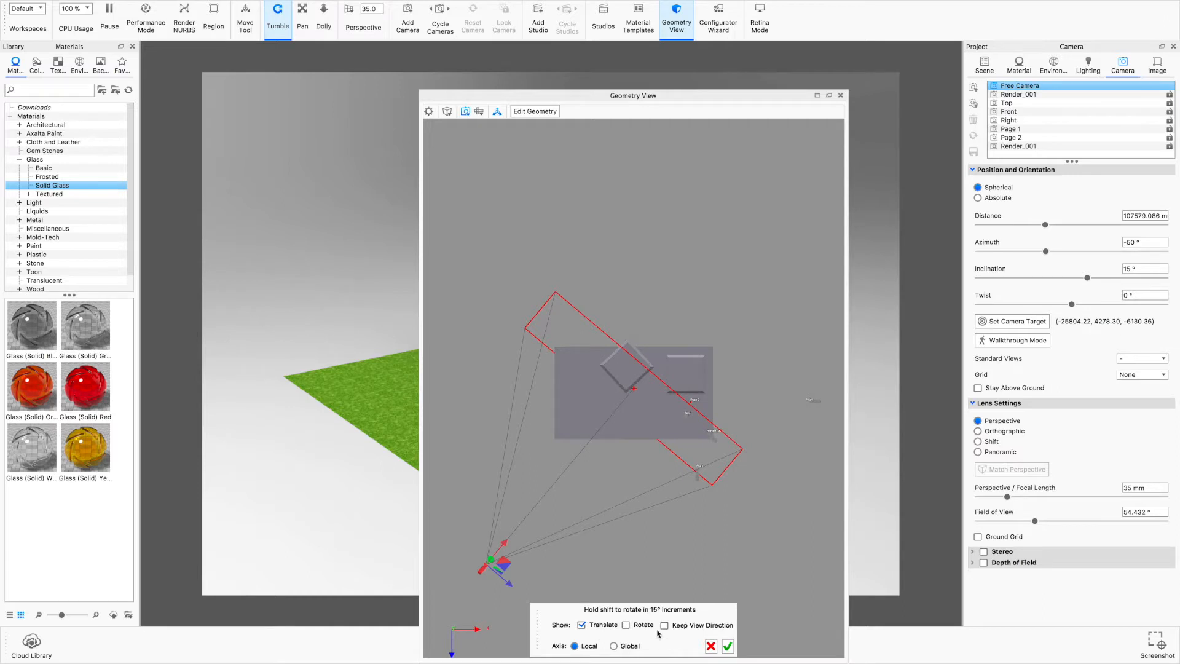
{"action": "left_click", "coordinate": [614, 645]}
{"action": "left_click_drag", "start_coordinate": [499, 578], "coordinate": [773, 583]}
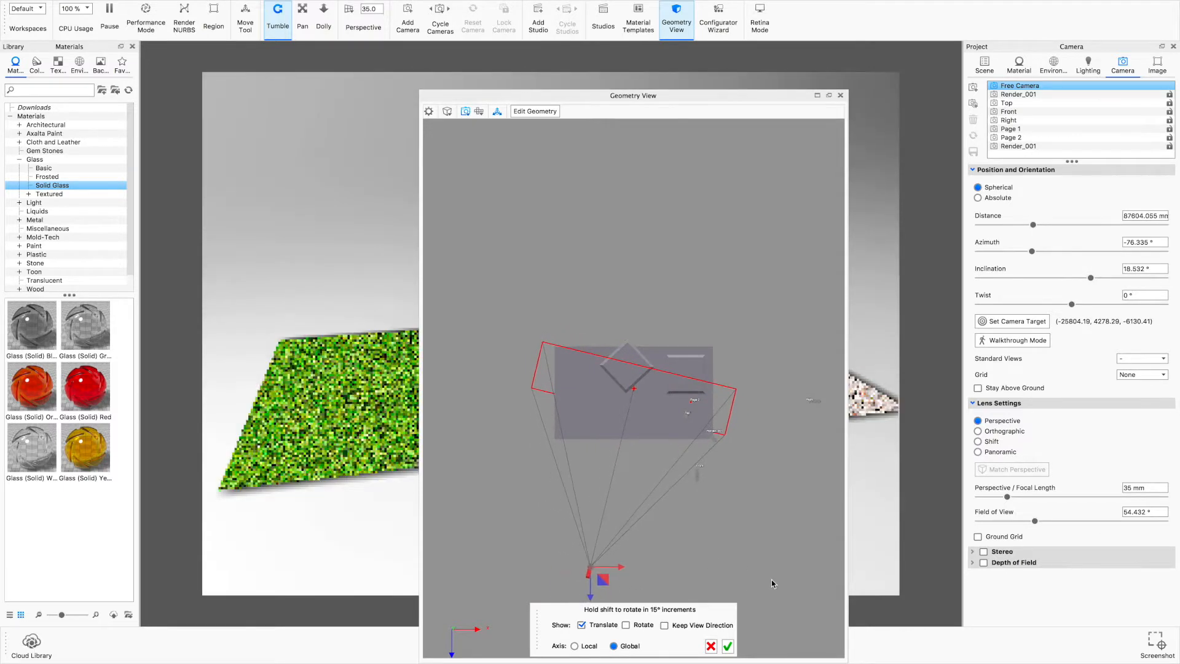
- Show the Geometry View from the right and lower the active camera to an inclination of about 2.8°
{"action": "left_click", "coordinate": [480, 112]}
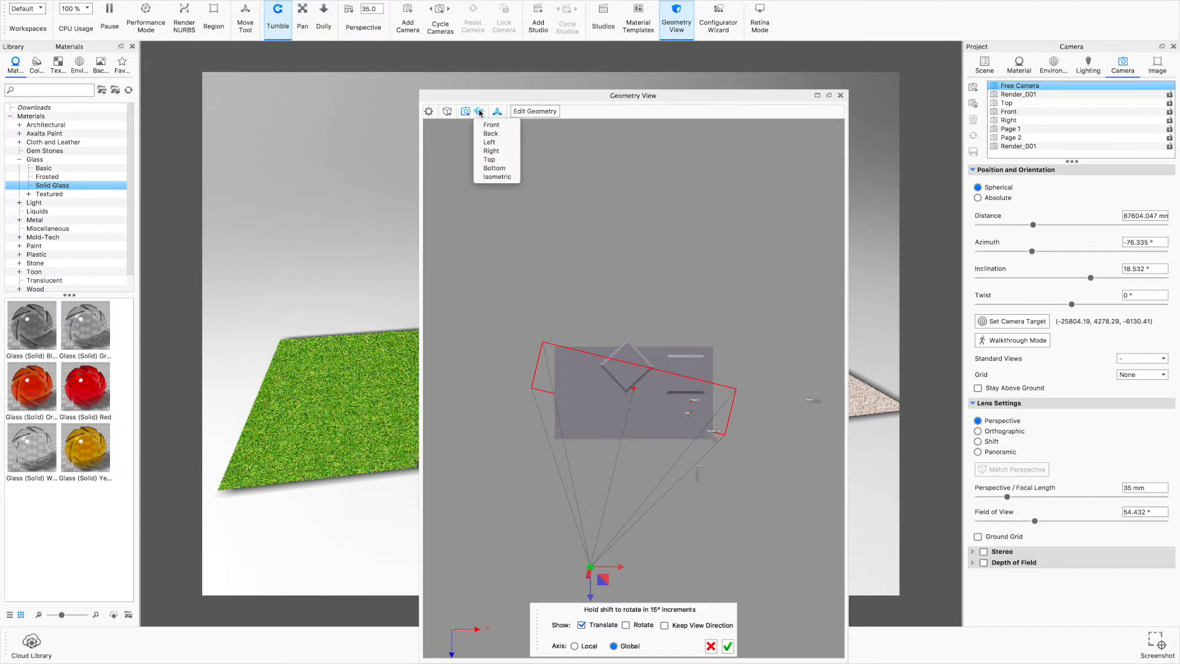
{"action": "left_click", "coordinate": [492, 150]}
{"action": "left_click_drag", "start_coordinate": [453, 327], "coordinate": [458, 627]}
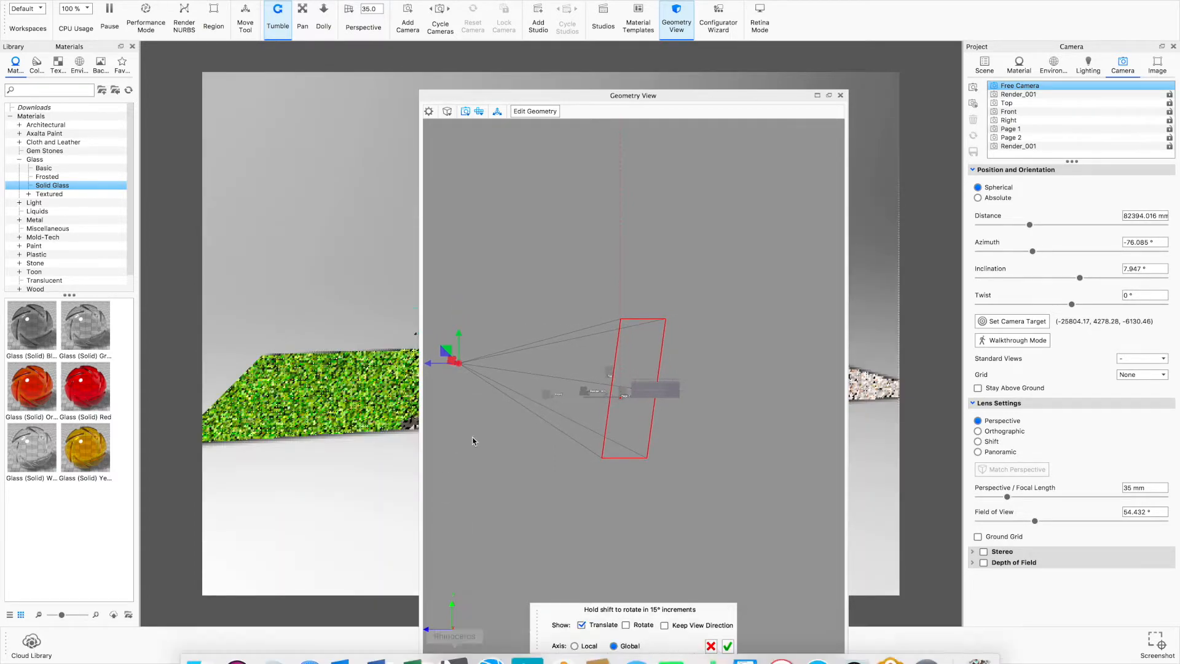
{"action": "left_click_drag", "start_coordinate": [447, 349], "coordinate": [459, 508]}
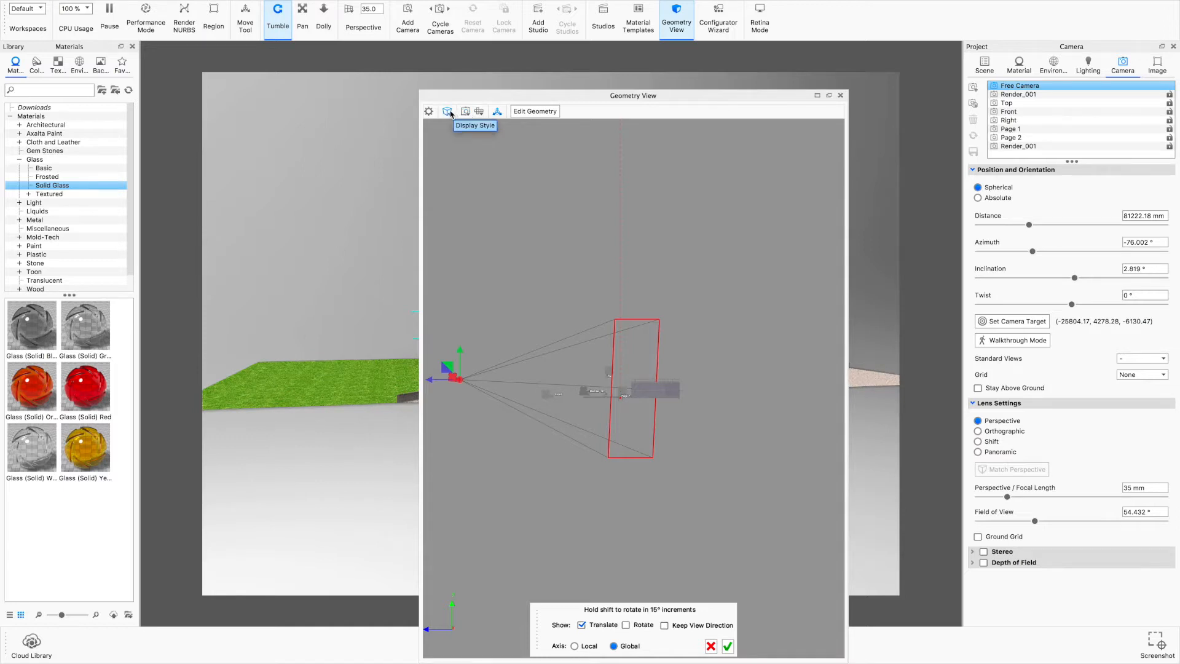
{"action": "left_click", "coordinate": [448, 111]}
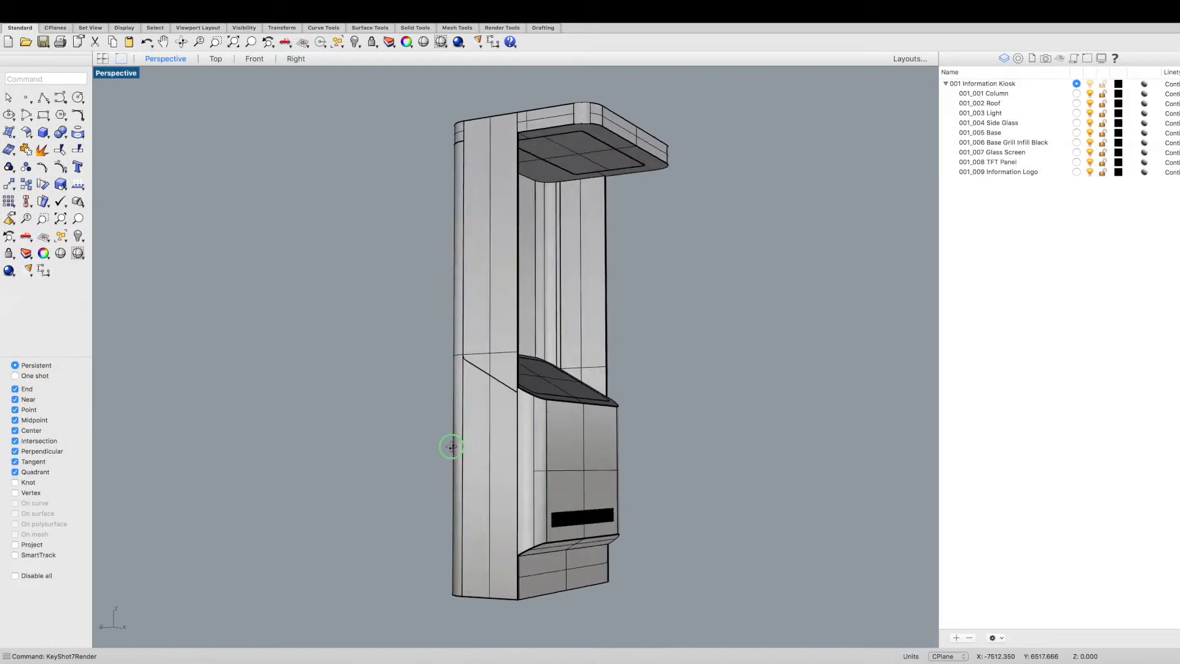
- Orbit the kiosk model into view and send it to KeyShot with the KeyShot7Render command
{"action": "right_click_drag", "start_coordinate": [437, 450], "coordinate": [433, 449]}
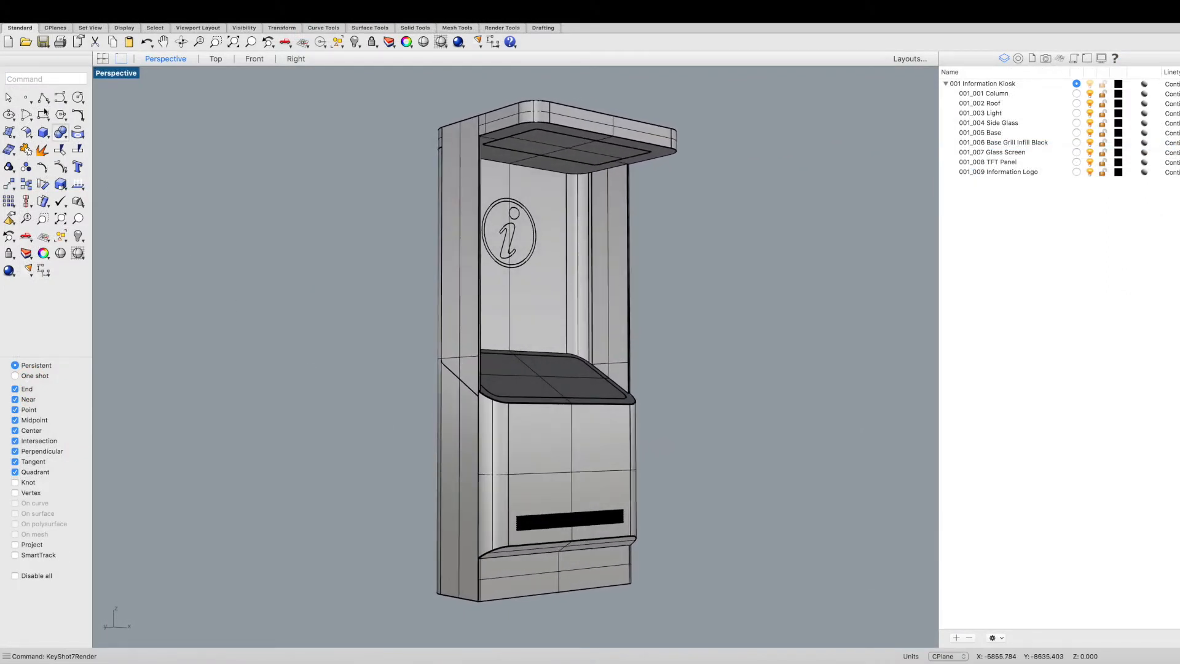
{"action": "left_click", "coordinate": [43, 79]}
{"action": "type", "text": "Keys"}
{"action": "key", "text": "Return"}
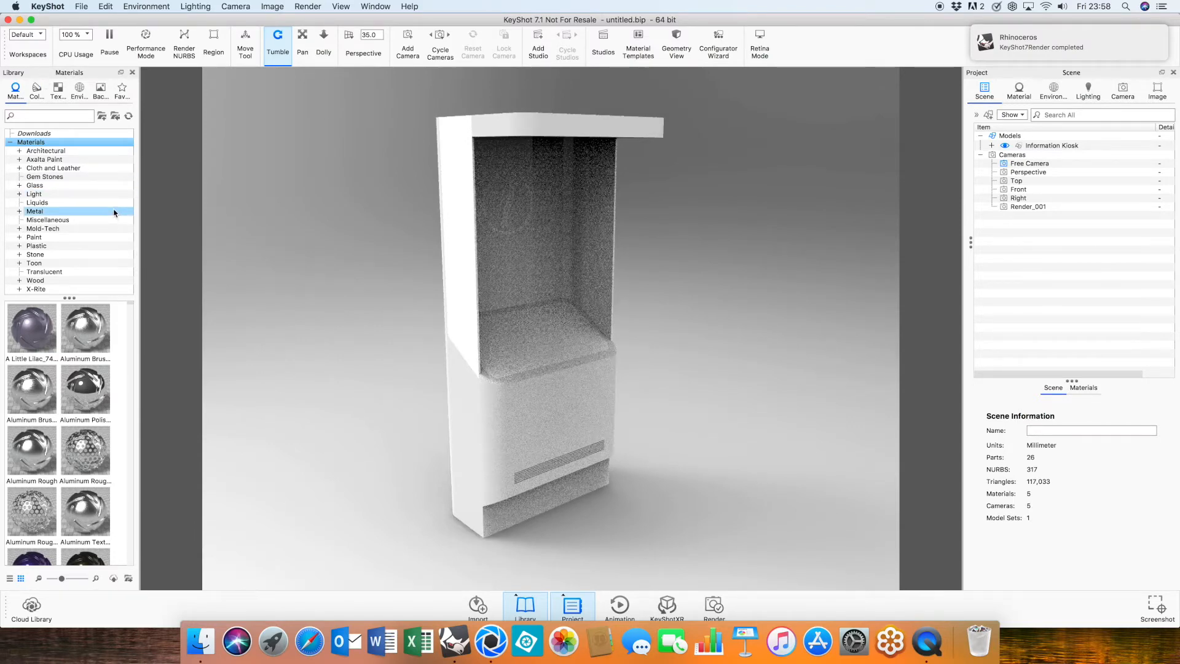
- Apply the Interior Diffuse material from the Architectural Surface category to the whole Information Kiosk model
{"action": "left_click", "coordinate": [40, 153]}
{"action": "left_click", "coordinate": [19, 151]}
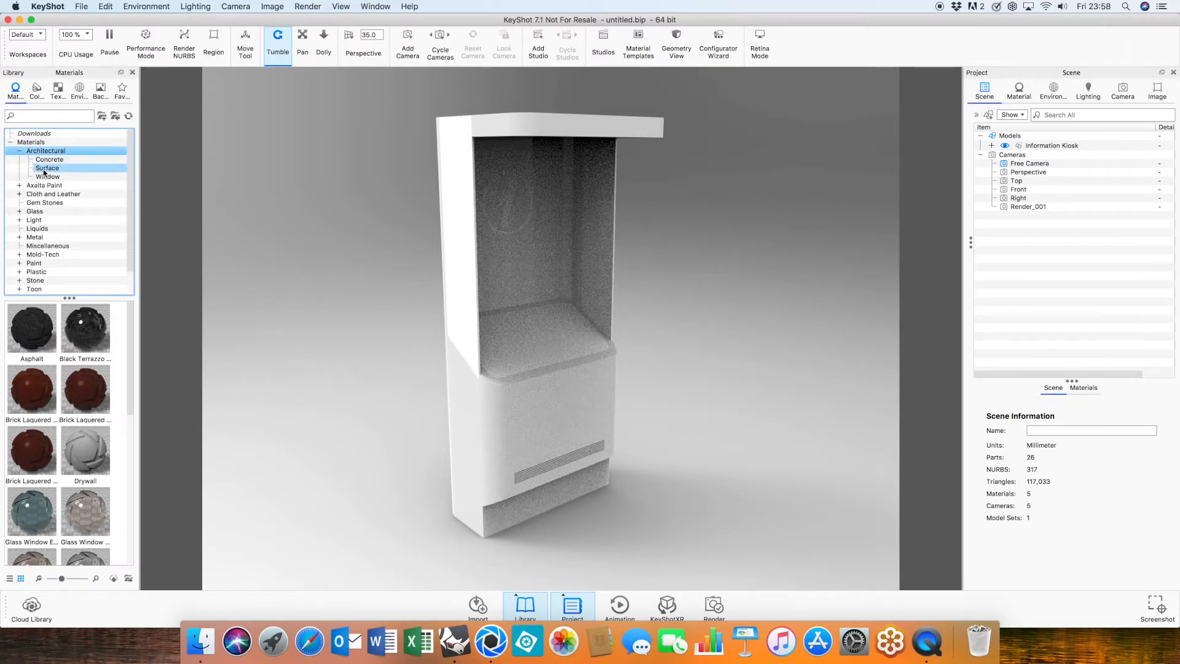
{"action": "left_click", "coordinate": [45, 168]}
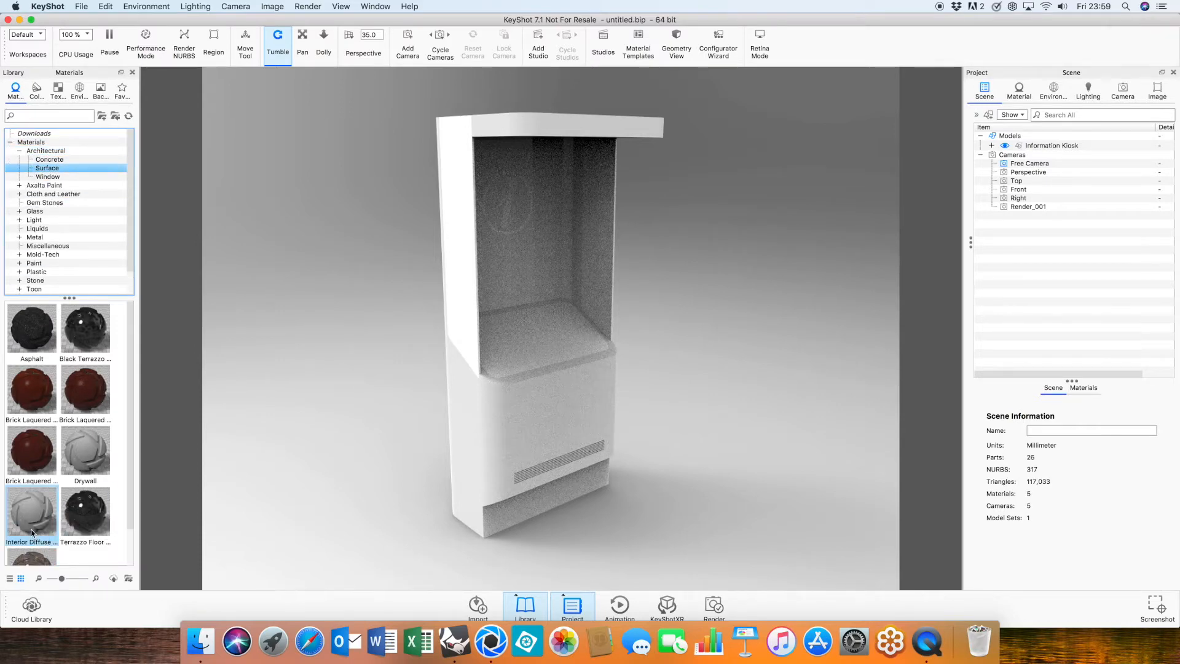
{"action": "left_click_drag", "start_coordinate": [32, 527], "coordinate": [1073, 147]}
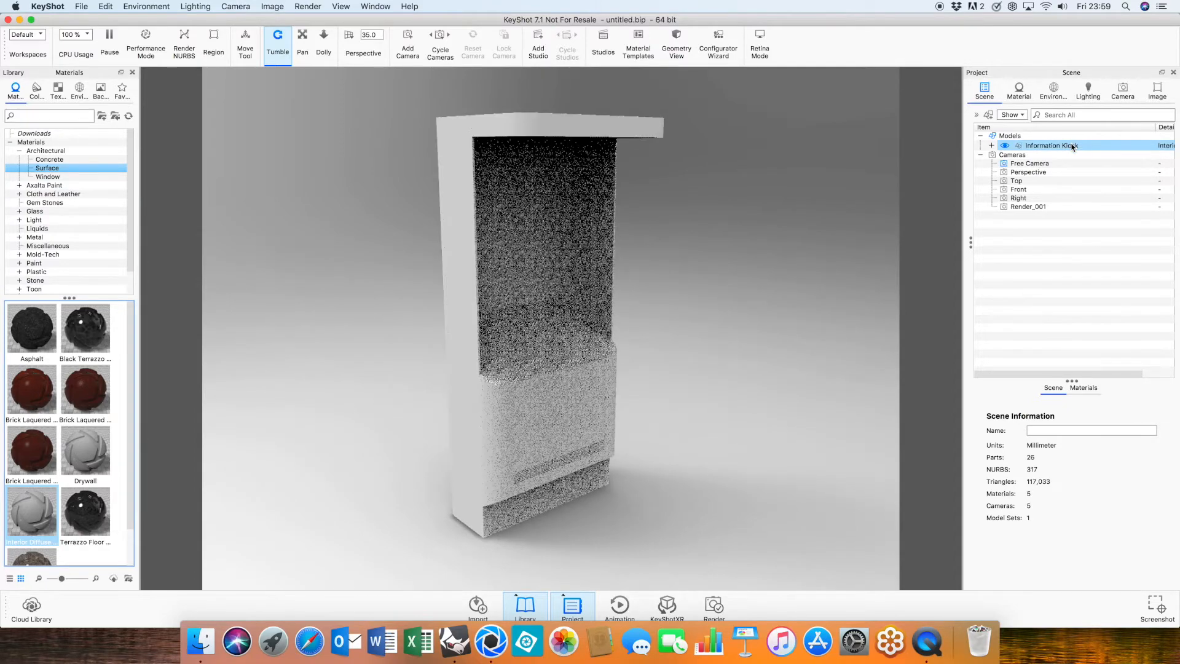
- Show the kiosk from the front and change the environment background from an image to Sun & Sky
{"action": "left_click_drag", "start_coordinate": [561, 371], "coordinate": [594, 456]}
{"action": "left_click", "coordinate": [695, 466]}
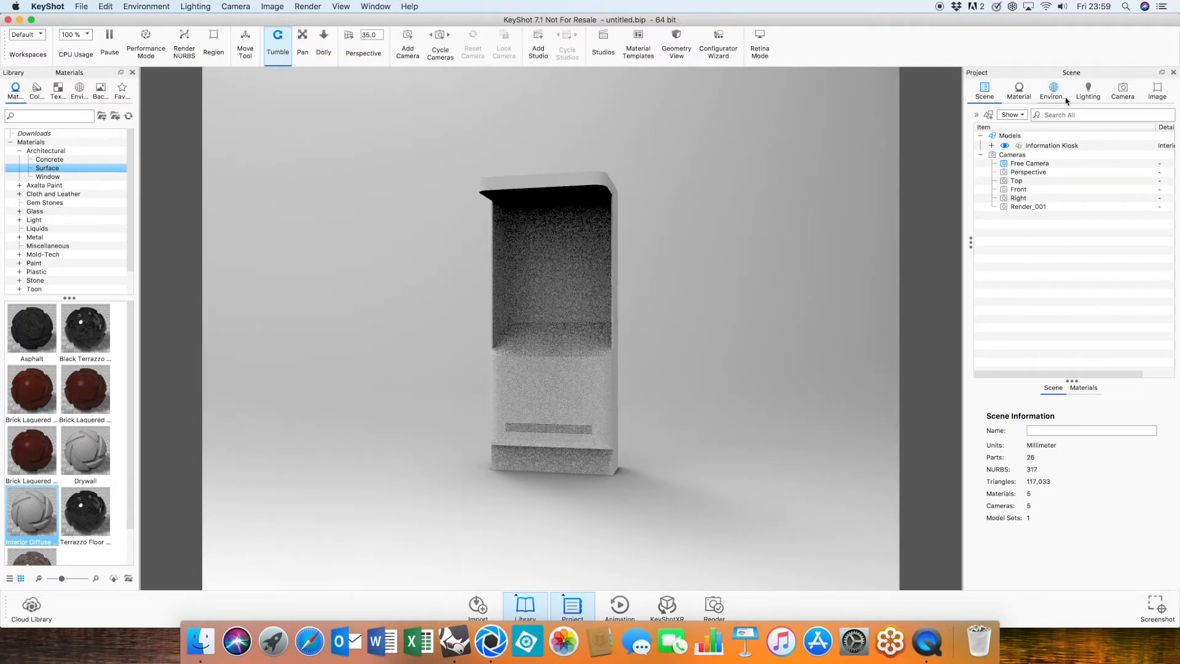
{"action": "left_click", "coordinate": [1054, 91]}
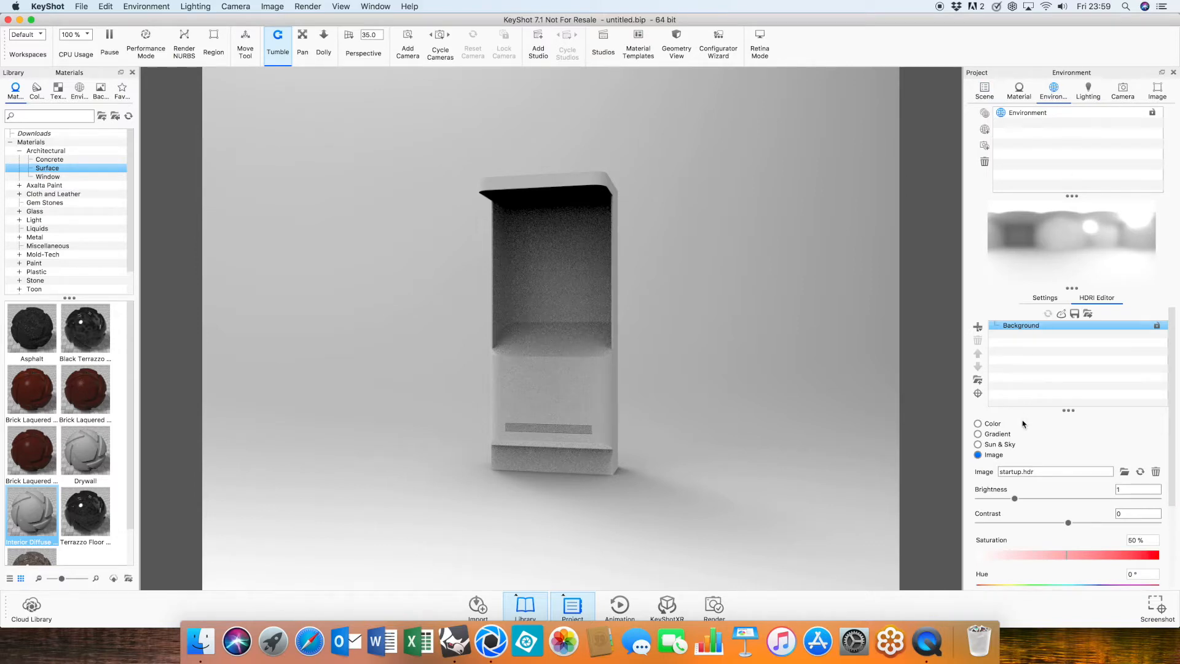
{"action": "left_click", "coordinate": [979, 444]}
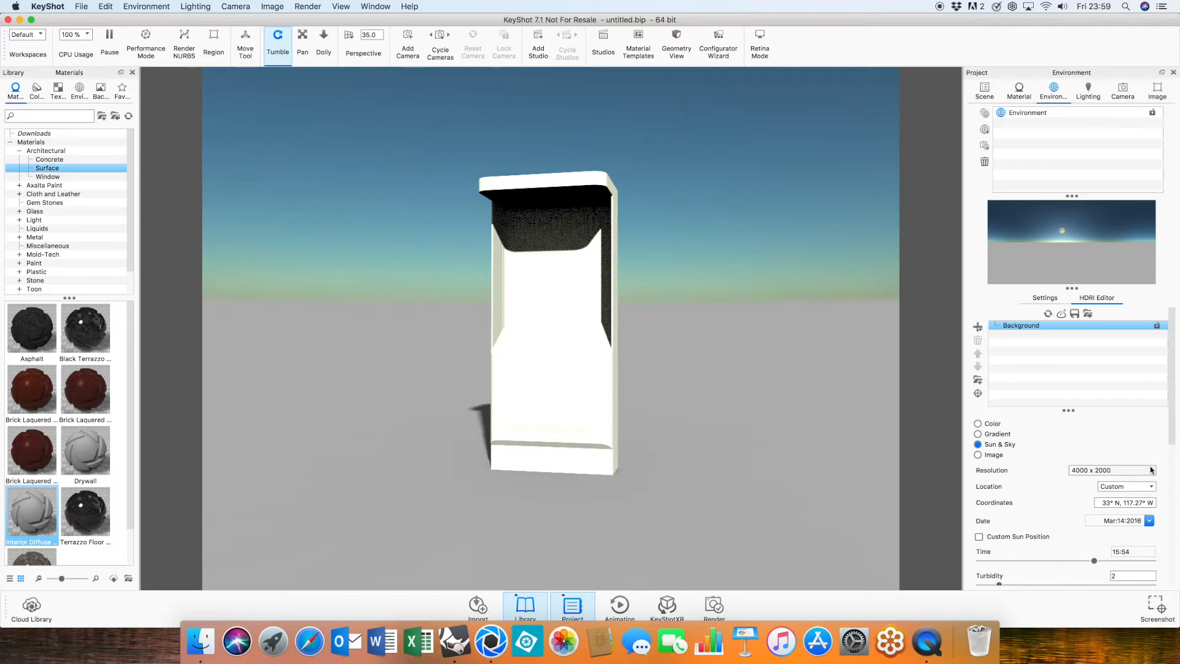
- Set the Sun & Sky location to London
{"action": "left_click_drag", "start_coordinate": [1173, 387], "coordinate": [1172, 426]}
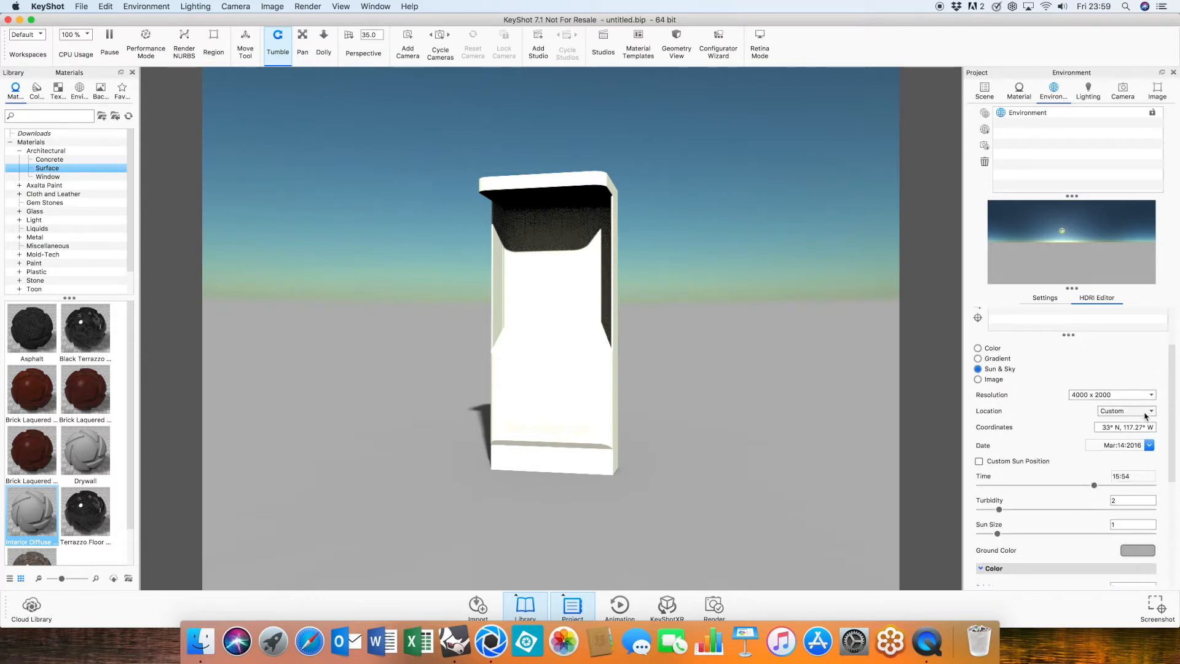
{"action": "left_click", "coordinate": [1154, 410]}
{"action": "scroll", "coordinate": [1119, 443], "scroll_direction": "down", "scroll_amount": 2}
{"action": "scroll", "coordinate": [1120, 443], "scroll_direction": "up", "scroll_amount": 2}
{"action": "scroll", "coordinate": [1119, 445], "scroll_direction": "up", "scroll_amount": 5}
{"action": "scroll", "coordinate": [1119, 445], "scroll_direction": "up", "scroll_amount": 4}
{"action": "left_click", "coordinate": [1119, 444]}
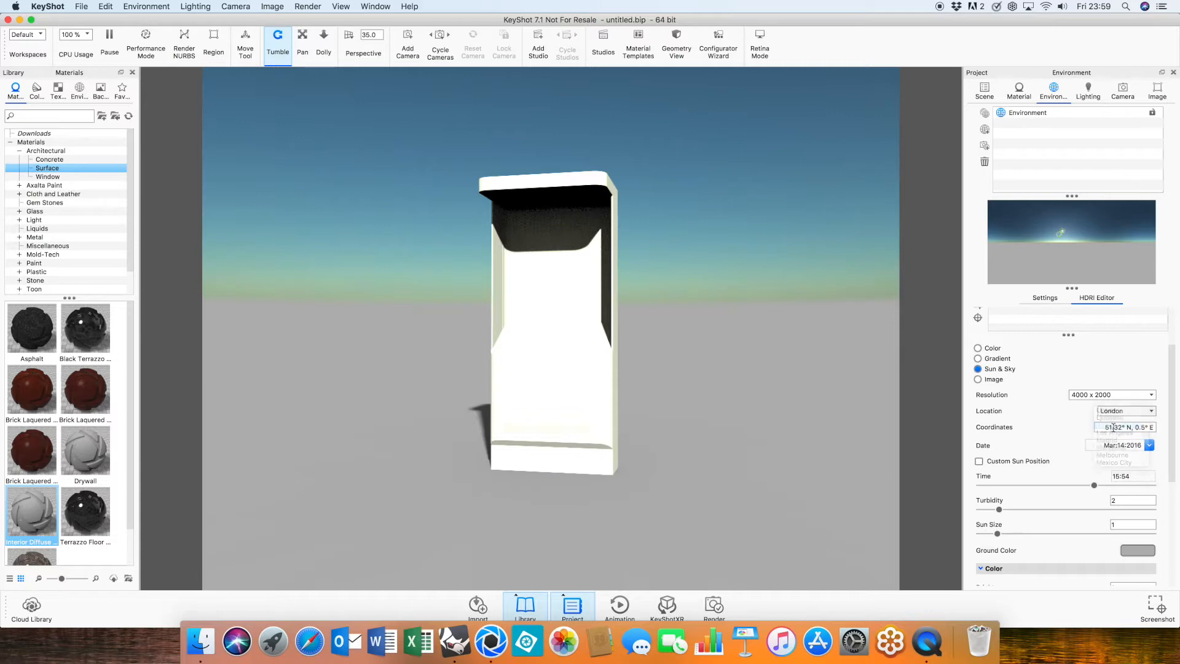
- Set the sun's date to 9 August 2017 and its time to 06:40
{"action": "left_click", "coordinate": [1149, 446]}
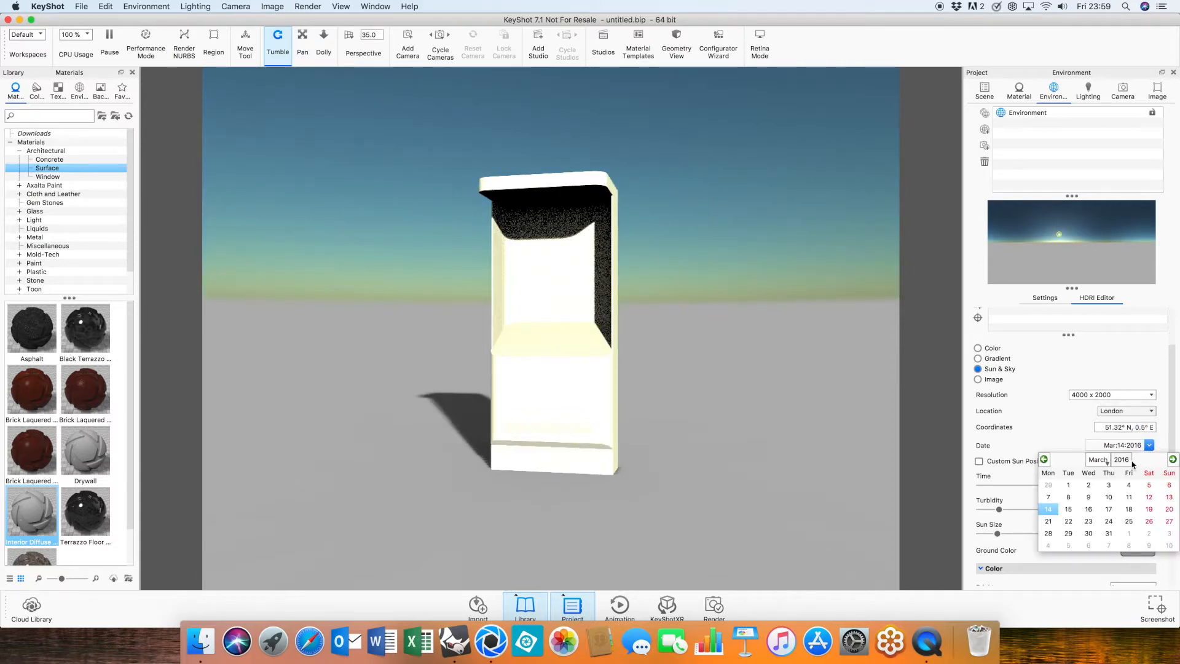
{"action": "left_click", "coordinate": [1133, 460]}
{"action": "left_click", "coordinate": [1109, 465]}
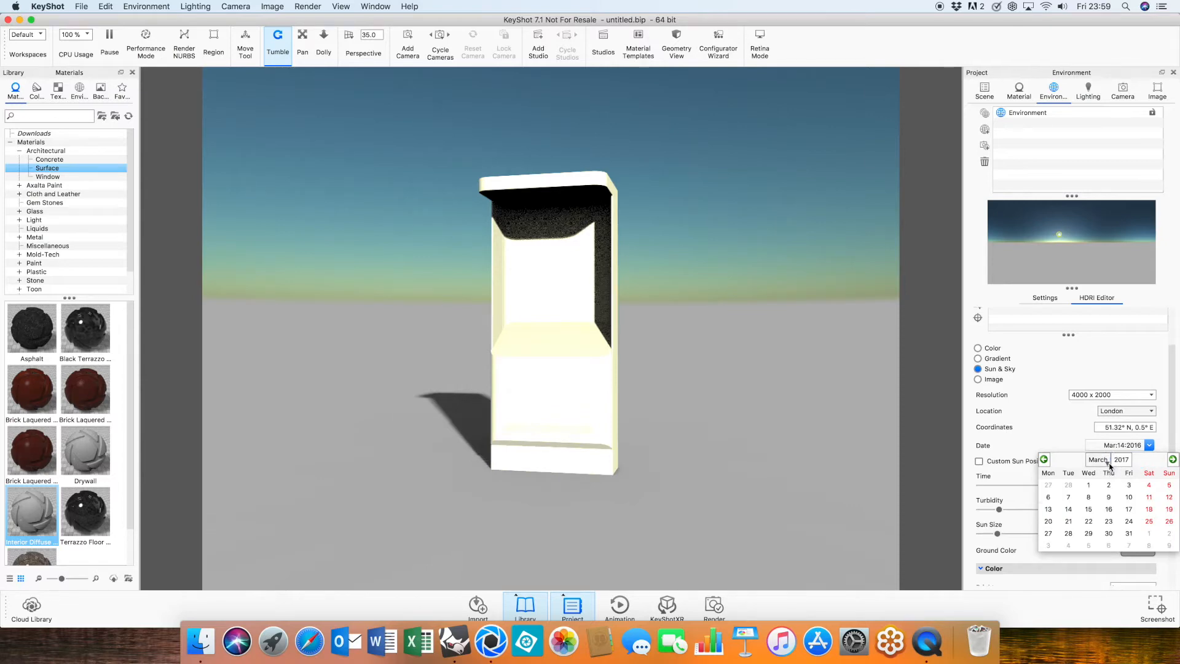
{"action": "left_click", "coordinate": [1113, 535]}
{"action": "left_click", "coordinate": [1089, 498]}
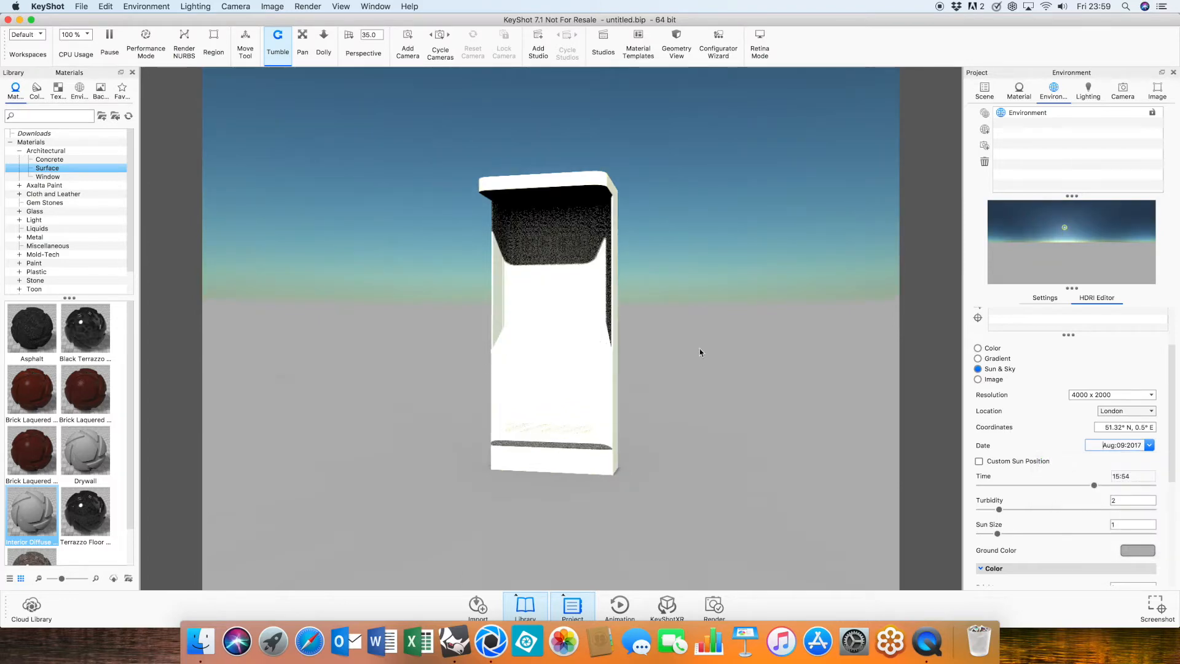
{"action": "left_click", "coordinate": [1095, 486]}
{"action": "left_click_drag", "start_coordinate": [1095, 486], "coordinate": [1028, 489]}
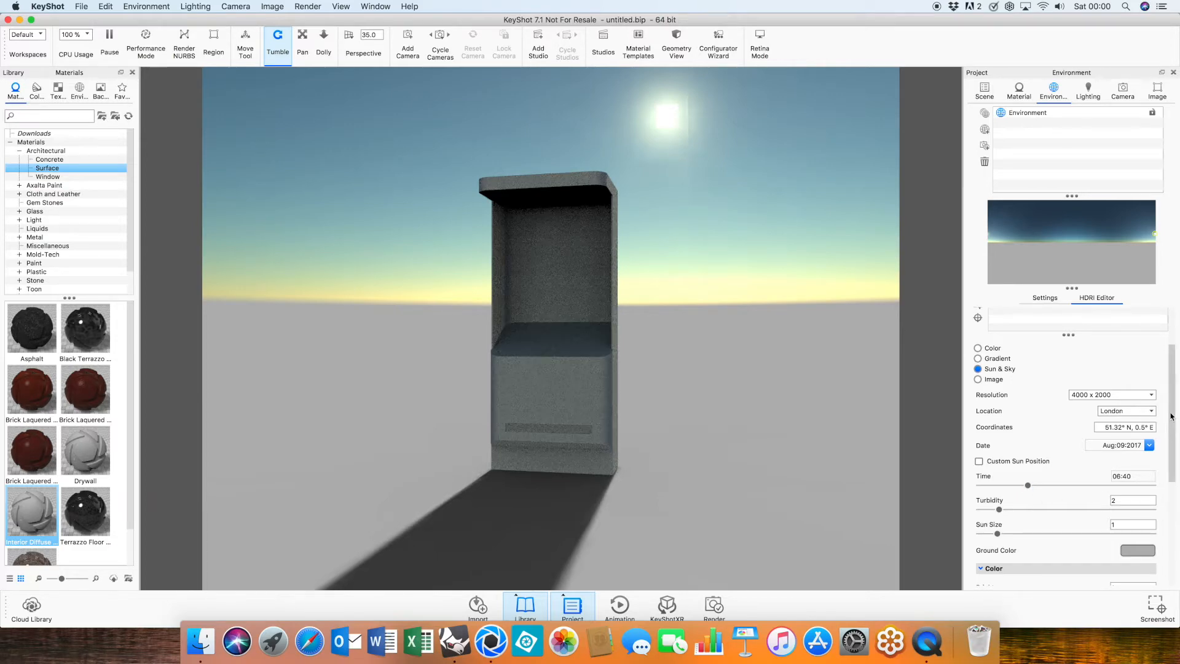
- Set the rotation of the Sun & Sky background to 270°
{"action": "left_click_drag", "start_coordinate": [1172, 417], "coordinate": [1174, 528]}
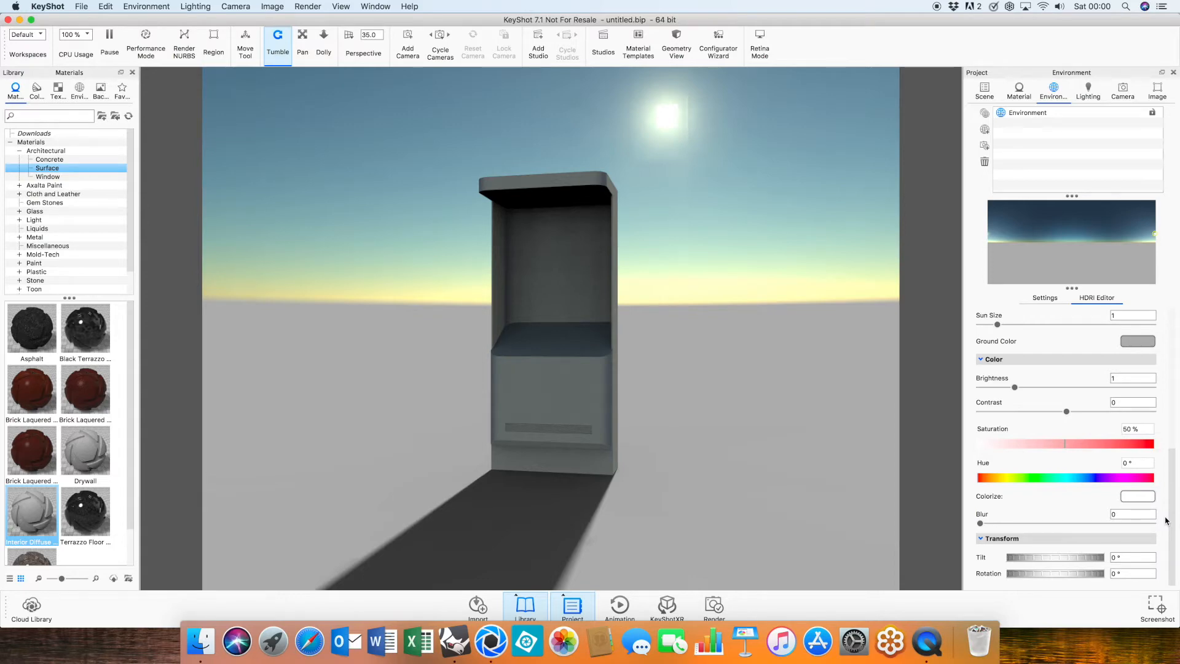
{"action": "double_click", "coordinate": [1124, 573]}
{"action": "type", "text": "270"}
{"action": "key", "text": "Return"}
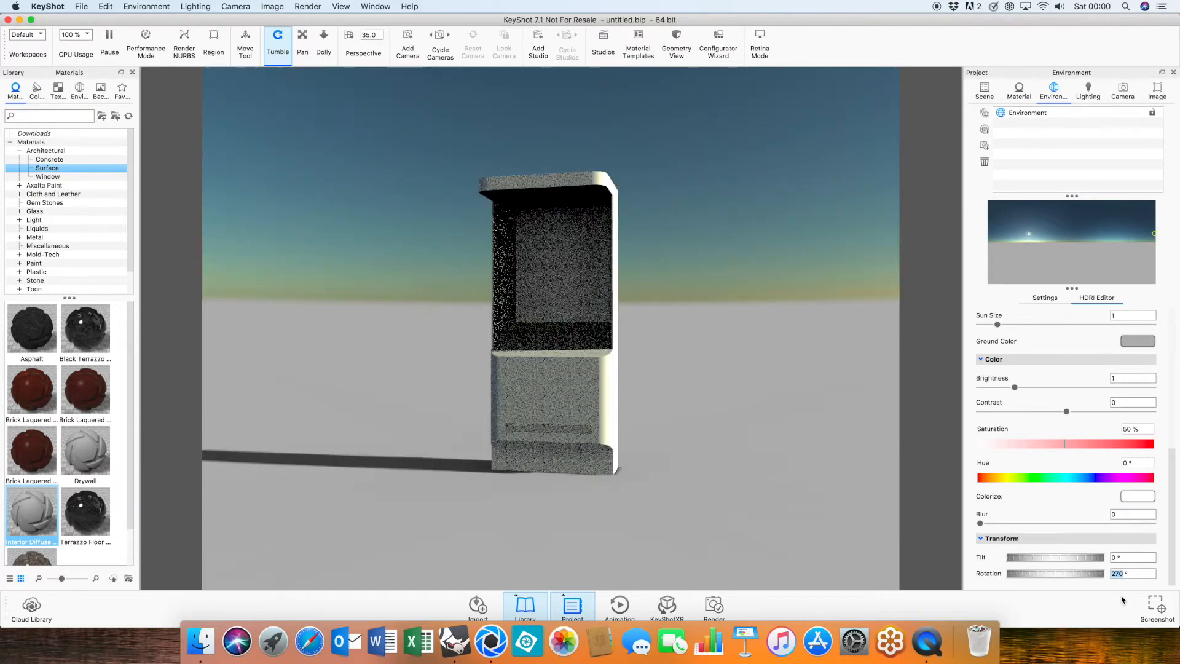
- Orbit the kiosk so the sun is in view and apply the Interior lighting preset
{"action": "left_click_drag", "start_coordinate": [453, 485], "coordinate": [762, 470]}
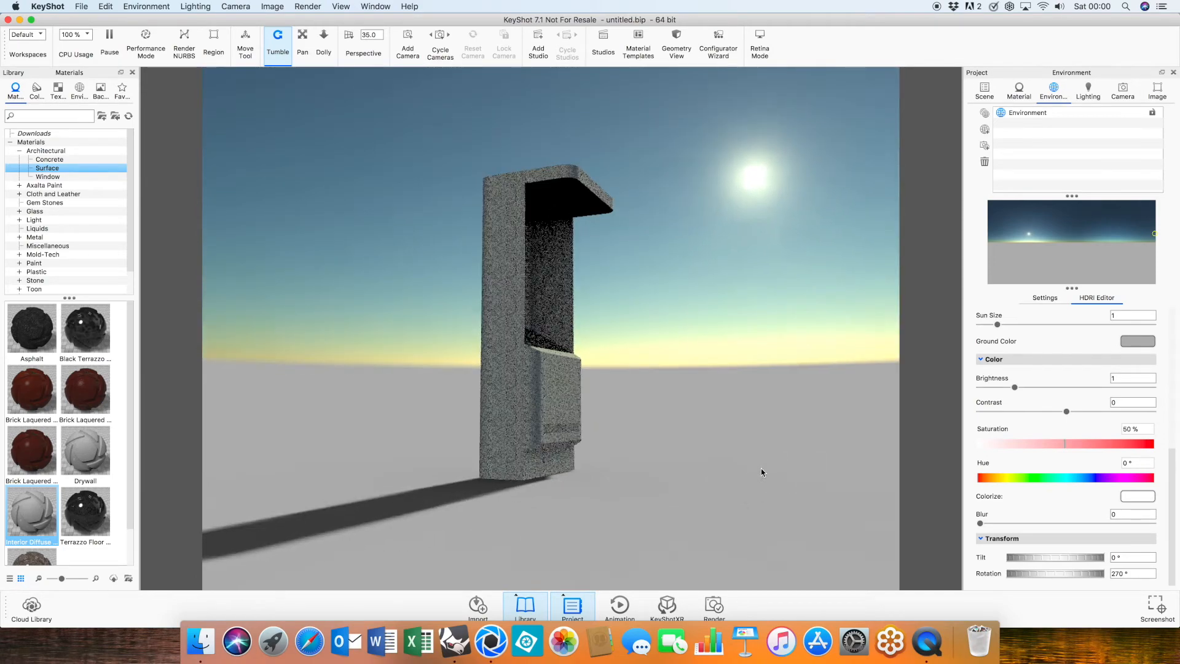
{"action": "left_click_drag", "start_coordinate": [809, 330], "coordinate": [772, 337]}
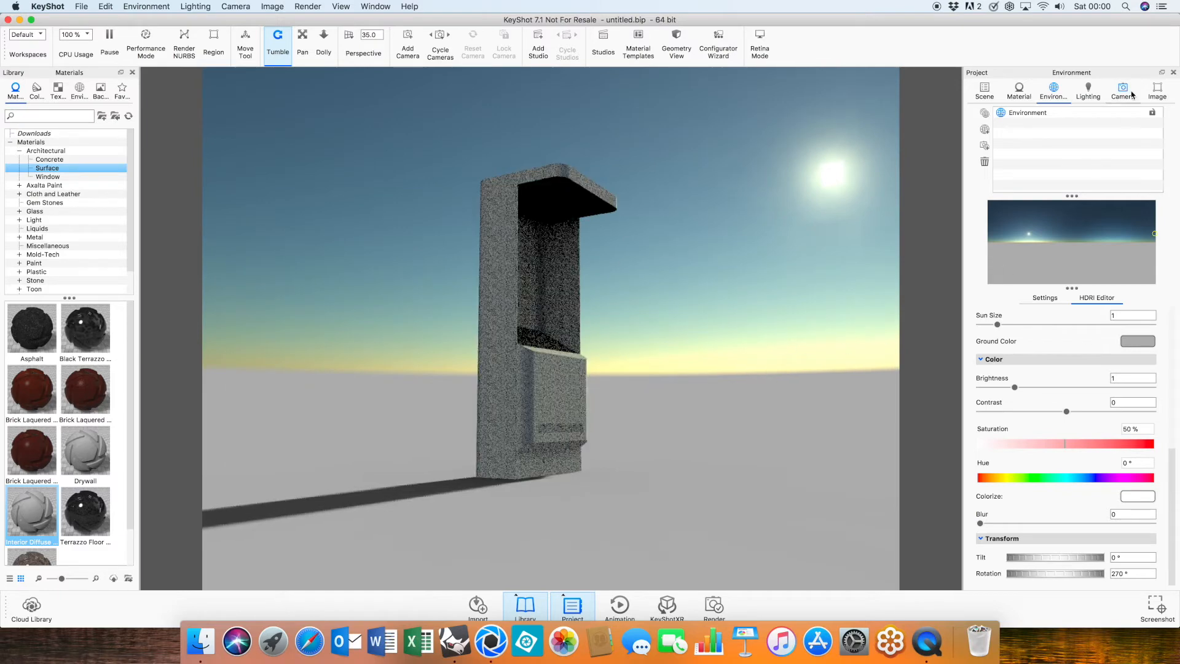
{"action": "left_click", "coordinate": [1089, 92]}
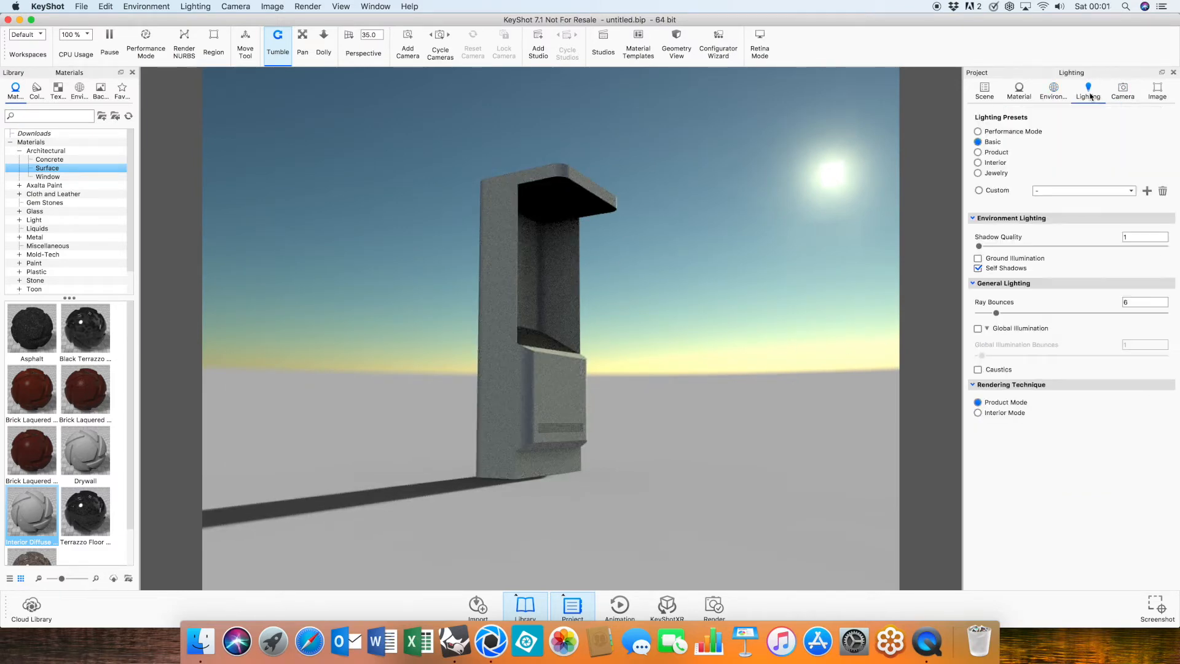
{"action": "left_click", "coordinate": [979, 163]}
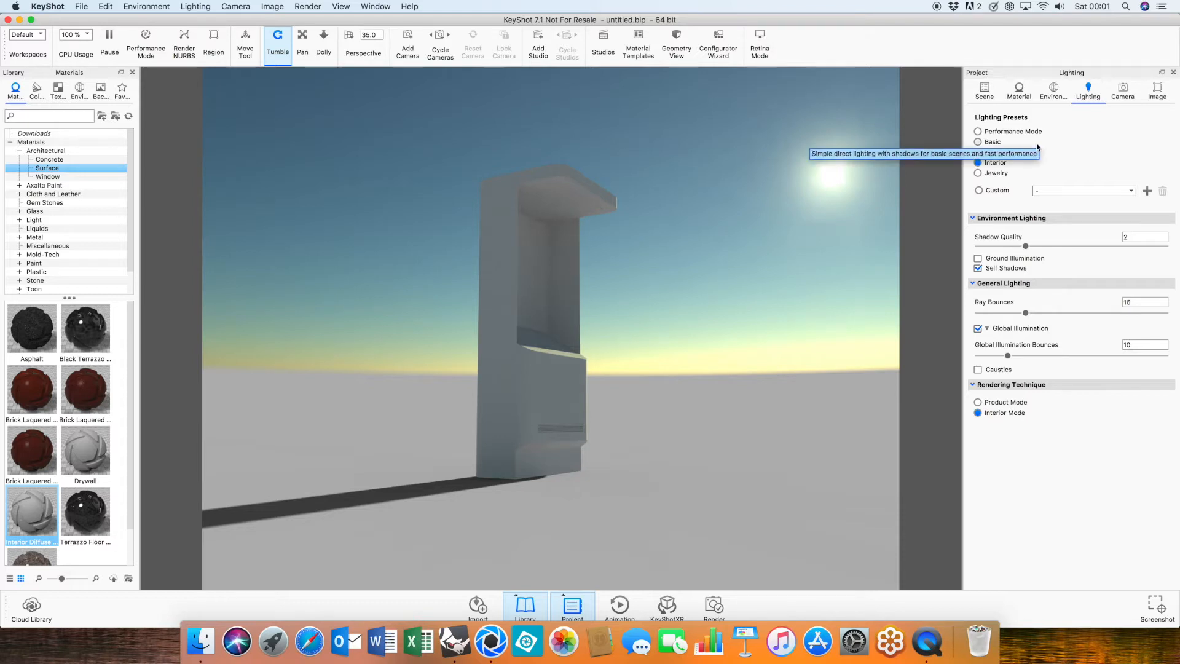
- Raise the environment height slightly to 0.006 in the environment's transform settings
{"action": "left_click", "coordinate": [1054, 91]}
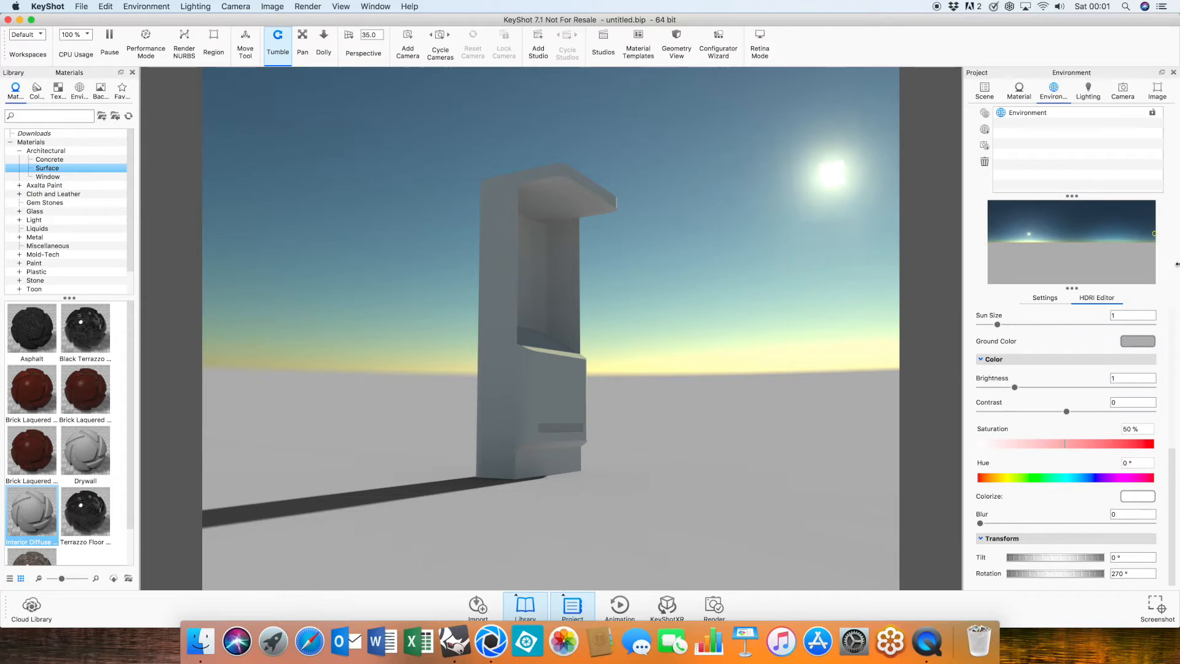
{"action": "left_click", "coordinate": [1047, 300]}
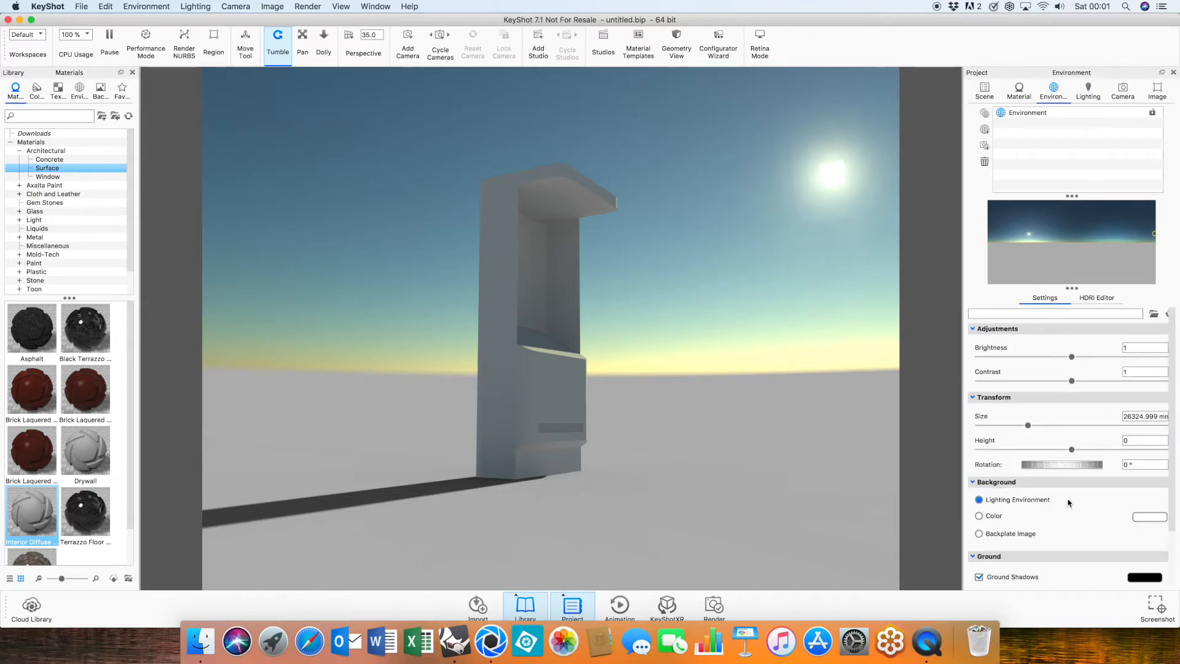
{"action": "mouse_move", "coordinate": [1072, 453]}
{"action": "left_mouse_down"}
{"action": "mouse_move", "coordinate": [1062, 458]}
{"action": "mouse_move", "coordinate": [1074, 453]}
{"action": "left_mouse_up"}
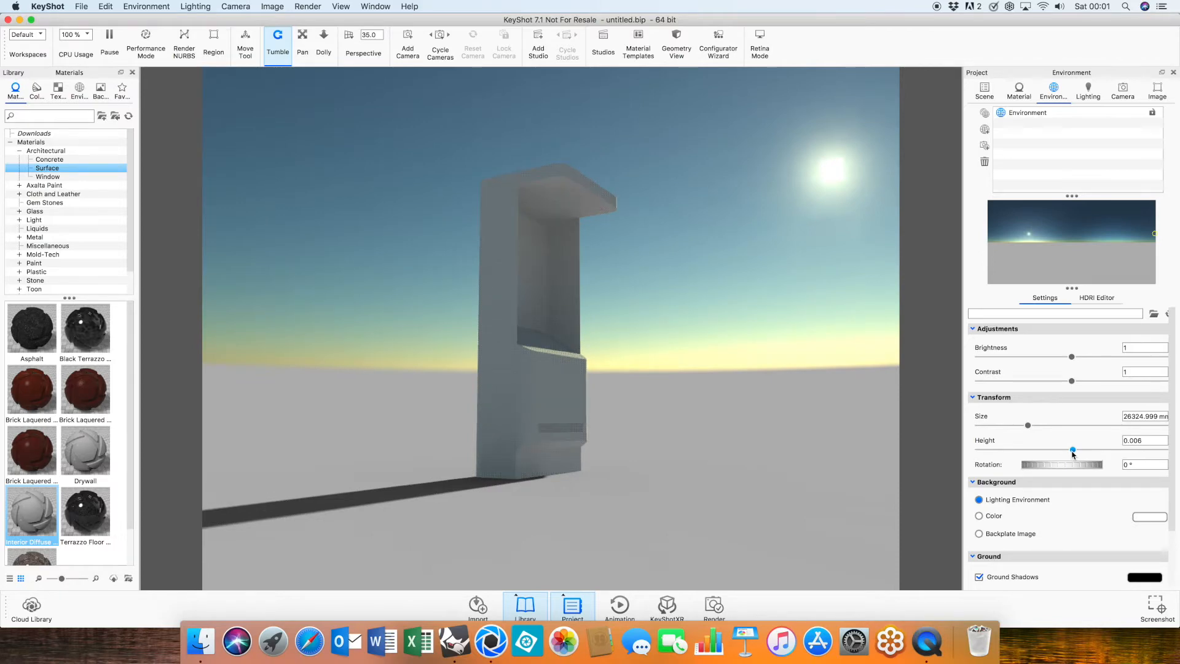
- Increase the sun size to 6.05 and regenerate the HDRI at full resolution
{"action": "left_click", "coordinate": [1101, 298]}
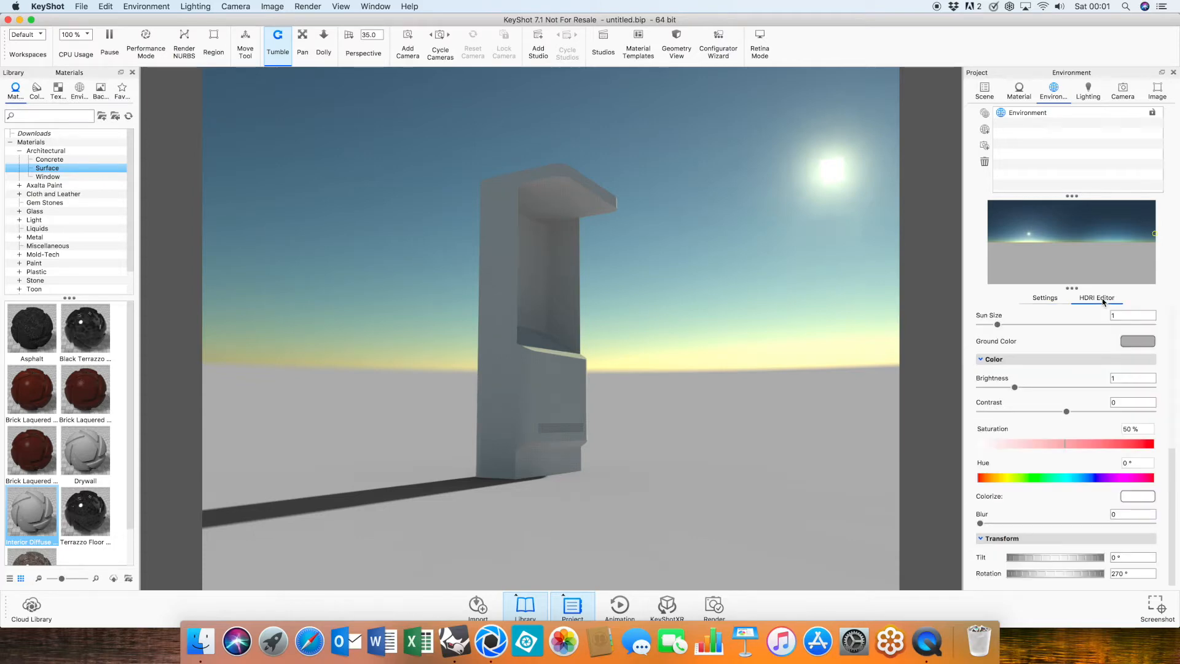
{"action": "left_click_drag", "start_coordinate": [1173, 491], "coordinate": [1172, 467]}
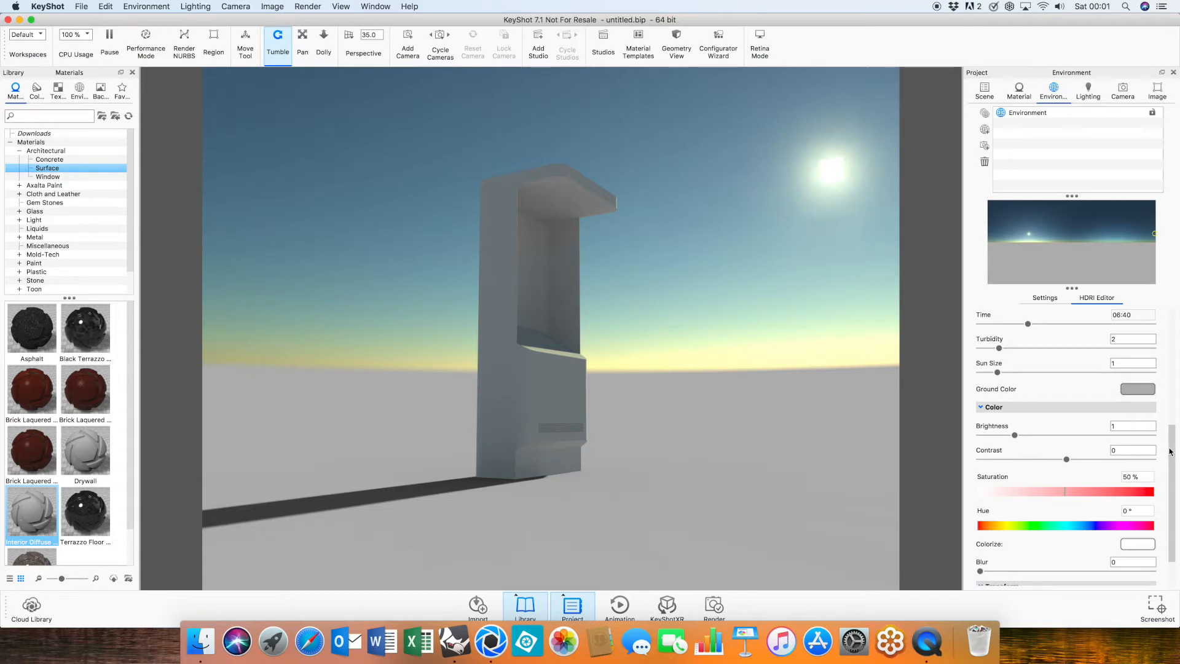
{"action": "left_click_drag", "start_coordinate": [998, 373], "coordinate": [1084, 373]}
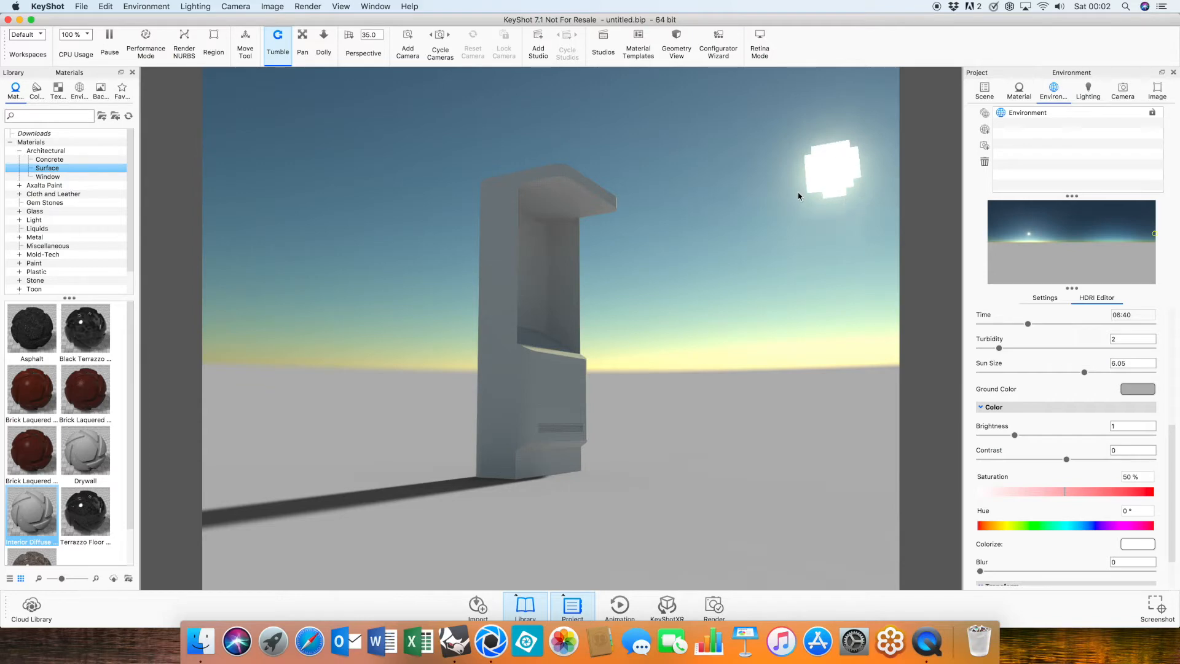
{"action": "left_click_drag", "start_coordinate": [1179, 488], "coordinate": [1177, 363]}
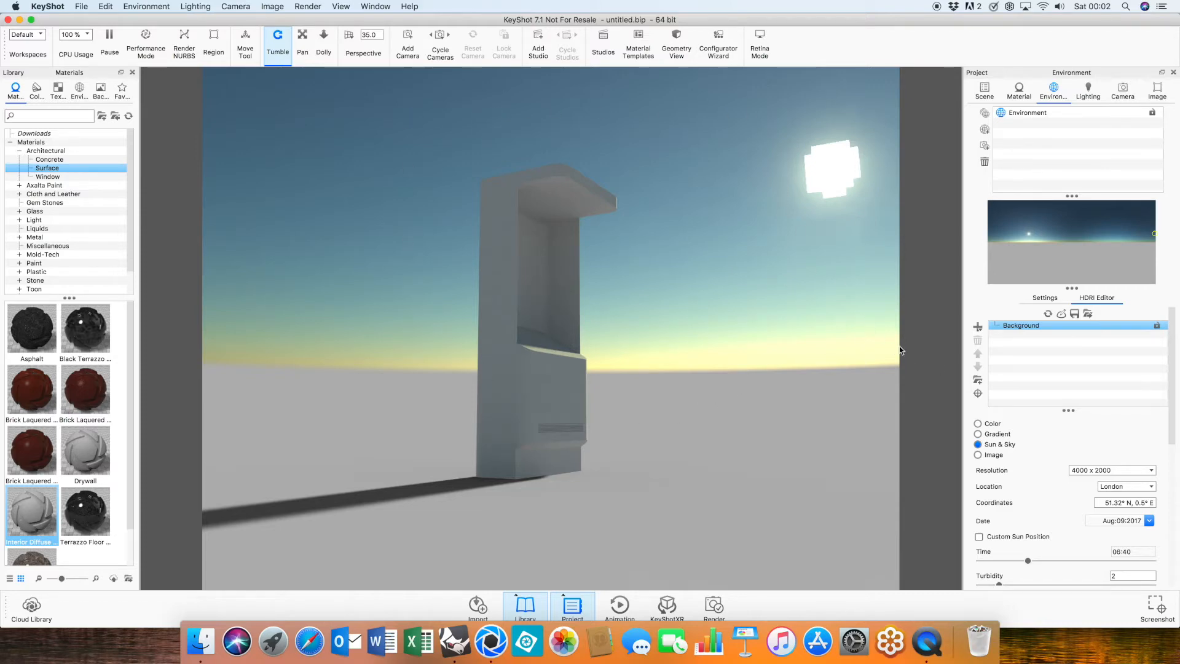
{"action": "left_click", "coordinate": [1049, 314]}
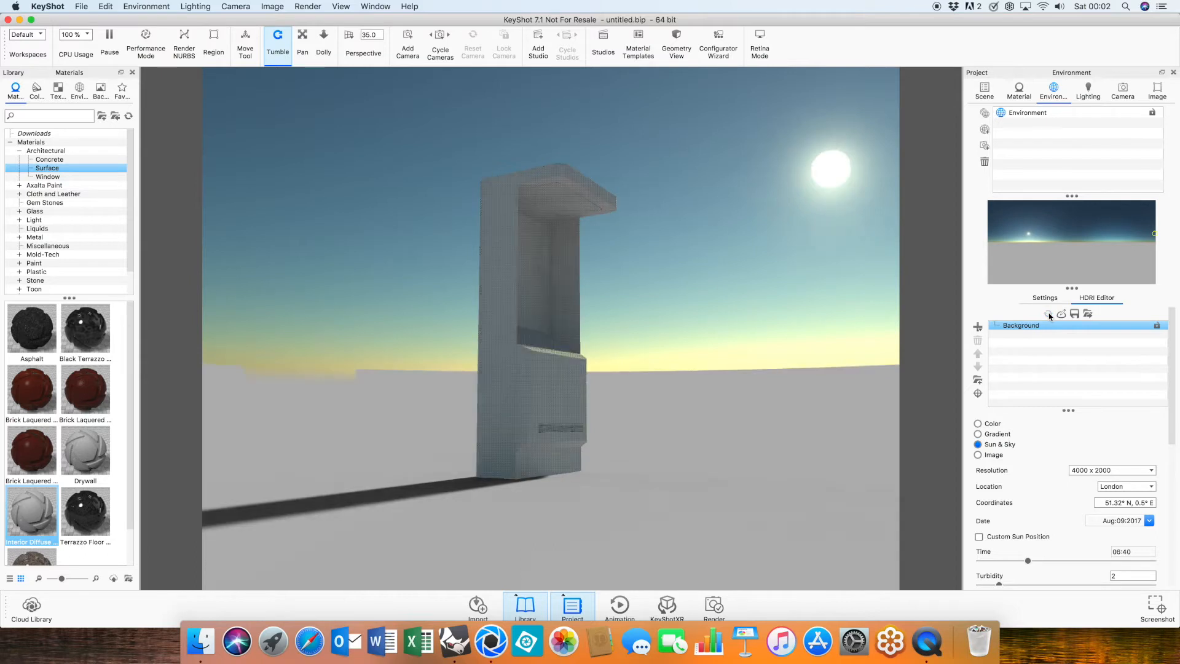
- Inspect the kiosk's ground shadow up close and set the sun size to 4.55
{"action": "left_click_drag", "start_coordinate": [709, 389], "coordinate": [616, 364]}
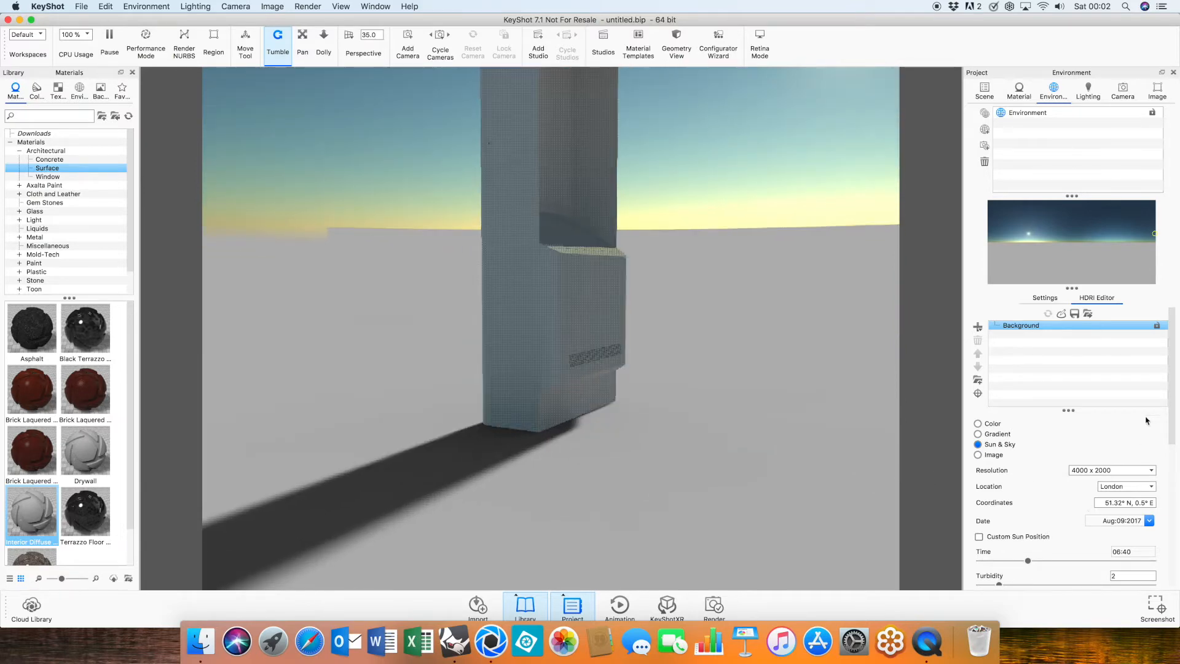
{"action": "scroll", "coordinate": [1173, 403], "scroll_direction": "down", "scroll_amount": 1}
{"action": "scroll", "coordinate": [1172, 403], "scroll_direction": "down", "scroll_amount": 5}
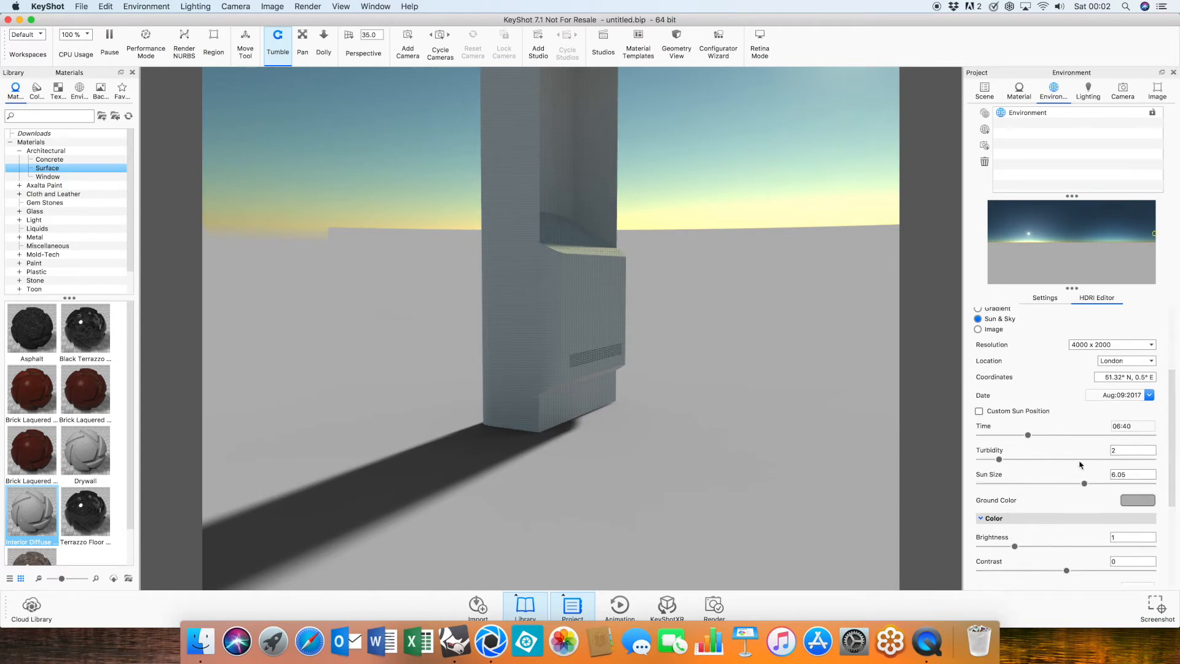
{"action": "left_click_drag", "start_coordinate": [1085, 485], "coordinate": [1142, 487]}
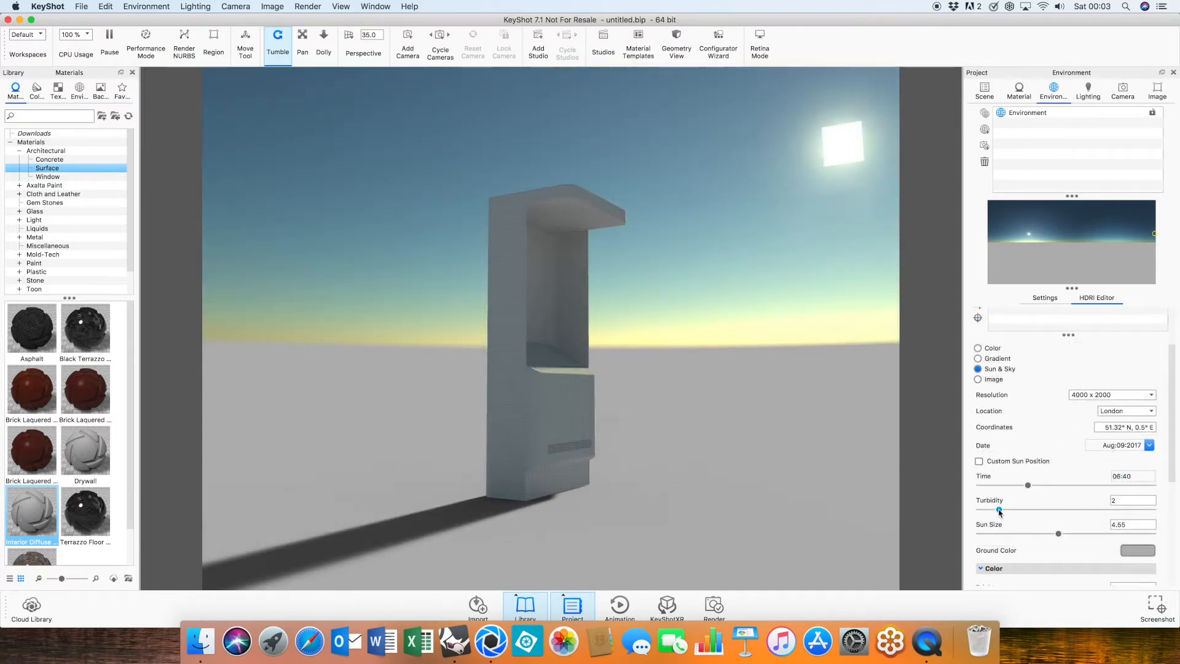
- Raise the sky's turbidity to 4.825 and look over the remaining Sun & Sky settings
{"action": "left_click_drag", "start_coordinate": [1001, 511], "coordinate": [1054, 512]}
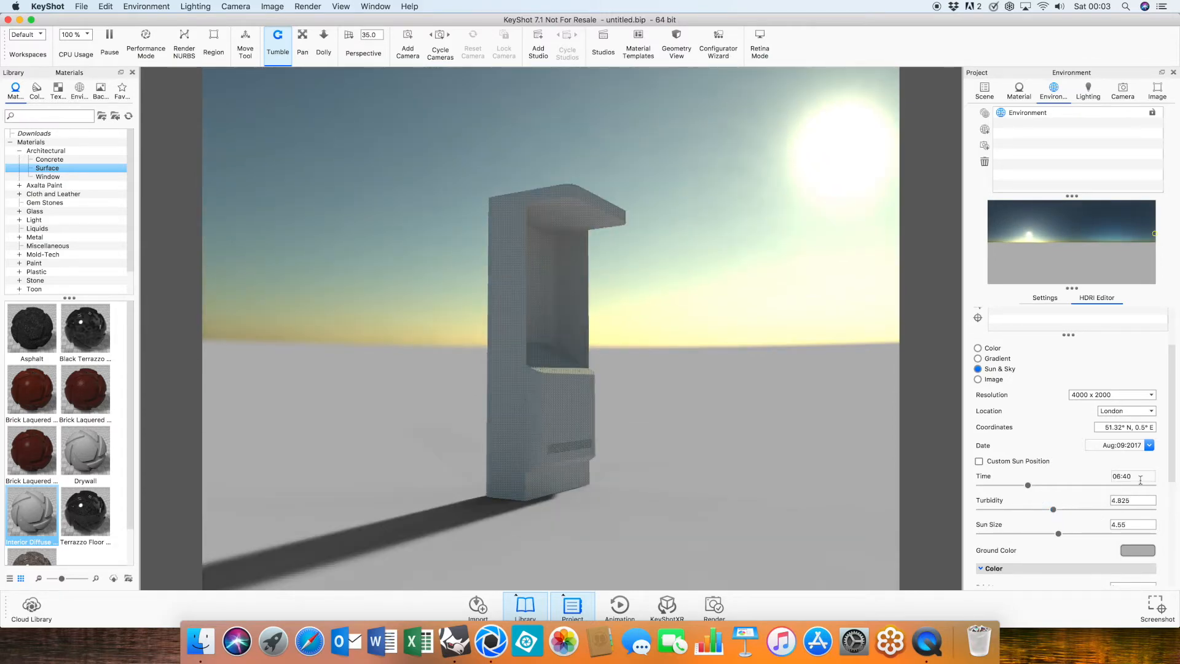
{"action": "left_click_drag", "start_coordinate": [1172, 435], "coordinate": [1177, 530]}
{"action": "left_click_drag", "start_coordinate": [1173, 458], "coordinate": [1174, 436]}
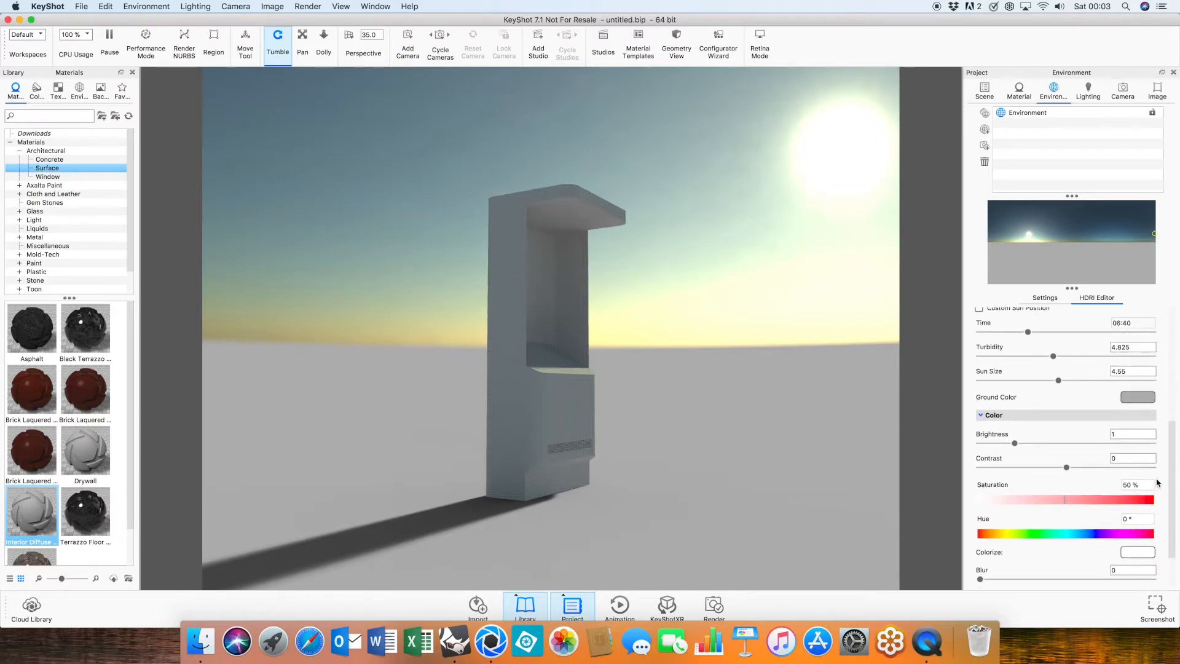
- Lower the sky's turbidity to 1.9
{"action": "left_click_drag", "start_coordinate": [1172, 486], "coordinate": [1172, 434]}
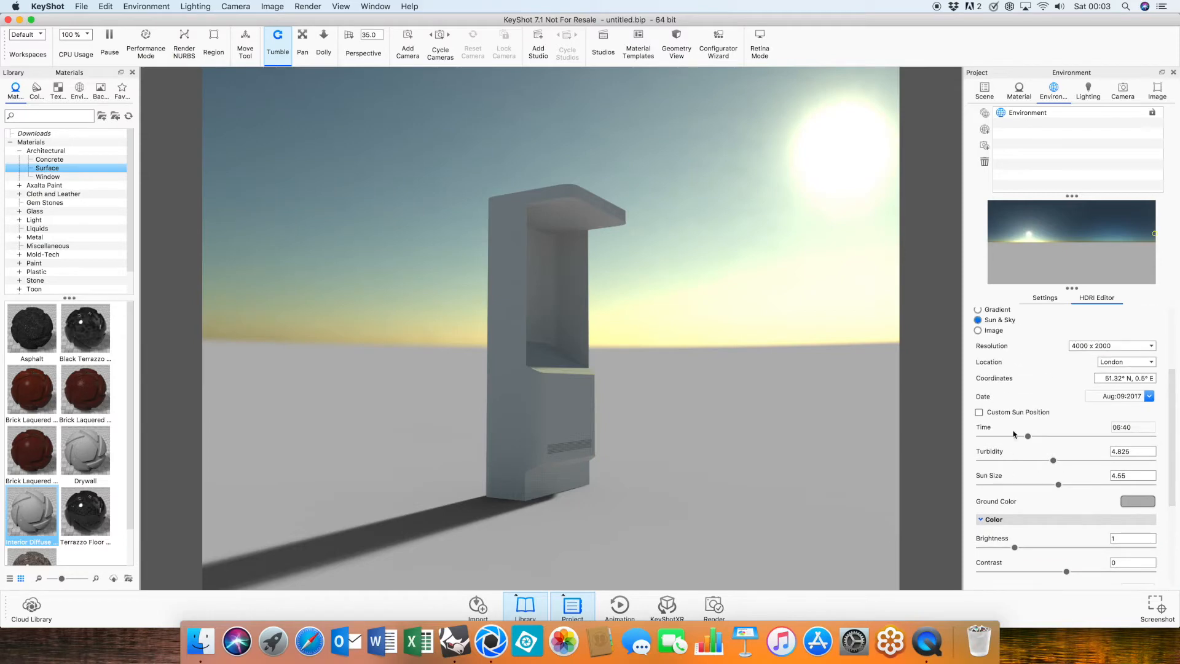
{"action": "mouse_move", "coordinate": [1051, 461]}
{"action": "left_mouse_down"}
{"action": "mouse_move", "coordinate": [984, 460]}
{"action": "mouse_move", "coordinate": [1032, 460]}
{"action": "left_mouse_up"}
{"action": "scroll", "coordinate": [1169, 427], "scroll_direction": "down", "scroll_amount": 3}
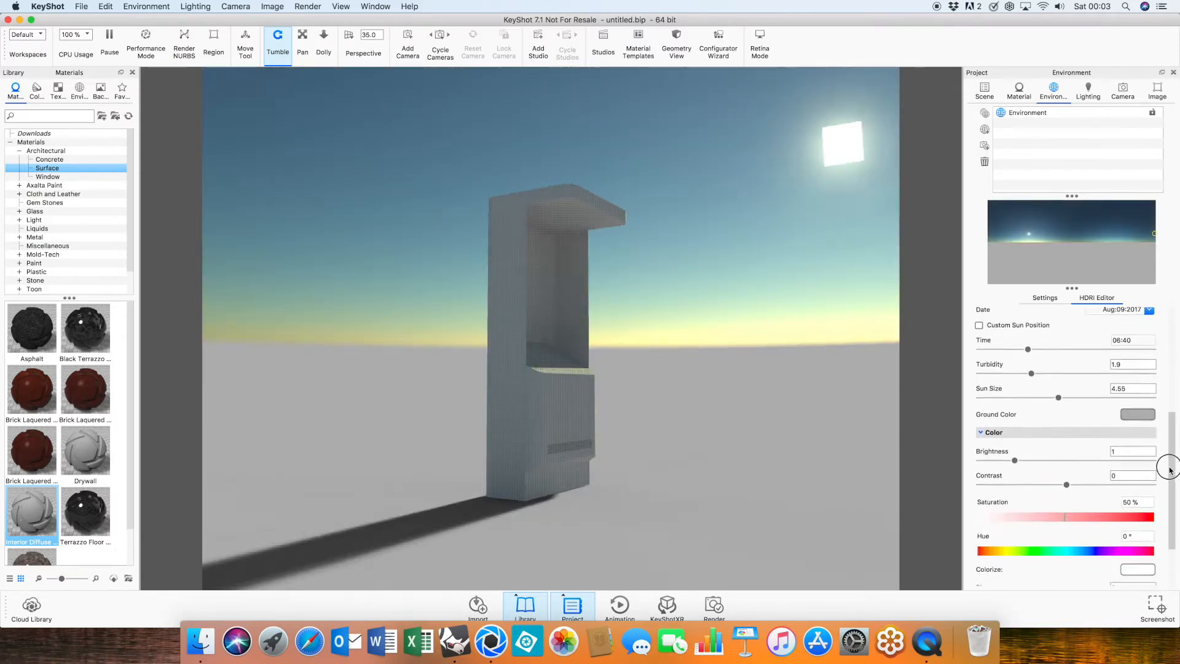
- Reduce the Sun & Sky environment's color saturation to 35 %
{"action": "left_click_drag", "start_coordinate": [1068, 512], "coordinate": [1039, 512]}
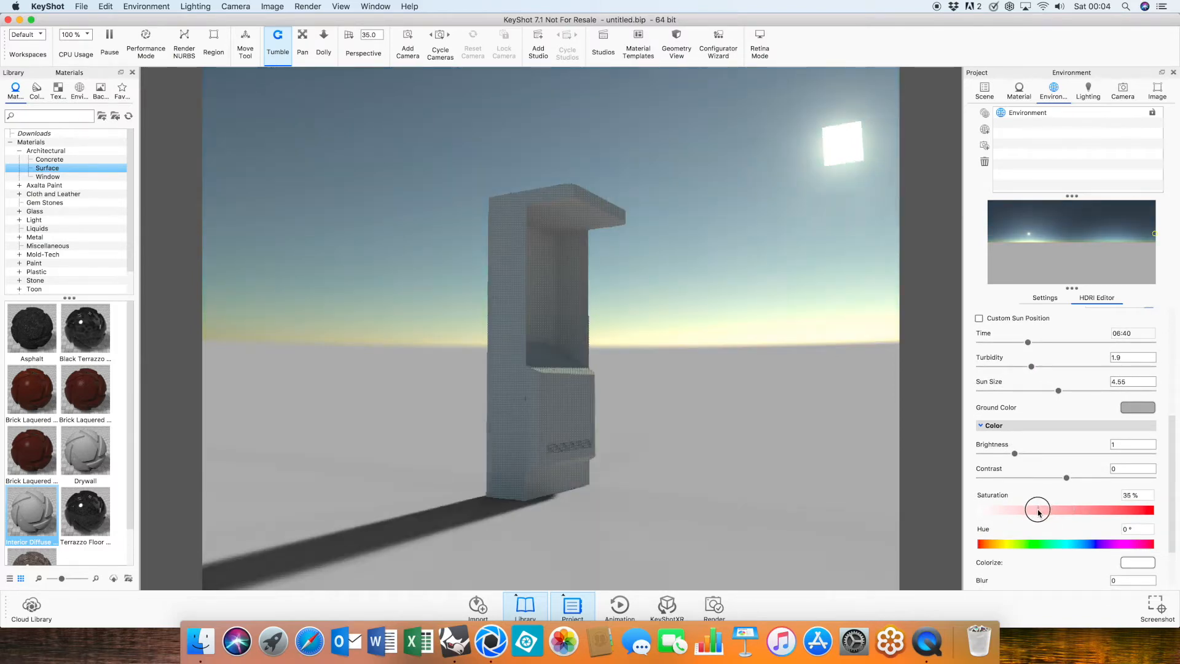
{"action": "left_click_drag", "start_coordinate": [1177, 480], "coordinate": [1174, 372]}
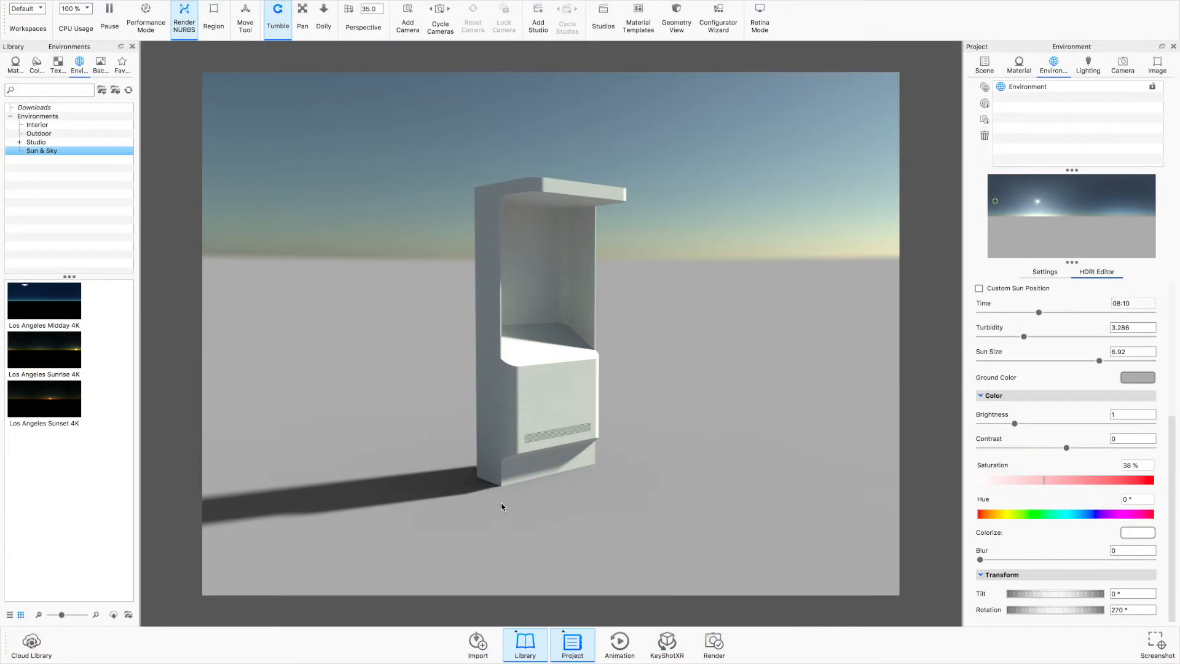
- Lighten the environment's ground shadow color to dark grey, RGB 71, 71, 71
{"action": "left_click", "coordinate": [1049, 276]}
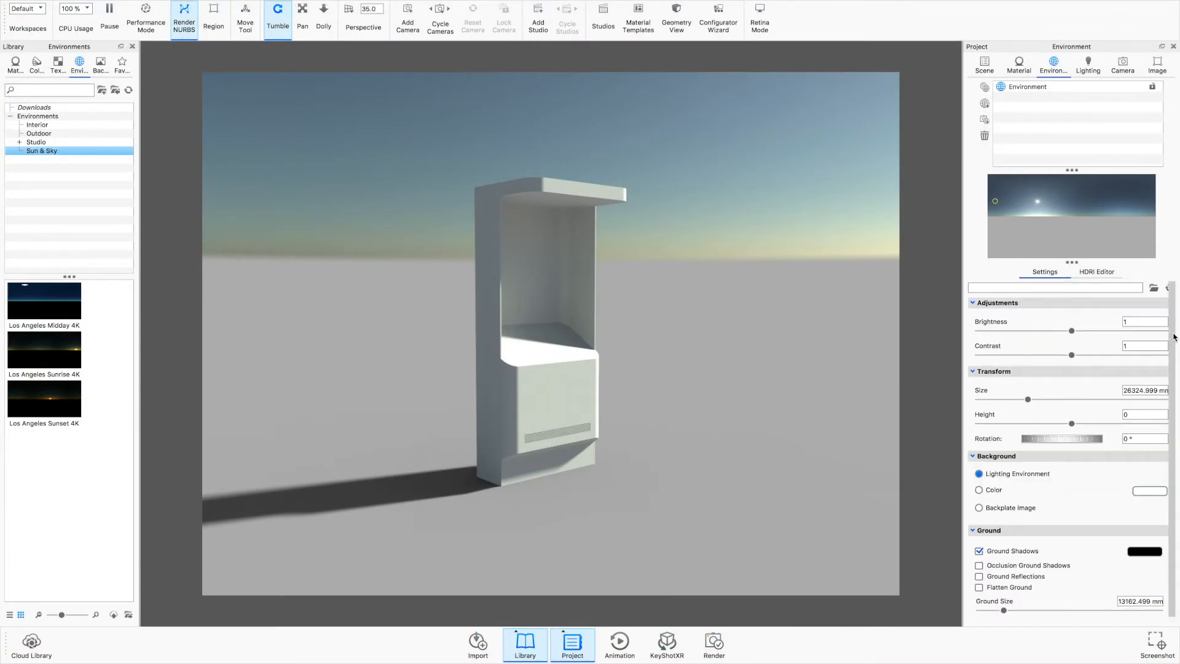
{"action": "scroll", "coordinate": [1175, 336], "scroll_direction": "down", "scroll_amount": 1}
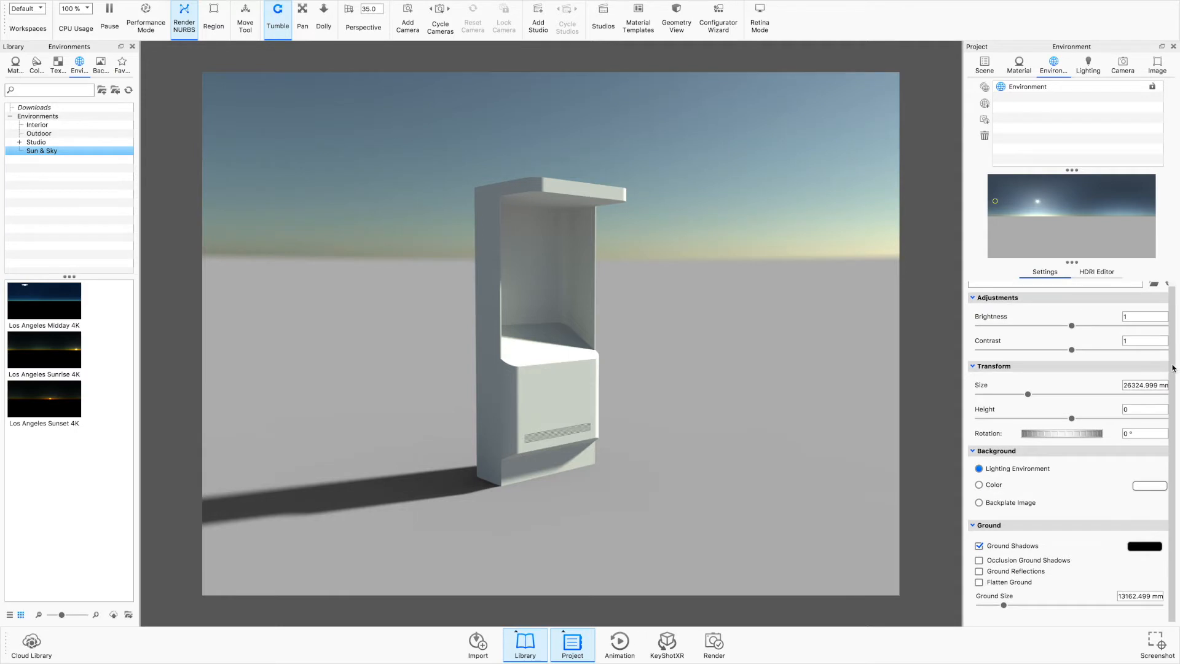
{"action": "left_click", "coordinate": [1141, 547]}
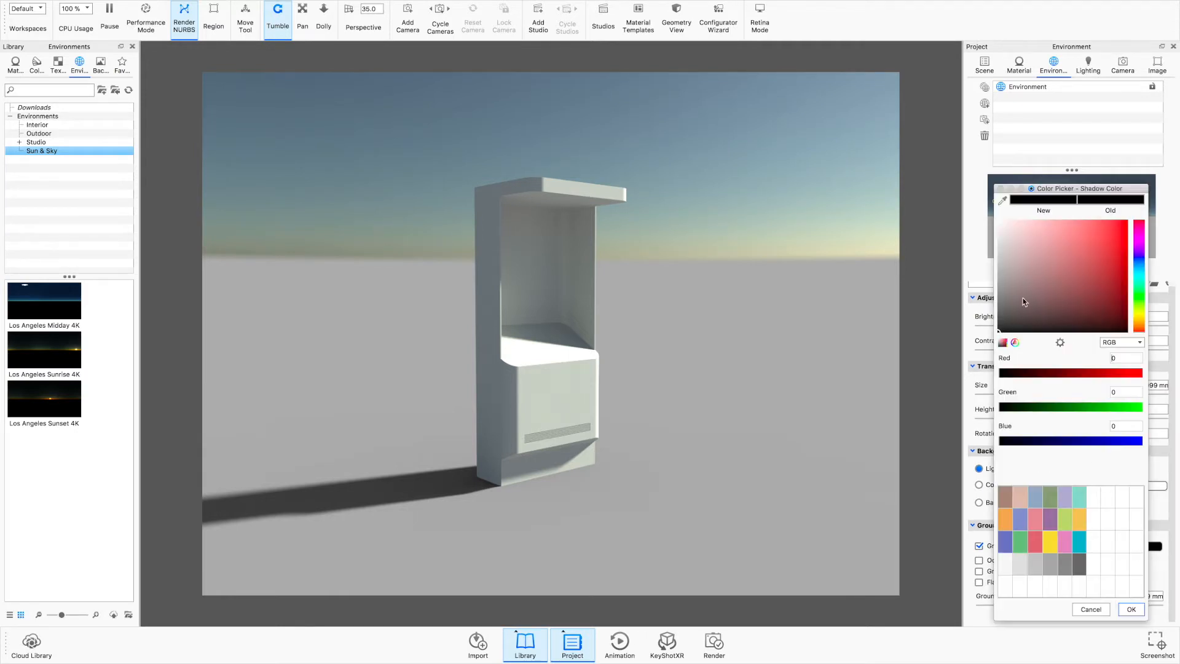
{"action": "left_click_drag", "start_coordinate": [999, 334], "coordinate": [998, 326]}
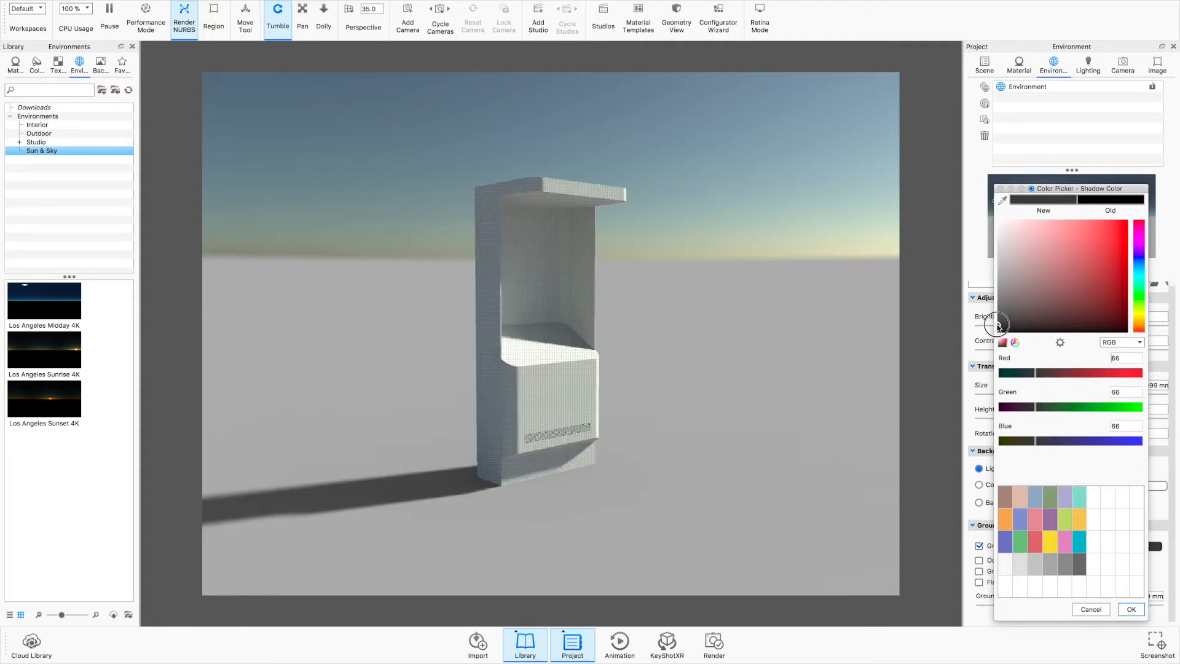
{"action": "left_click_drag", "start_coordinate": [997, 325], "coordinate": [997, 324]}
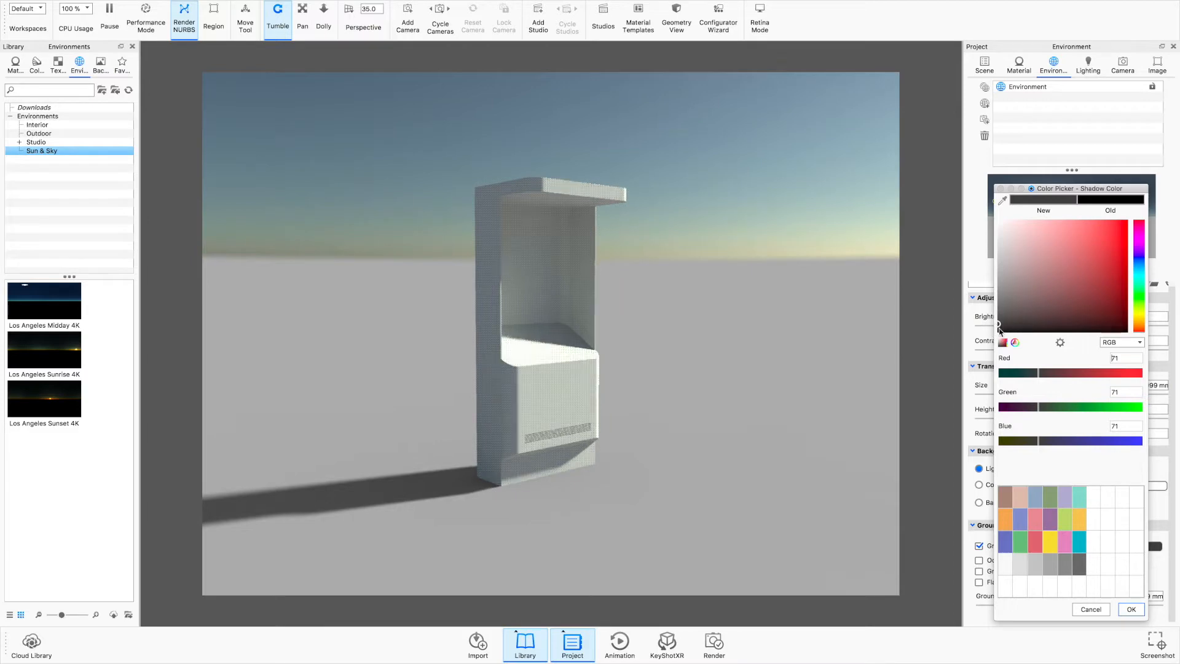
{"action": "left_click", "coordinate": [1132, 609]}
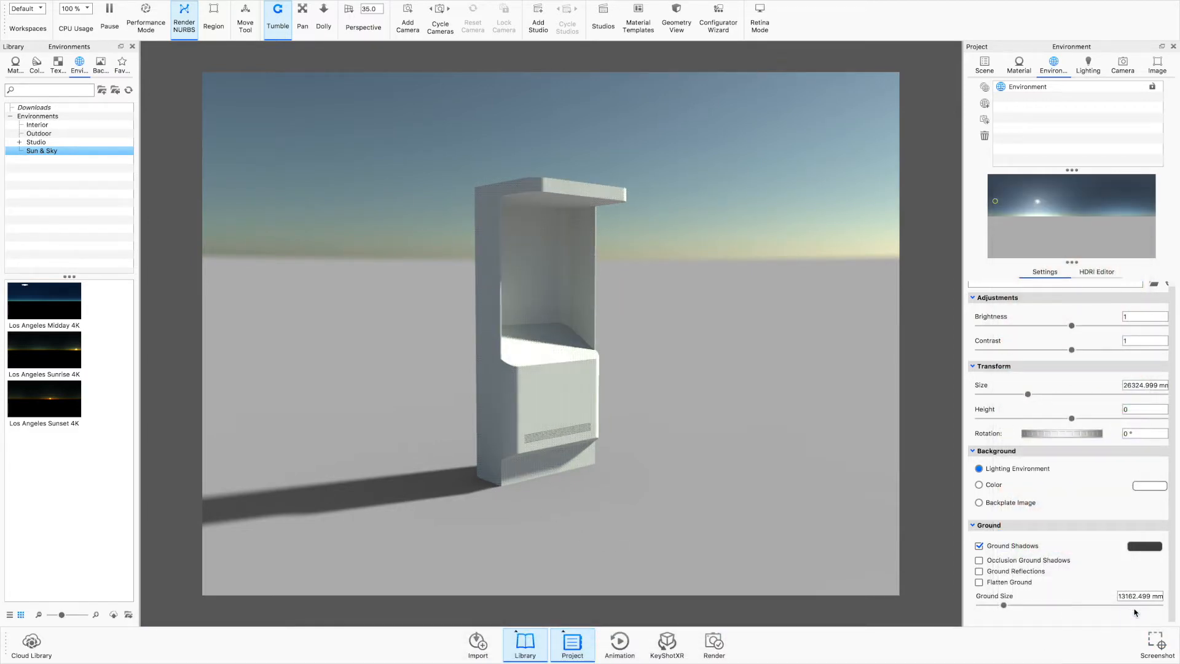
- Save the edited HDRI environment to the library's Sun & Sky folder
{"action": "left_click_drag", "start_coordinate": [1174, 550], "coordinate": [1179, 486]}
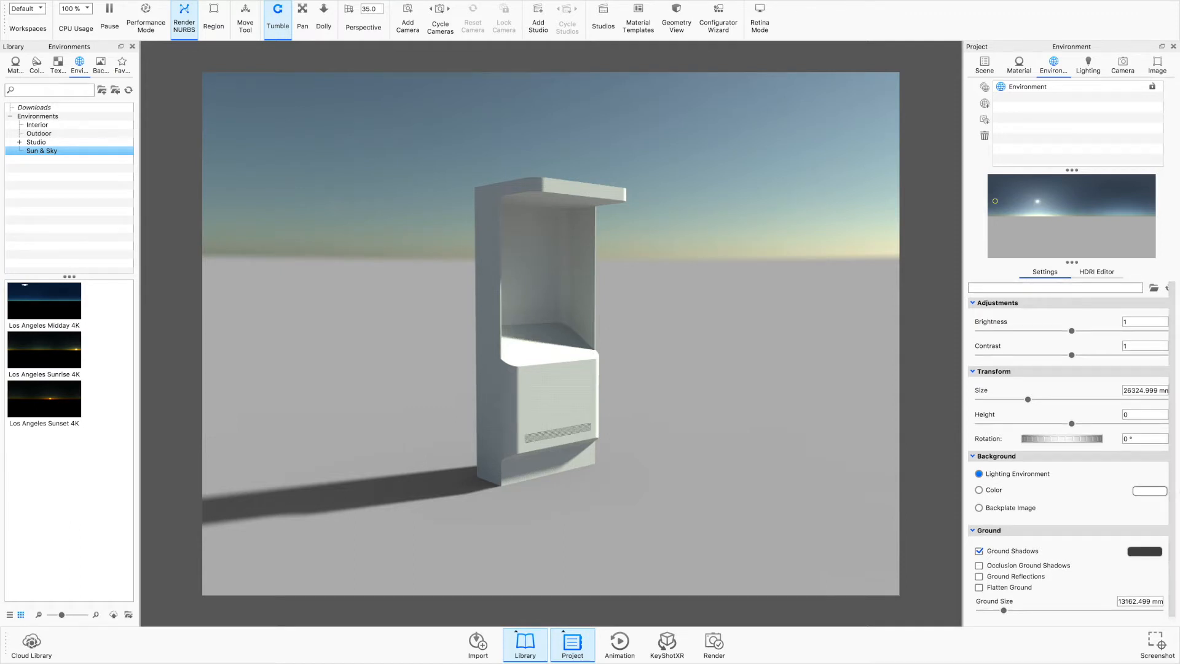
{"action": "left_click", "coordinate": [1104, 274]}
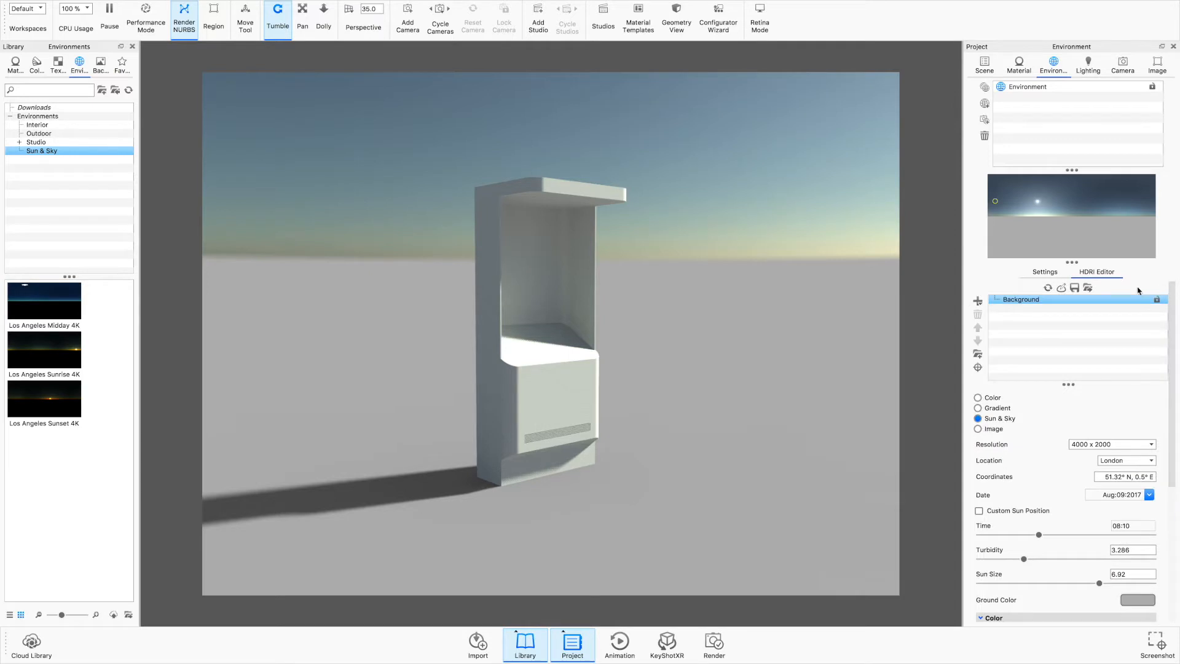
{"action": "left_click", "coordinate": [1075, 286]}
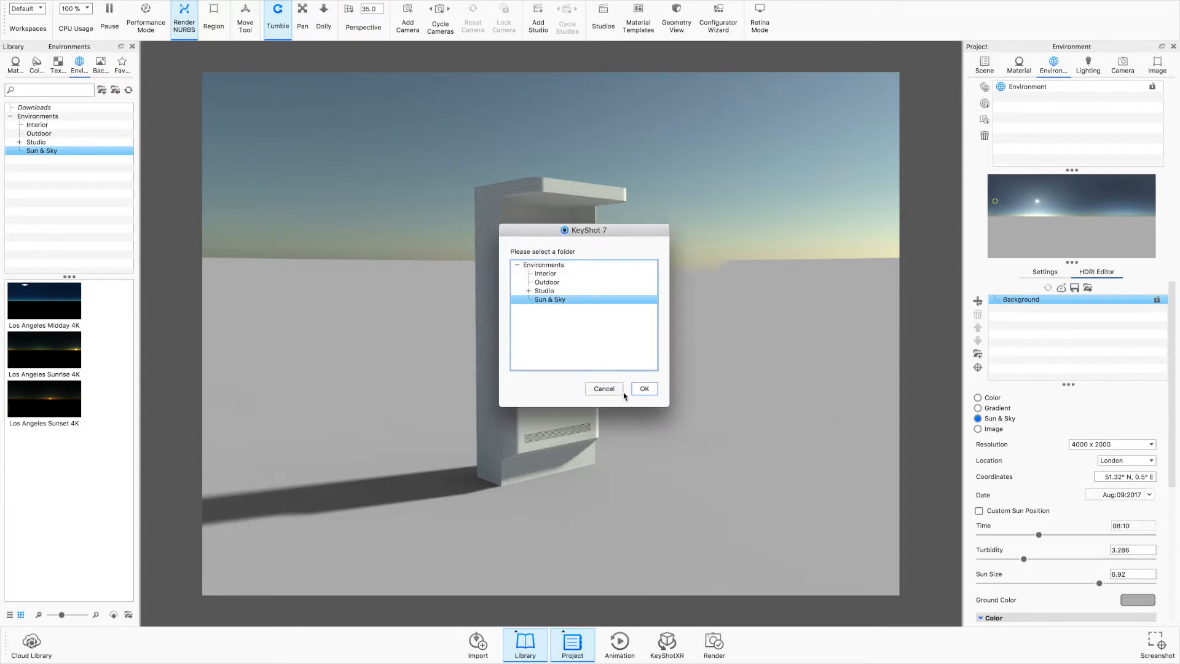
{"action": "left_click", "coordinate": [644, 389]}
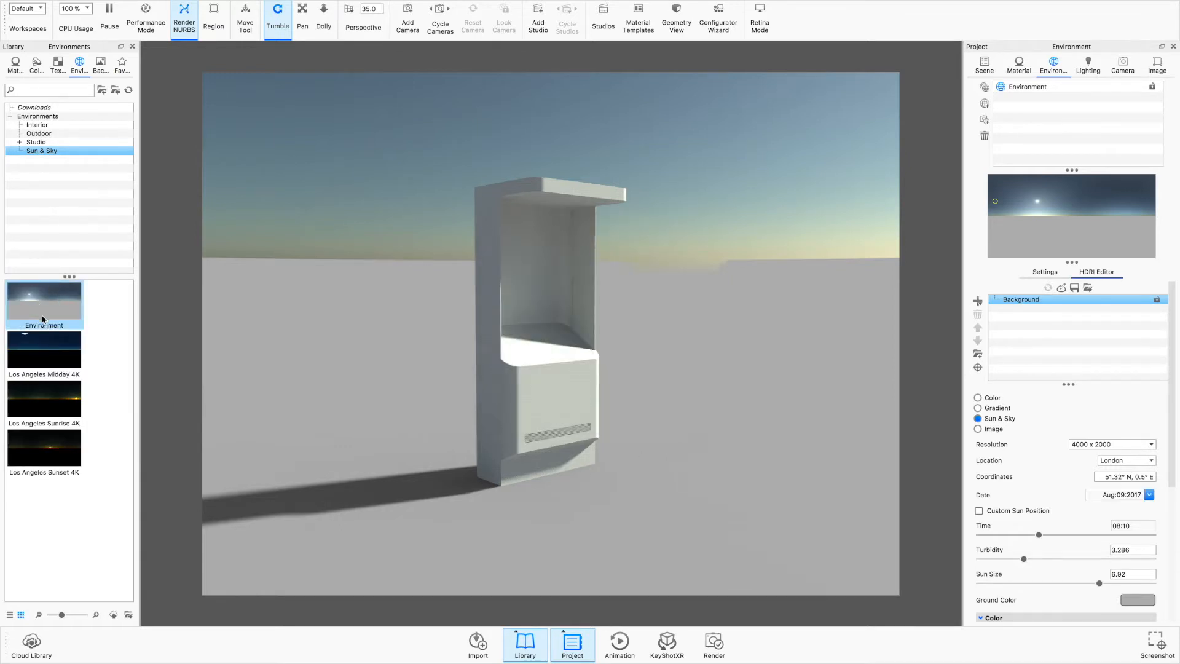
- Rename the saved library environment after London with the date 20170809 and the time 0810
{"action": "right_click", "coordinate": [54, 326]}
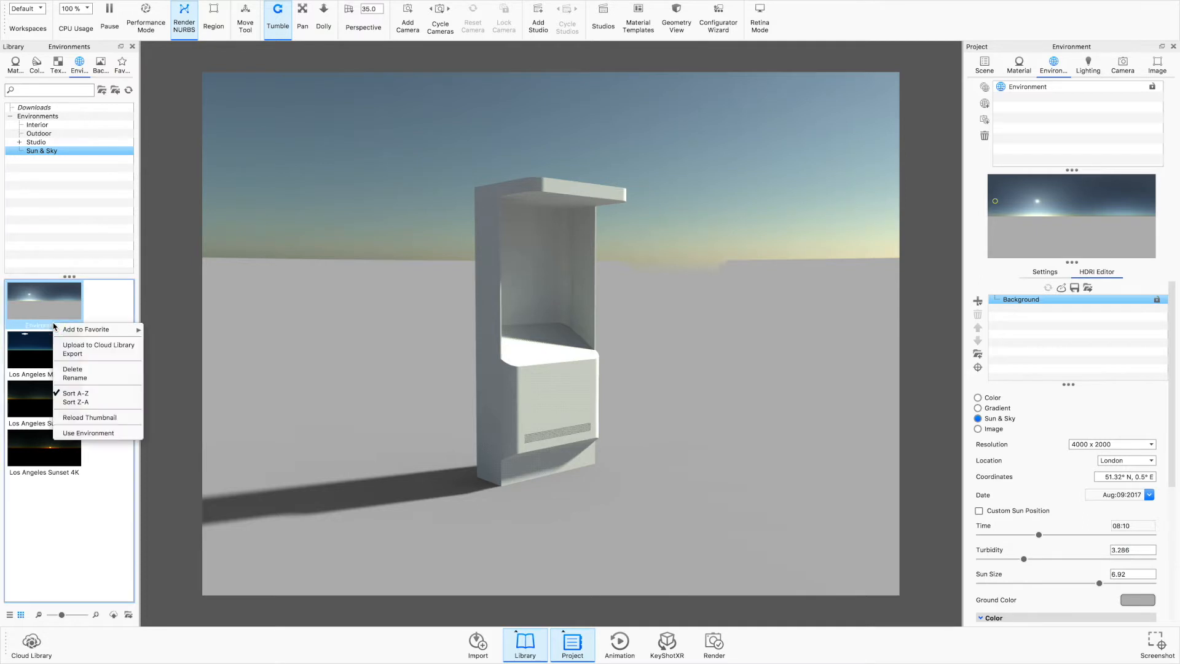
{"action": "left_click", "coordinate": [84, 379]}
{"action": "type", "text": "London"}
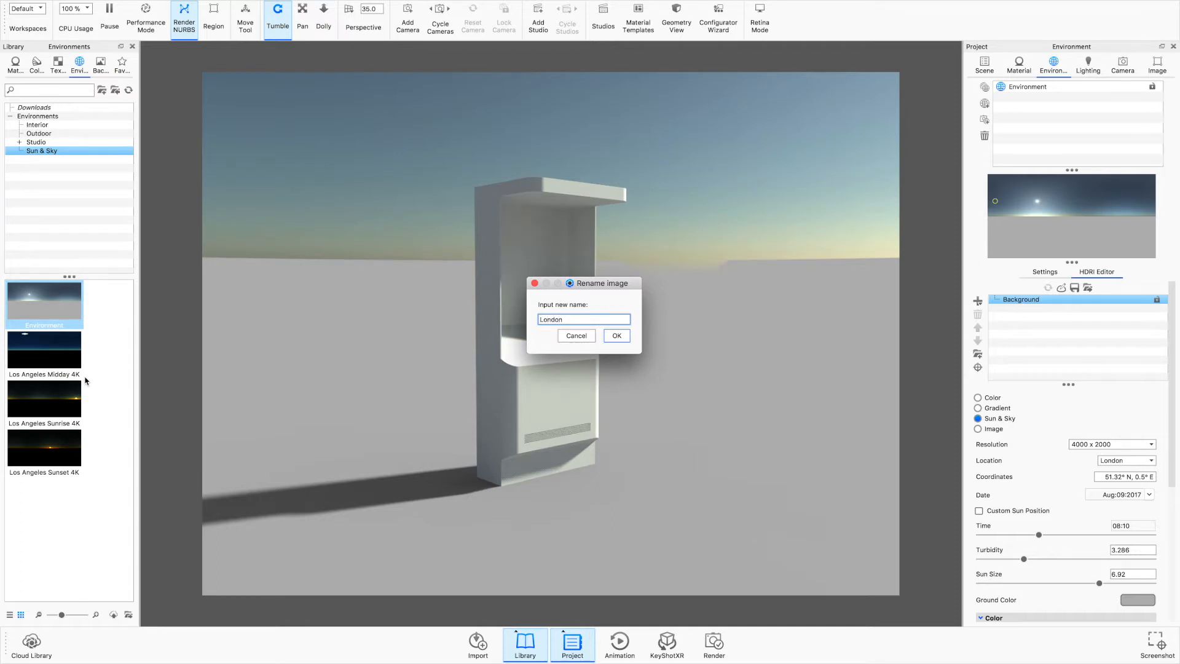
{"action": "type", "text": "20170809"}
{"action": "type", "text": "_0810"}
{"action": "left_click", "coordinate": [615, 337]}
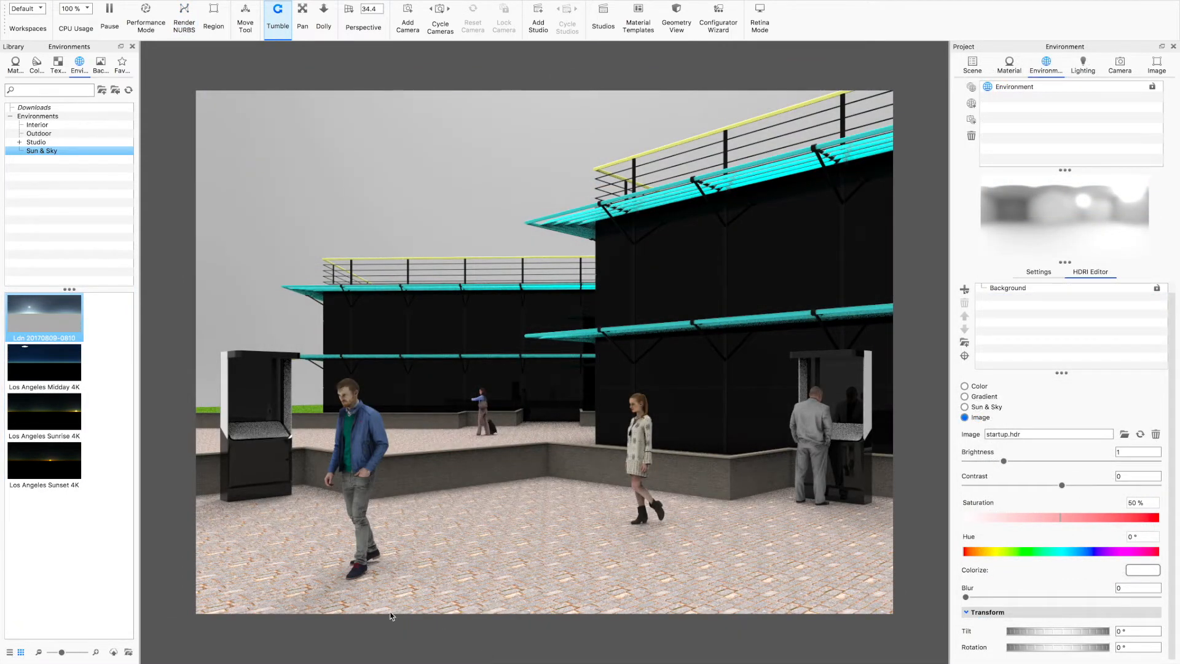
- Apply the saved London environment to the kiosk plaza scene and lower the environment height to -0.117
{"action": "left_click_drag", "start_coordinate": [28, 317], "coordinate": [264, 192]}
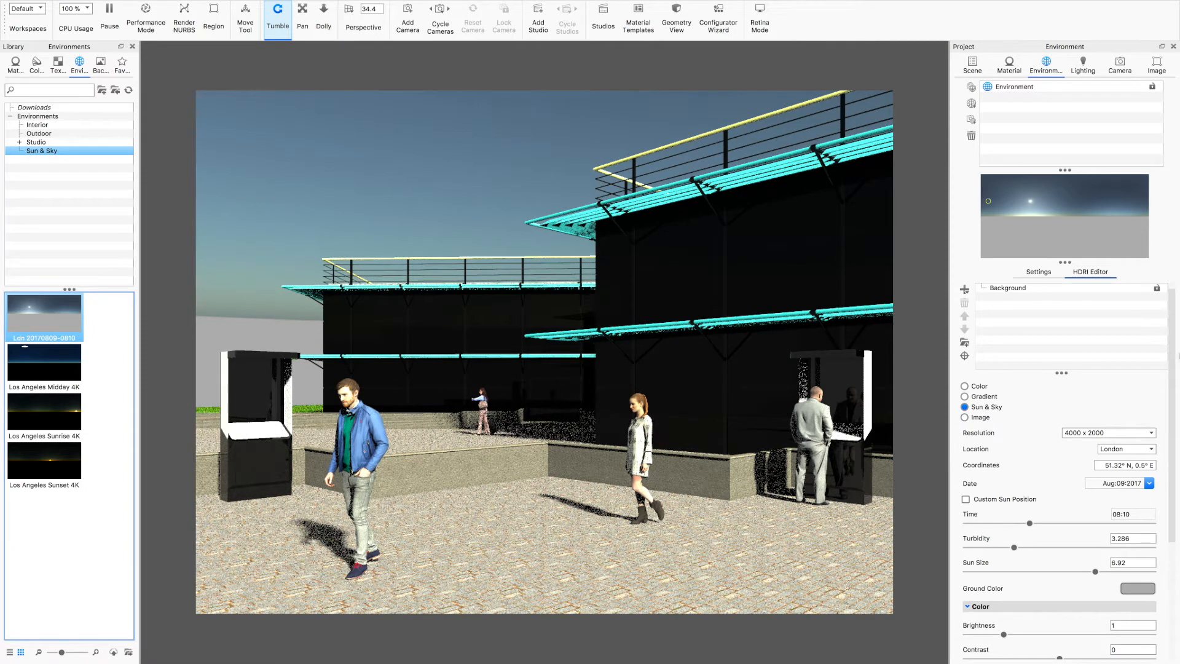
{"action": "left_click_drag", "start_coordinate": [1173, 355], "coordinate": [1176, 494]}
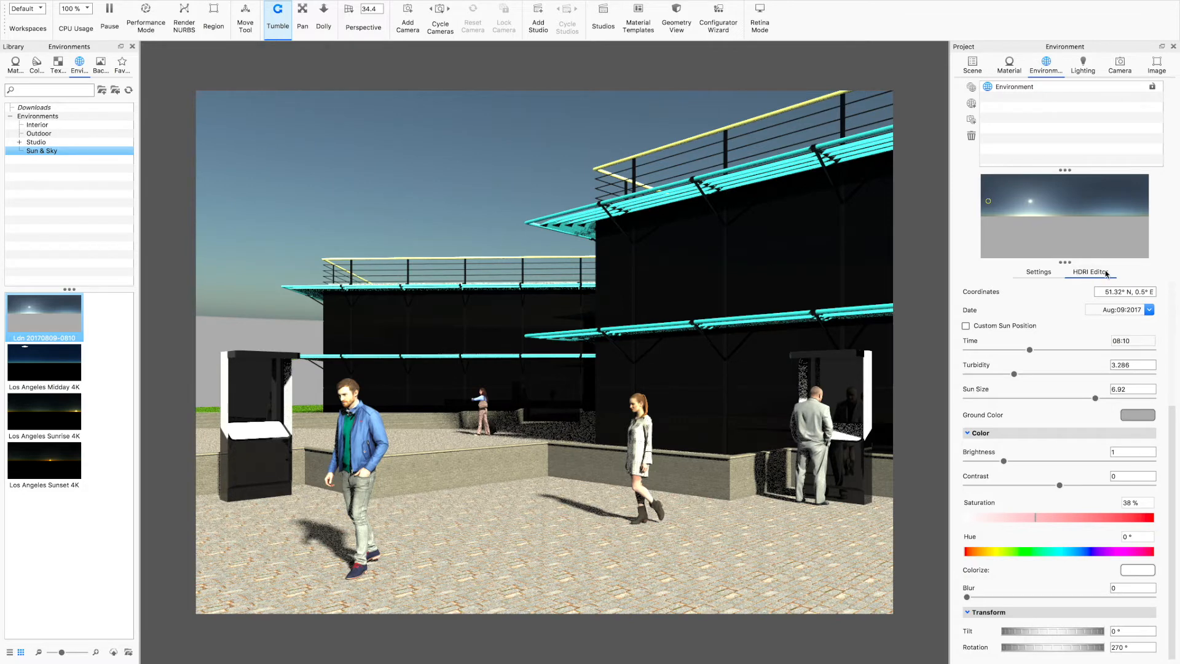
{"action": "left_click", "coordinate": [1039, 273]}
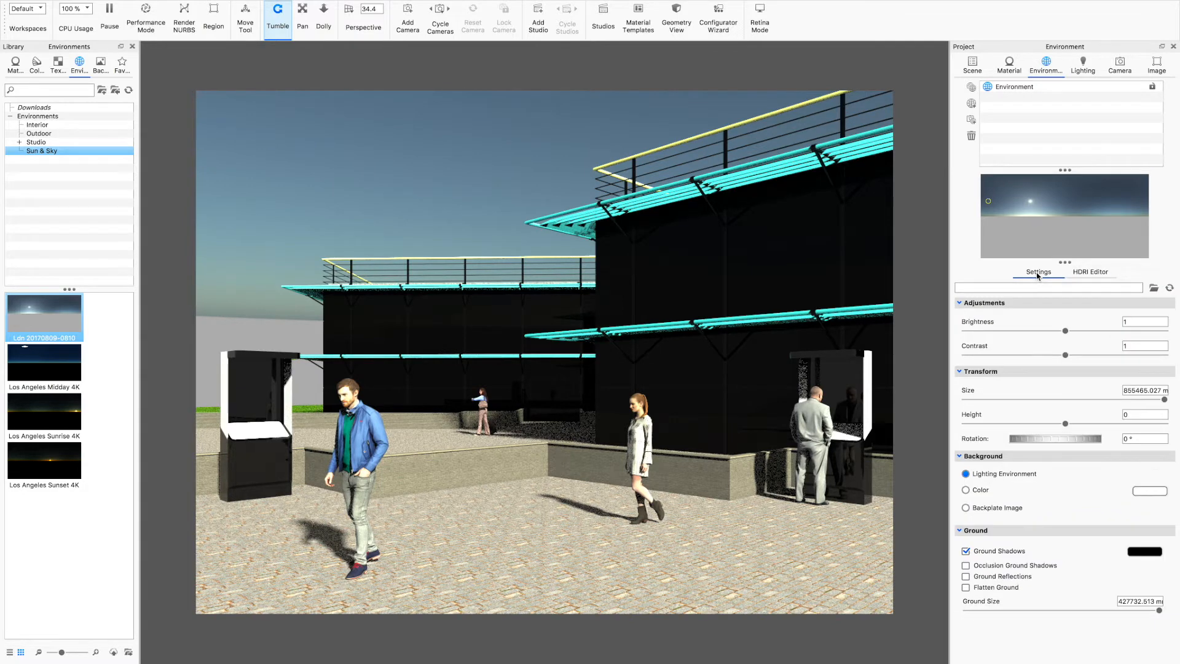
{"action": "left_click", "coordinate": [1092, 273]}
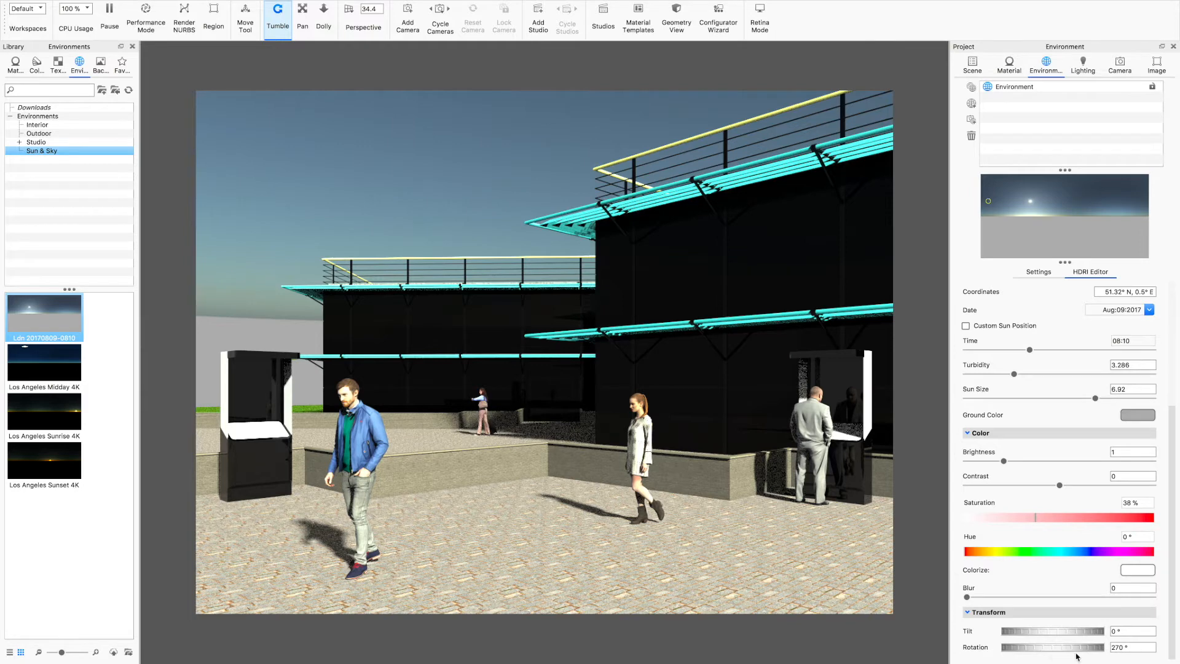
{"action": "left_click", "coordinate": [1045, 274]}
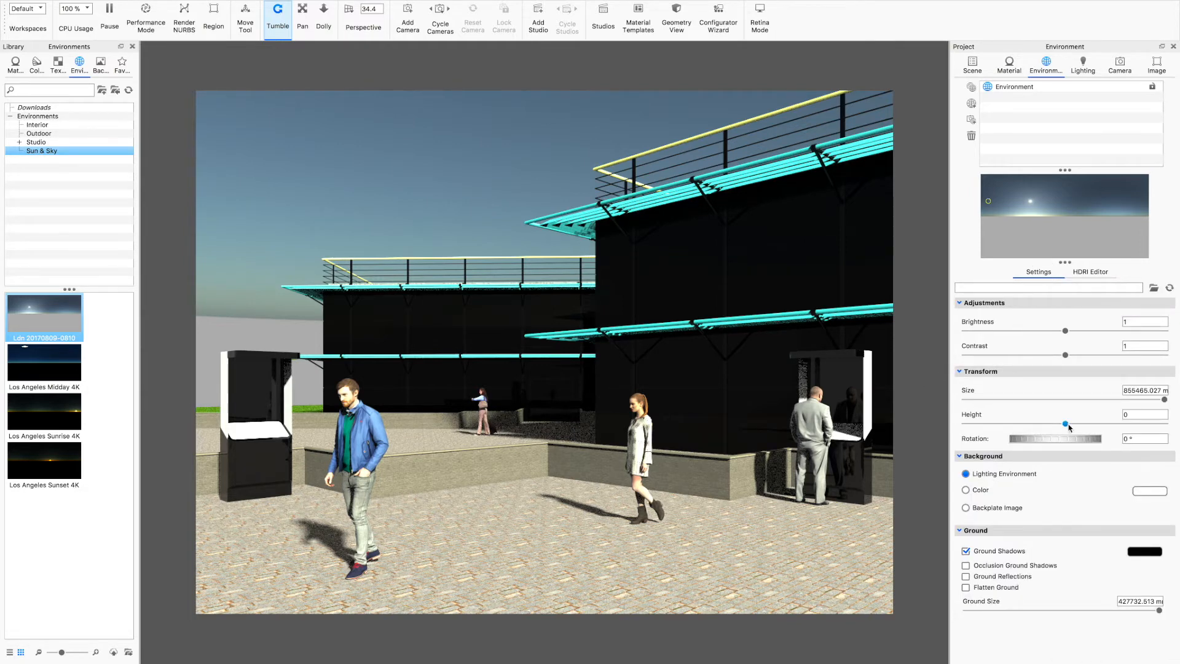
{"action": "left_click_drag", "start_coordinate": [1066, 425], "coordinate": [1043, 429]}
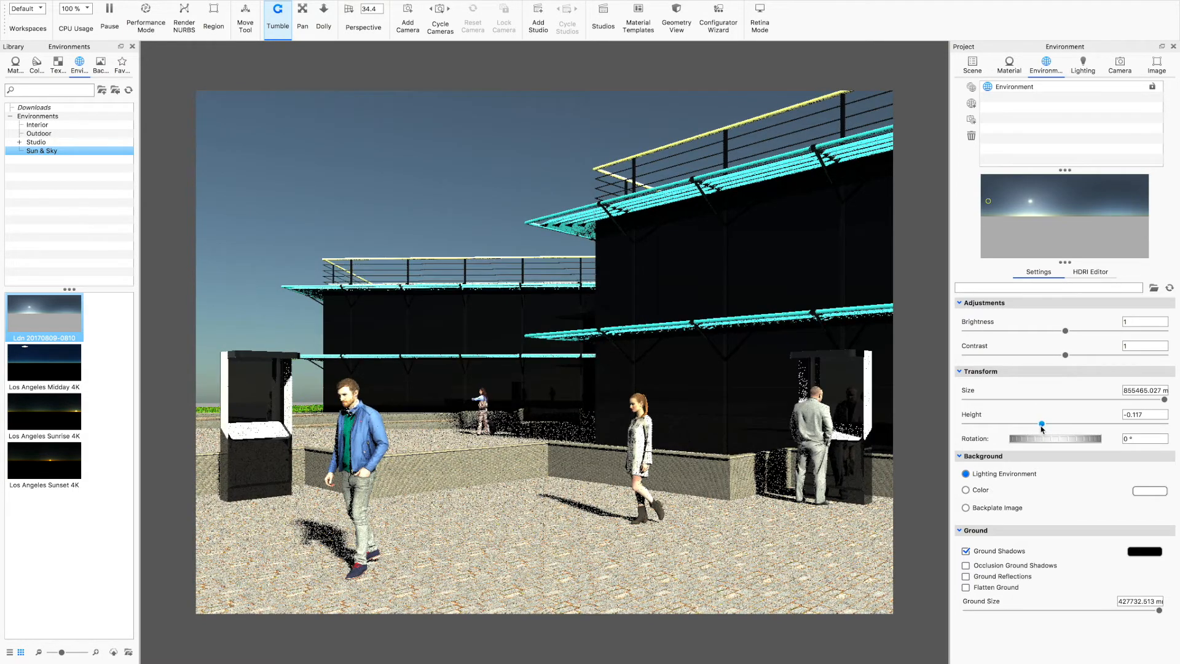
- Set the lighting preset to Interior and switch the view to the Kiosk Close Up camera
{"action": "left_click", "coordinate": [1084, 65]}
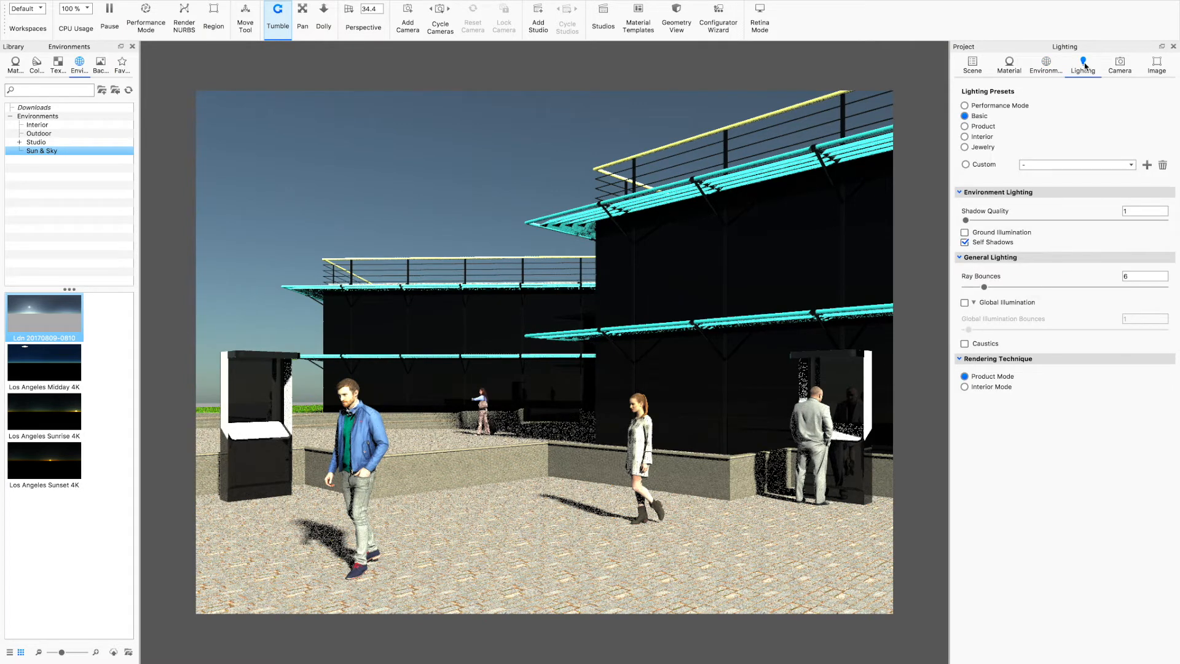
{"action": "left_click", "coordinate": [982, 137]}
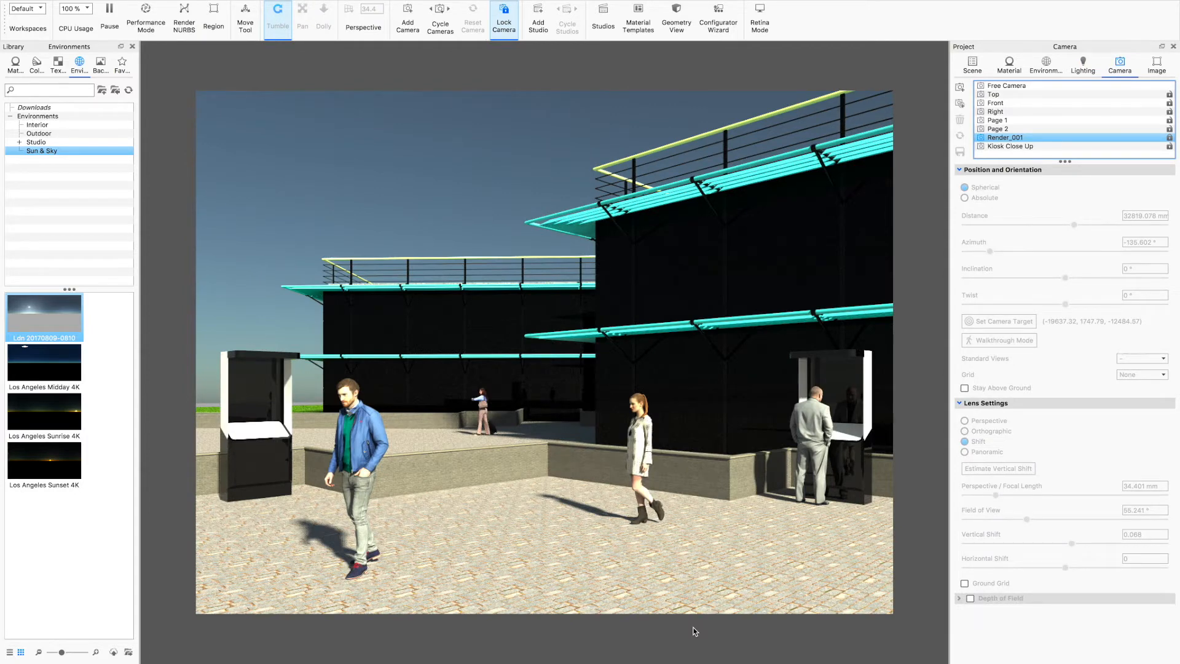
{"action": "left_click", "coordinate": [1033, 147]}
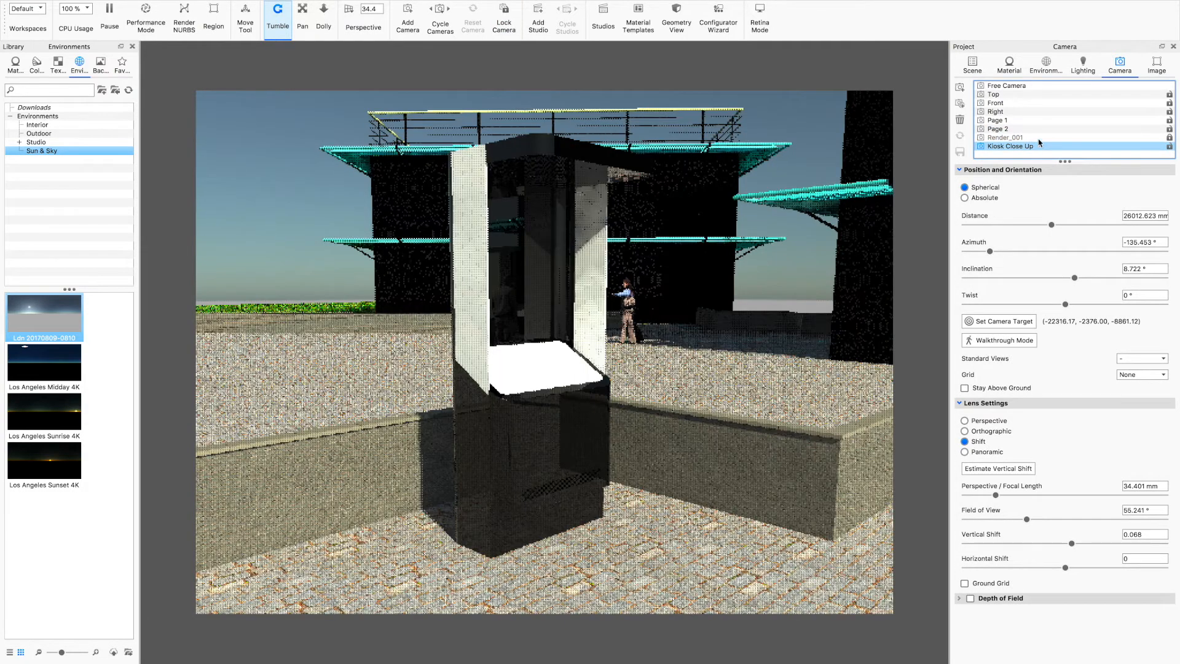
- Expand the Information Kiosk in Context Assembly in the scene tree down to the parts of 001 Information Kiosk
{"action": "left_click", "coordinate": [973, 64]}
{"action": "left_click", "coordinate": [979, 119]}
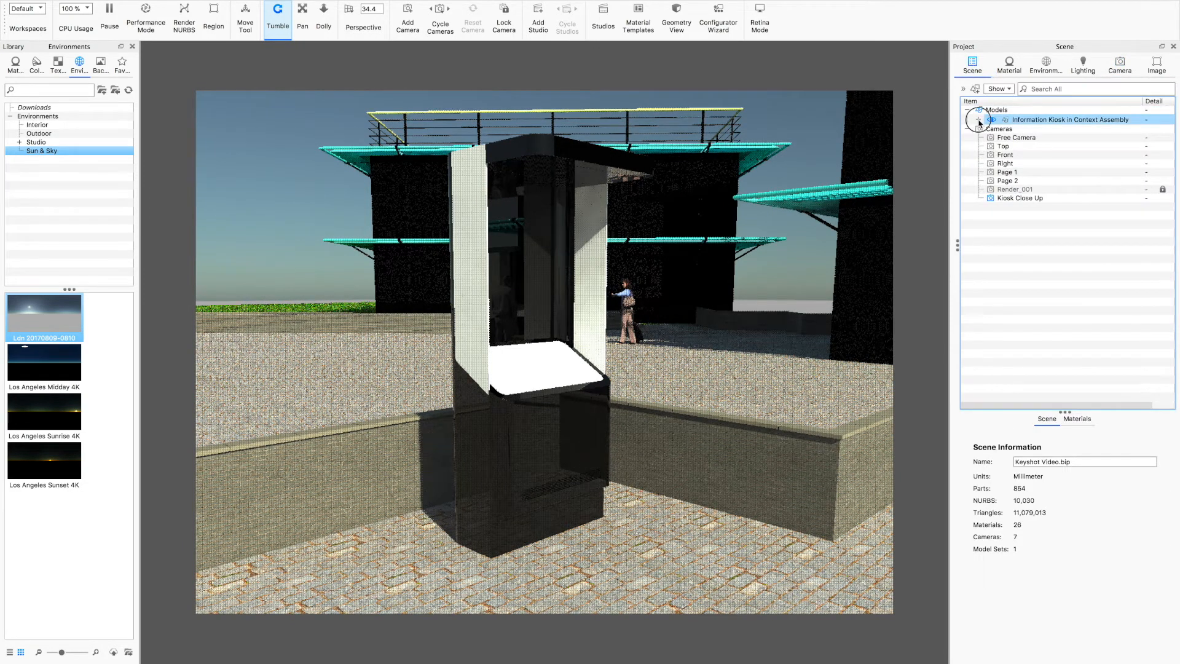
{"action": "left_click", "coordinate": [991, 130]}
{"action": "left_click", "coordinate": [989, 129]}
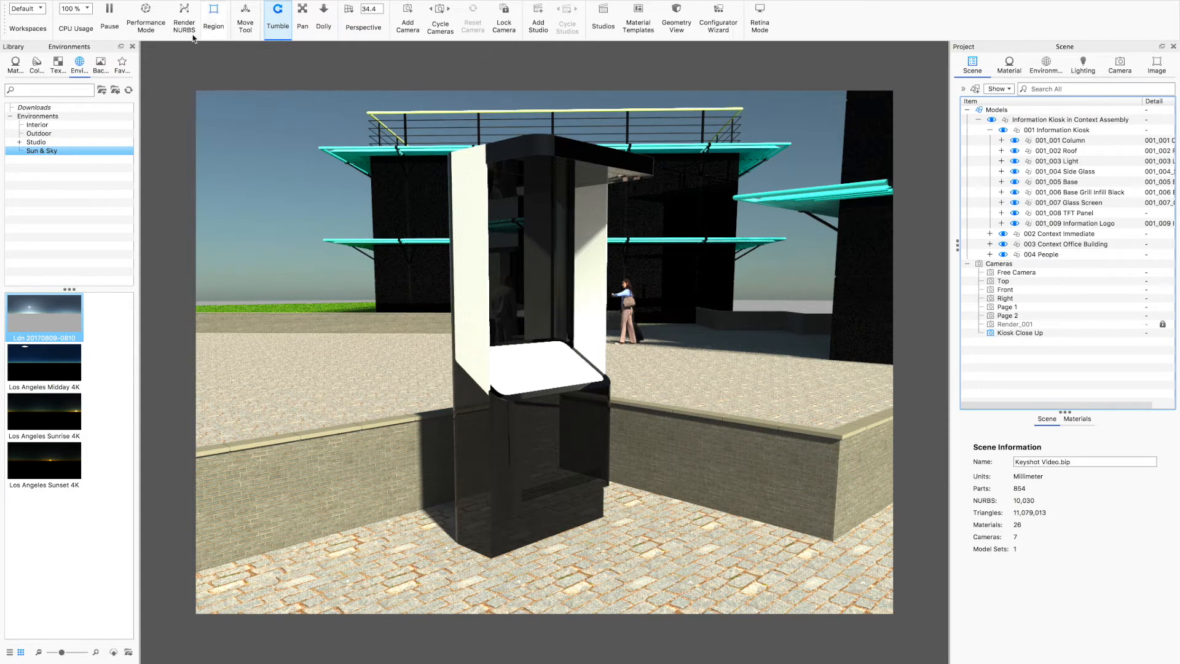
- Apply the Glass Basic White material to the 001_007 Glass Screen part and hide that part
{"action": "left_click", "coordinate": [16, 65]}
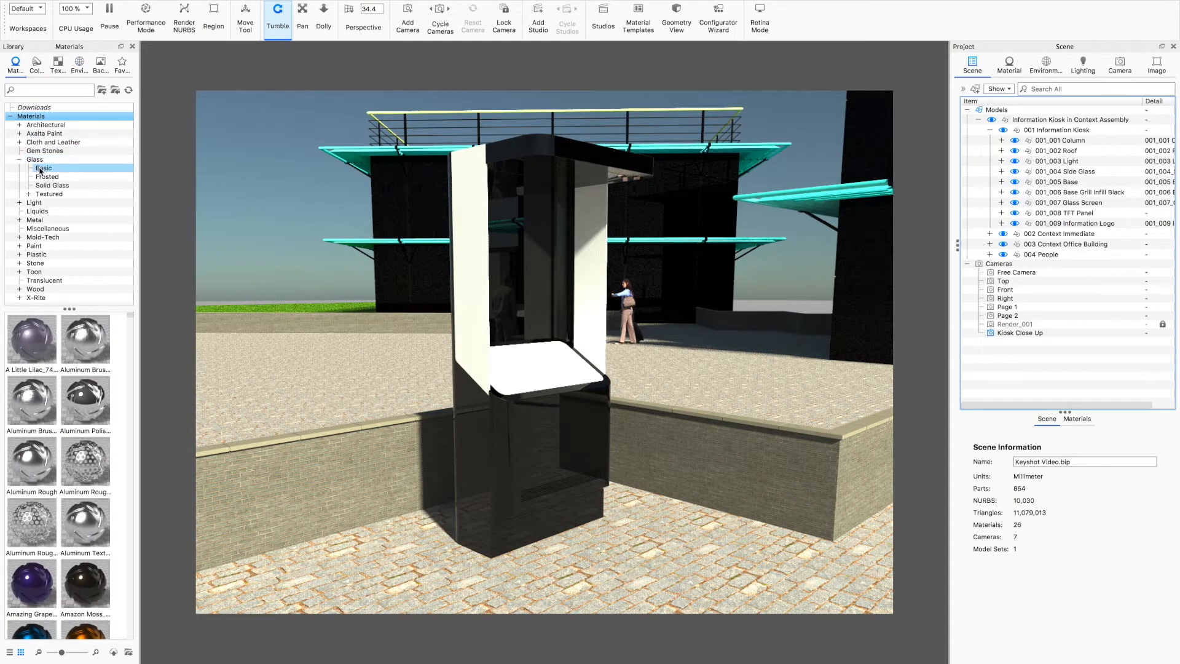
{"action": "left_click", "coordinate": [55, 170]}
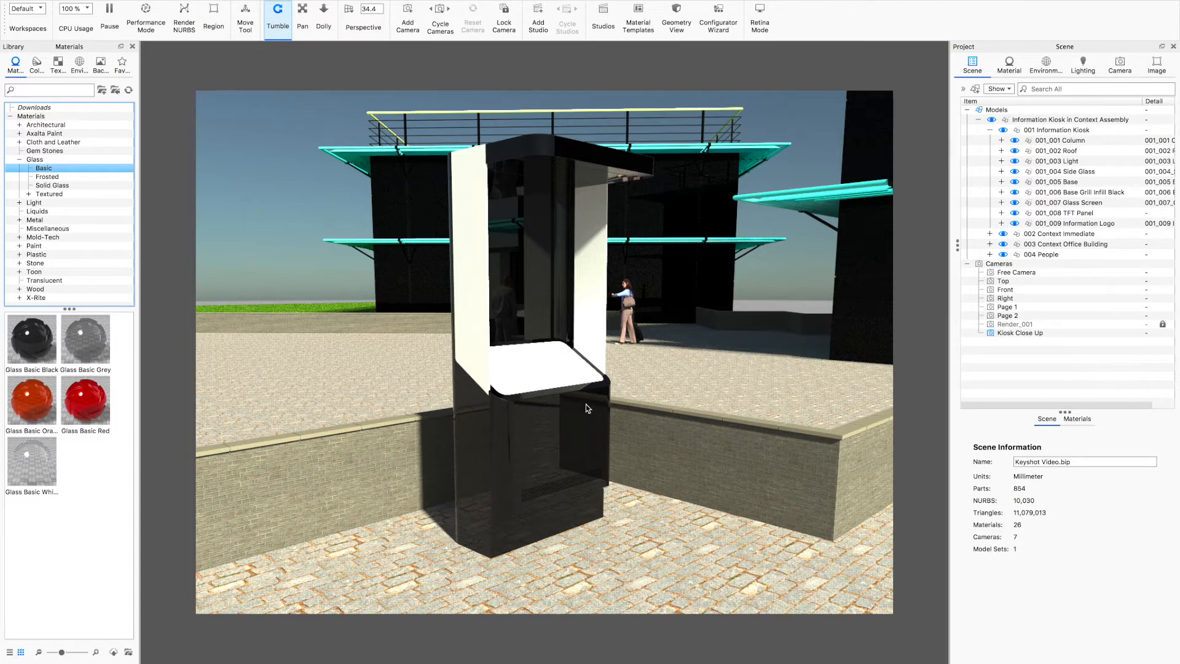
{"action": "left_click", "coordinate": [1147, 256]}
{"action": "left_click_drag", "start_coordinate": [31, 461], "coordinate": [1091, 203]}
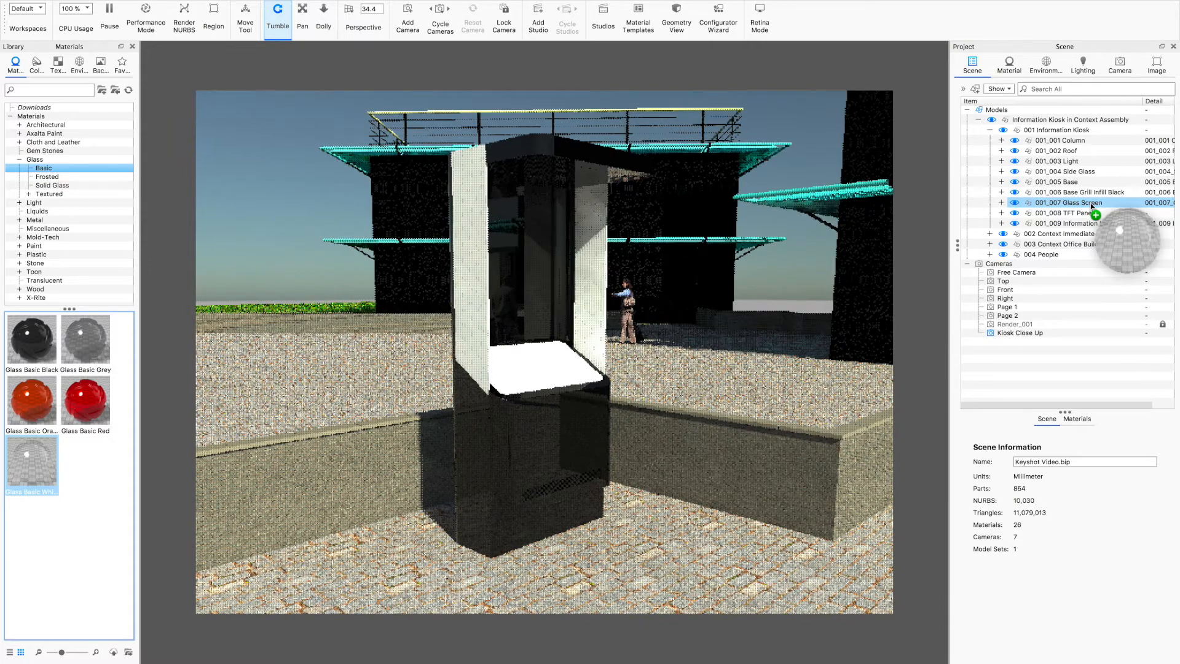
{"action": "left_click_drag", "start_coordinate": [1091, 203], "coordinate": [1087, 208]}
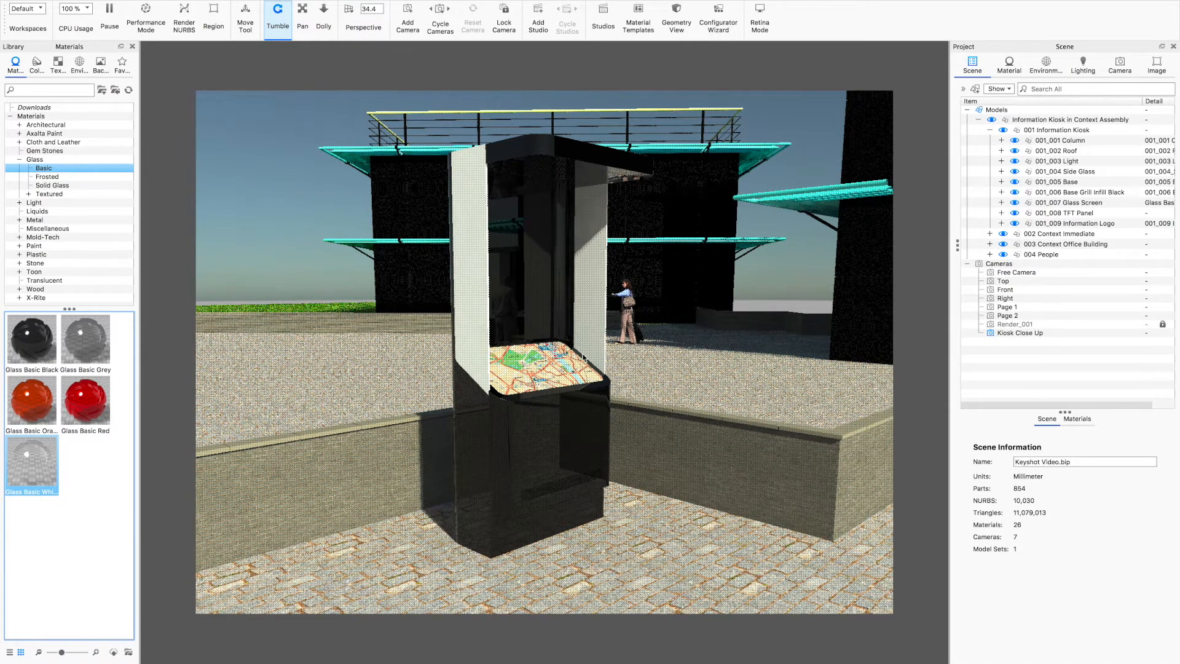
{"action": "left_click", "coordinate": [1015, 203]}
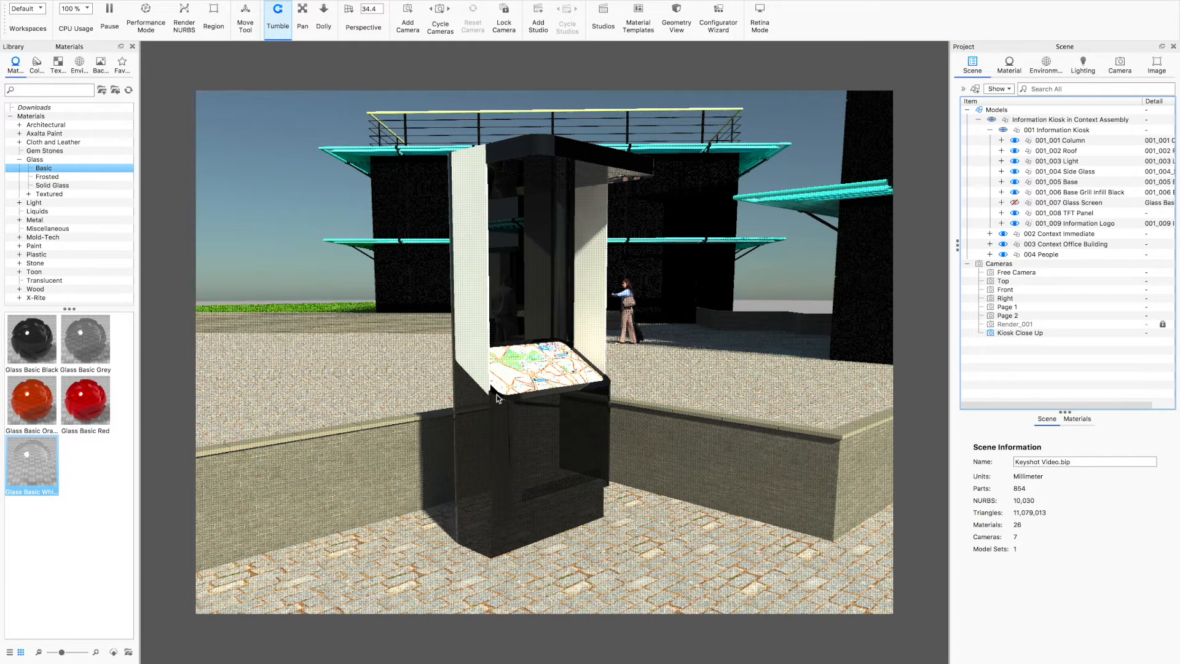
- Try Glass (Solid) Grey on the 001_004 Side Glass part and replace it with Glass (Solid) White
{"action": "left_click", "coordinate": [52, 186]}
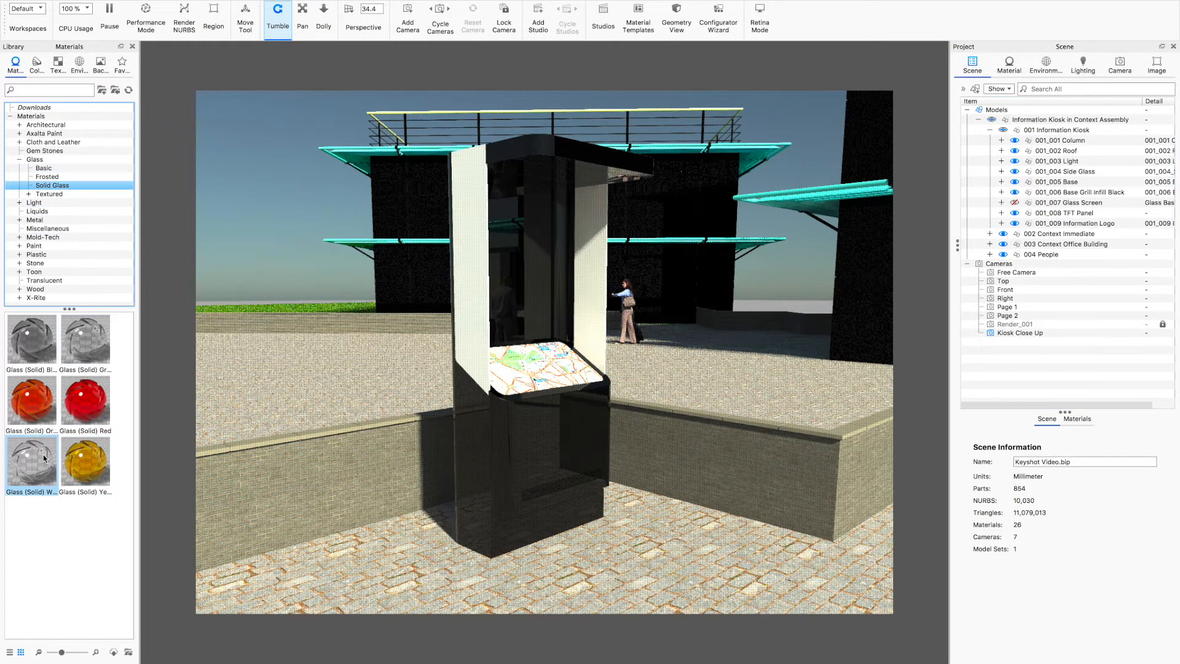
{"action": "mouse_move", "coordinate": [88, 361]}
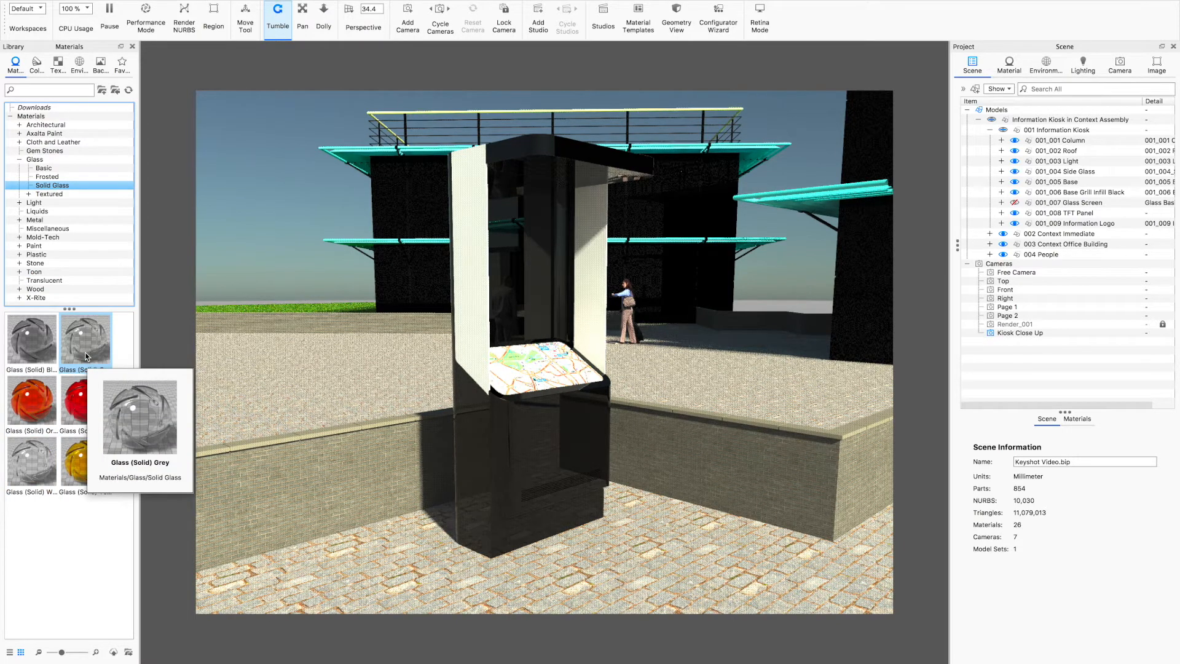
{"action": "left_click_drag", "start_coordinate": [86, 356], "coordinate": [1102, 176]}
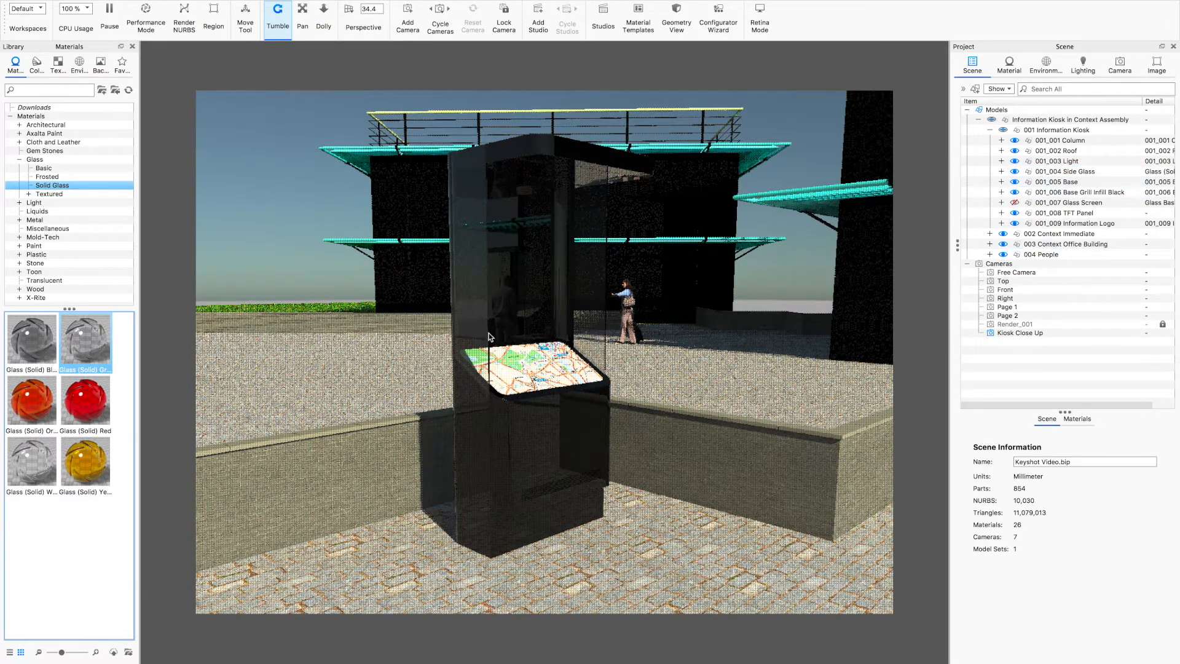
{"action": "left_click_drag", "start_coordinate": [21, 476], "coordinate": [1077, 174]}
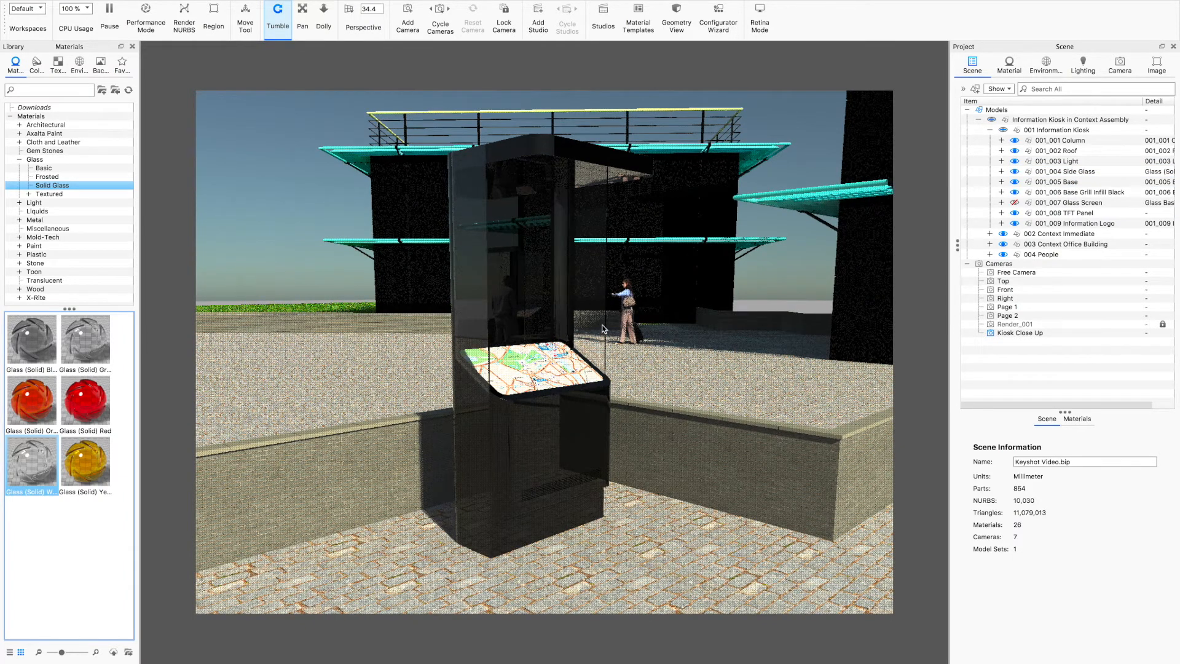
- Apply the Glass (Solid) Grey material to the 001_004 Side Glass part
{"action": "left_click_drag", "start_coordinate": [71, 337], "coordinate": [1091, 176]}
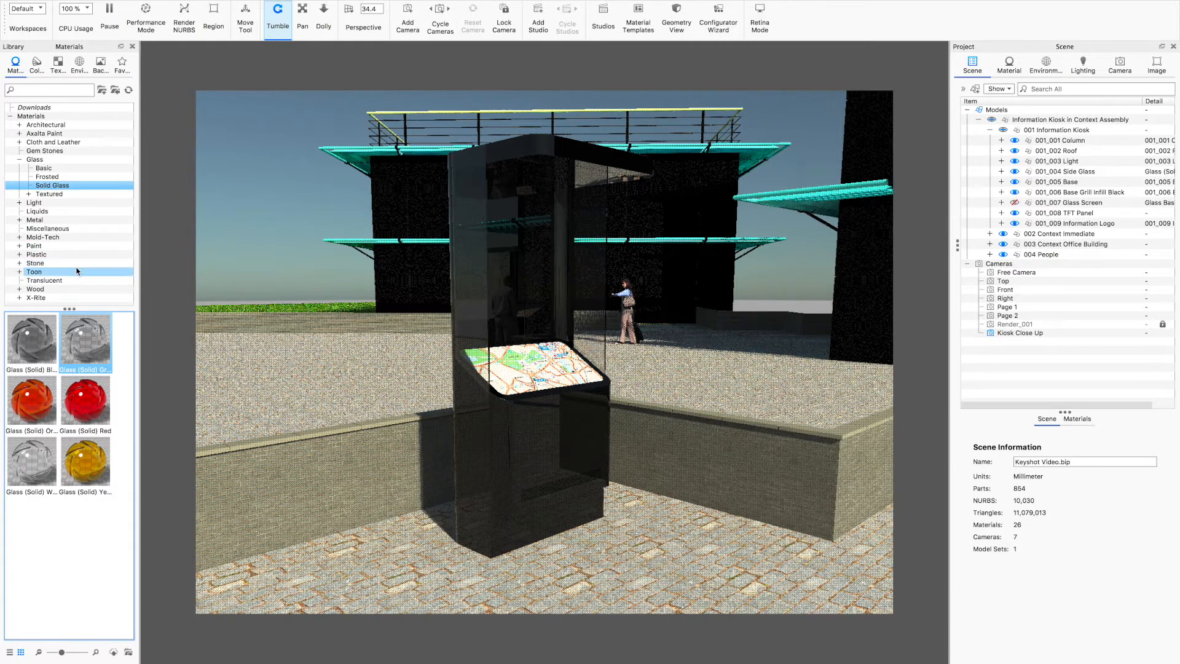
- Apply the basic Steel Rough material to the 001_001 Column, 001_002 Roof and 001_005 Base parts
{"action": "left_click", "coordinate": [19, 220]}
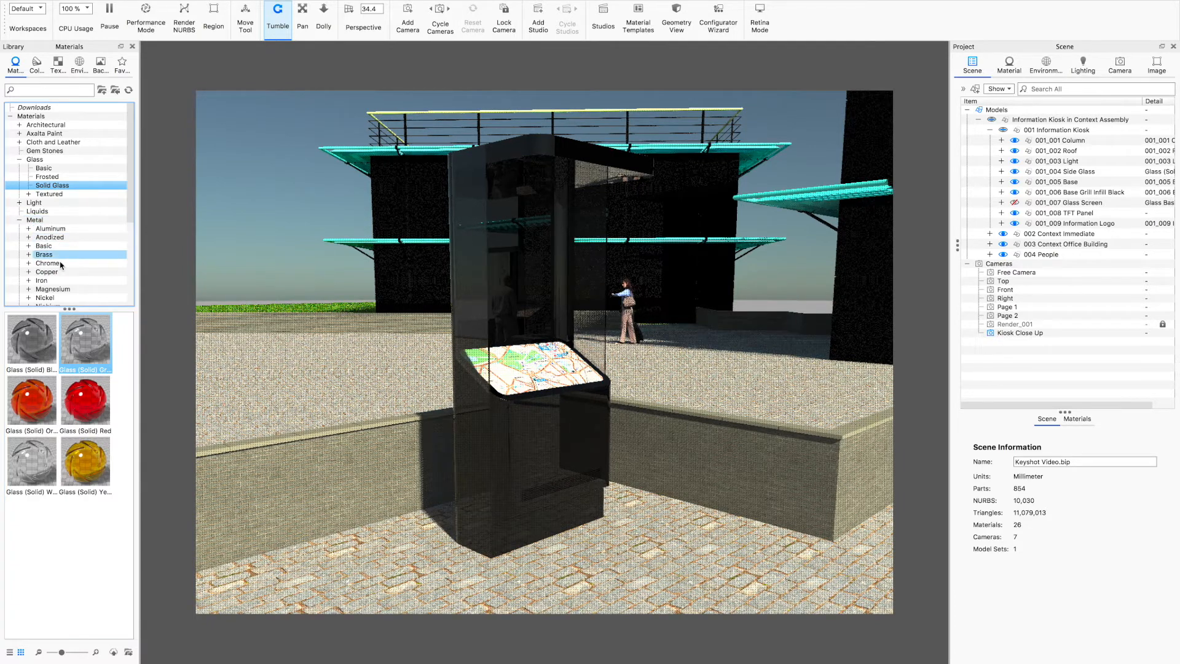
{"action": "left_click_drag", "start_coordinate": [129, 196], "coordinate": [127, 246]}
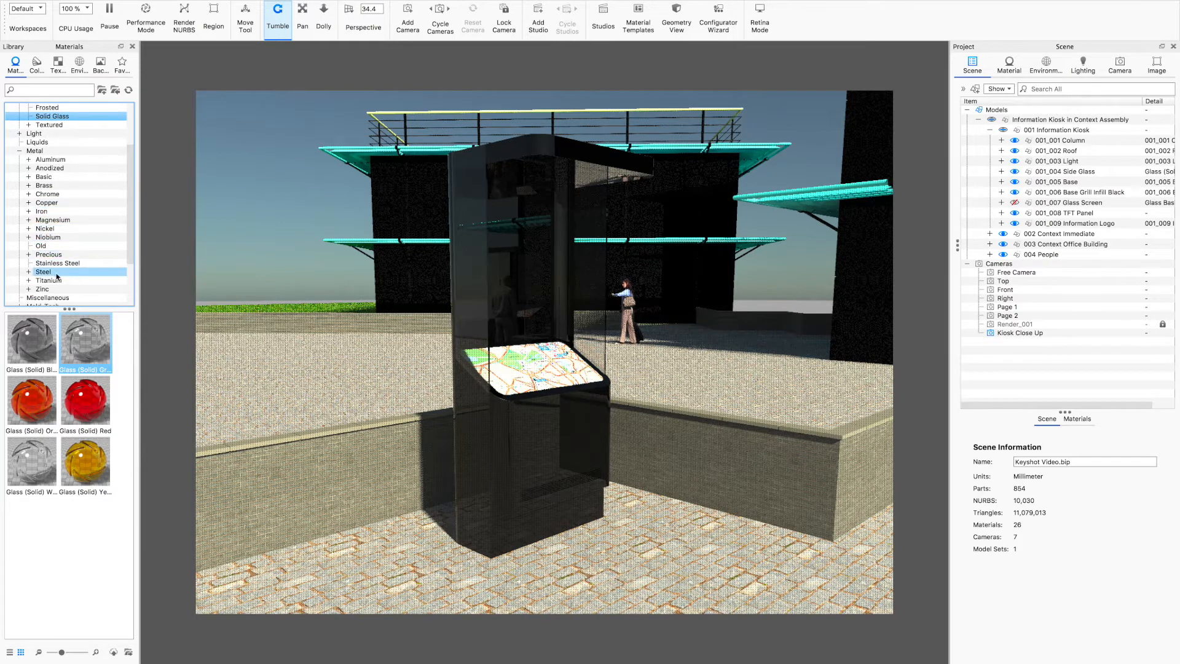
{"action": "left_click", "coordinate": [29, 272]}
{"action": "left_click", "coordinate": [53, 280]}
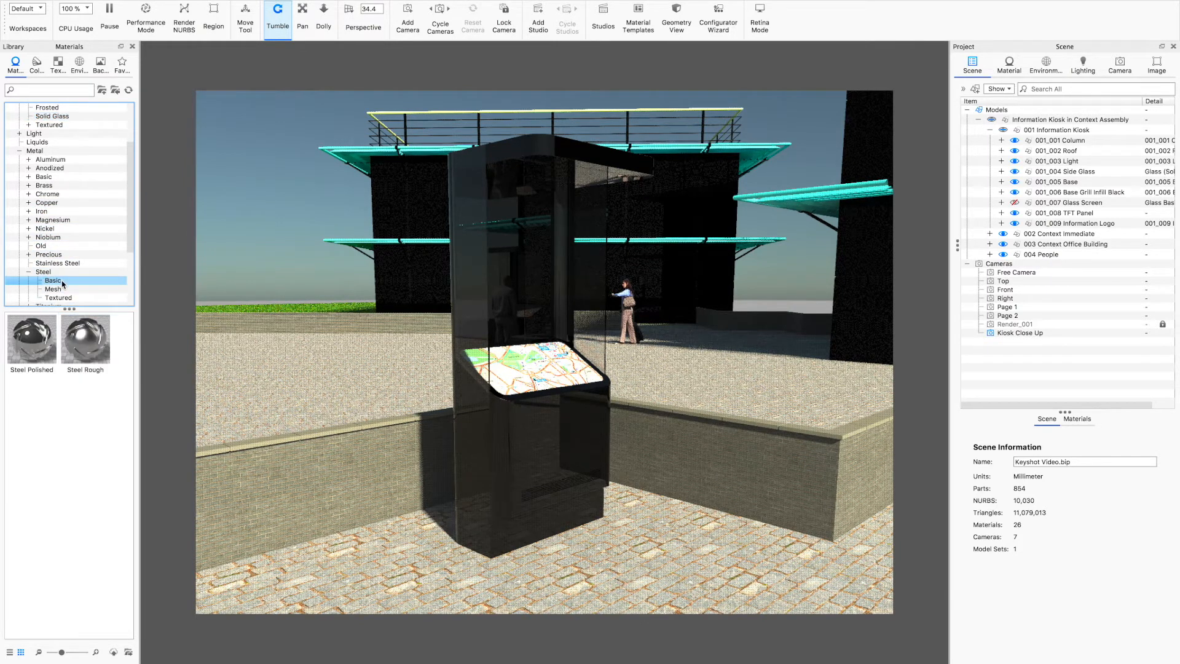
{"action": "left_click_drag", "start_coordinate": [87, 350], "coordinate": [1058, 140]}
{"action": "left_click_drag", "start_coordinate": [86, 343], "coordinate": [1060, 151]}
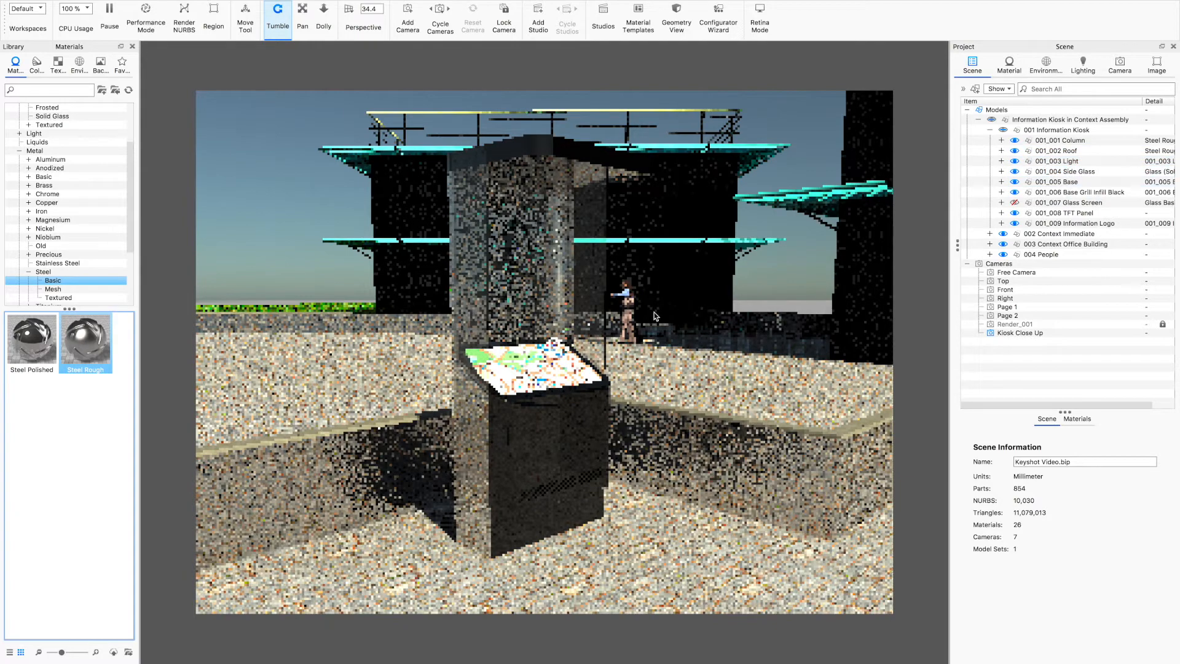
{"action": "left_click_drag", "start_coordinate": [86, 343], "coordinate": [1086, 183]}
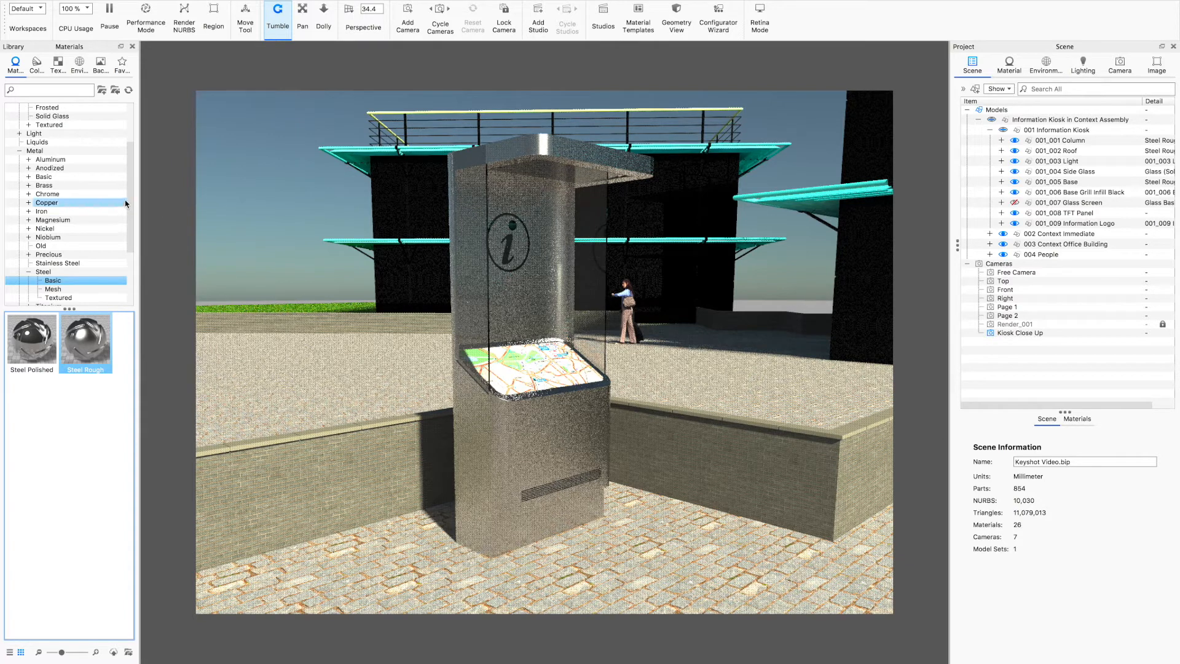
- Apply the Emissive Cool light material to the 001_009 Information Logo part
{"action": "scroll", "coordinate": [131, 206], "scroll_direction": "down", "scroll_amount": 1}
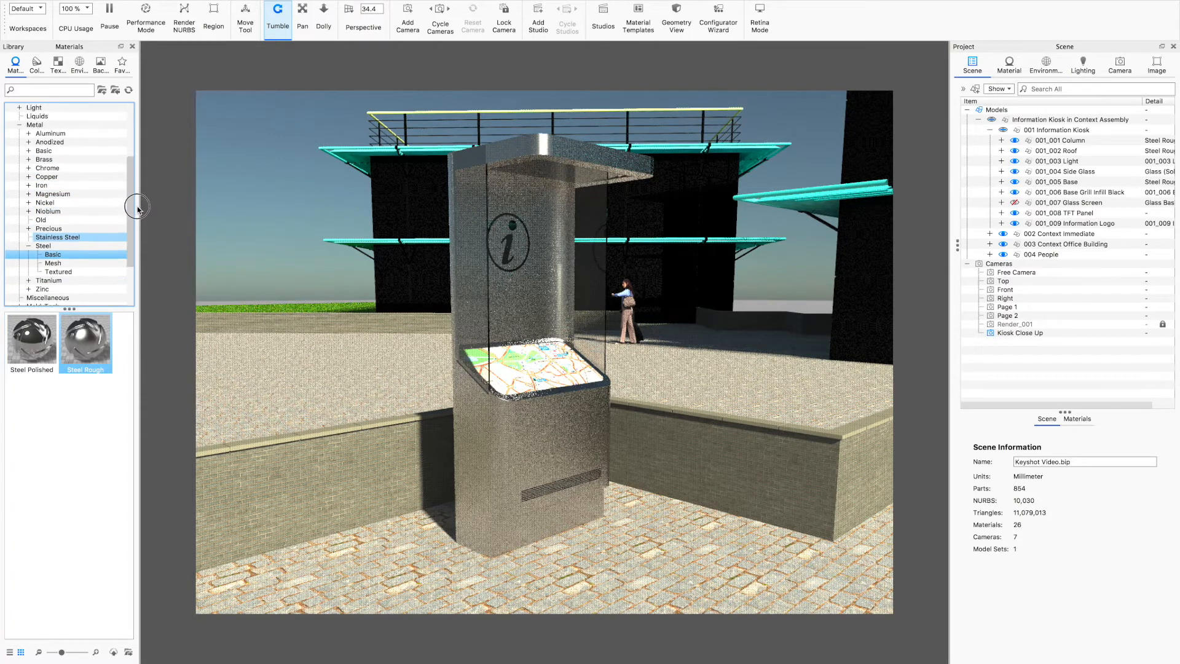
{"action": "scroll", "coordinate": [138, 209], "scroll_direction": "up", "scroll_amount": 1}
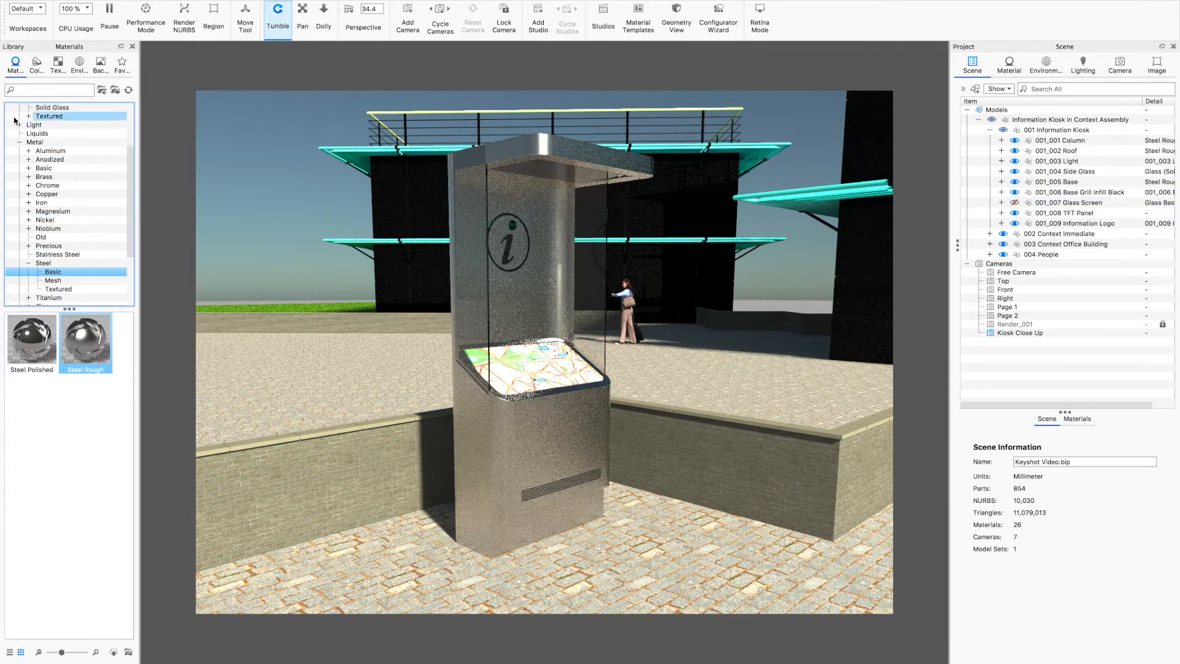
{"action": "left_click", "coordinate": [19, 142]}
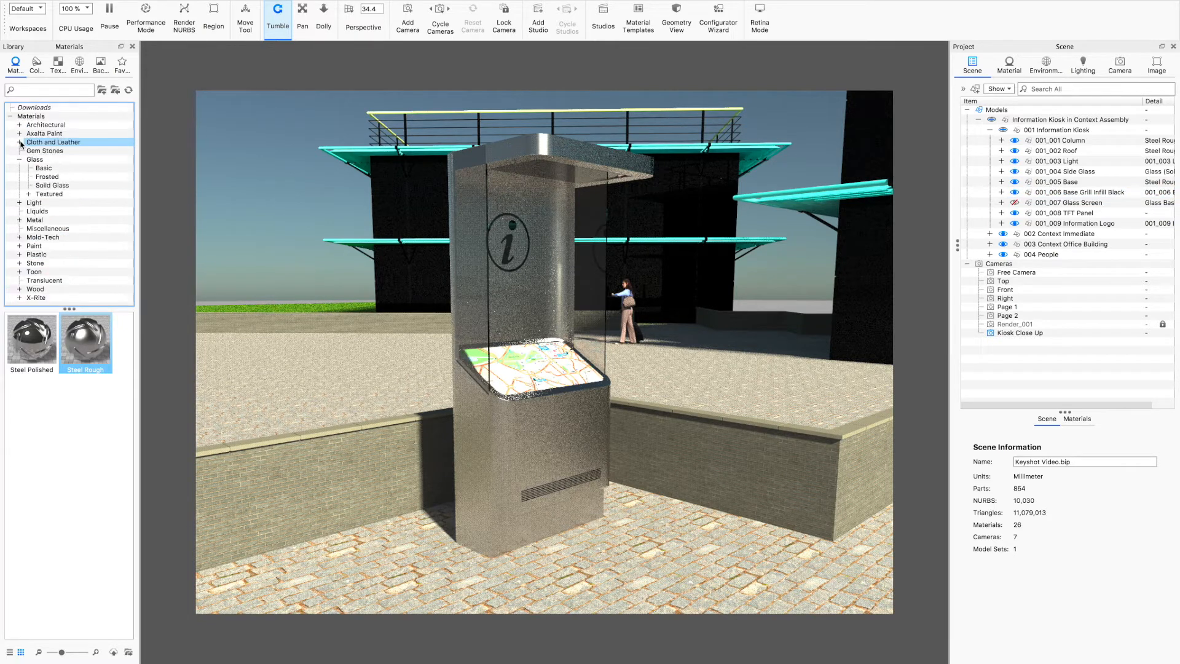
{"action": "left_click", "coordinate": [20, 203]}
{"action": "left_click", "coordinate": [48, 220]}
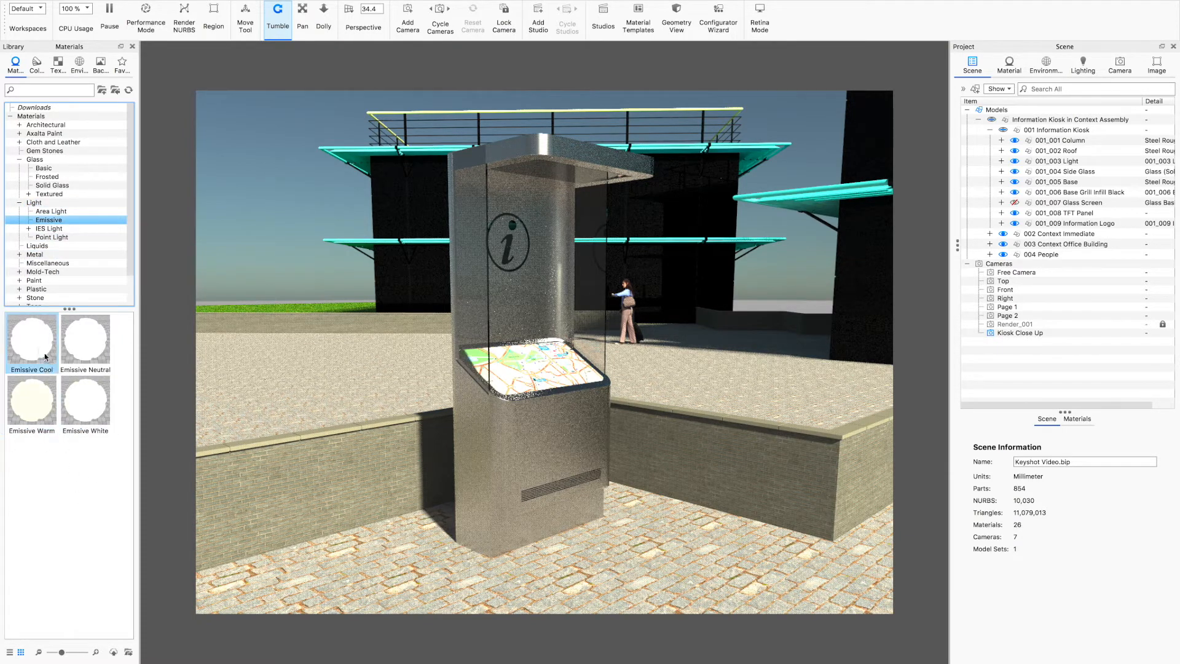
{"action": "left_click", "coordinate": [35, 350]}
{"action": "left_click_drag", "start_coordinate": [35, 350], "coordinate": [1100, 226]}
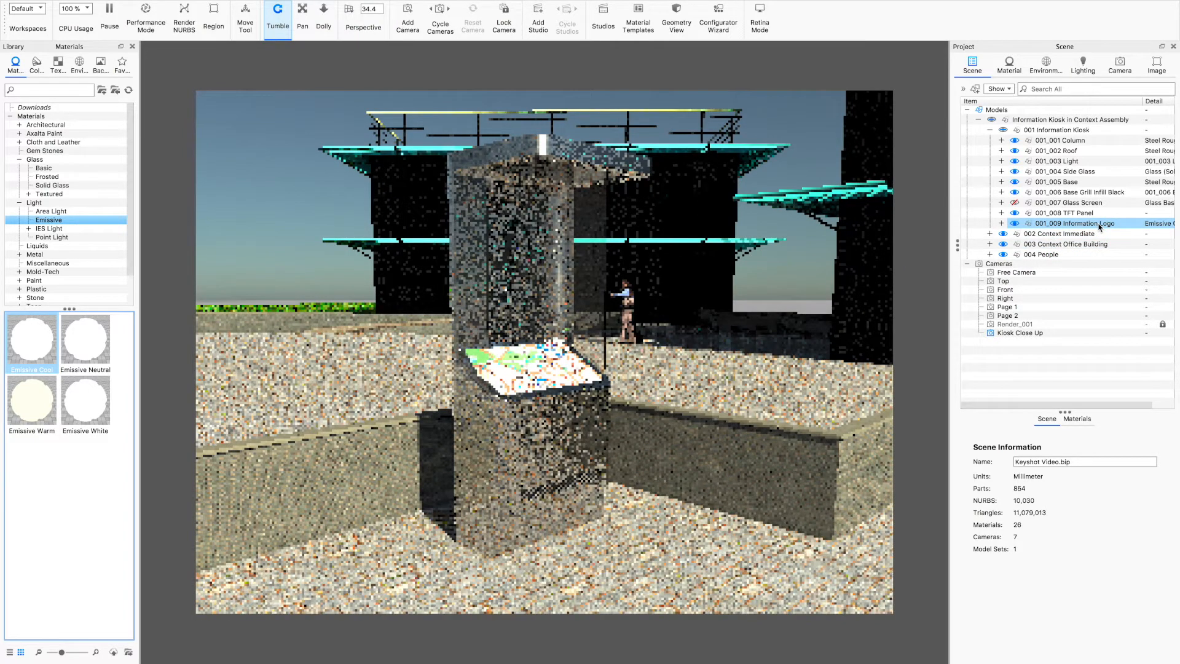
- Edit the Information Logo's Emissive Cool material and lower its intensity to about 2.66
{"action": "left_click", "coordinate": [1088, 226]}
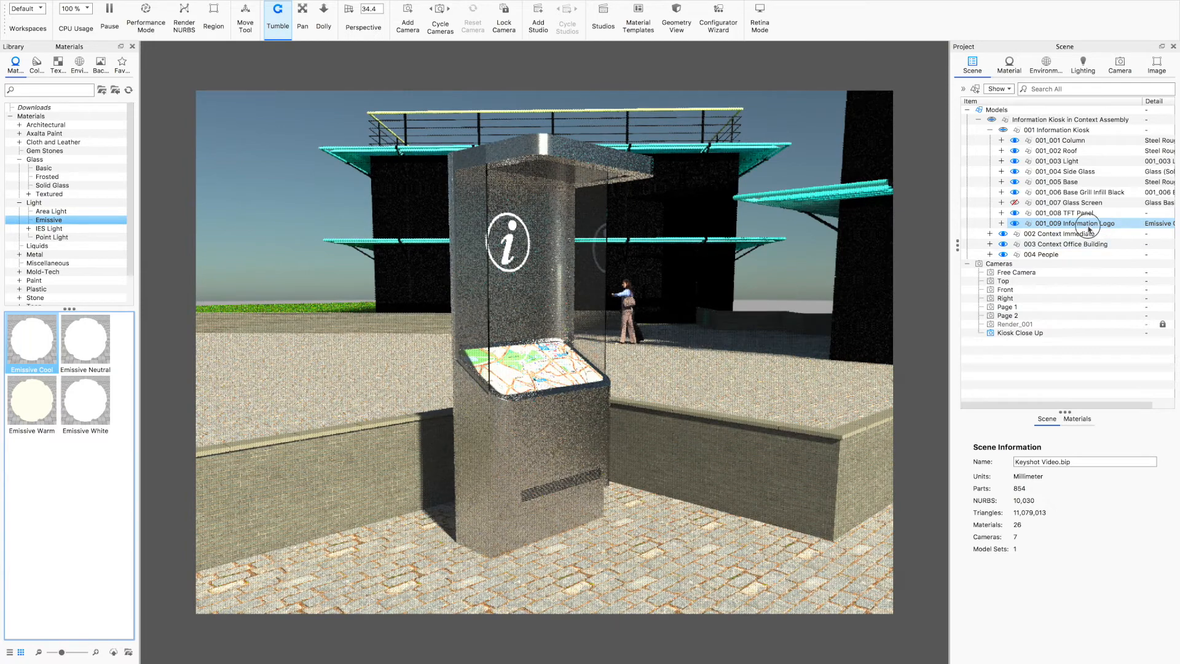
{"action": "left_click", "coordinate": [1051, 523]}
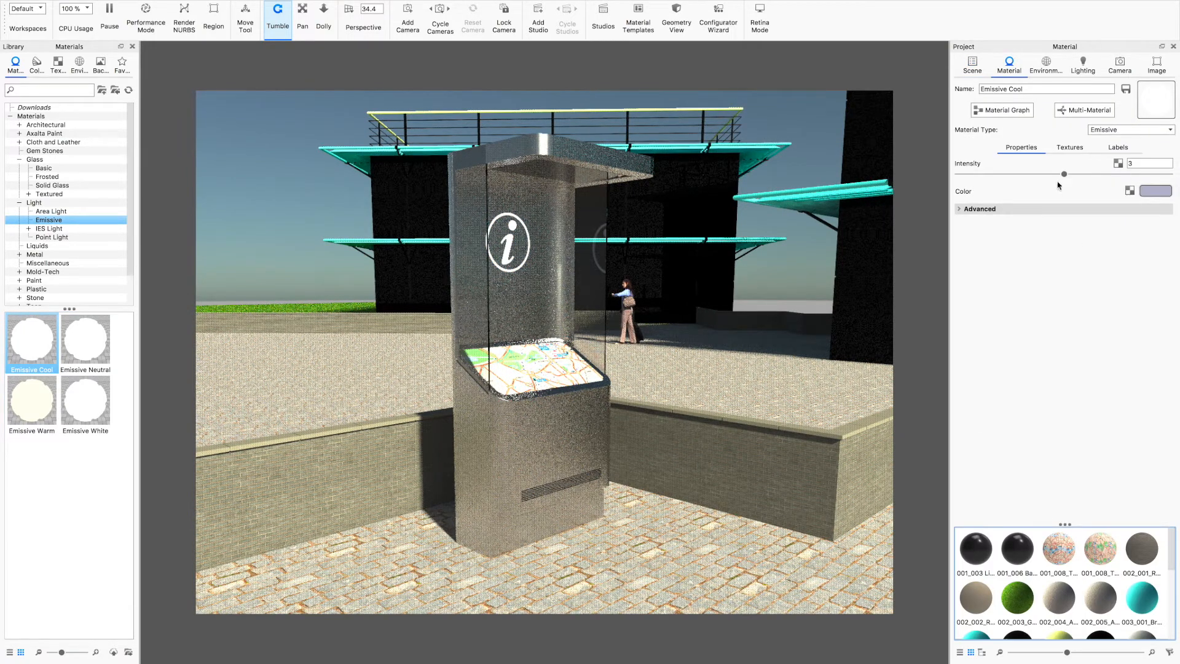
{"action": "left_click_drag", "start_coordinate": [1066, 178], "coordinate": [1049, 178]}
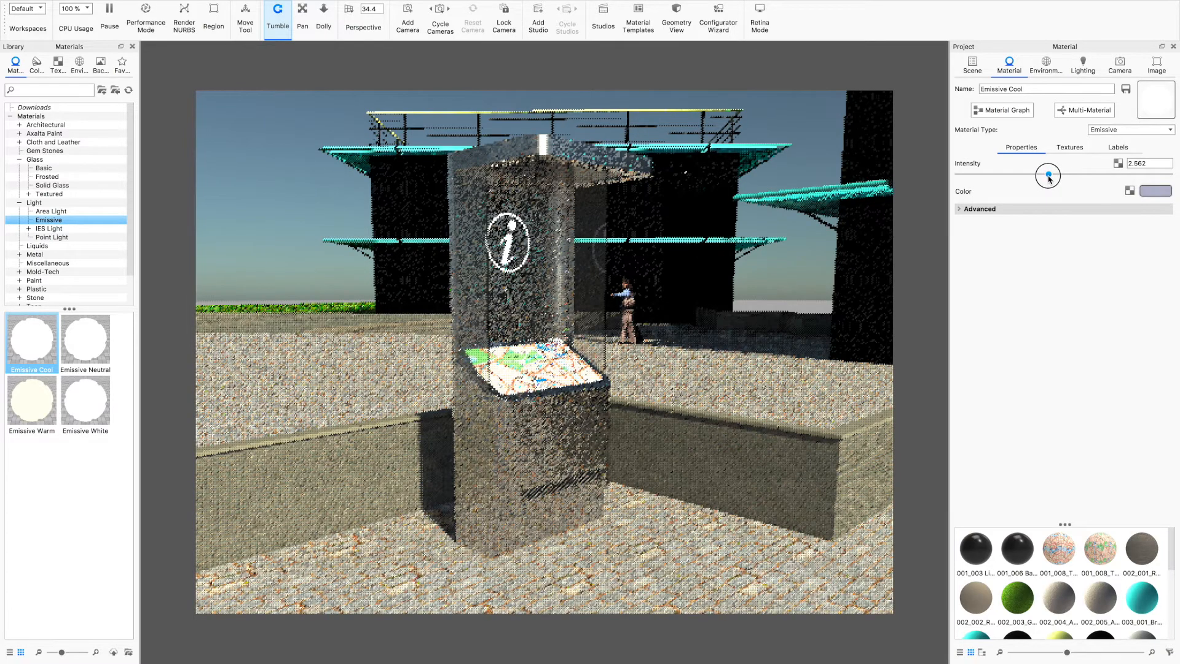
{"action": "left_click_drag", "start_coordinate": [1049, 178], "coordinate": [1053, 179]}
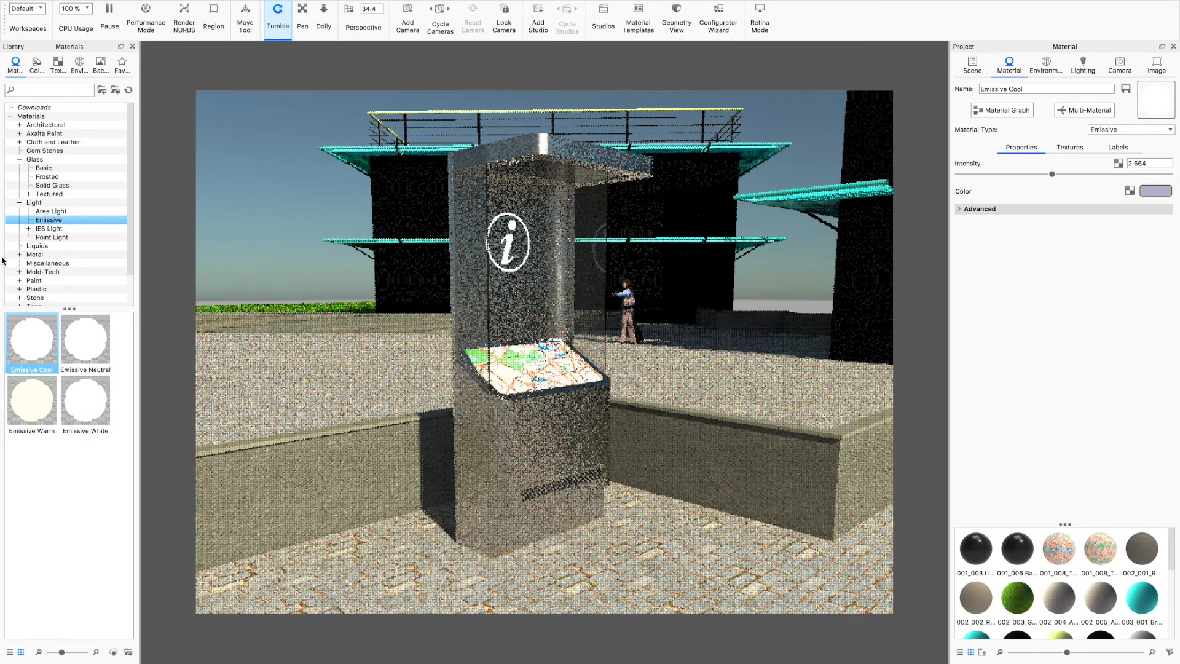
- Try the Area Light 1200 Lumen Cool material on the 001_003 Light part with its power reduced to 699 lumen
{"action": "left_click", "coordinate": [54, 213]}
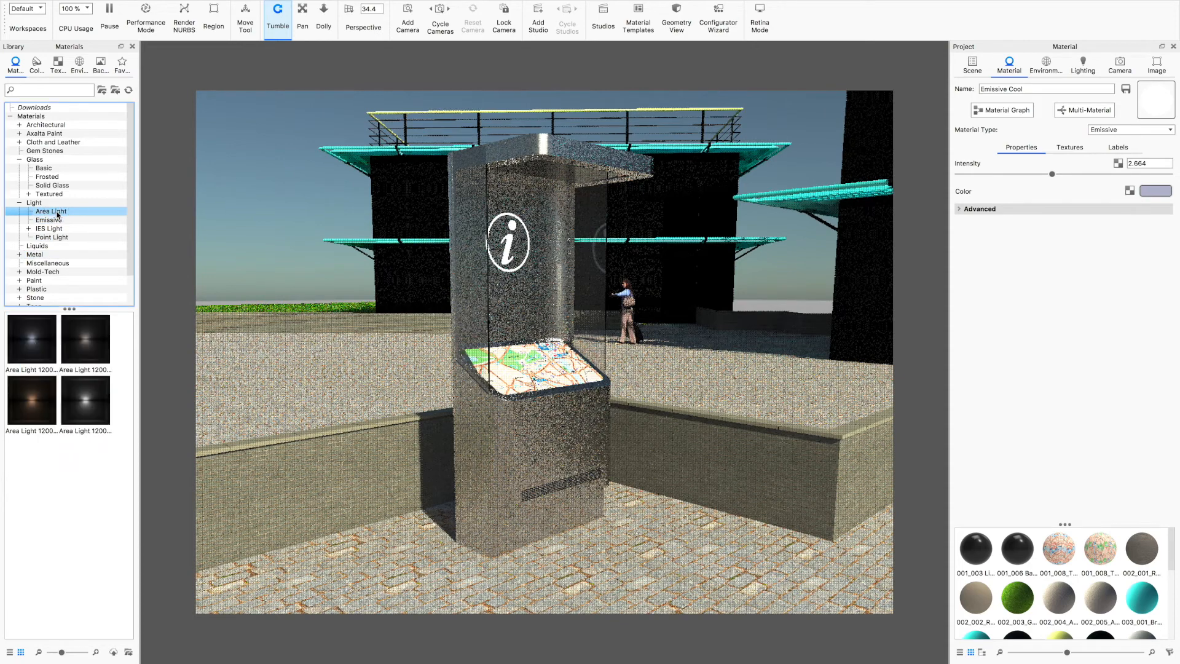
{"action": "left_click_drag", "start_coordinate": [31, 338], "coordinate": [1081, 164]}
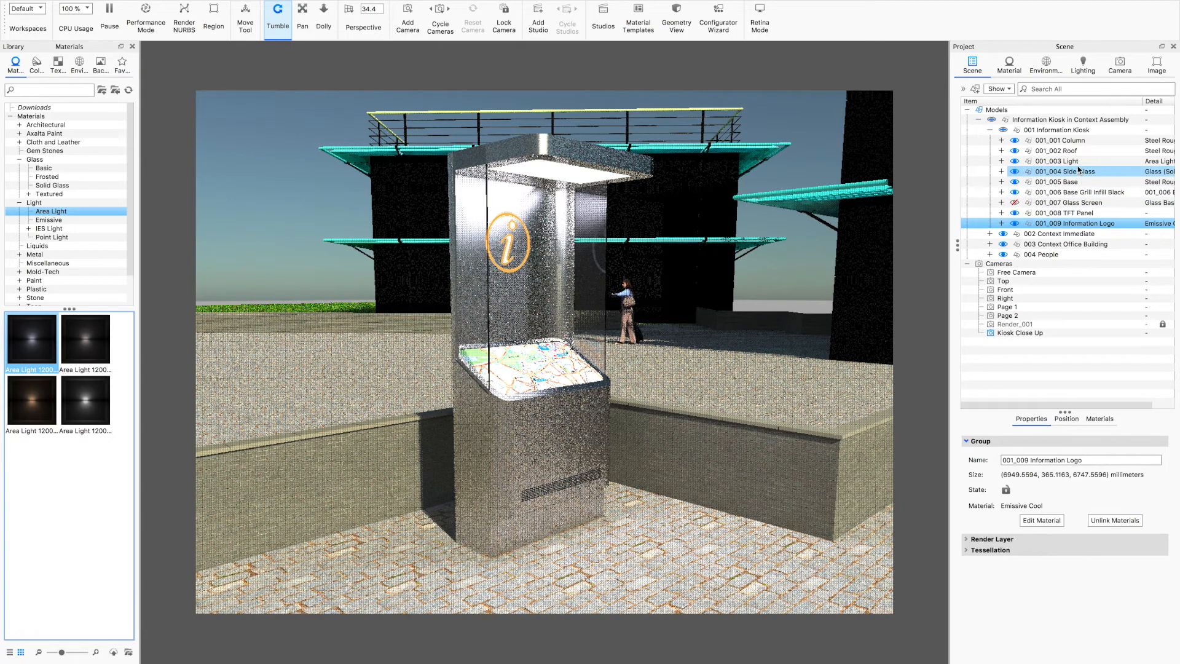
{"action": "left_click", "coordinate": [1043, 520]}
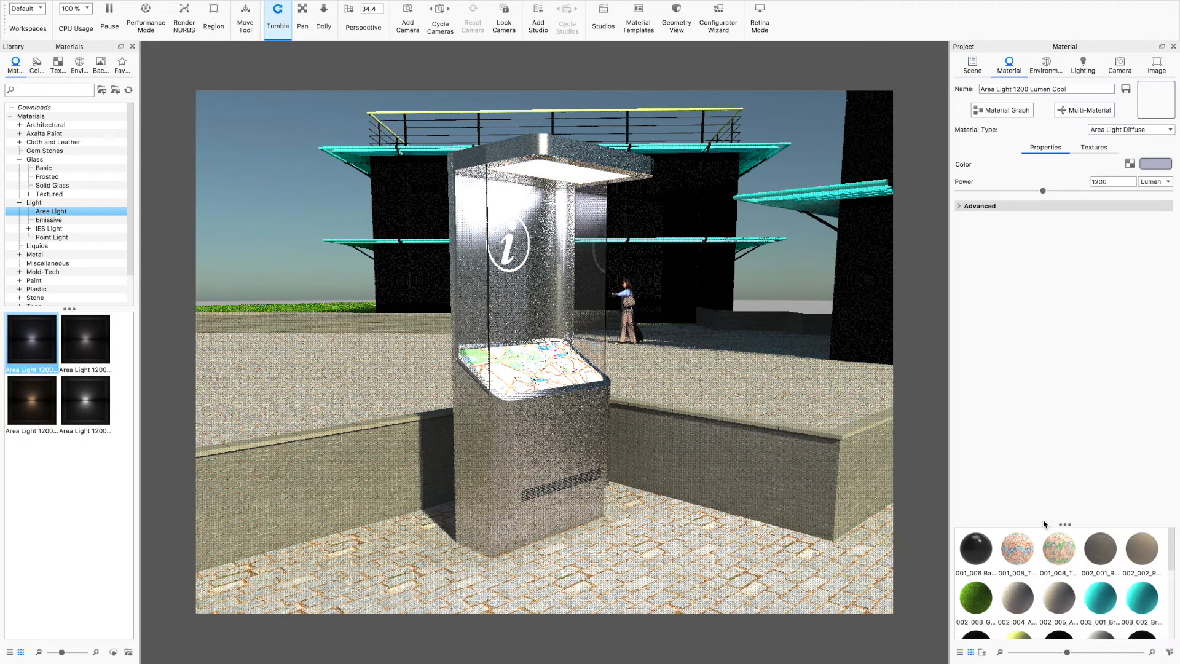
{"action": "left_click_drag", "start_coordinate": [1044, 191], "coordinate": [1008, 196]}
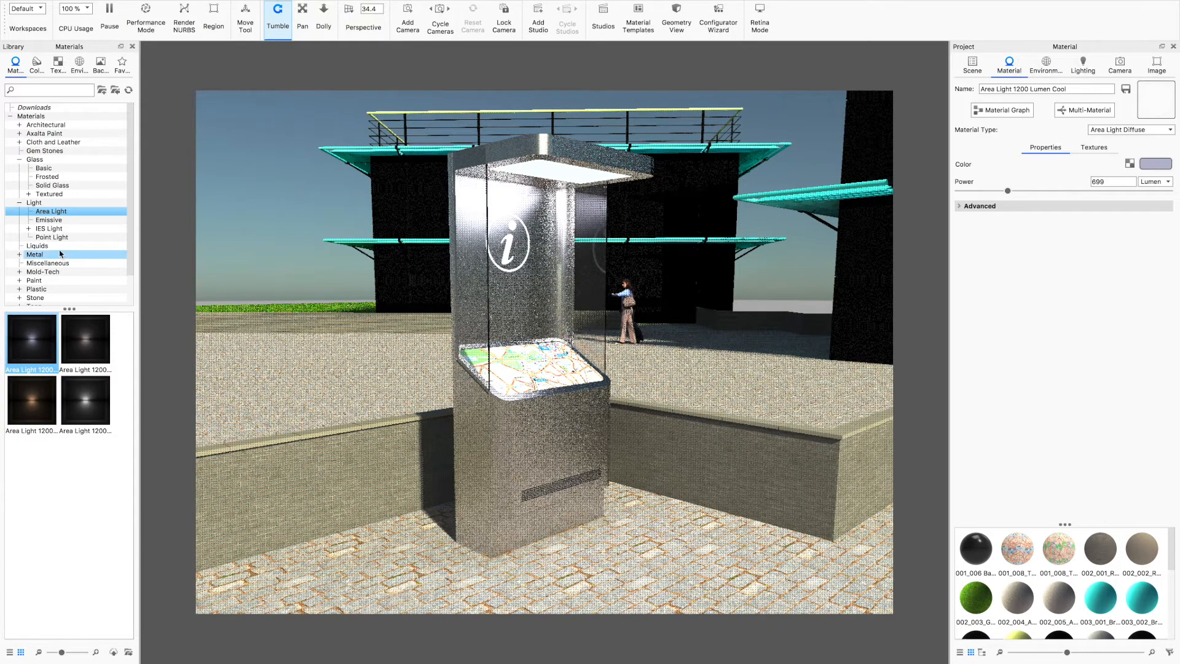
- Apply the Emissive Cool material to the 001_003 Light part and open that material for editing
{"action": "left_click", "coordinate": [56, 221]}
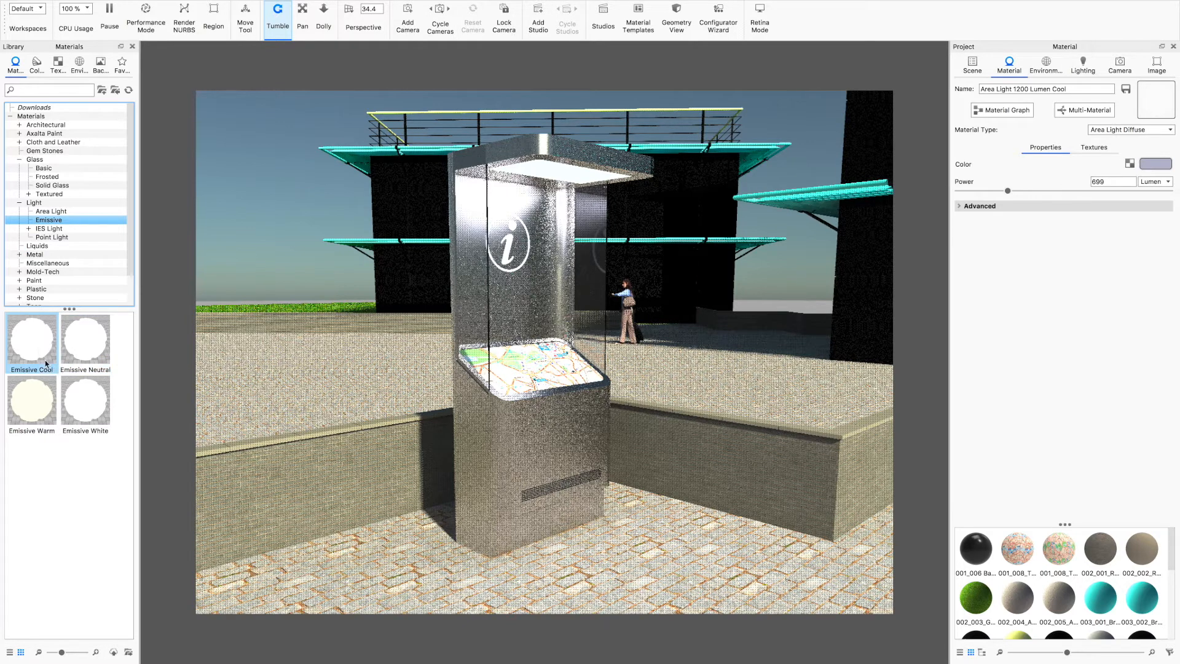
{"action": "left_click", "coordinate": [974, 65]}
{"action": "left_click_drag", "start_coordinate": [37, 351], "coordinate": [1105, 166]}
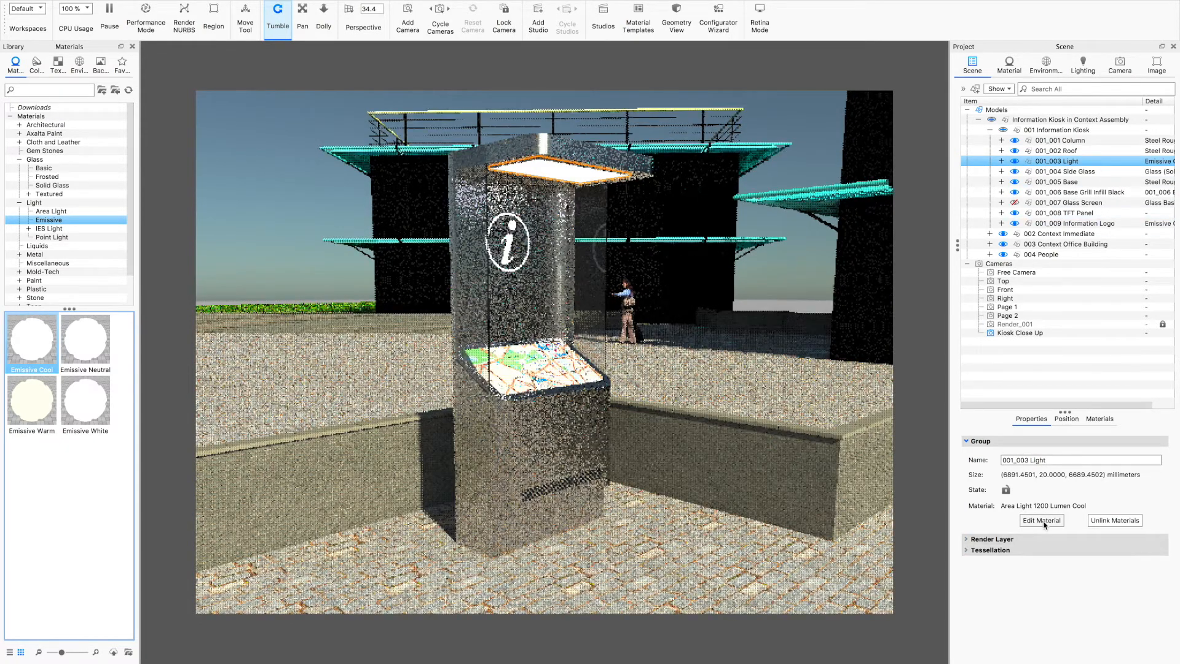
{"action": "left_click", "coordinate": [1042, 520]}
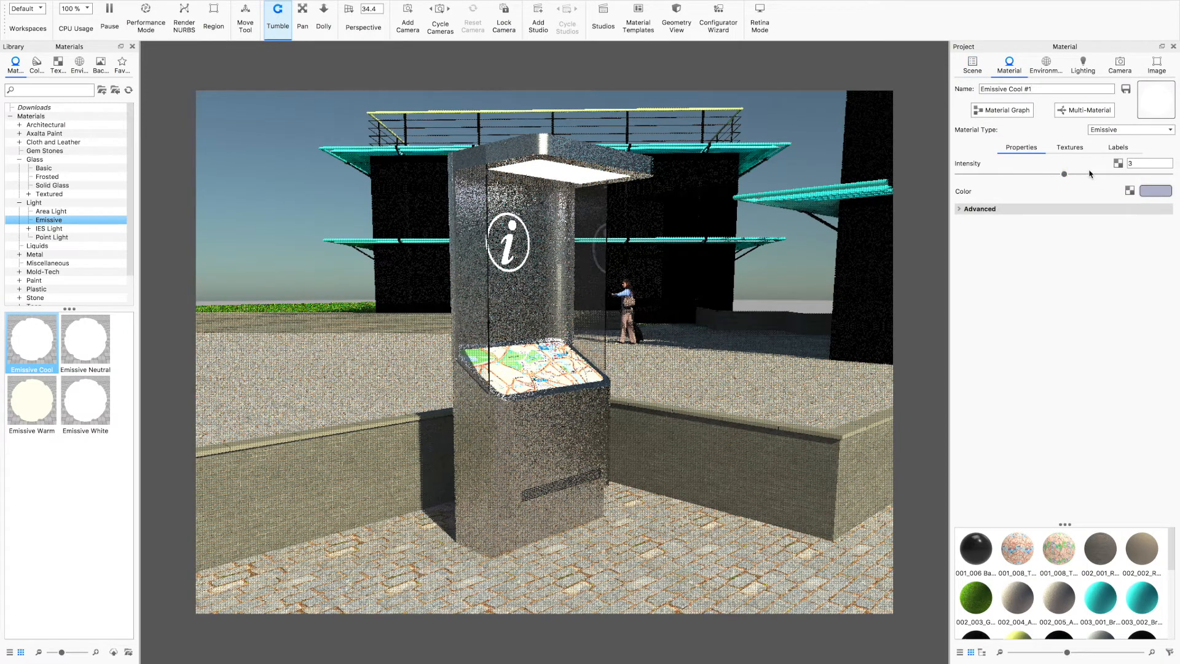
- Change the Map_02 material of the kiosk's TFT panel map to the Emissive type and set its intensity to 1.2
{"action": "left_click", "coordinate": [973, 64]}
{"action": "left_click", "coordinate": [564, 376]}
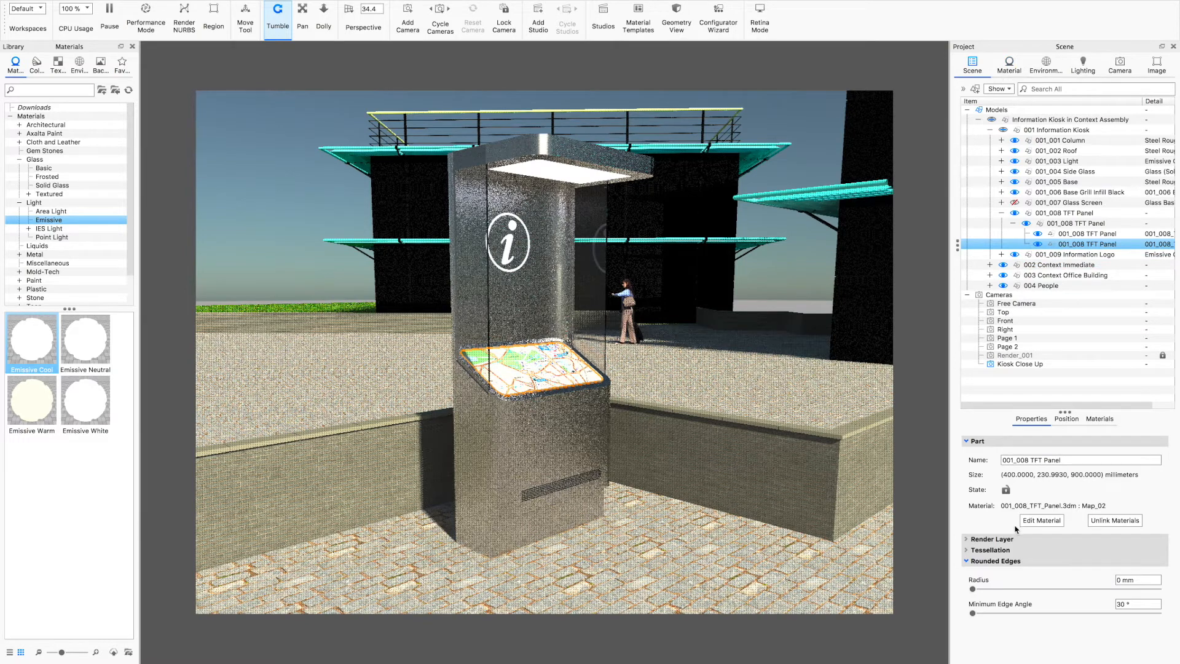
{"action": "left_click", "coordinate": [1041, 521]}
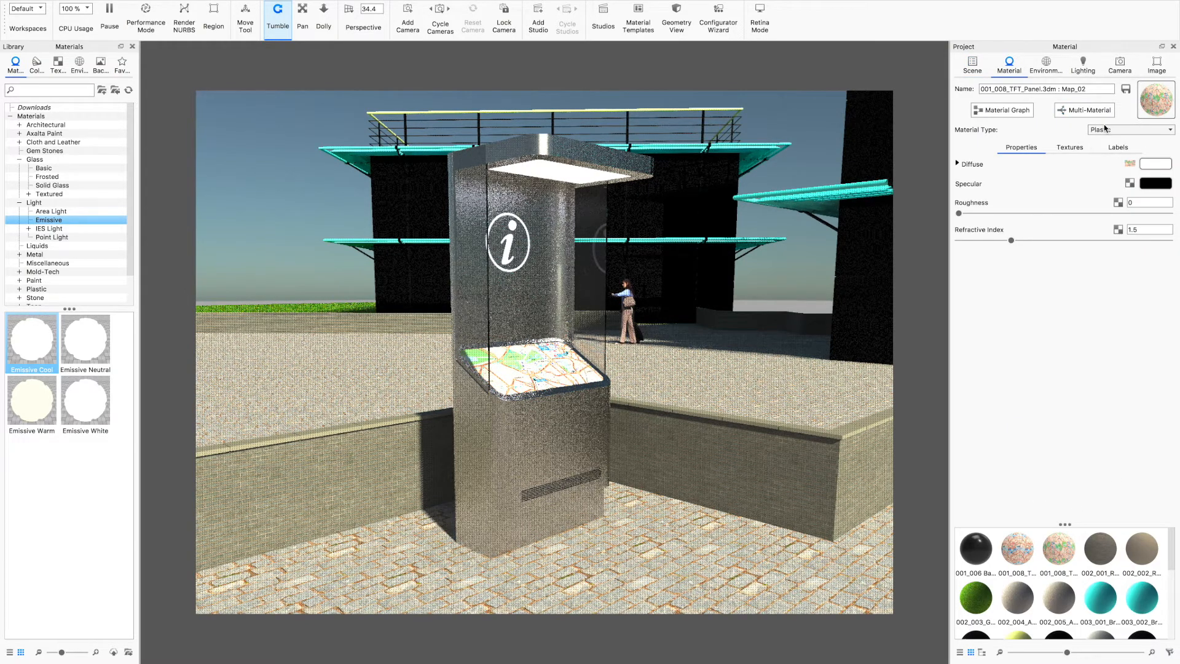
{"action": "left_click", "coordinate": [1071, 149]}
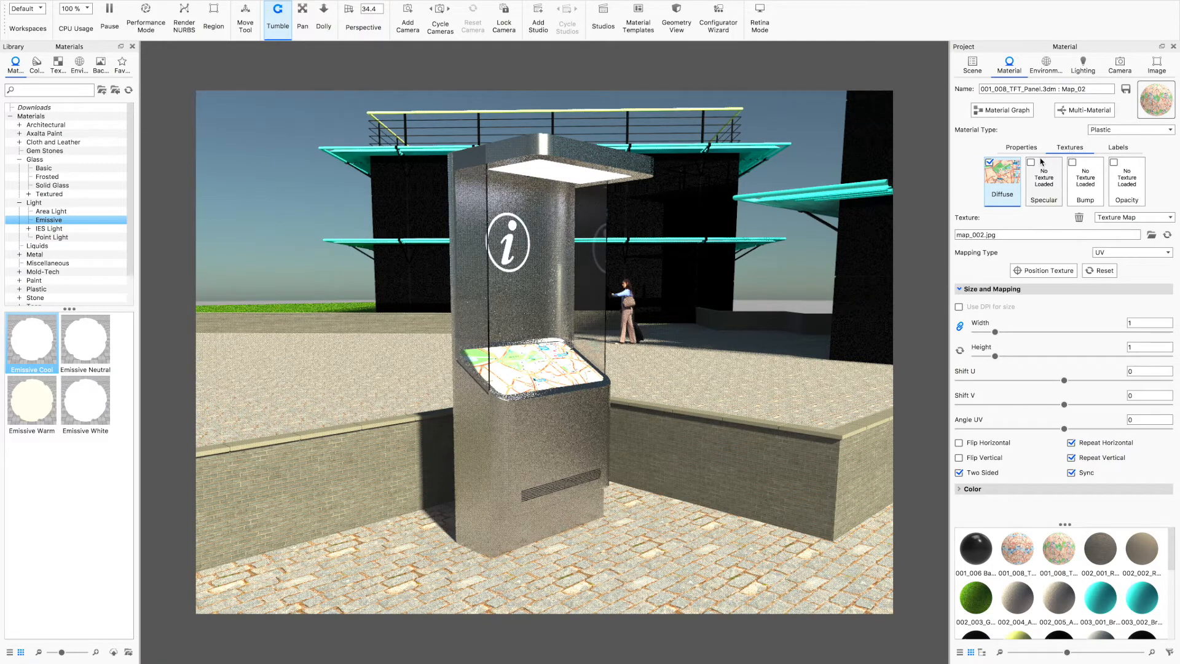
{"action": "left_click", "coordinate": [1123, 131]}
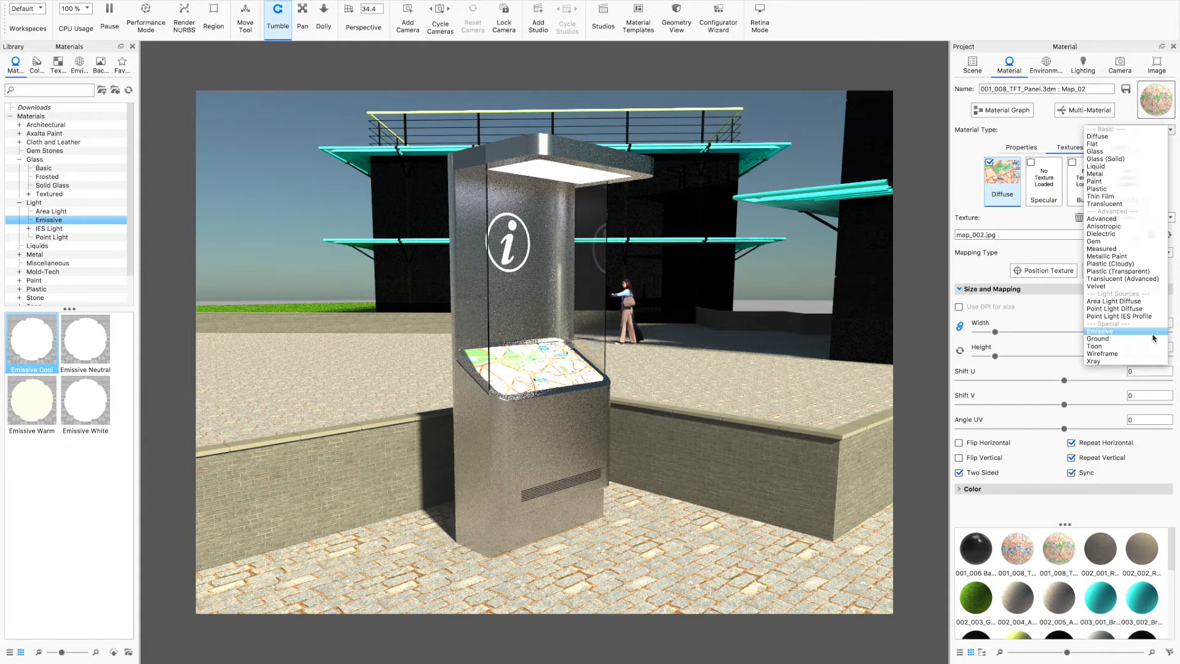
{"action": "left_click", "coordinate": [1153, 333]}
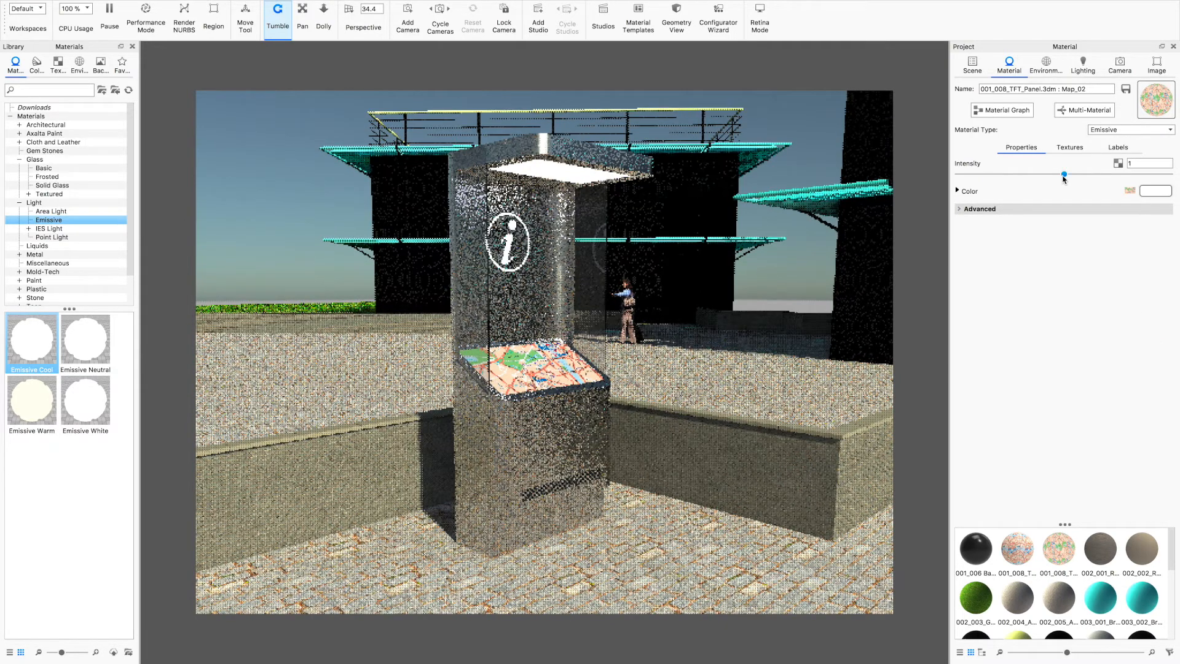
{"action": "left_click_drag", "start_coordinate": [1064, 174], "coordinate": [1086, 178]}
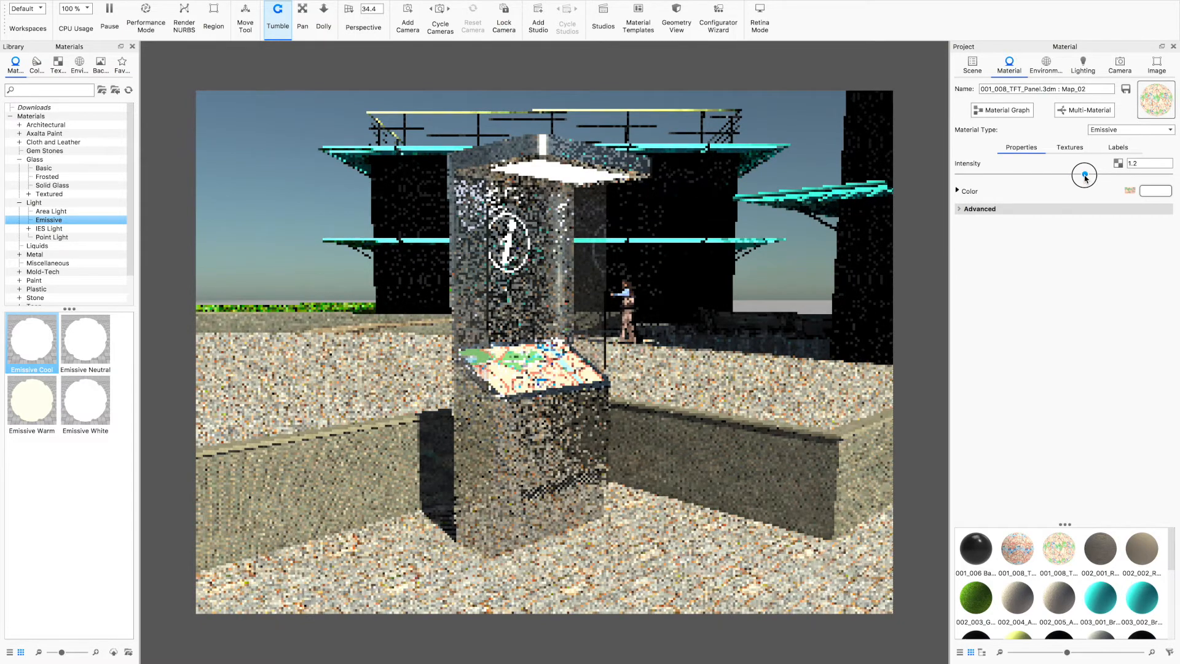
- Unhide the 001_007 Glass Screen part in the scene tree
{"action": "left_click", "coordinate": [974, 66]}
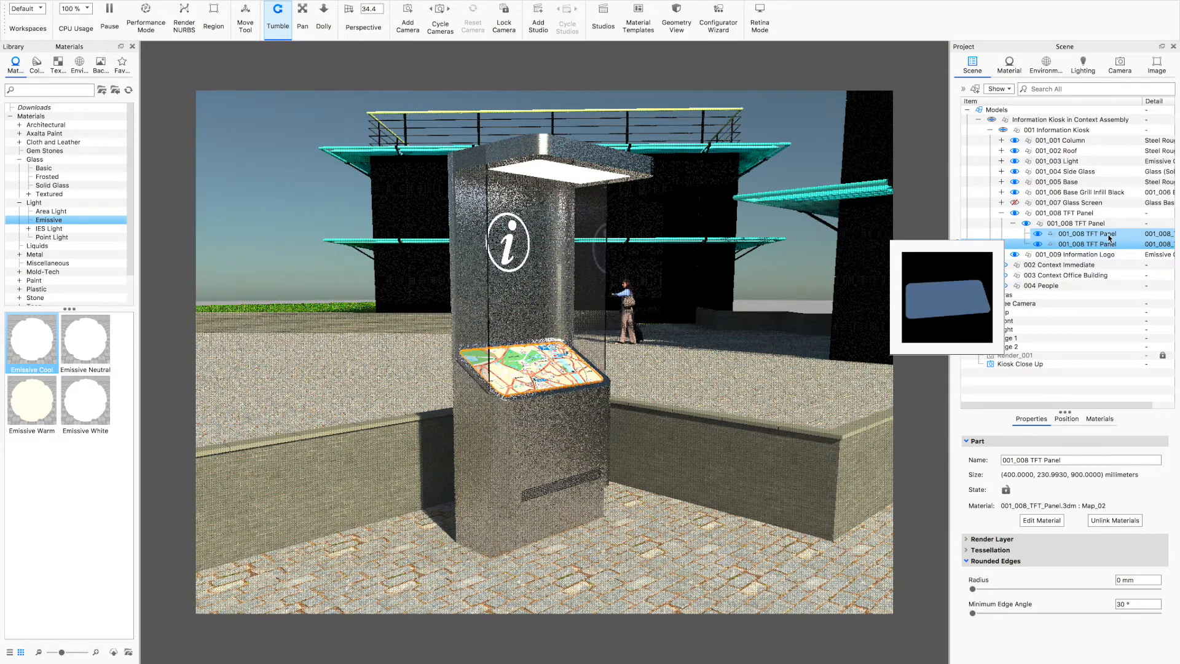
{"action": "left_click", "coordinate": [1015, 203]}
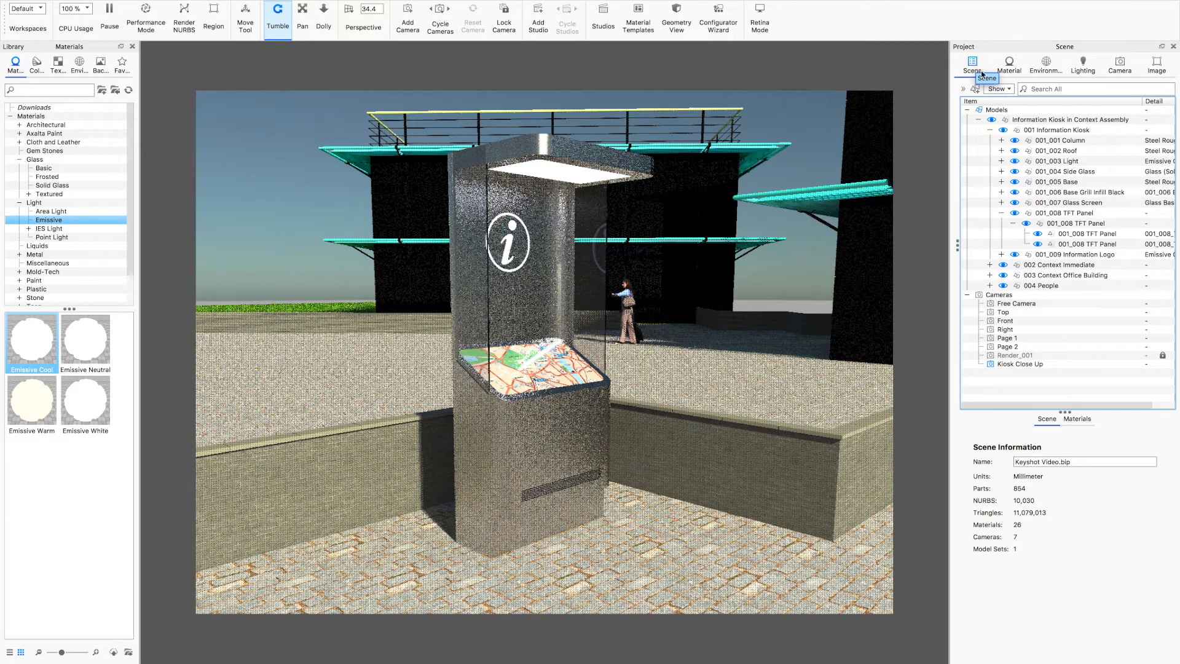
- Apply the rough Paint Matte Black material to the 001_006 Base Grill Infill Black part
{"action": "left_click", "coordinate": [1096, 193]}
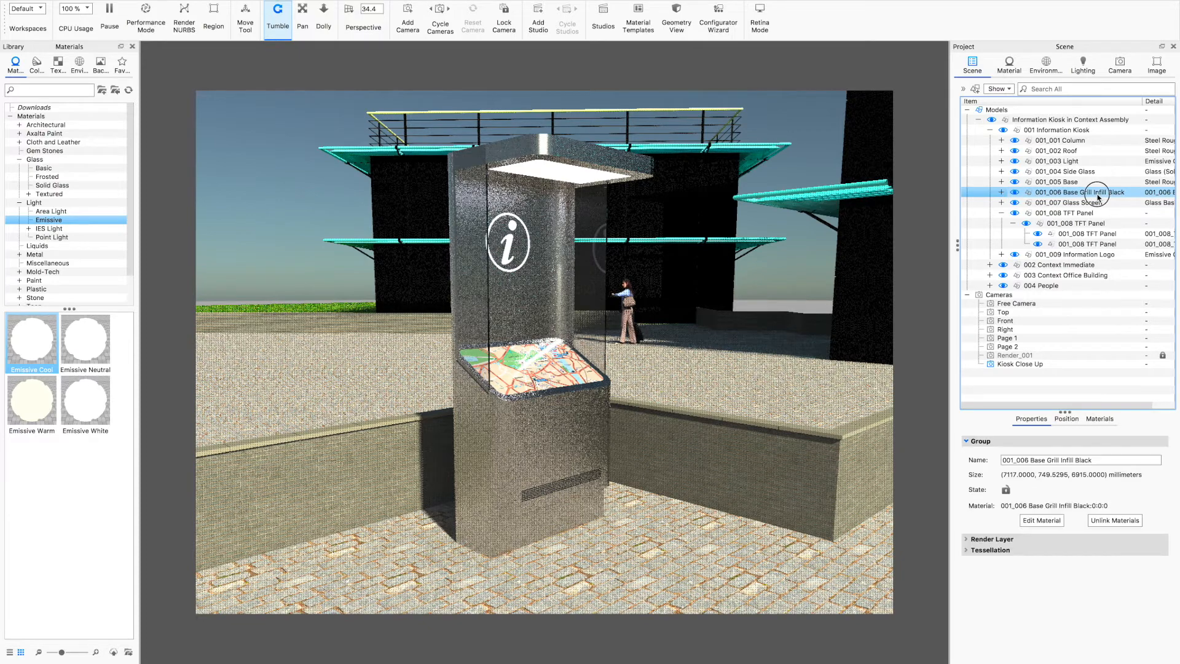
{"action": "left_click", "coordinate": [19, 280]}
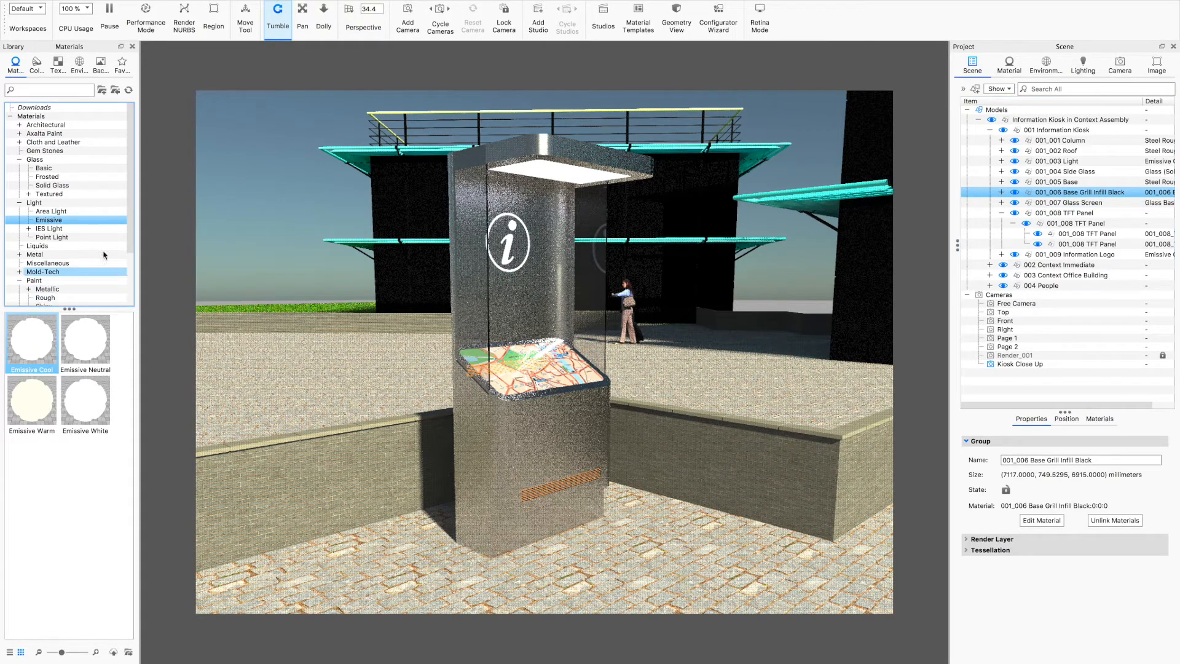
{"action": "left_click_drag", "start_coordinate": [132, 193], "coordinate": [131, 225]}
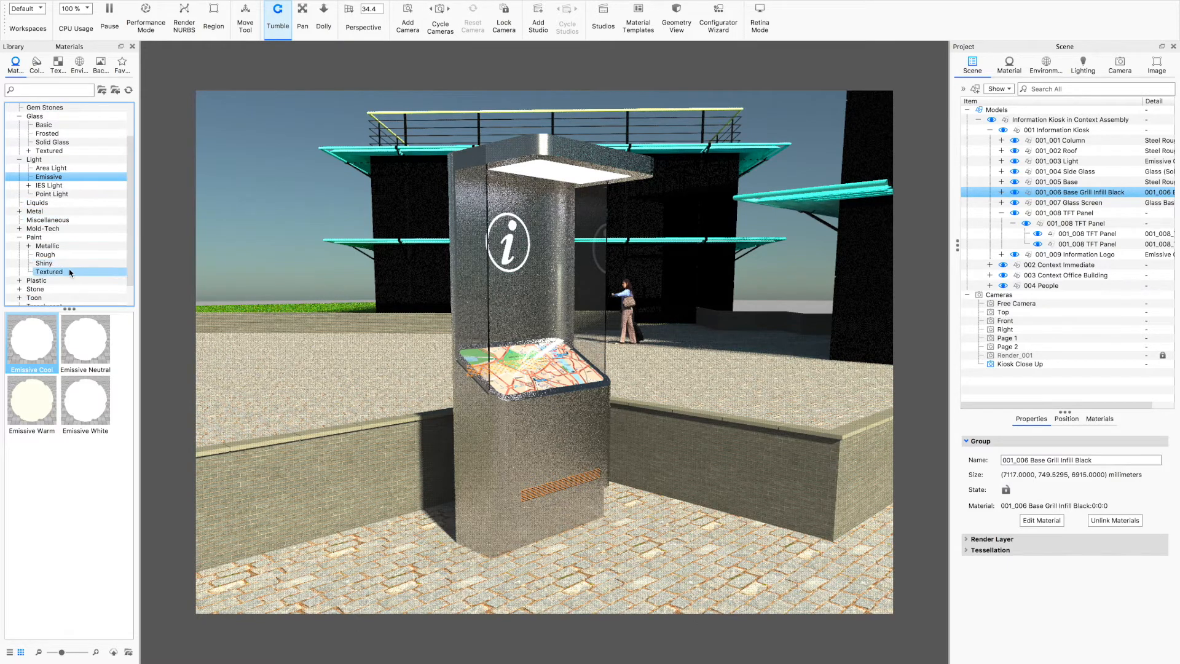
{"action": "left_click", "coordinate": [45, 254]}
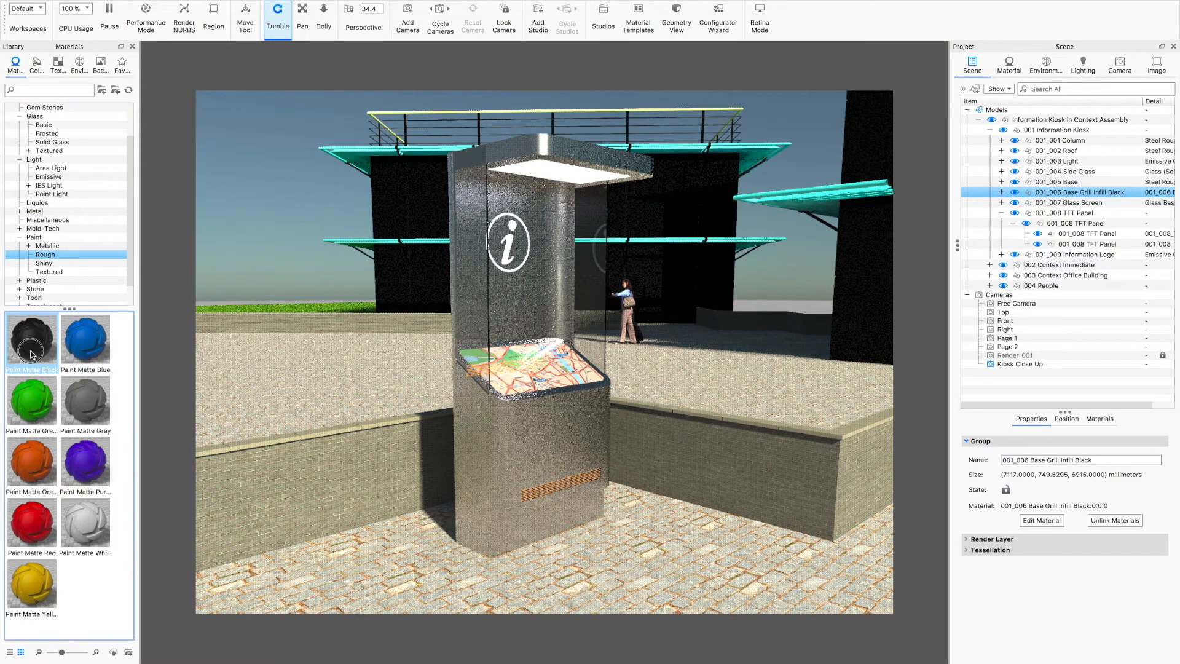
{"action": "mouse_move", "coordinate": [32, 355]}
{"action": "left_mouse_down"}
{"action": "mouse_move", "coordinate": [949, 209]}
{"action": "mouse_move", "coordinate": [1115, 194]}
{"action": "left_mouse_up"}
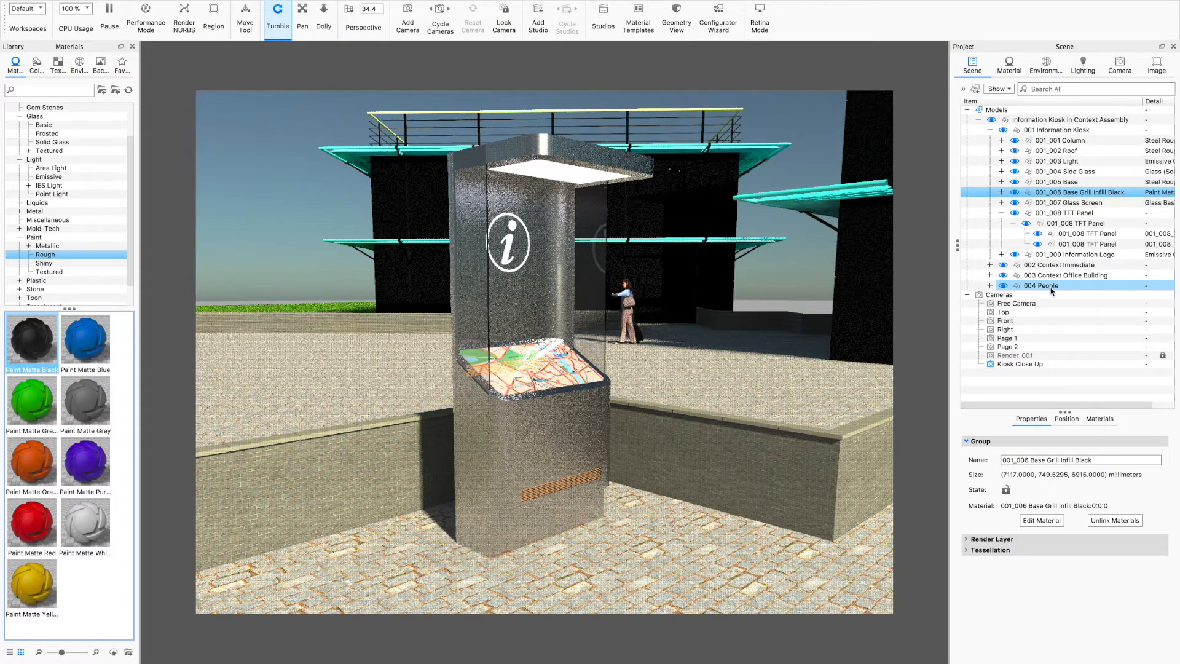
- Hide the 001_007 Glass Screen part and change the TFT panel's Map_01 material to the Emissive type
{"action": "left_click", "coordinate": [1015, 203]}
{"action": "left_click", "coordinate": [1059, 213]}
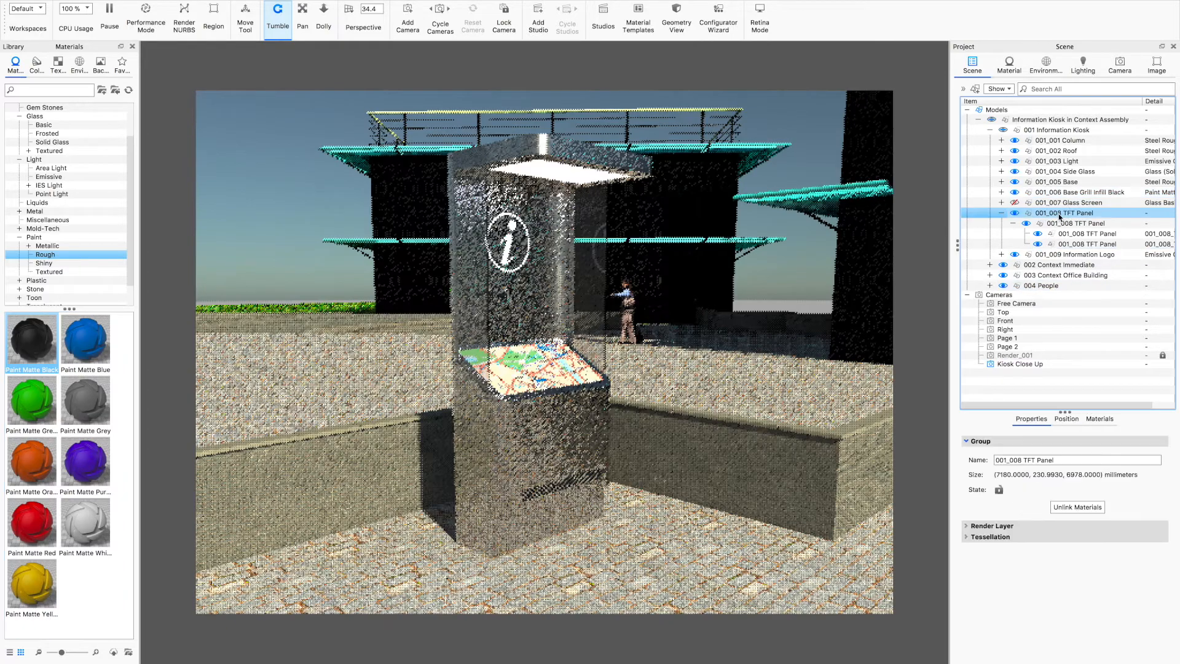
{"action": "left_click", "coordinate": [1079, 234]}
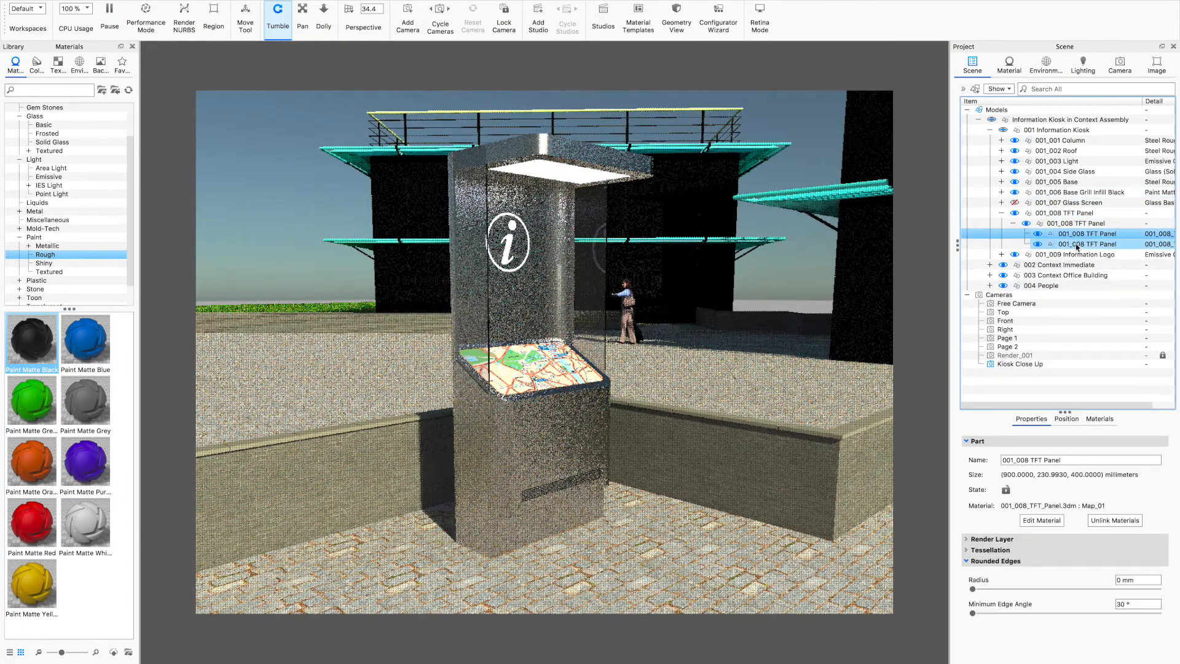
{"action": "left_click", "coordinate": [1069, 246]}
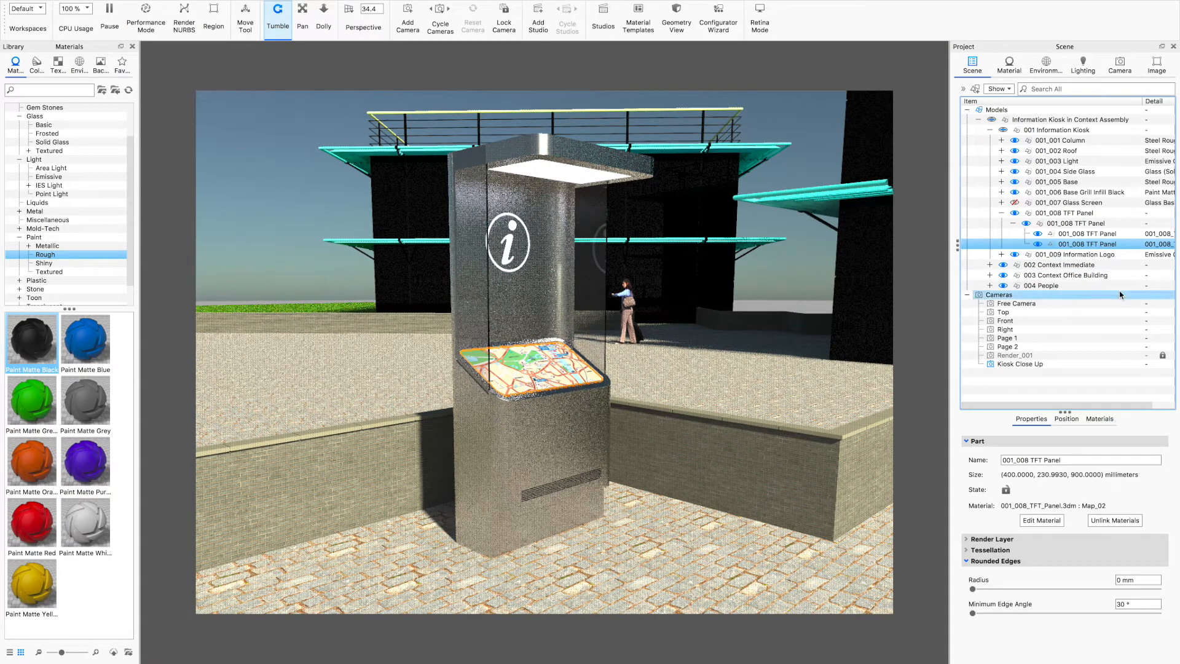
{"action": "left_click", "coordinate": [1099, 236], "text": "shift"}
{"action": "left_click", "coordinate": [1100, 237]}
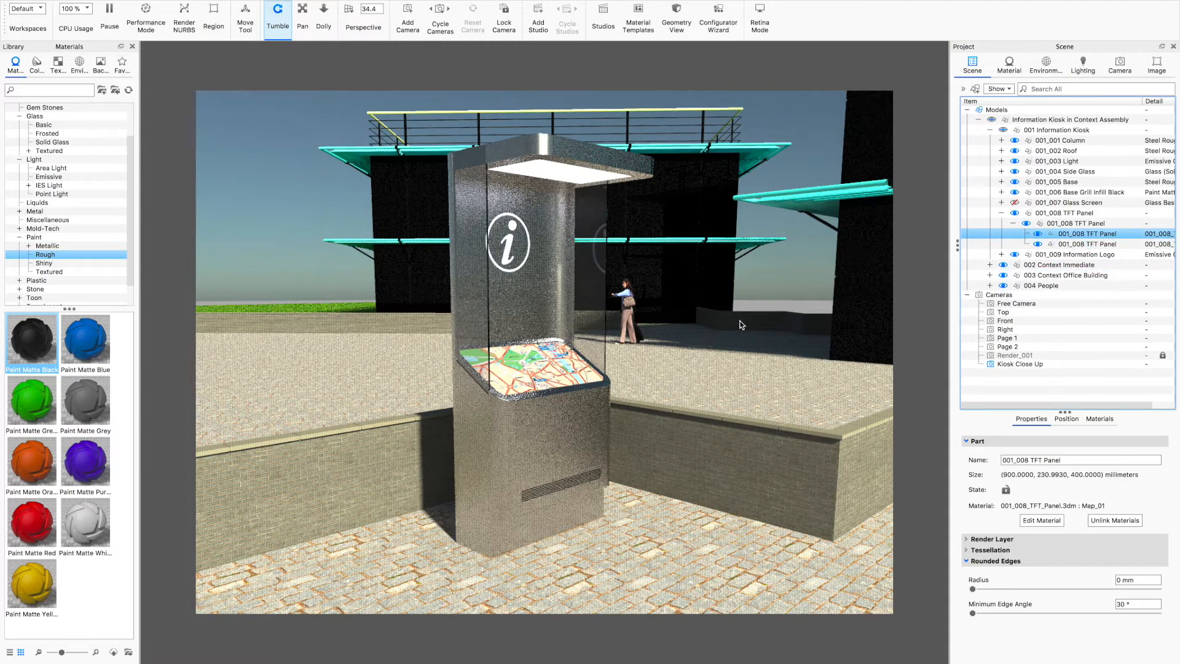
{"action": "left_click", "coordinate": [1042, 520]}
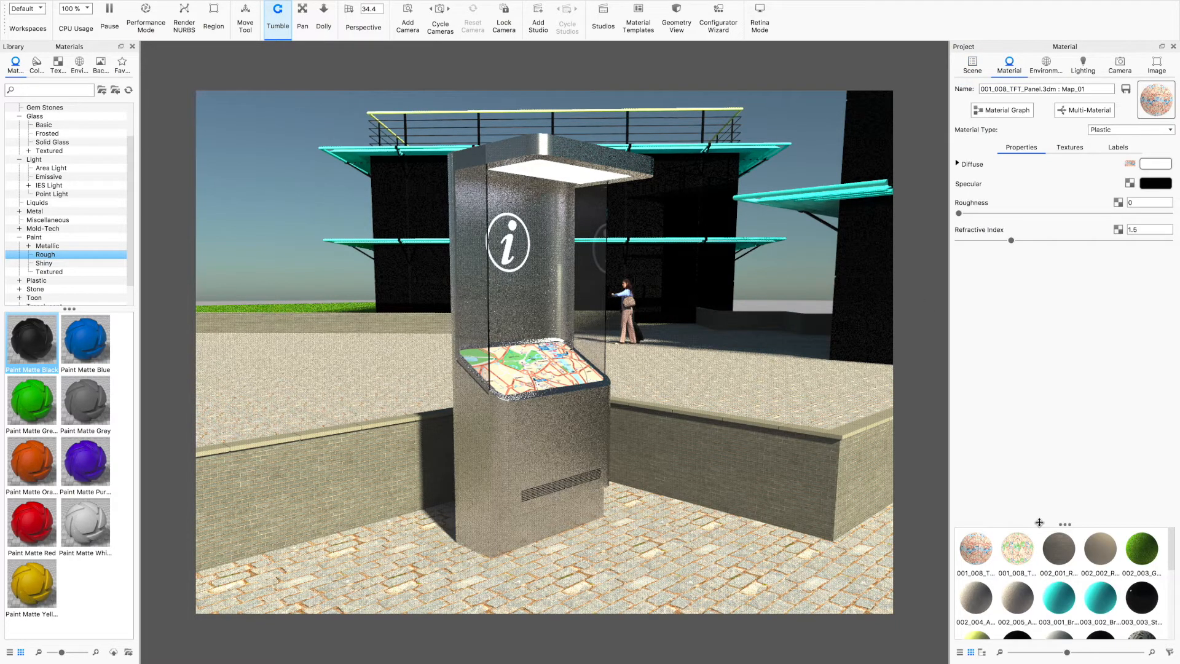
{"action": "left_click", "coordinate": [1146, 131]}
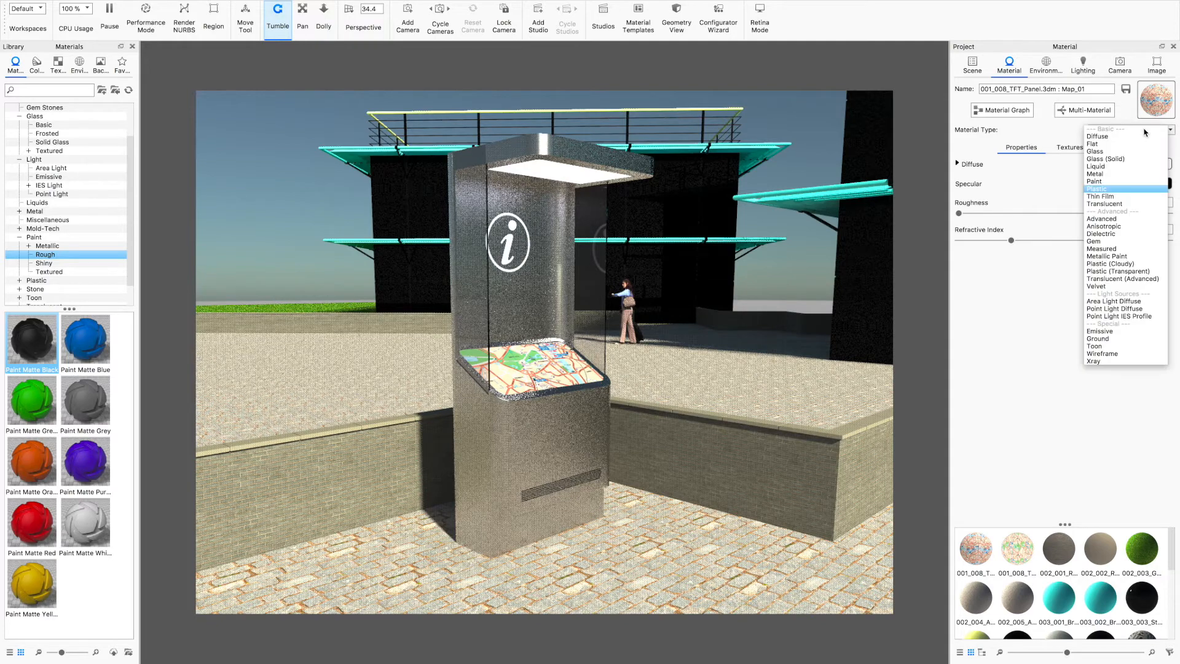
{"action": "left_click", "coordinate": [1132, 331]}
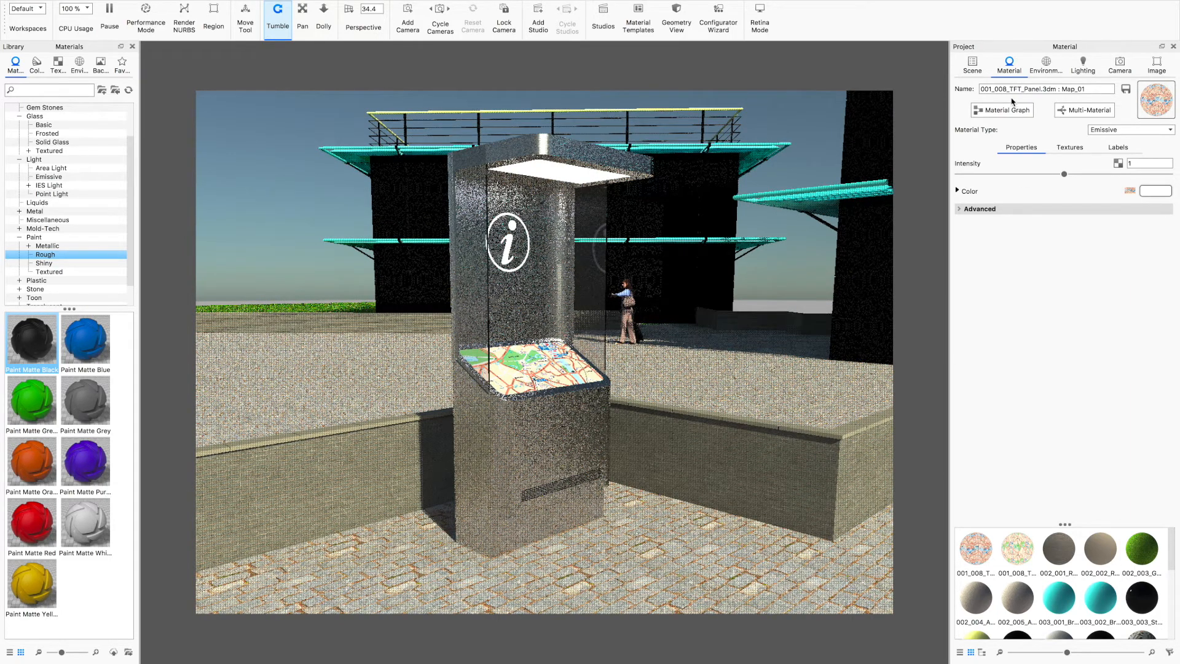
- Unhide the 001_007 Glass Screen part and activate the Render_001 camera
{"action": "left_click", "coordinate": [973, 65]}
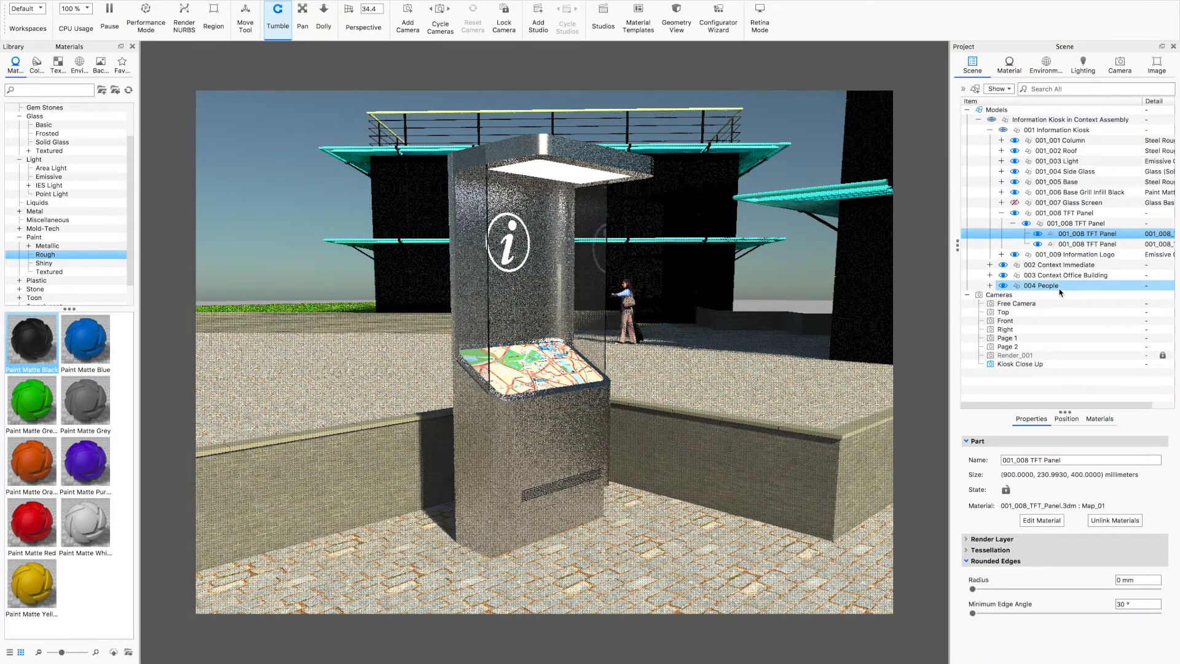
{"action": "left_click", "coordinate": [1016, 203]}
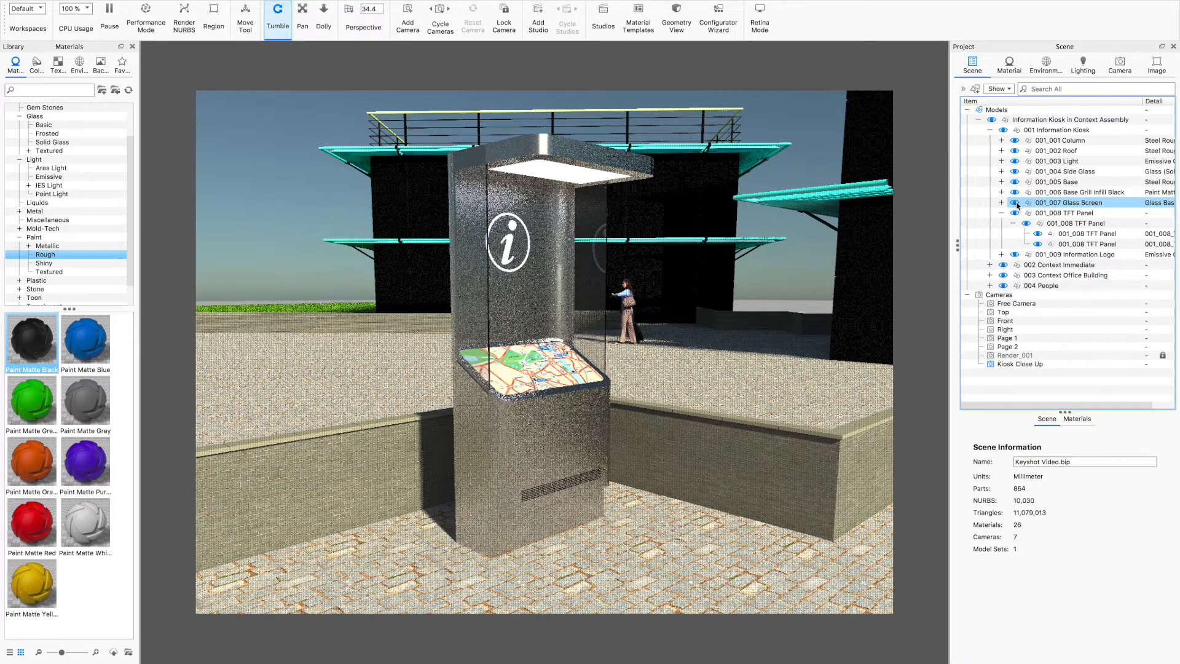
{"action": "left_click", "coordinate": [979, 120]}
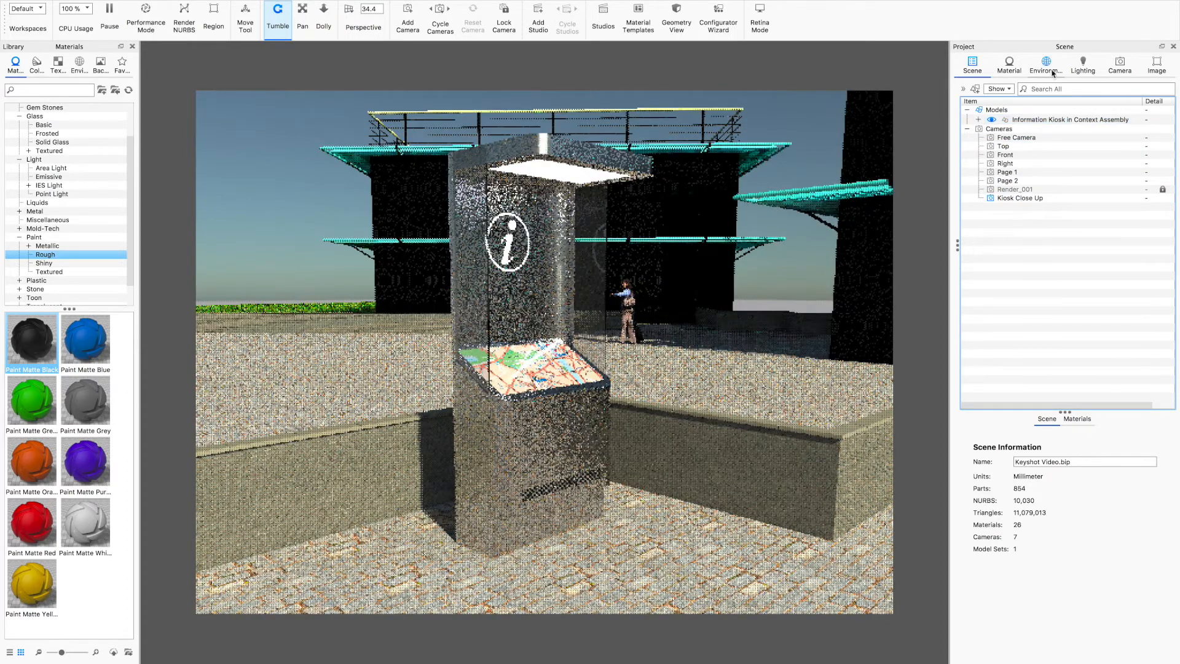
{"action": "left_click", "coordinate": [1120, 65]}
{"action": "left_click", "coordinate": [1008, 138]}
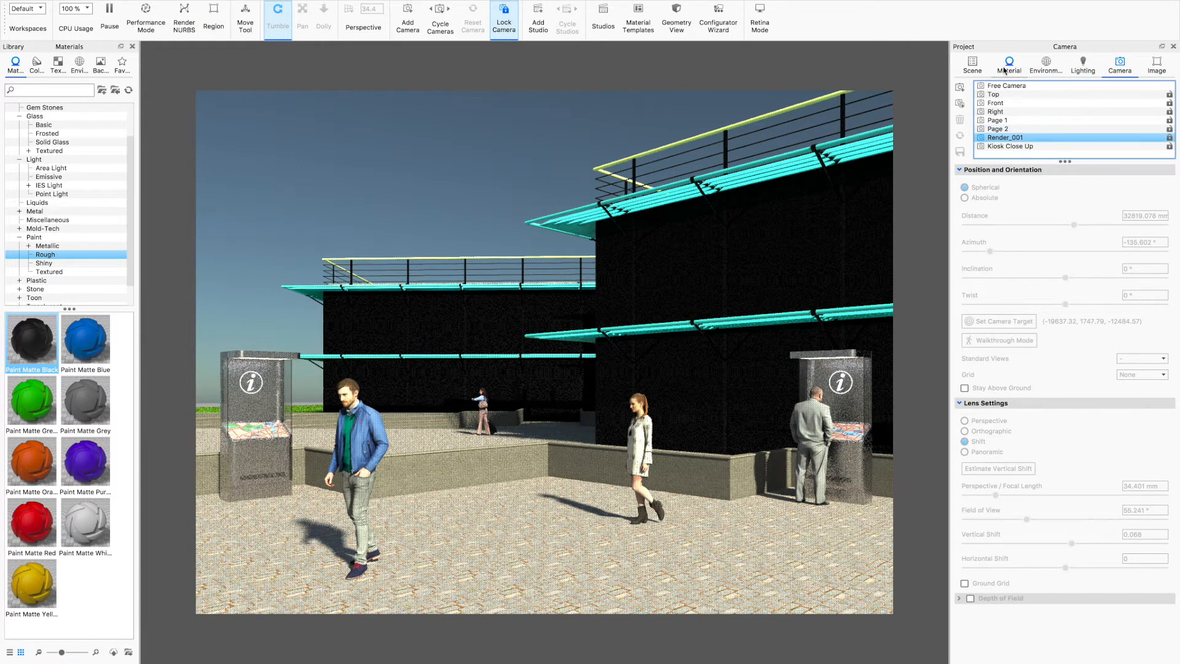
- Collapse the 001 Information Kiosk group and expand the 003 Context Office Building group in the scene tree
{"action": "left_click", "coordinate": [972, 65]}
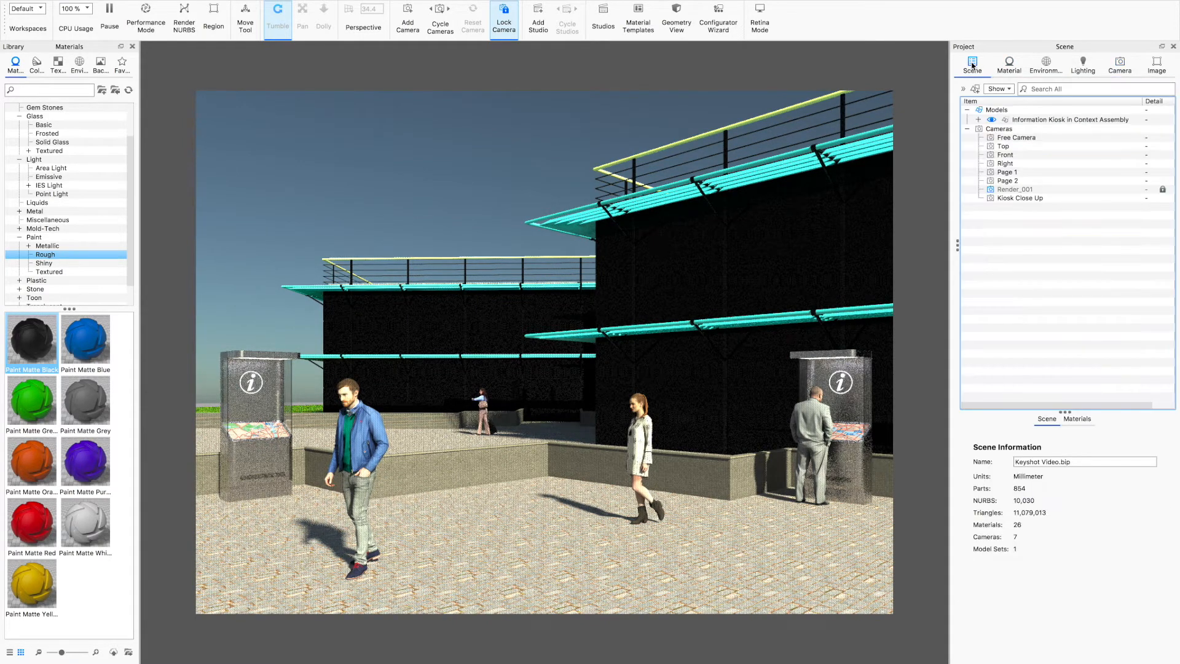
{"action": "left_click", "coordinate": [979, 121]}
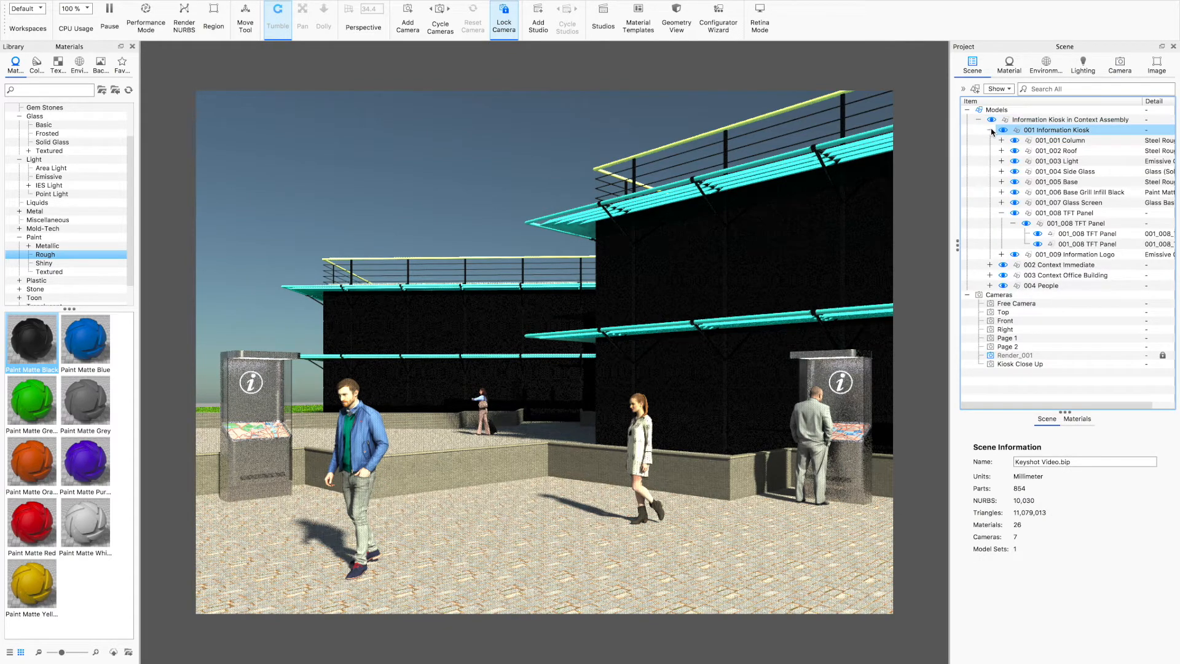
{"action": "left_click", "coordinate": [990, 130]}
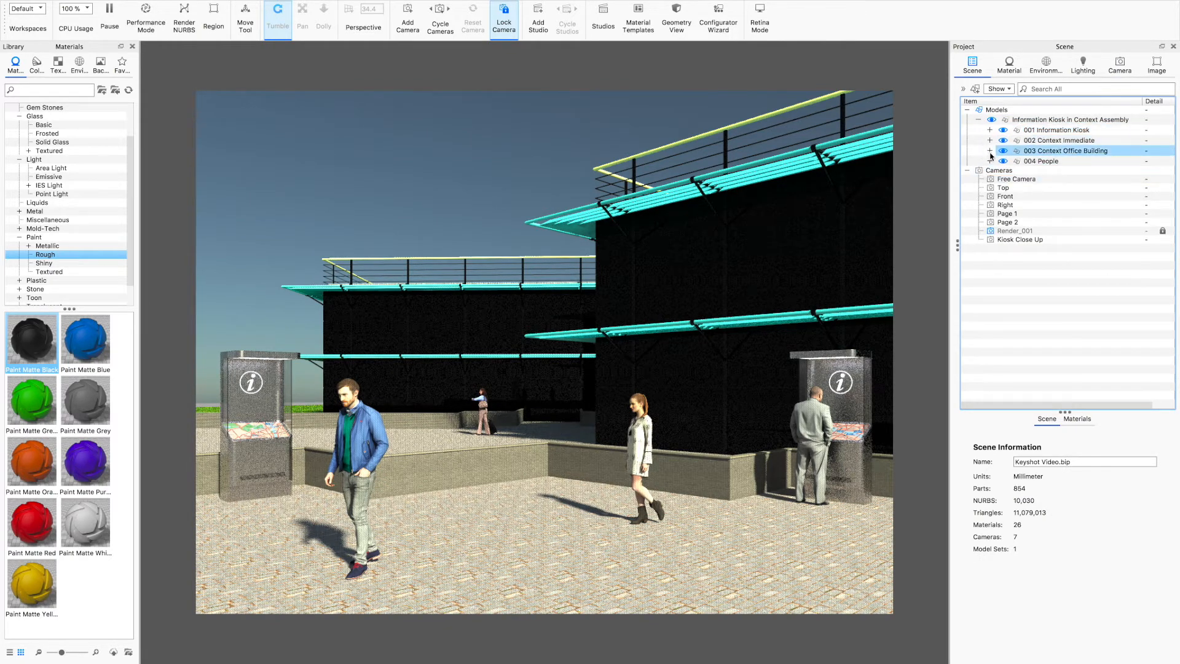
{"action": "left_click", "coordinate": [990, 151]}
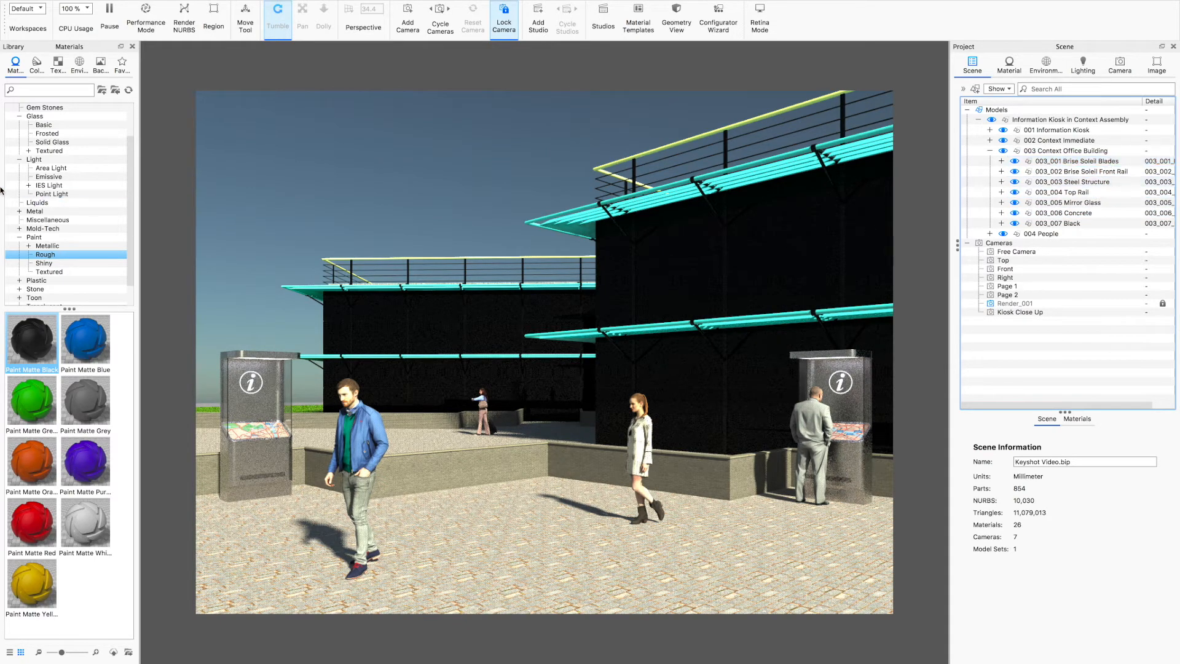
- Apply the basic Aluminum Rough material to the 003_001 Brise Soleil Blades part of the office building
{"action": "left_click", "coordinate": [20, 212]}
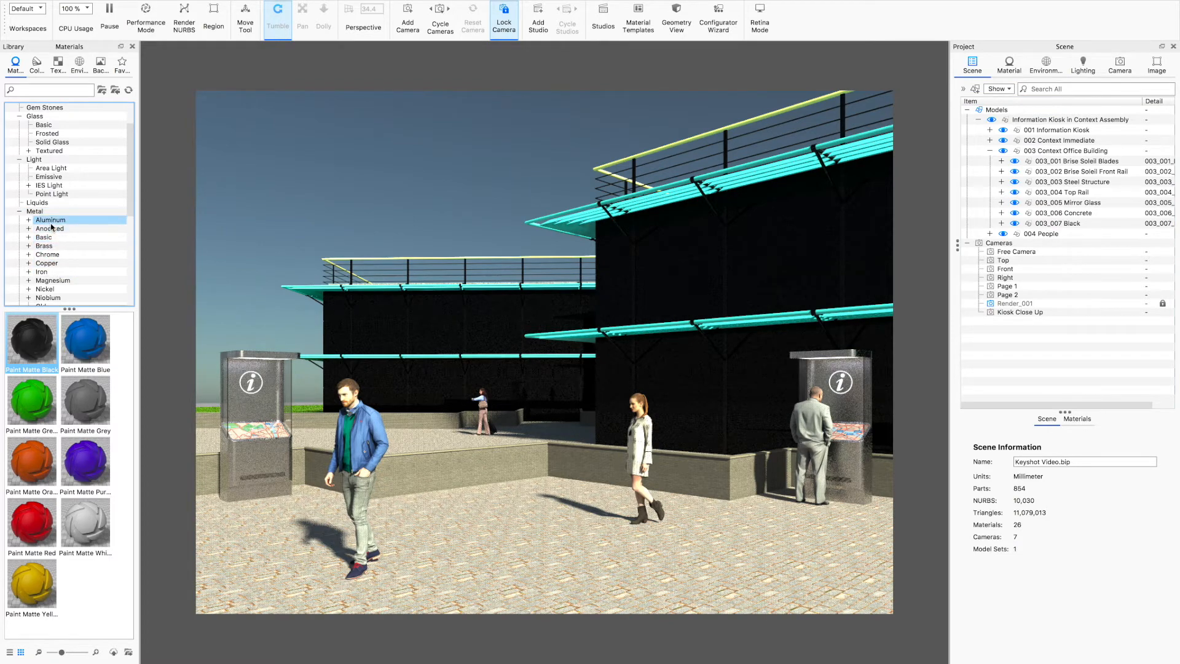
{"action": "left_click", "coordinate": [49, 221]}
{"action": "left_click", "coordinate": [28, 219]}
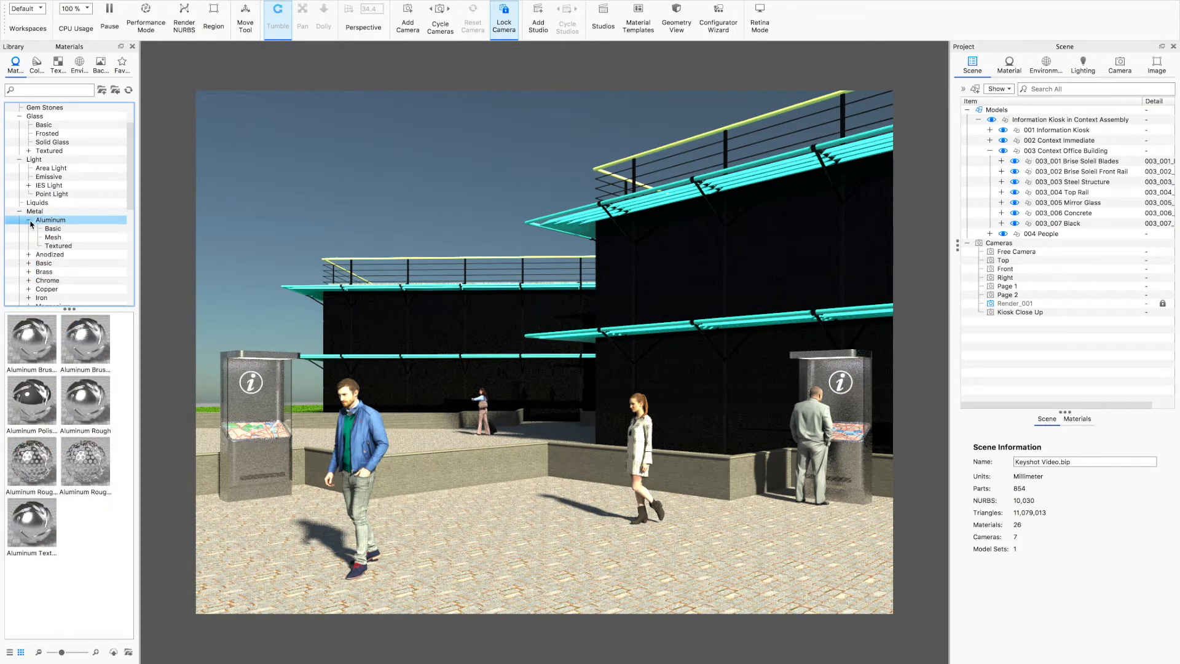
{"action": "left_click", "coordinate": [53, 229]}
{"action": "left_click", "coordinate": [87, 349]}
{"action": "left_click_drag", "start_coordinate": [87, 349], "coordinate": [1069, 173]}
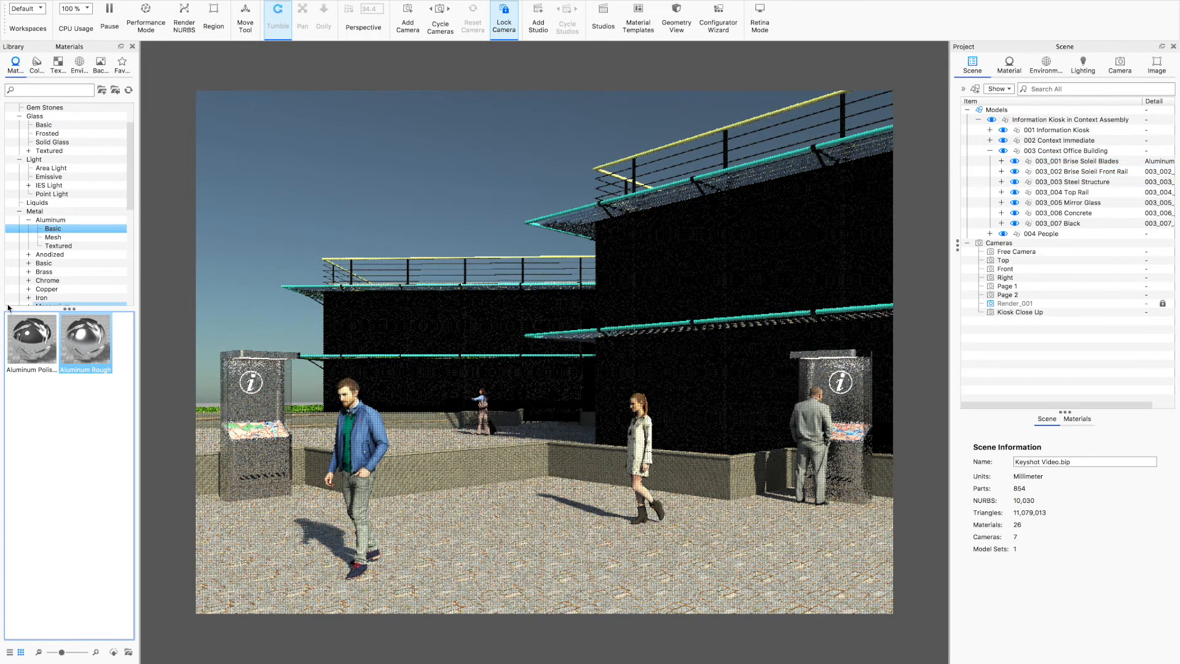
- Apply Paint Gloss Blue to 003_002 Brise Soleil Front Rail and 003_003 Steel Structure, and Paint Gloss Yellow to 003_004 Top Rail
{"action": "left_click_drag", "start_coordinate": [131, 170], "coordinate": [132, 241]}
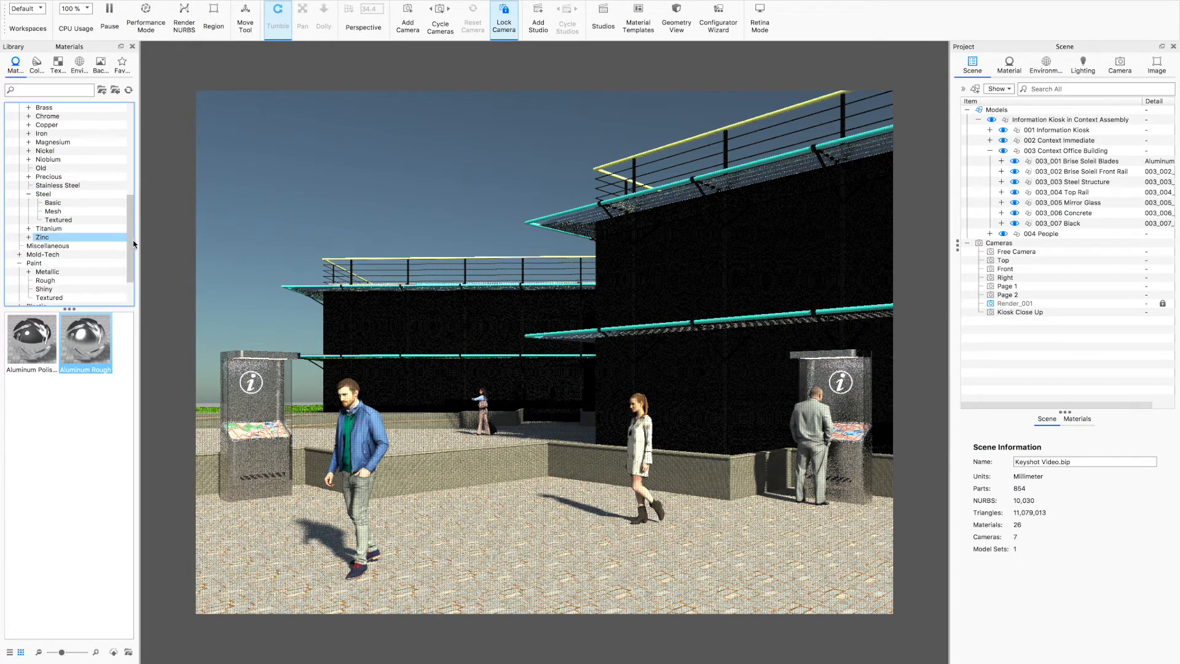
{"action": "left_click", "coordinate": [48, 291]}
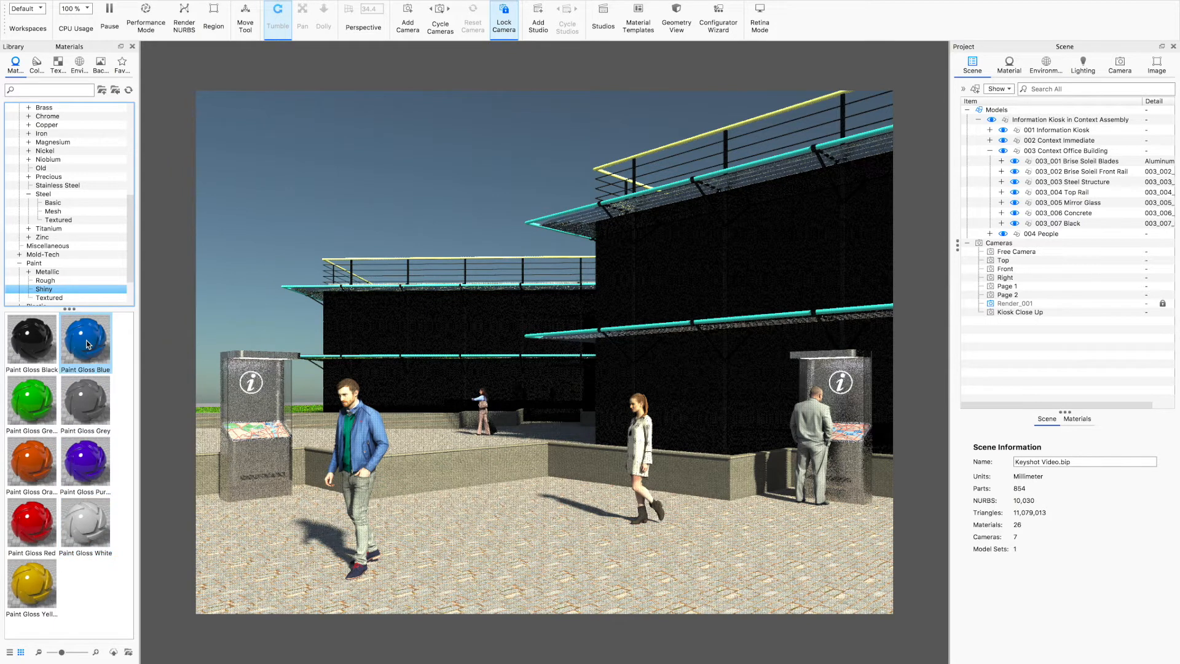
{"action": "mouse_move", "coordinate": [88, 345]}
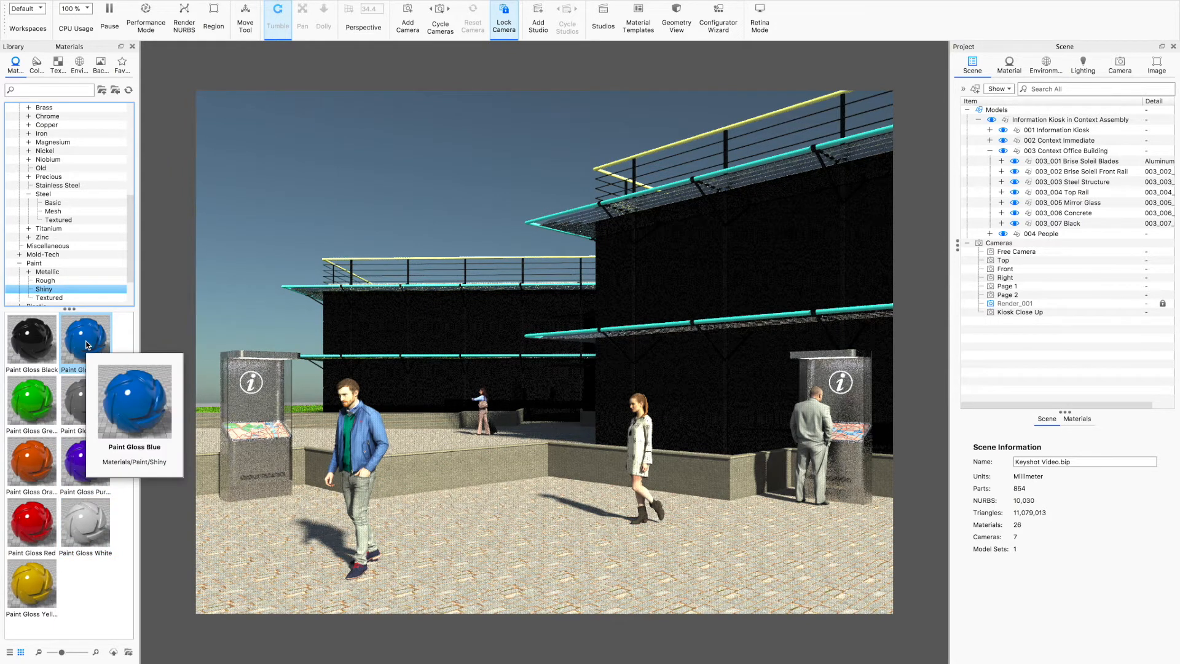
{"action": "mouse_move", "coordinate": [83, 338]}
{"action": "left_mouse_down"}
{"action": "mouse_move", "coordinate": [971, 196]}
{"action": "mouse_move", "coordinate": [1086, 193]}
{"action": "mouse_move", "coordinate": [1098, 174]}
{"action": "left_mouse_up"}
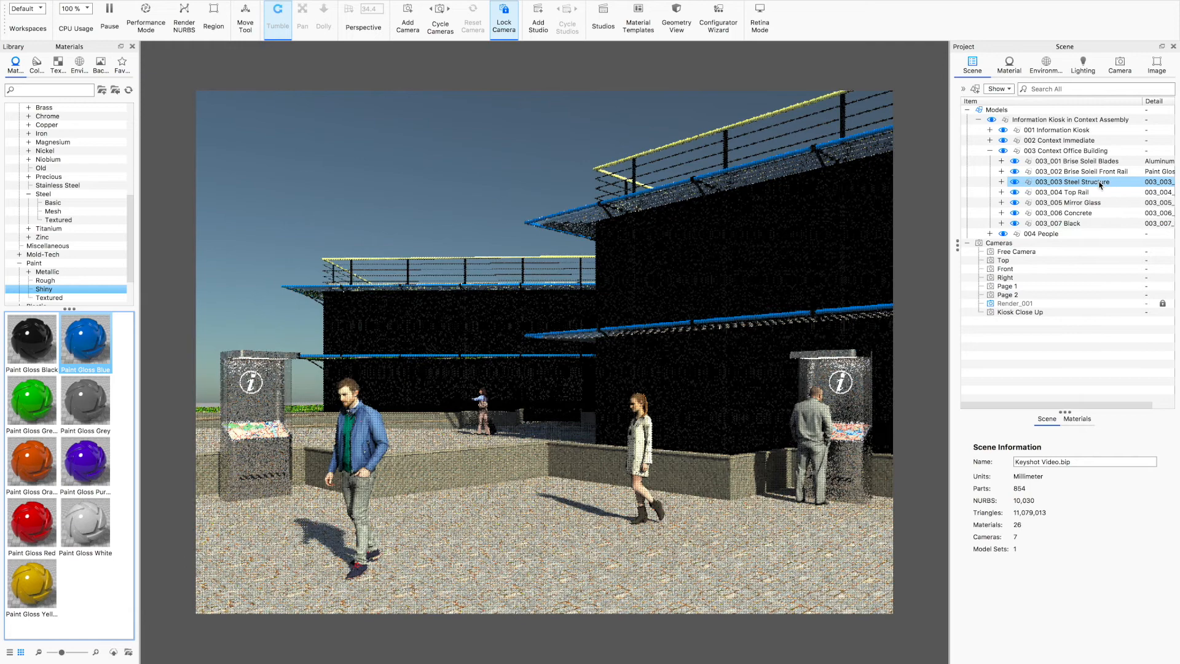
{"action": "mouse_move", "coordinate": [82, 344]}
{"action": "left_mouse_down"}
{"action": "mouse_move", "coordinate": [645, 299]}
{"action": "mouse_move", "coordinate": [1144, 210]}
{"action": "mouse_move", "coordinate": [1093, 184]}
{"action": "left_mouse_up"}
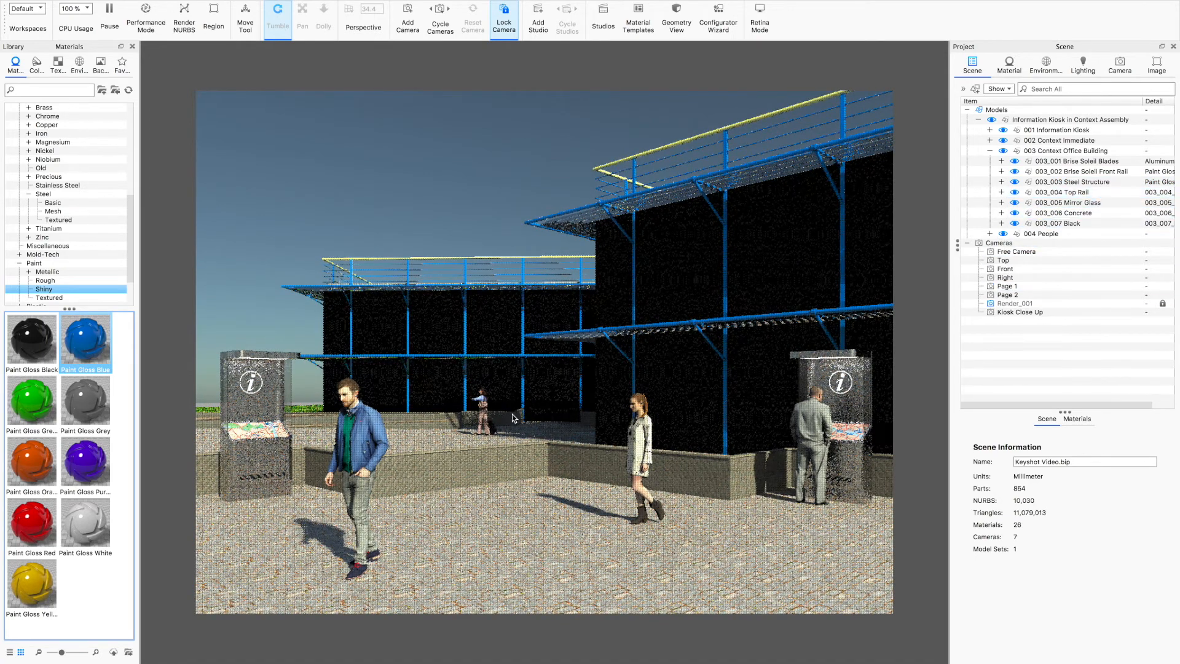
{"action": "mouse_move", "coordinate": [32, 584]}
{"action": "left_mouse_down"}
{"action": "mouse_move", "coordinate": [850, 468]}
{"action": "mouse_move", "coordinate": [1111, 202]}
{"action": "mouse_move", "coordinate": [1102, 196]}
{"action": "left_mouse_up"}
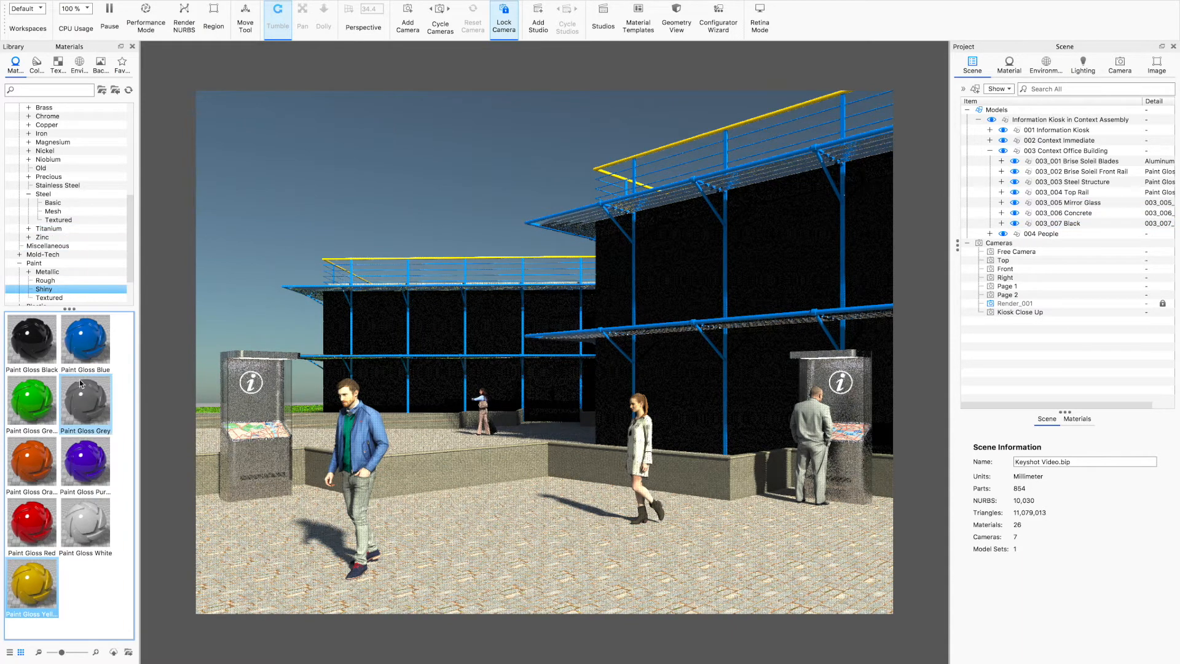
- Apply the architectural Urban Concrete material to the 003_006 Concrete part
{"action": "left_click_drag", "start_coordinate": [131, 246], "coordinate": [131, 141]}
{"action": "left_click", "coordinate": [49, 134]}
{"action": "left_click_drag", "start_coordinate": [34, 345], "coordinate": [1089, 215]}
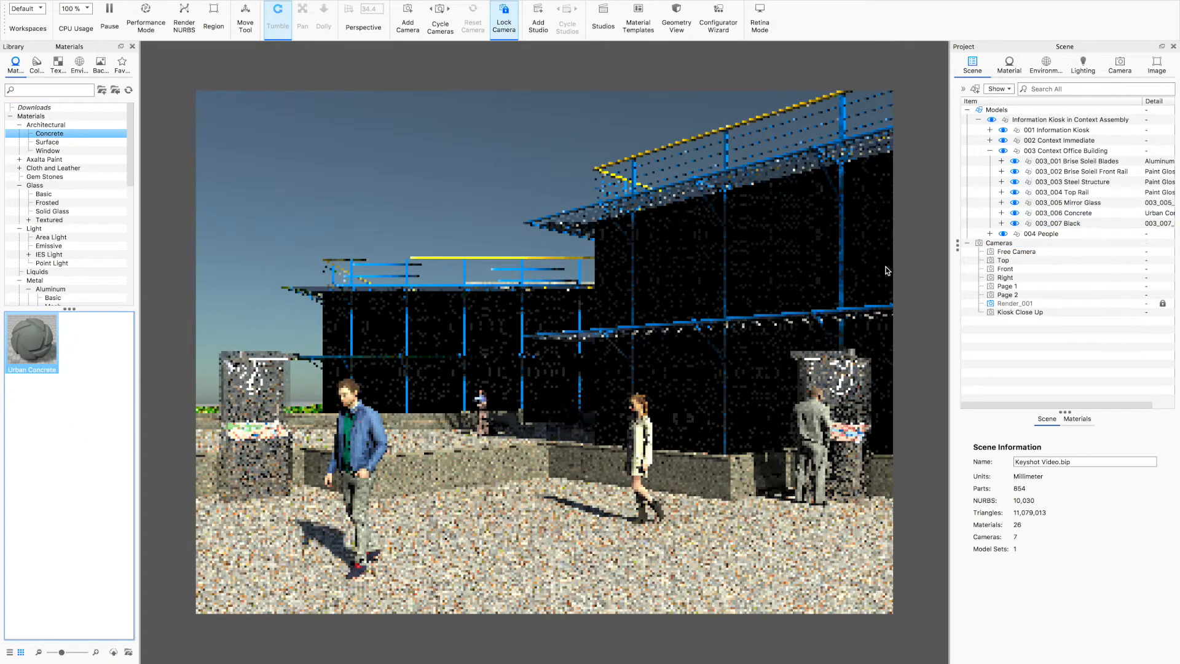
- Apply the rough Paint Matte Black material to the 003_007 Black part of the office building
{"action": "left_click", "coordinate": [48, 202]}
{"action": "left_click_drag", "start_coordinate": [129, 154], "coordinate": [131, 191]}
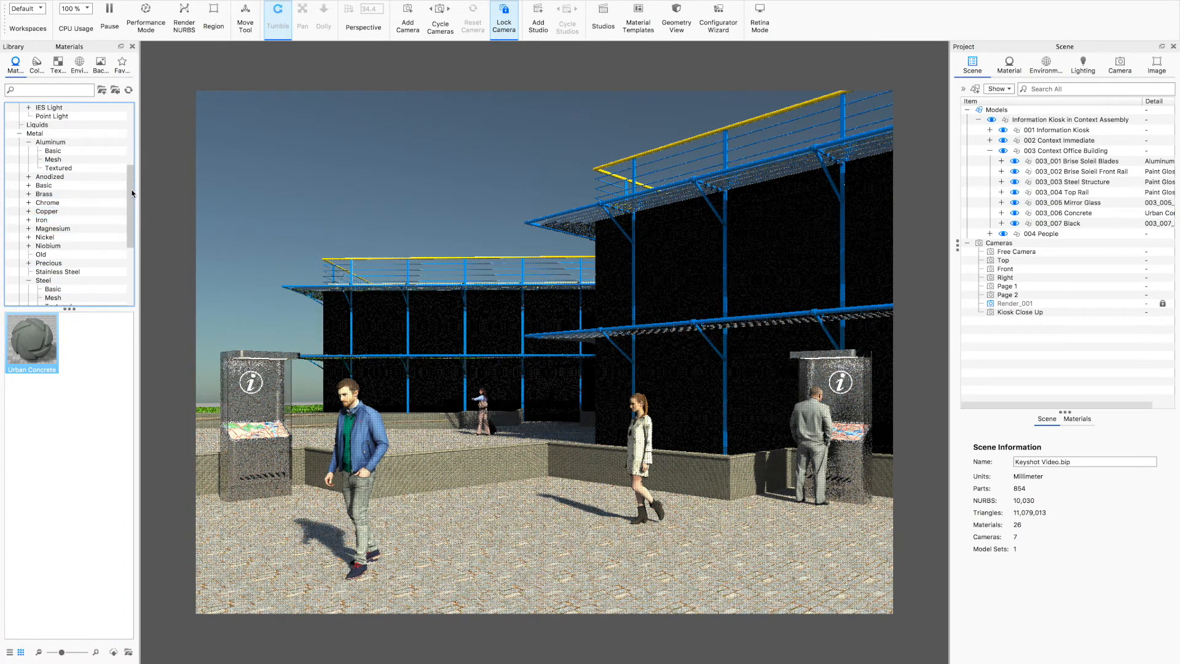
{"action": "left_click_drag", "start_coordinate": [129, 199], "coordinate": [136, 246]}
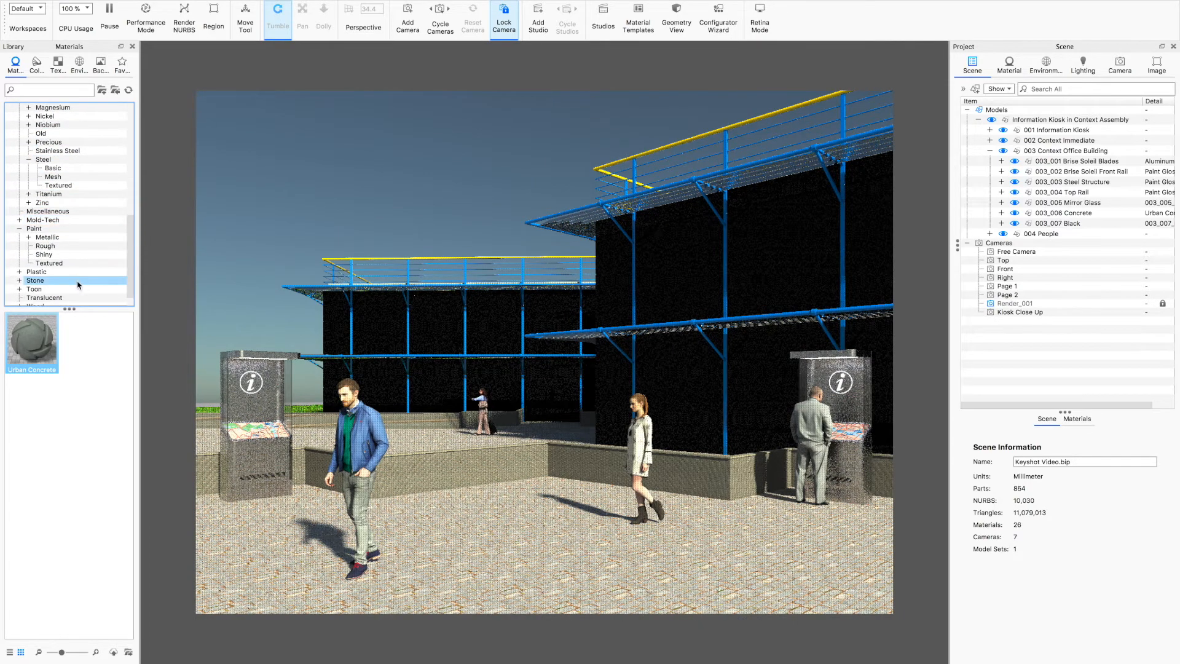
{"action": "left_click", "coordinate": [43, 247]}
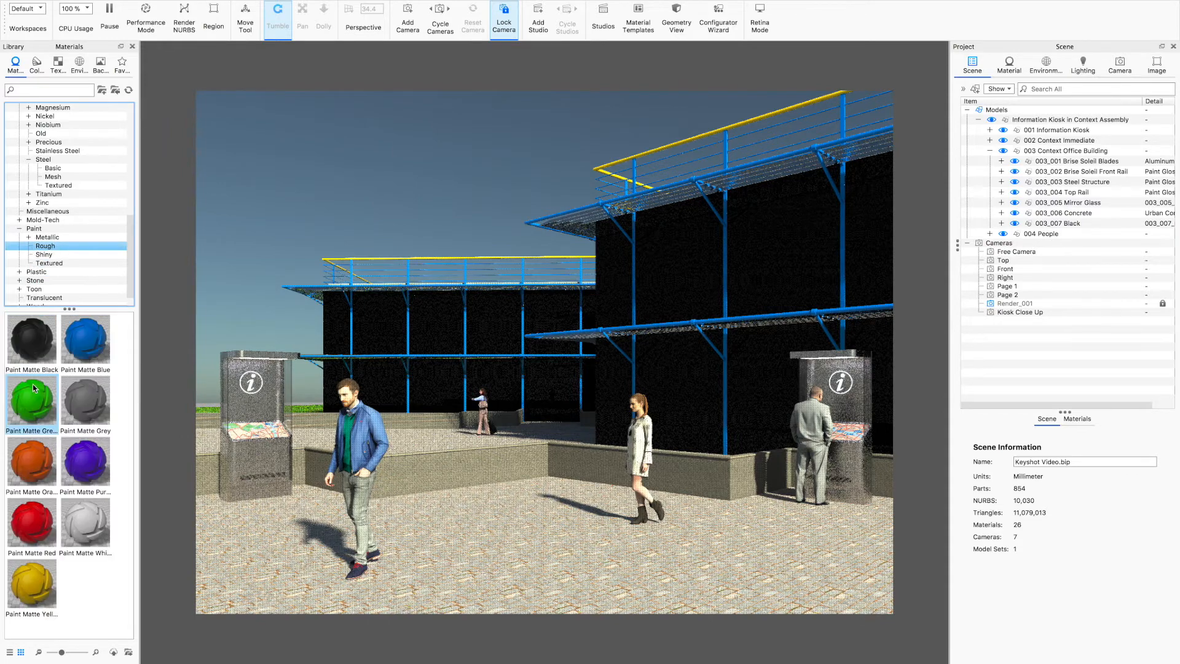
{"action": "left_click_drag", "start_coordinate": [26, 349], "coordinate": [1081, 226]}
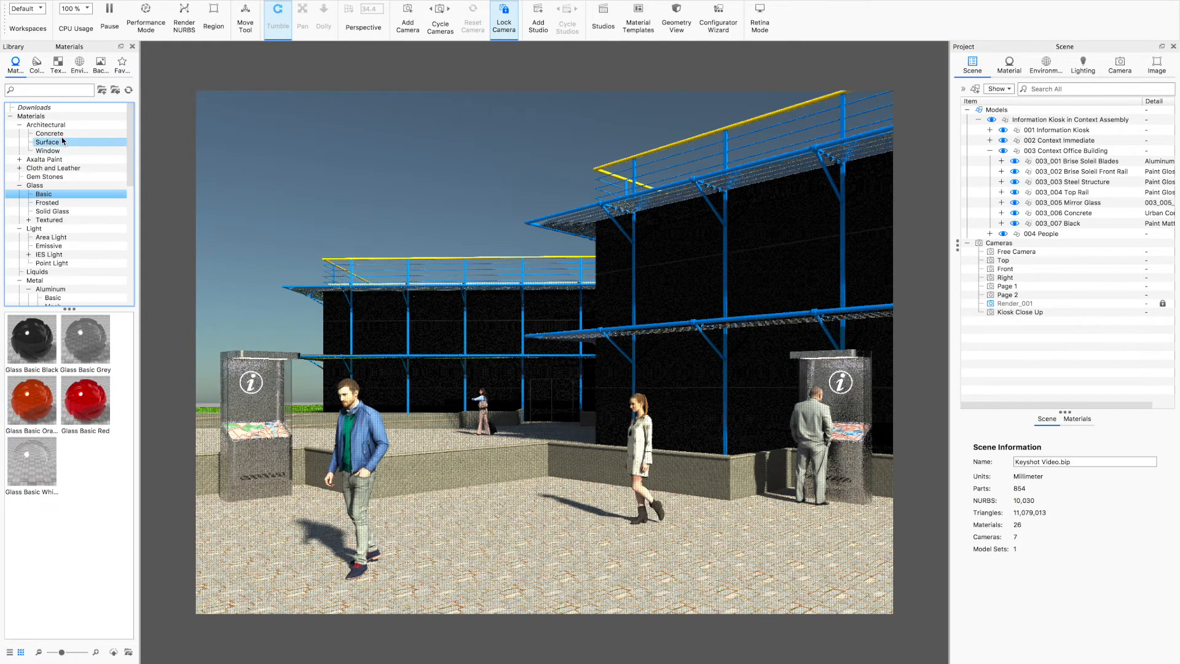
- Apply the blue-tinted architectural Glass Window material to 003_005 Mirror Glass, then hide and unhide that part to check behind it
{"action": "left_click", "coordinate": [49, 151]}
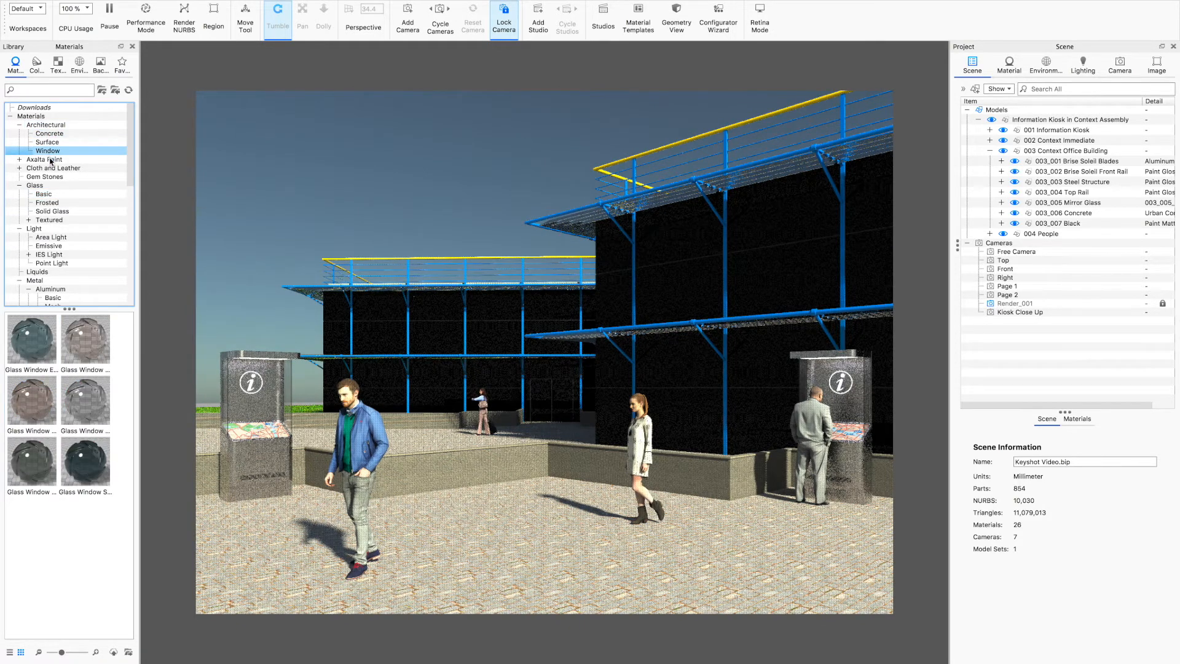
{"action": "mouse_move", "coordinate": [27, 341]}
{"action": "left_click", "coordinate": [30, 340]}
{"action": "left_click_drag", "start_coordinate": [32, 343], "coordinate": [1091, 208]}
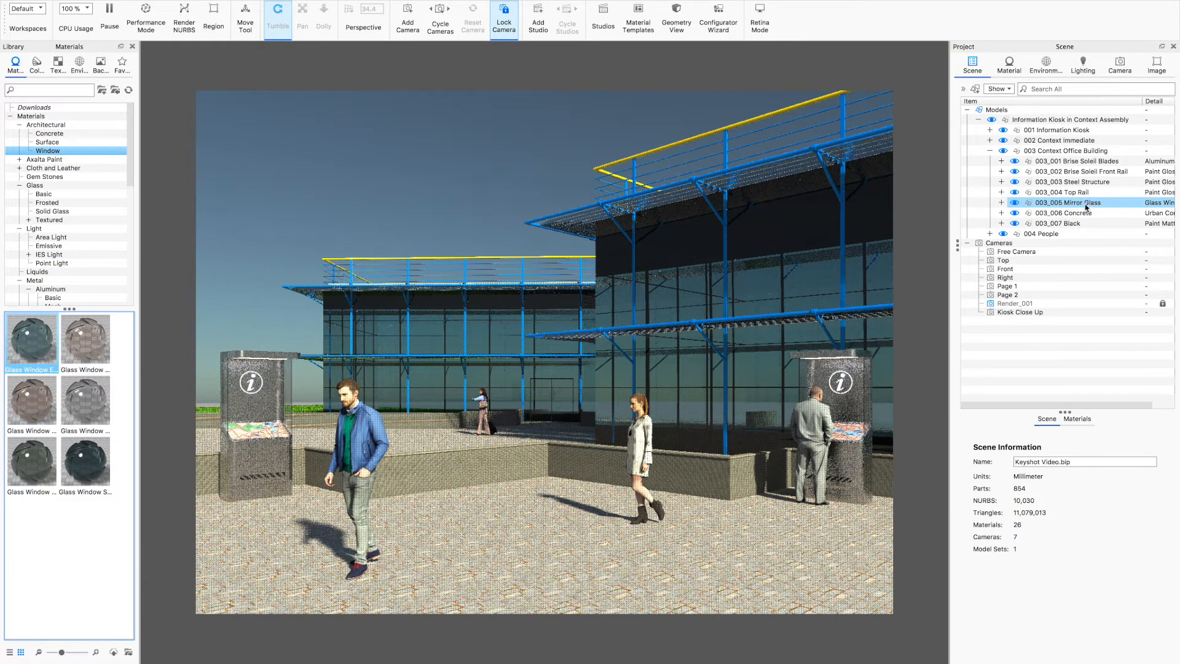
{"action": "left_click", "coordinate": [1015, 203]}
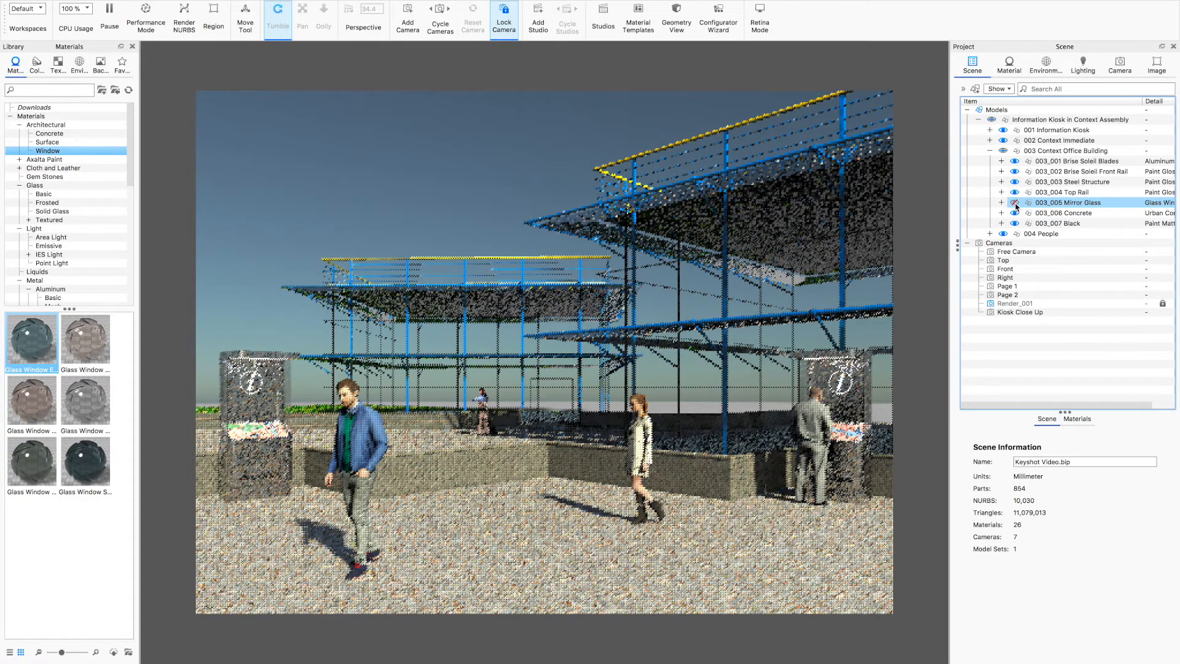
{"action": "left_click", "coordinate": [1015, 202]}
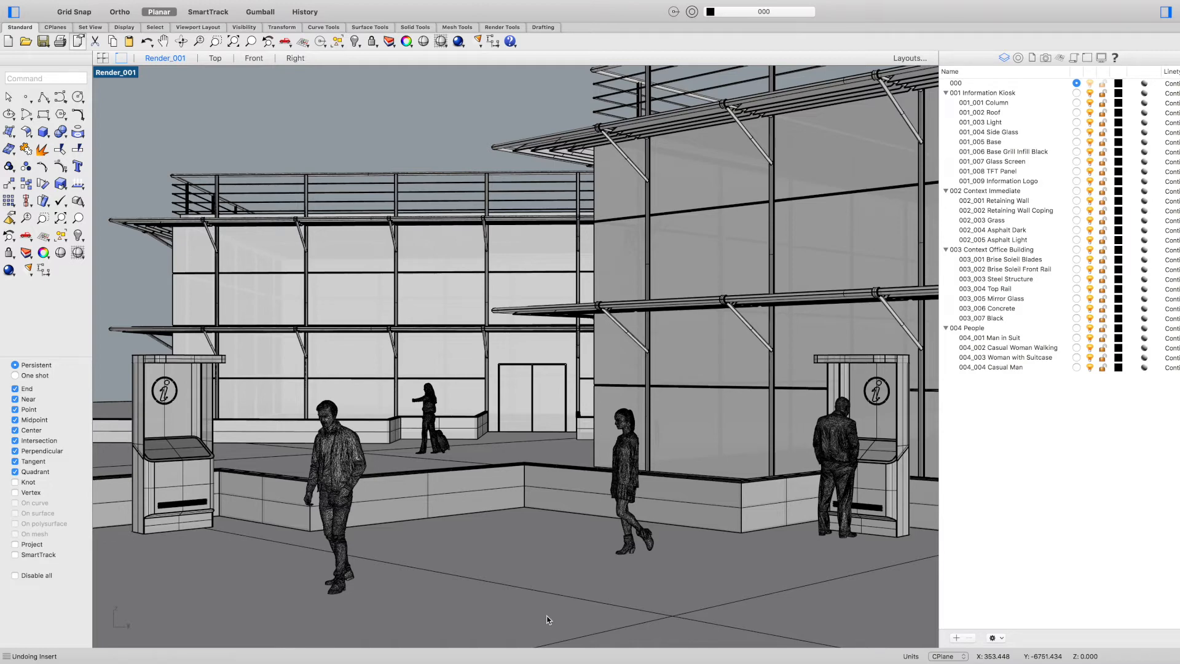
- Insert 003_008_Interior.3dm from file as a linked block instance at coordinates 0, 0, 0
{"action": "left_click", "coordinate": [978, 83]}
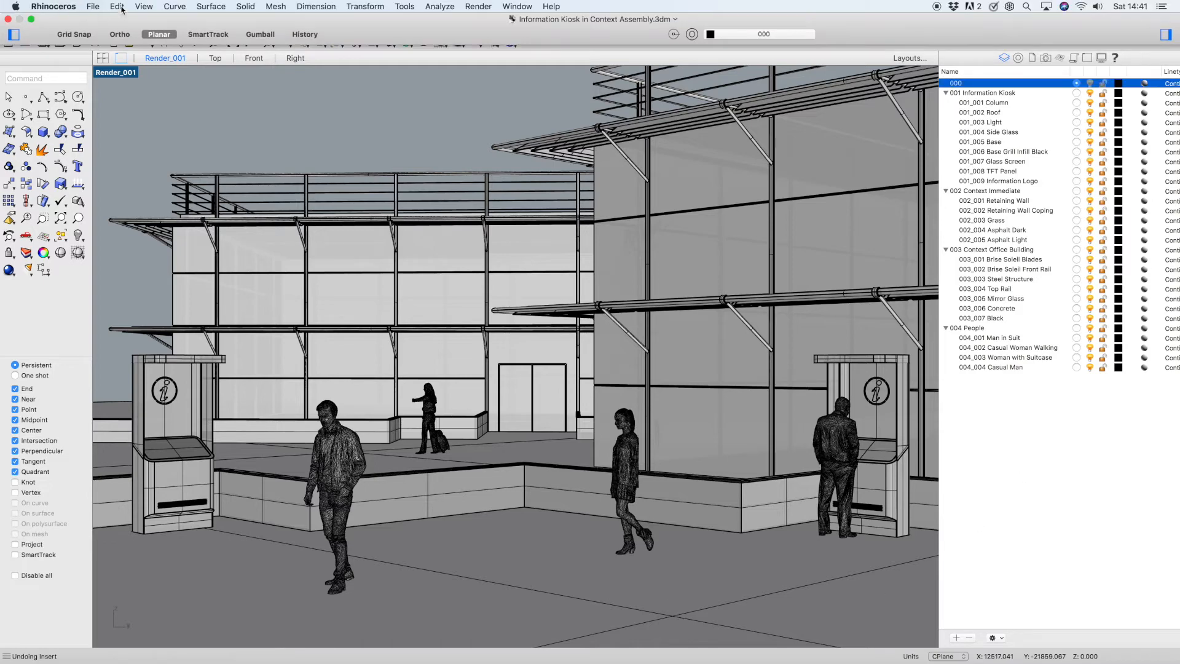
{"action": "left_click", "coordinate": [117, 6]}
{"action": "mouse_move", "coordinate": [156, 164]}
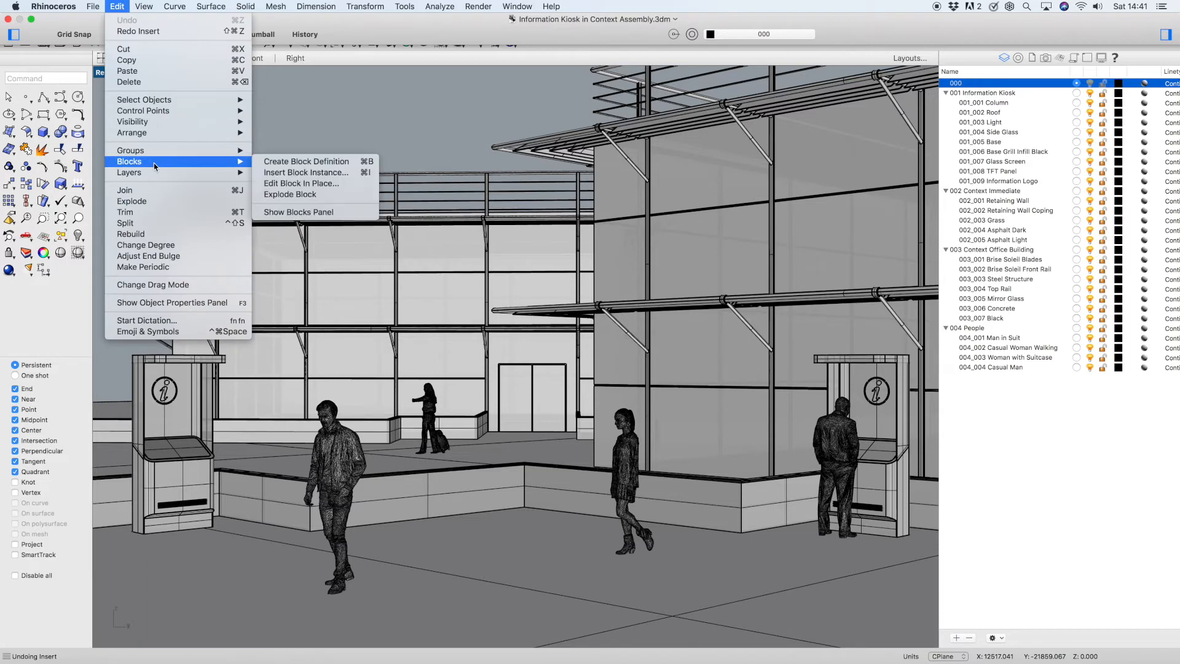
{"action": "left_click", "coordinate": [287, 175]}
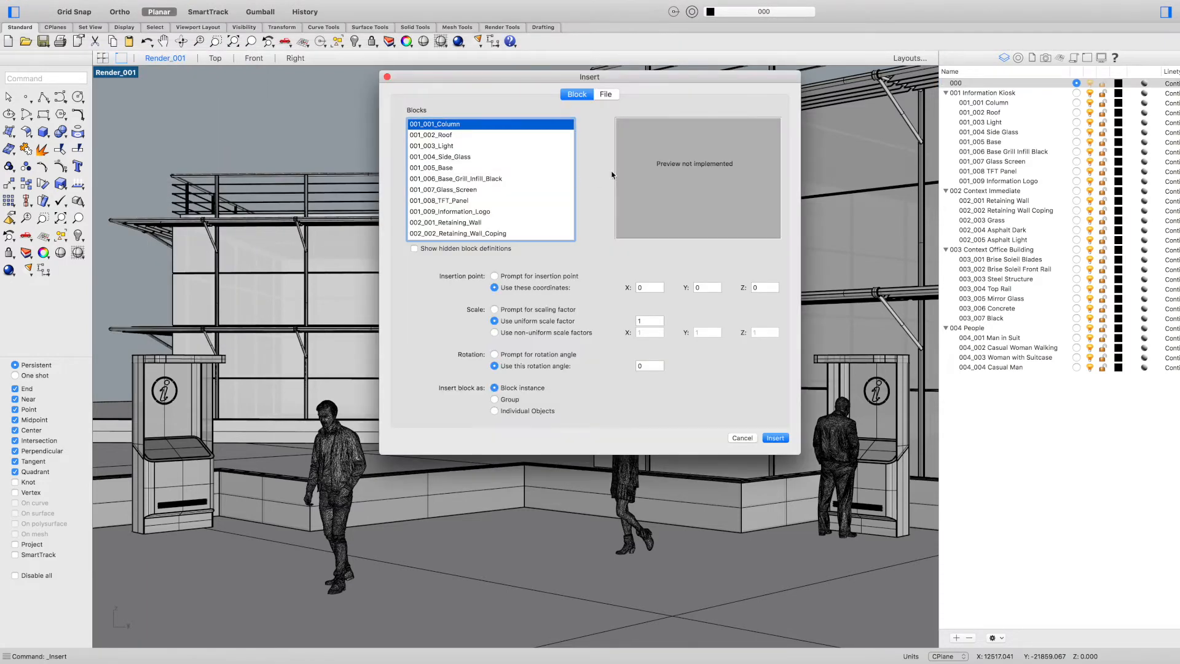
{"action": "left_click", "coordinate": [606, 94]}
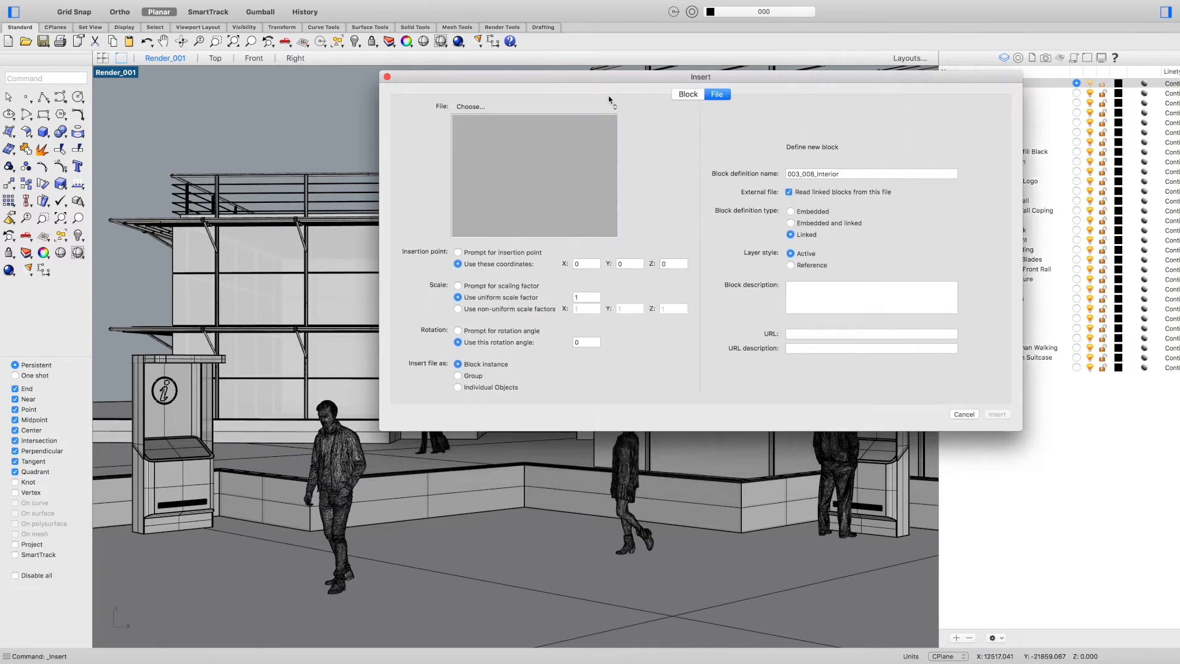
{"action": "left_click", "coordinate": [480, 106]}
{"action": "left_click", "coordinate": [480, 107]}
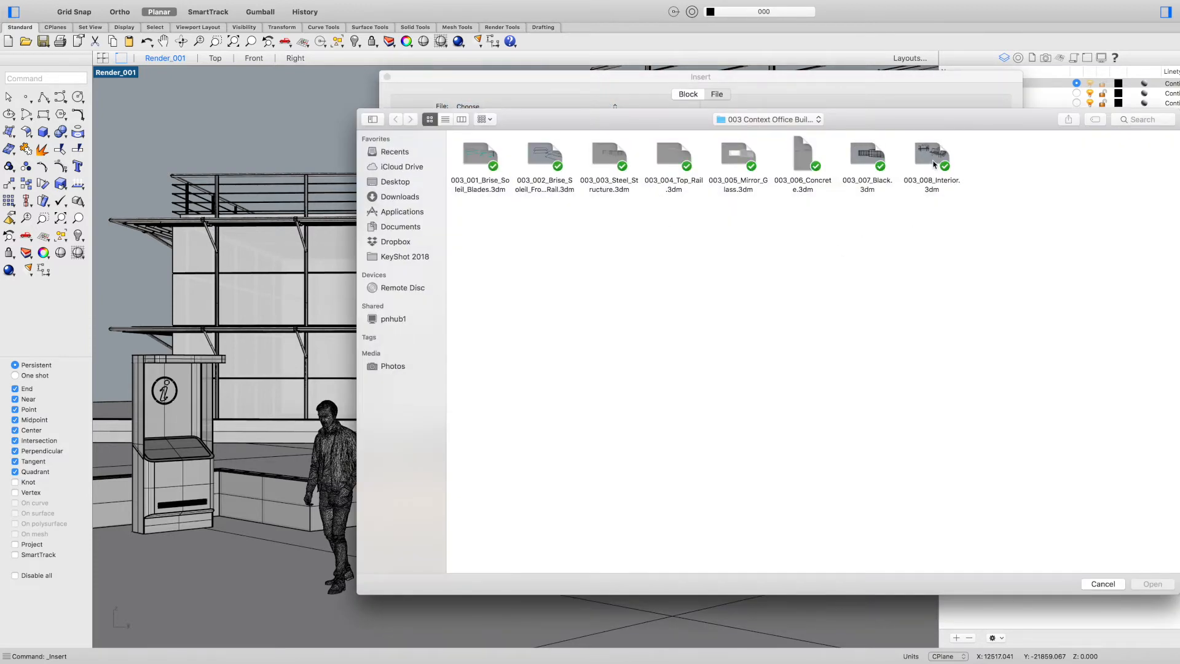
{"action": "left_click", "coordinate": [934, 165]}
{"action": "left_click", "coordinate": [1148, 585]}
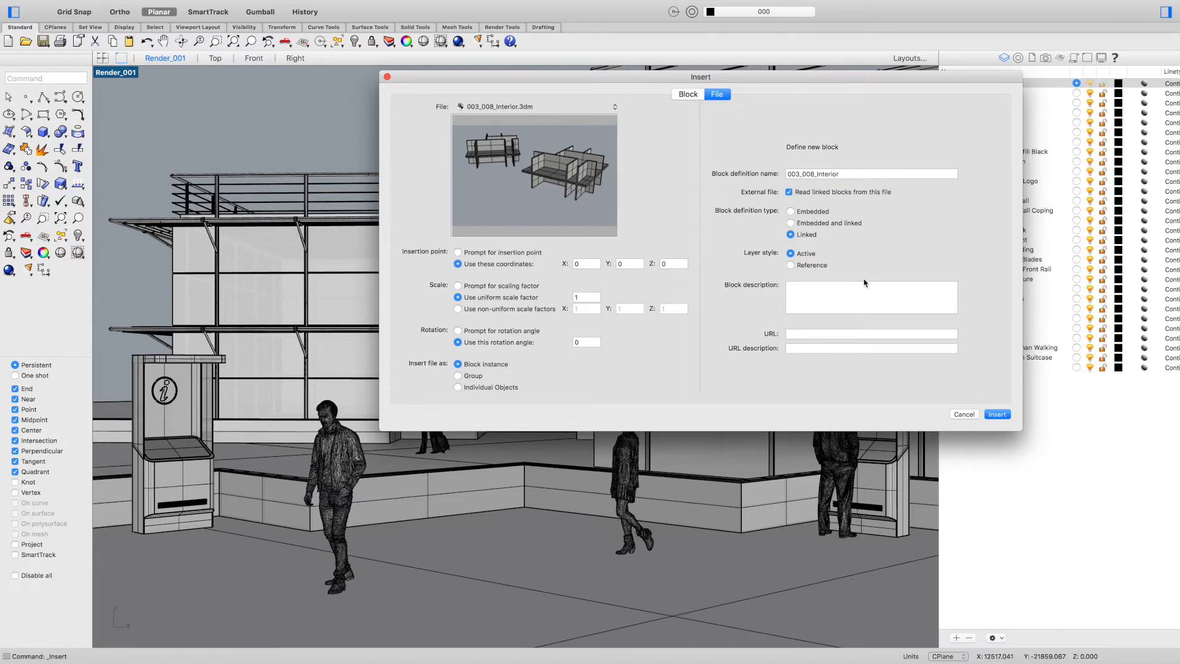
{"action": "left_click", "coordinate": [1003, 417]}
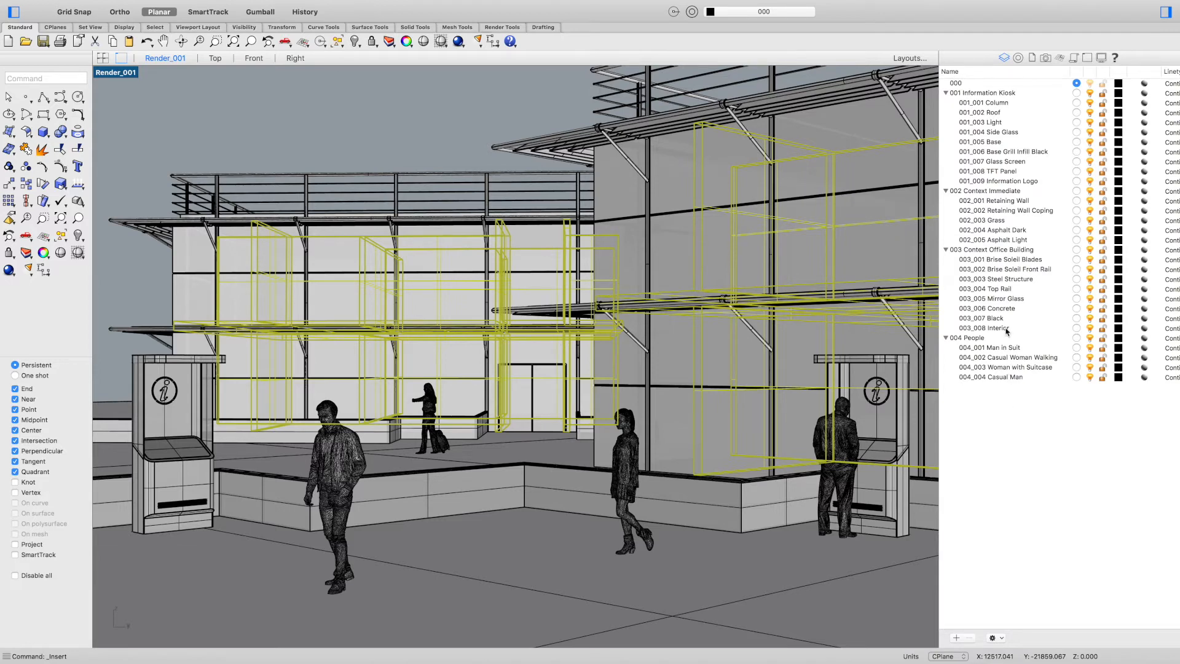
- Move the inserted interior block to the 003_008 Interior layer and clear the selection
{"action": "left_click", "coordinate": [971, 329]}
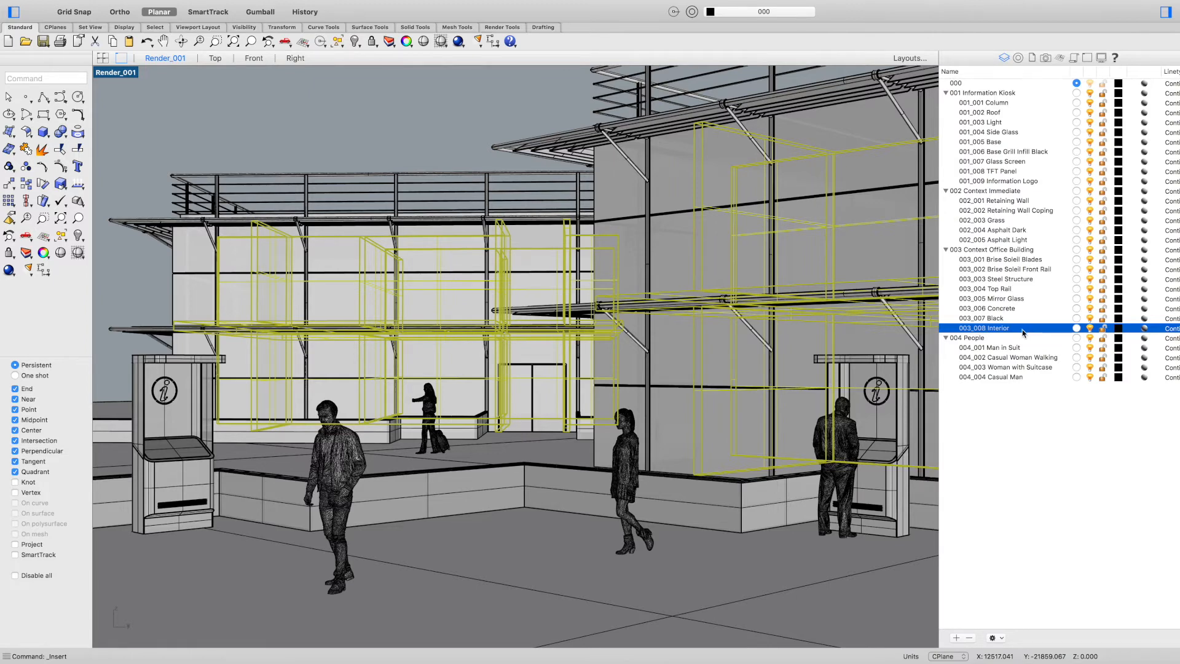
{"action": "right_click", "coordinate": [1023, 332]}
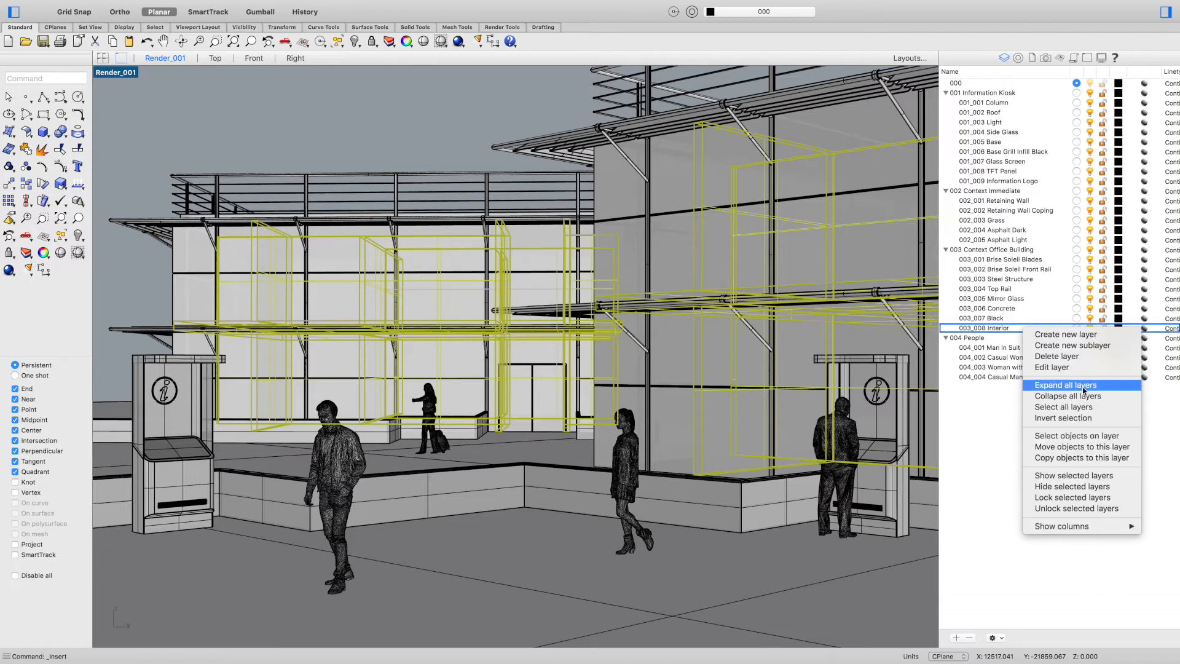
{"action": "left_click", "coordinate": [1085, 447]}
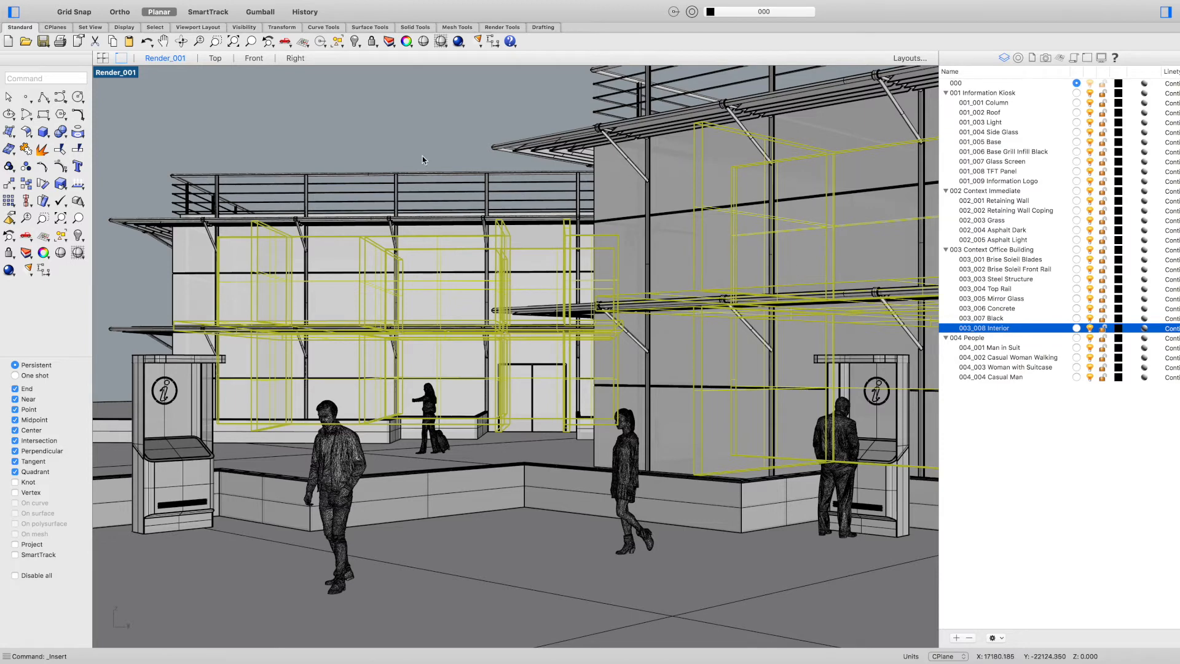
{"action": "left_click", "coordinate": [432, 131]}
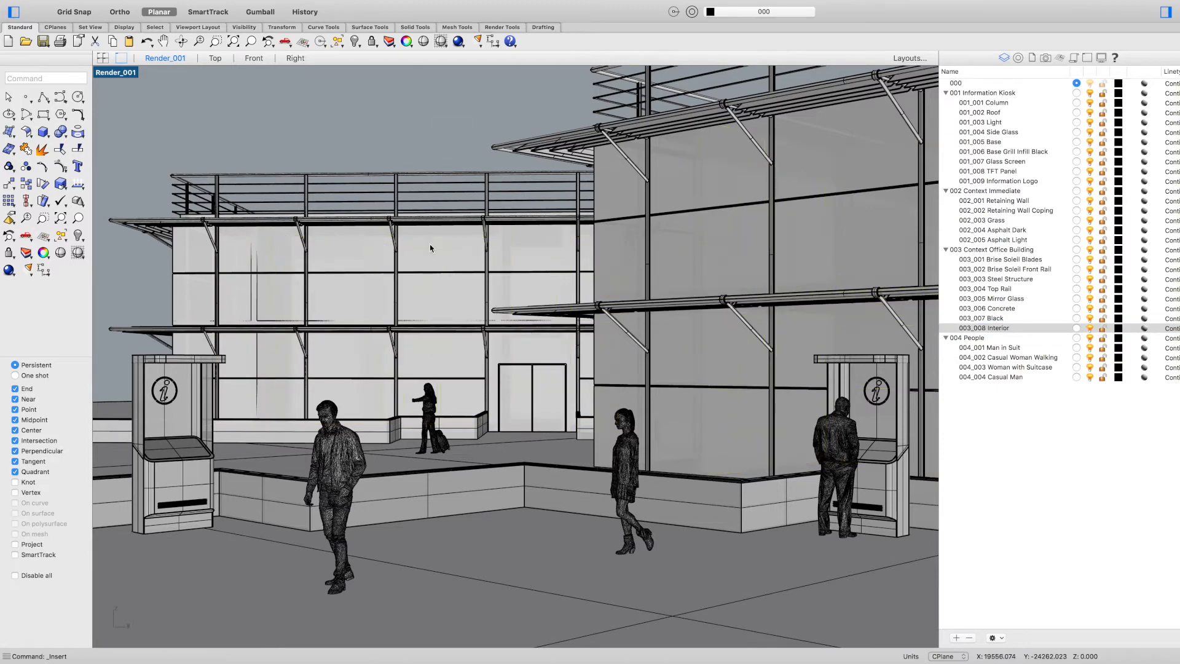
- Switch to KeyShot and hide the 003_005 Mirror Glass part of the office building
{"action": "mouse_move", "coordinate": [411, 661]}
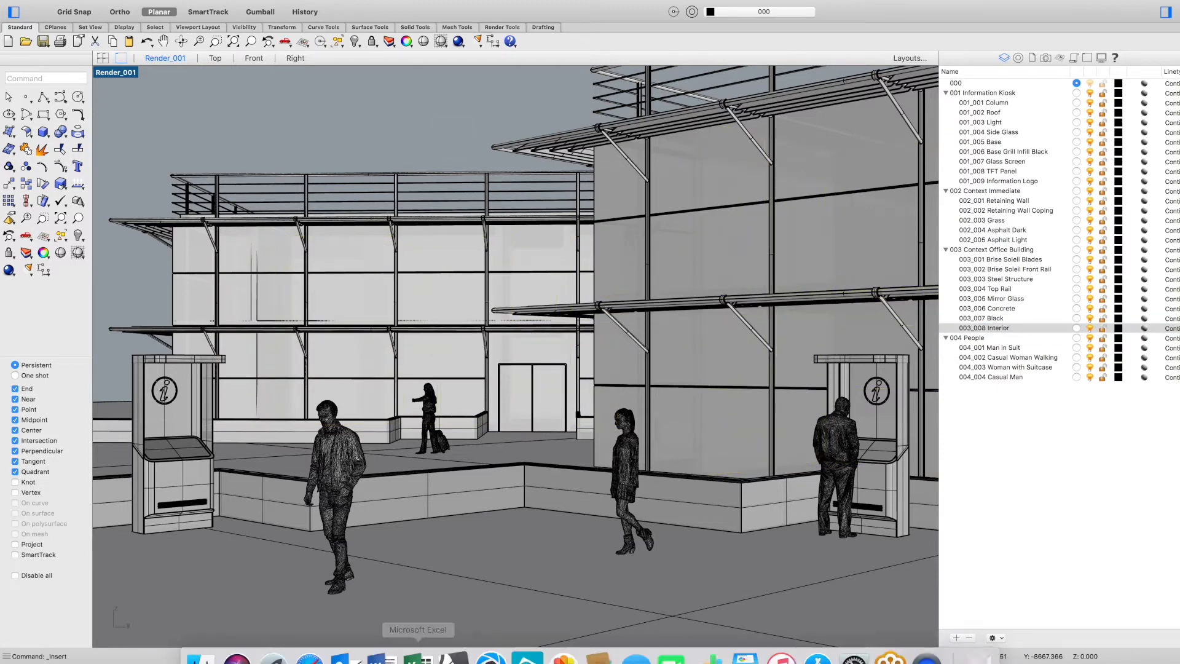
{"action": "left_click", "coordinate": [482, 654]}
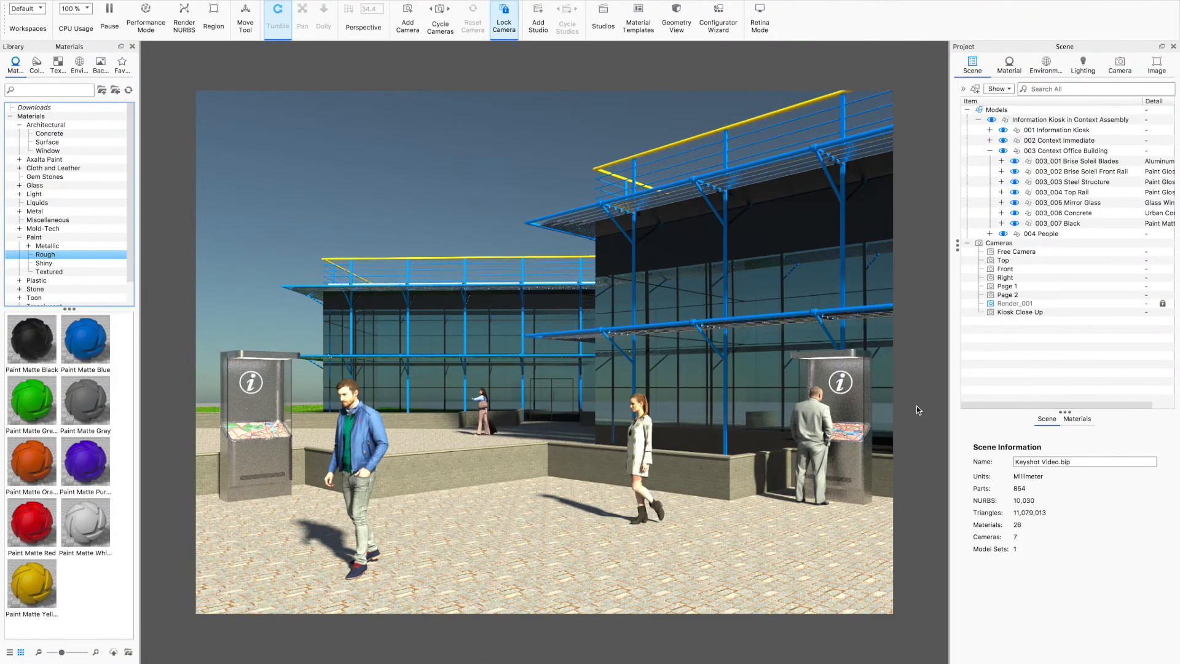
{"action": "left_click", "coordinate": [1015, 202]}
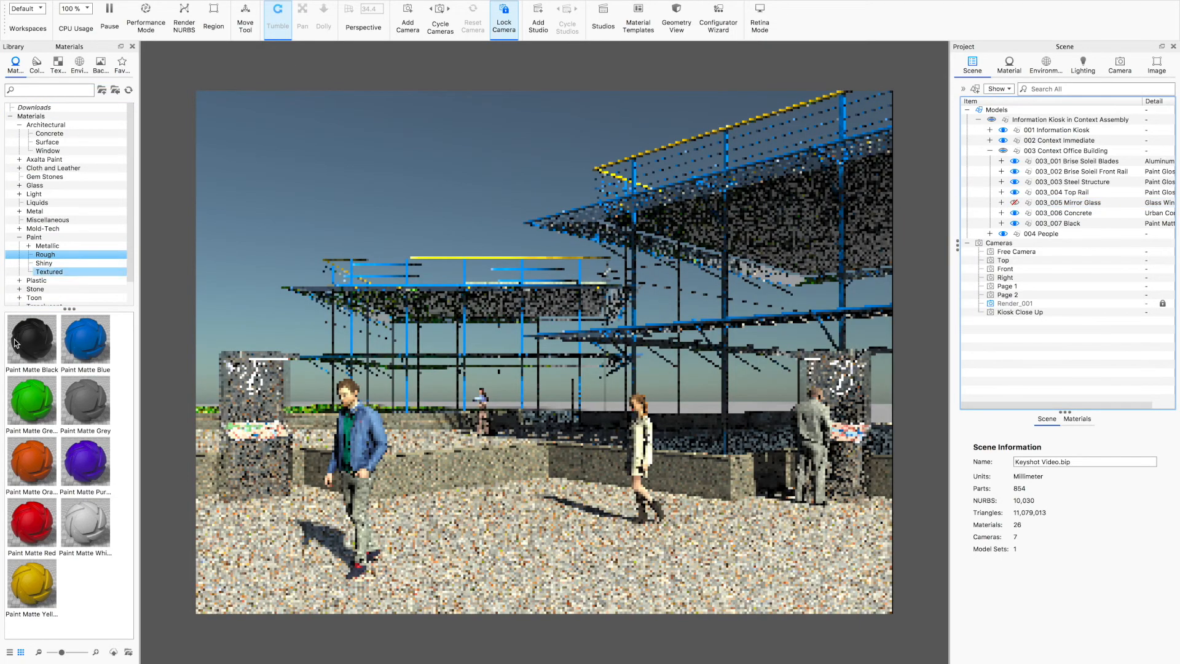
- Switch back to Rhino and run KeyShot7Render to update the KeyShot scene with the interior block
{"action": "mouse_move", "coordinate": [443, 661]}
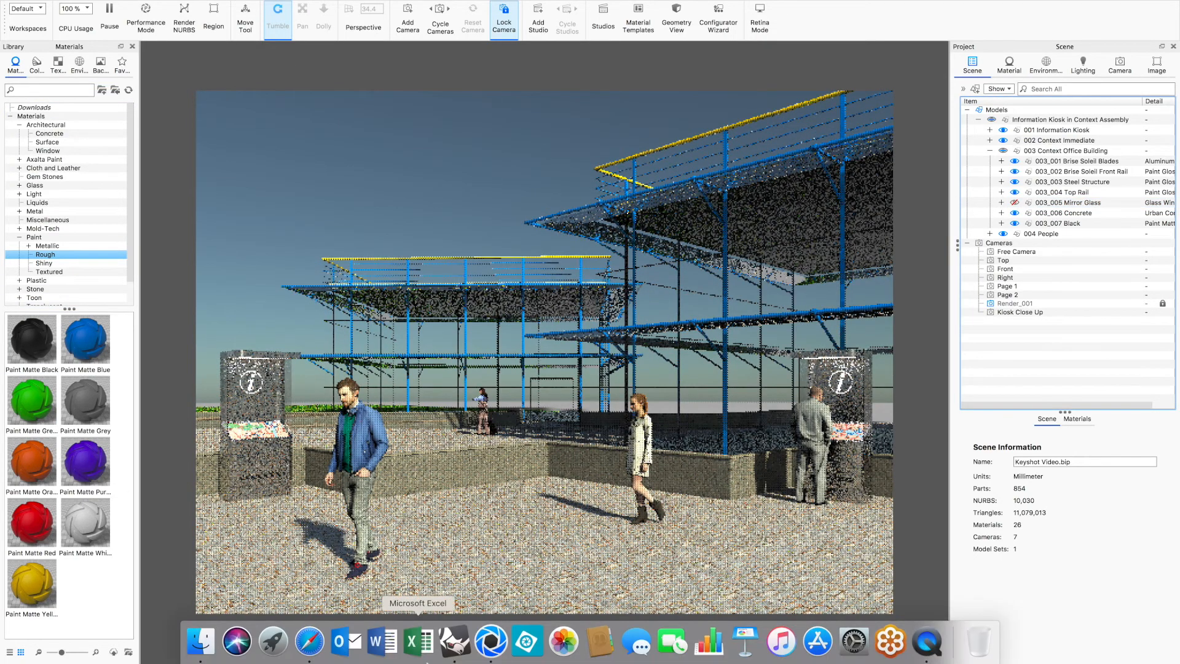
{"action": "left_click", "coordinate": [468, 655]}
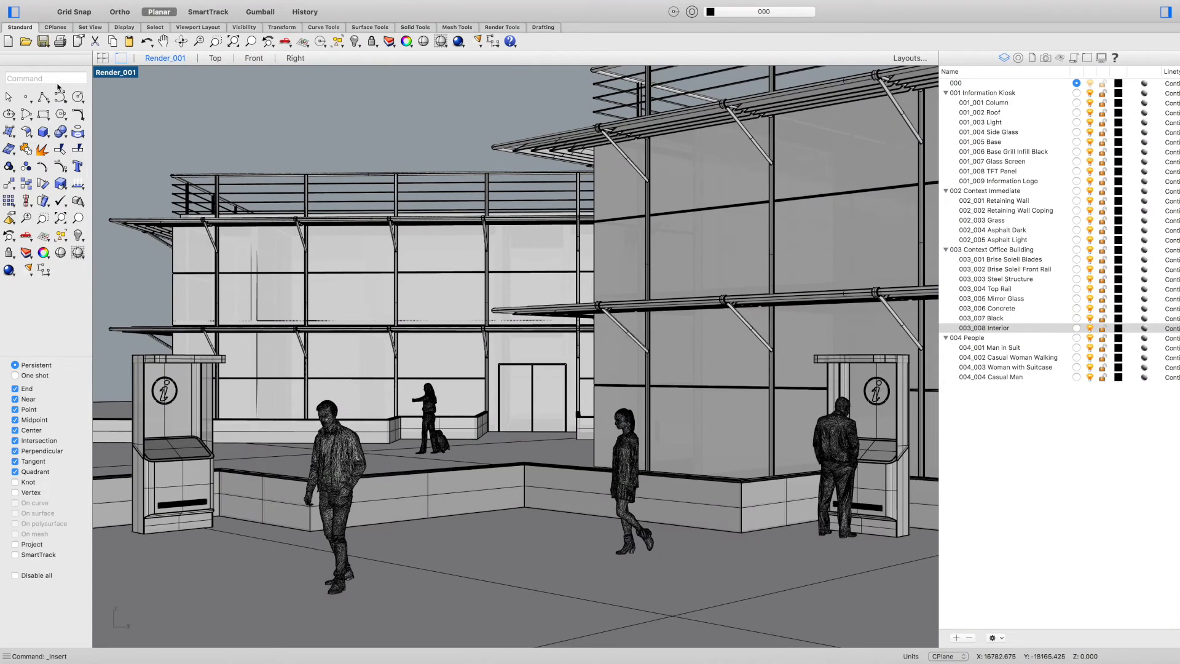
{"action": "type", "text": "KeyShot7Render"}
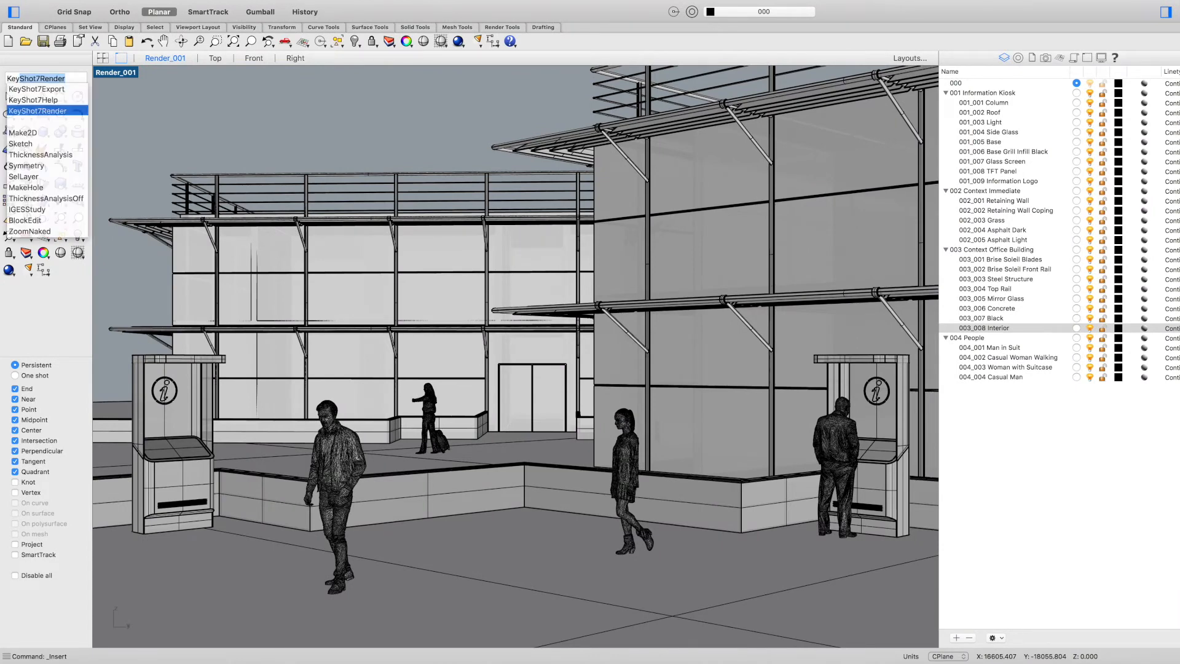
{"action": "key", "text": "Return"}
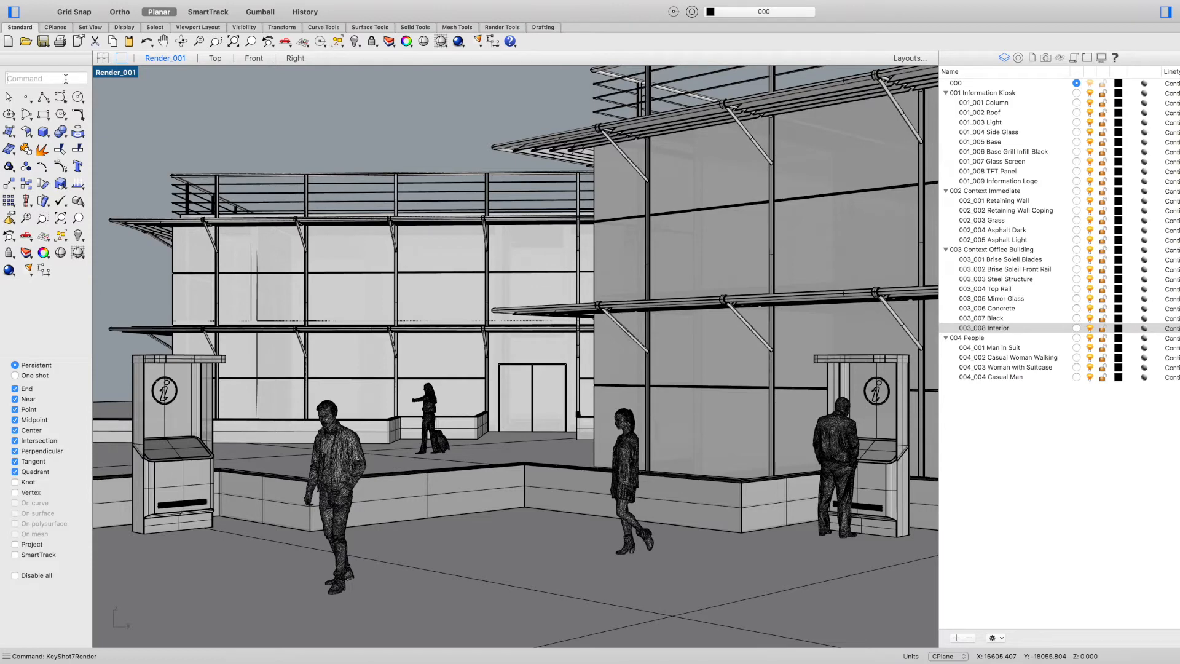
{"action": "type", "text": "KeyShot7Render"}
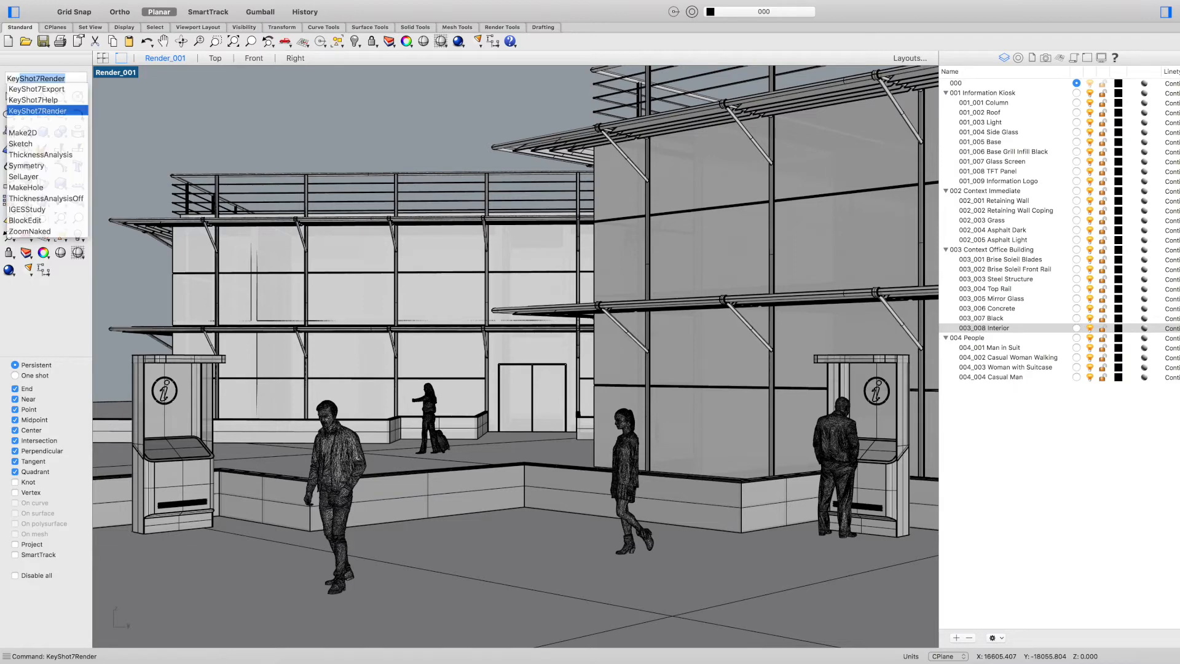
{"action": "key", "text": "Return"}
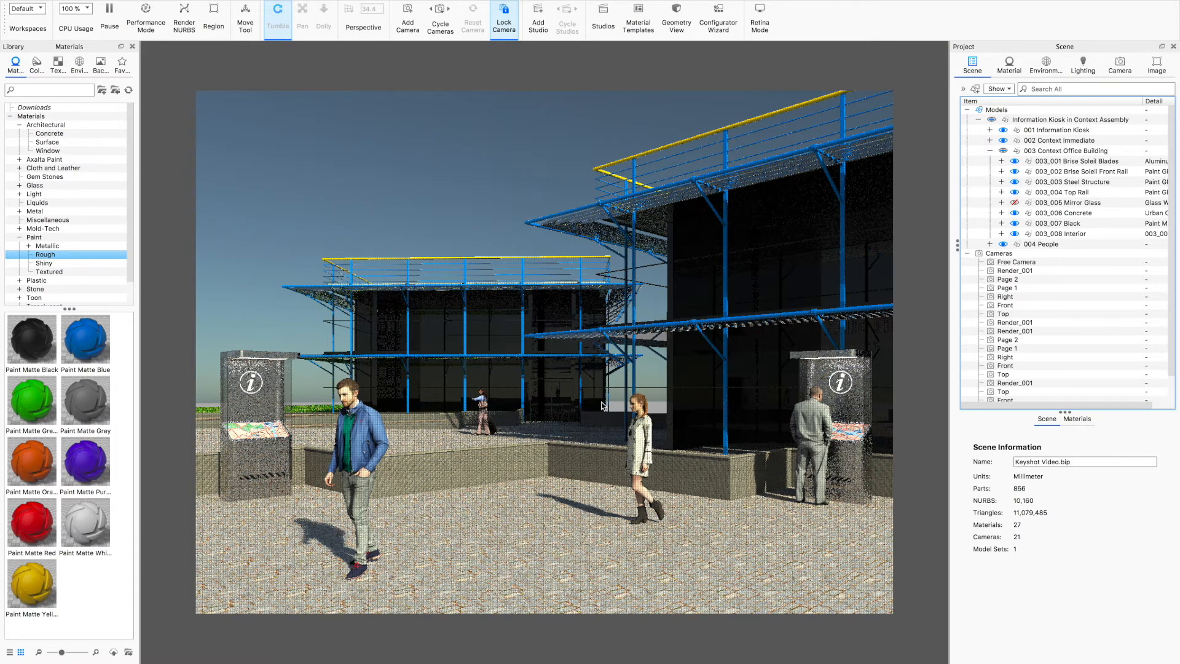
- Apply the rough Paint Matte White material to 003_008 Interior and unhide 003_005 Mirror Glass
{"action": "left_click", "coordinate": [1099, 234]}
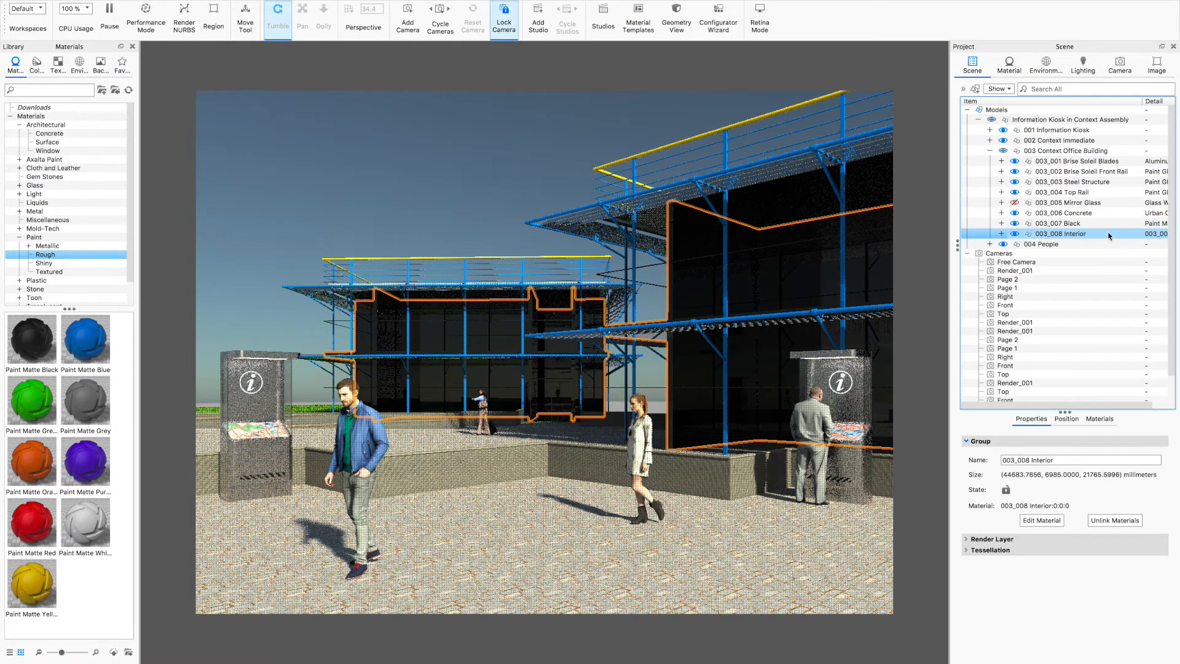
{"action": "mouse_move", "coordinate": [84, 541]}
{"action": "left_mouse_down"}
{"action": "mouse_move", "coordinate": [779, 233]}
{"action": "mouse_move", "coordinate": [1080, 188]}
{"action": "mouse_move", "coordinate": [1061, 237]}
{"action": "left_mouse_up"}
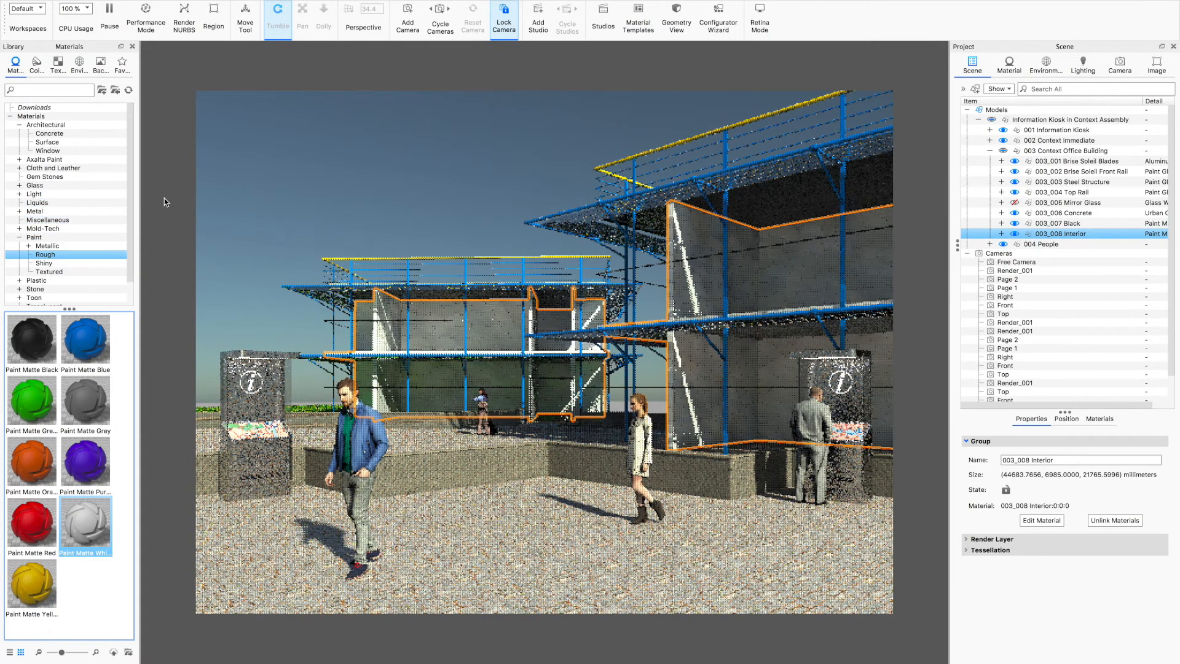
{"action": "left_click", "coordinate": [1058, 223], "text": "shift"}
{"action": "left_click", "coordinate": [1015, 204], "text": "ctrl"}
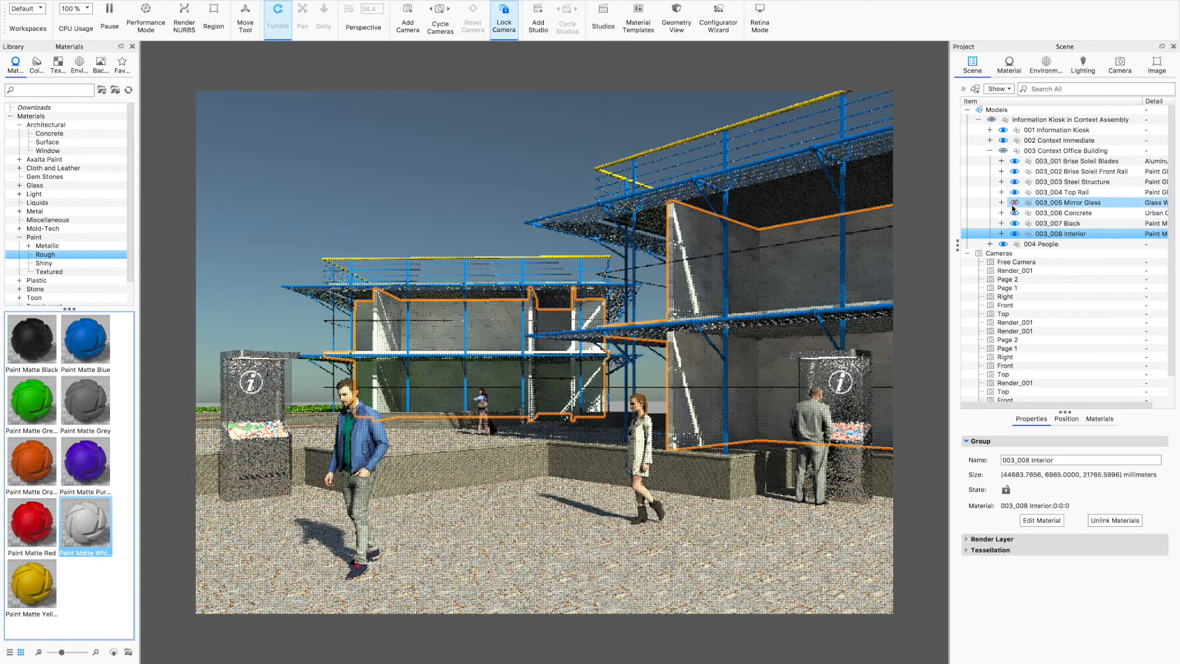
{"action": "left_click", "coordinate": [1015, 204]}
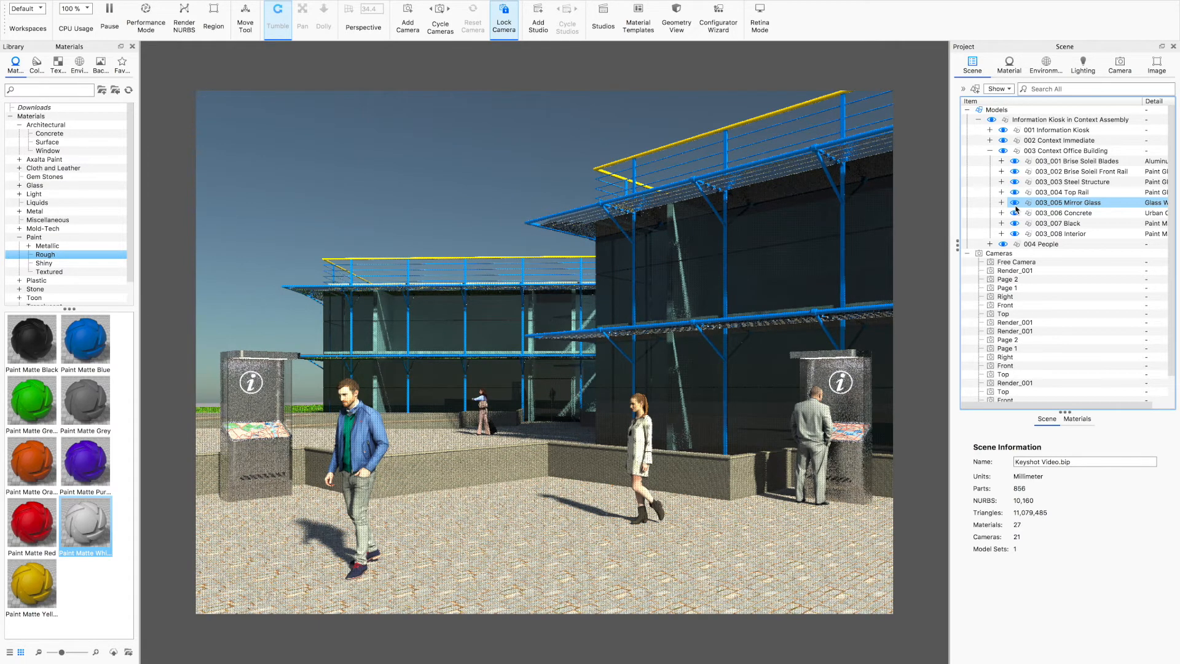
- Edit the 003_005 Mirror Glass material and set its refractive index to 1.674
{"action": "left_click", "coordinate": [1084, 204]}
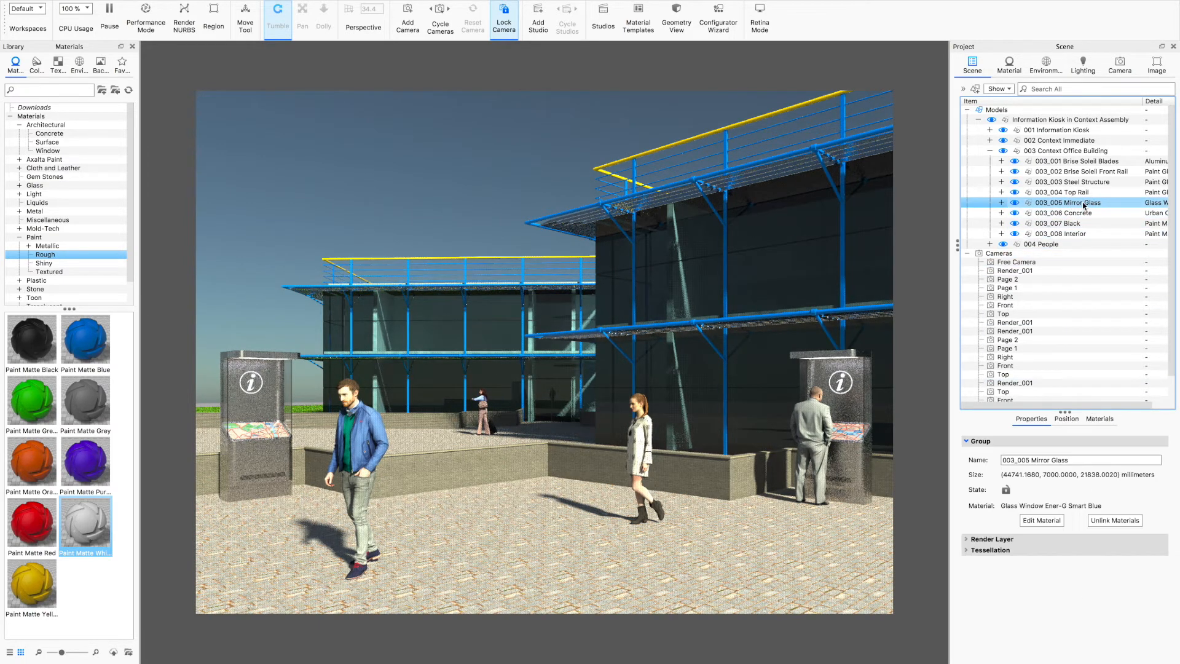
{"action": "left_click", "coordinate": [1043, 520]}
{"action": "left_click_drag", "start_coordinate": [1010, 193], "coordinate": [1031, 194]}
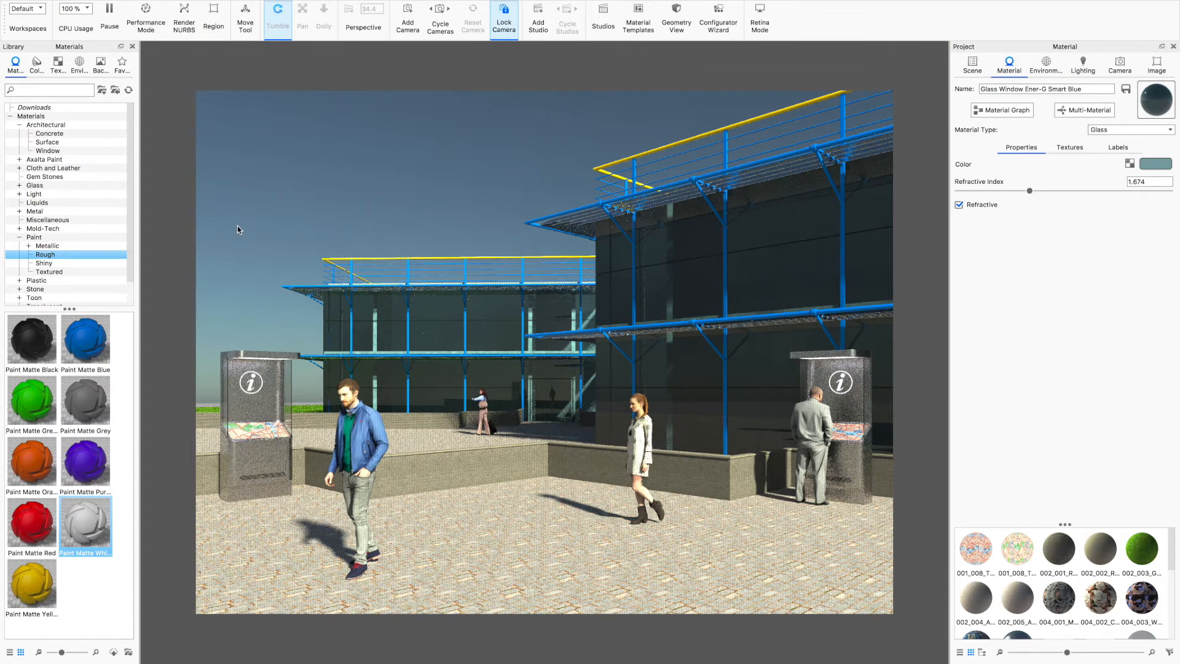
- Set the environment background to a backplate image, loading Keyshot Video Backplate.jpg
{"action": "left_click", "coordinate": [1047, 66]}
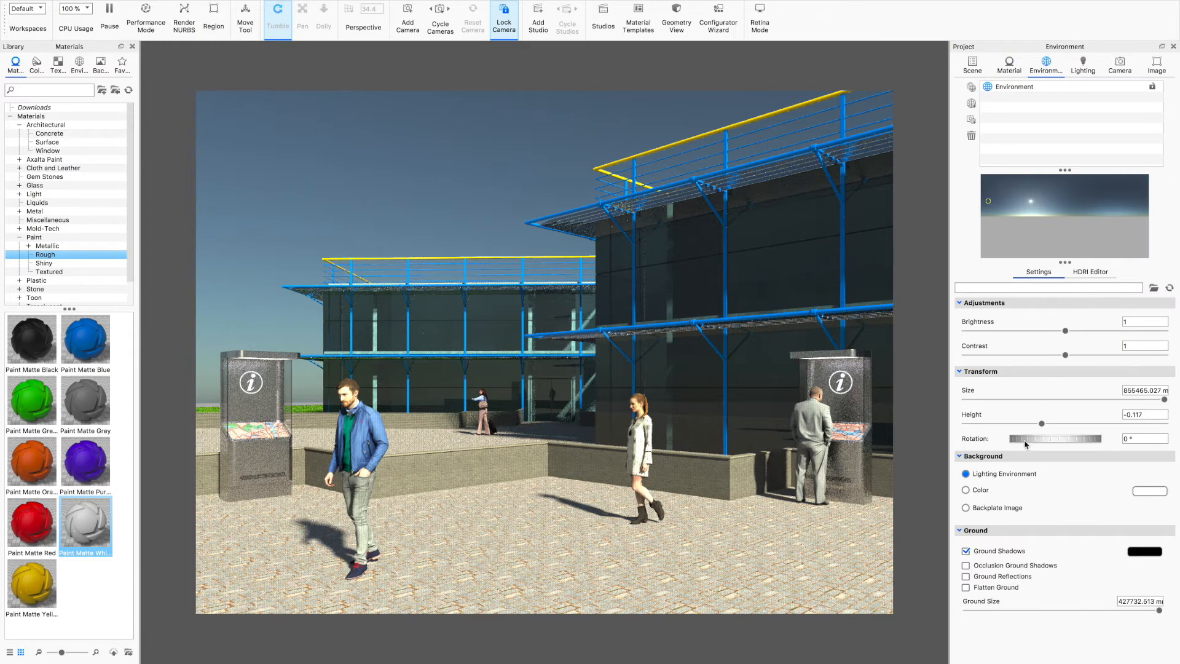
{"action": "left_click", "coordinate": [966, 508]}
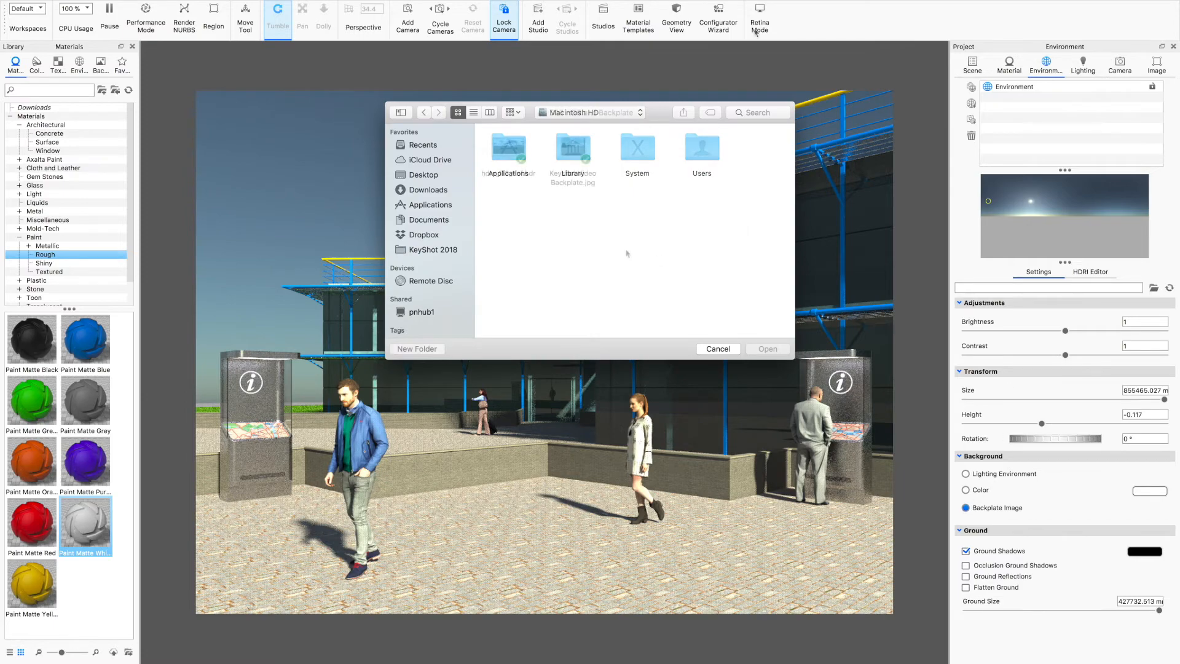
{"action": "double_click", "coordinate": [569, 161]}
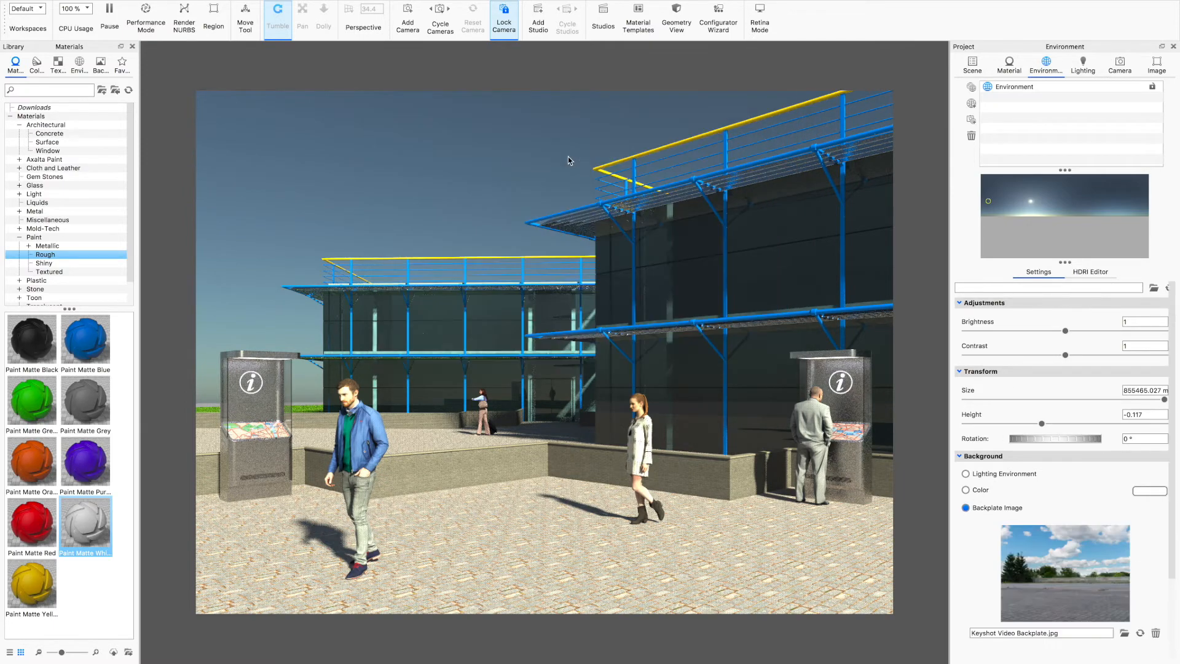
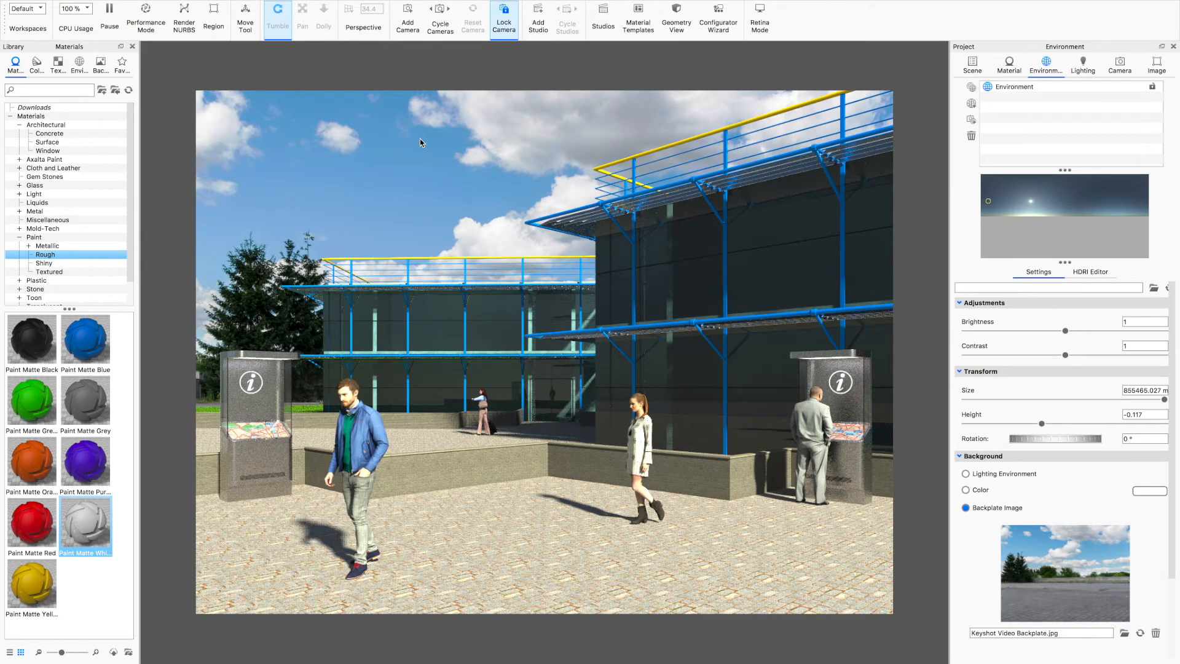
- Unlock the camera to check the Render_001 camera's position and lens settings, then lock the camera again
{"action": "left_click", "coordinate": [504, 24]}
{"action": "left_click", "coordinate": [1118, 67]}
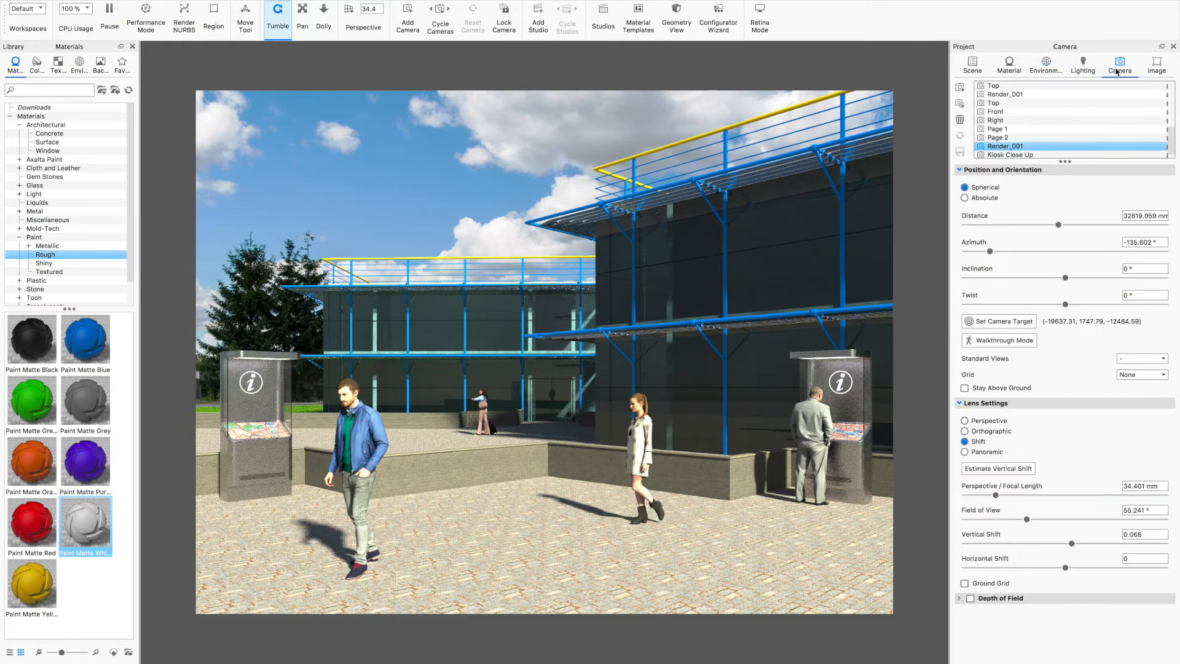
{"action": "double_click", "coordinate": [1077, 148]}
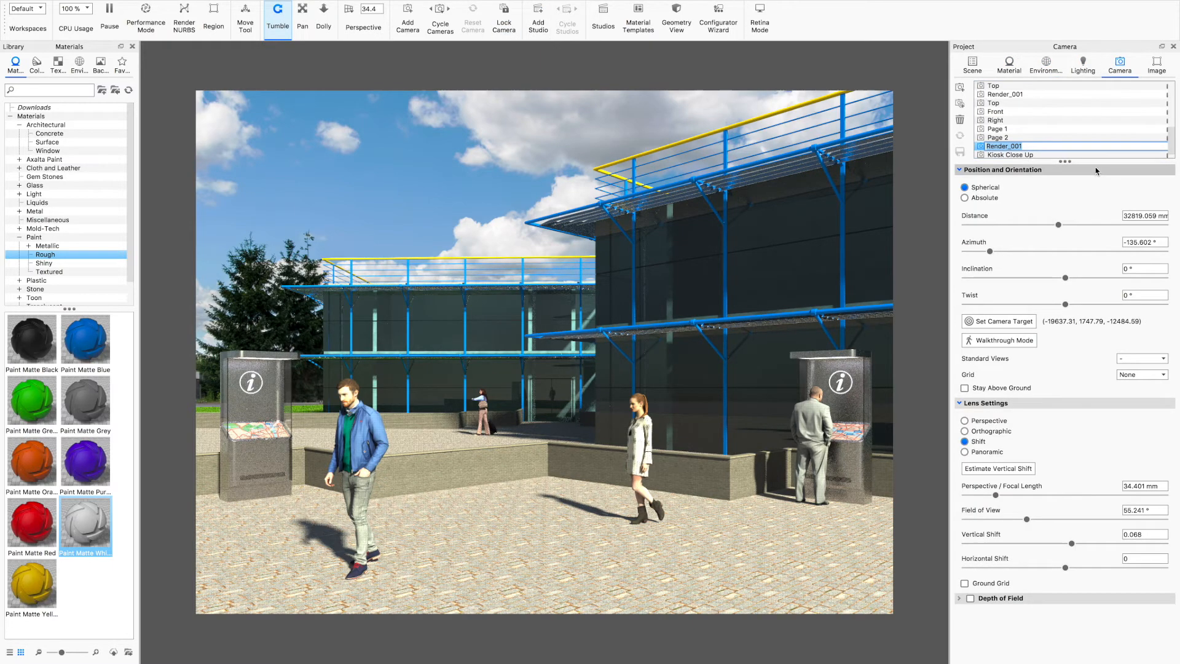
{"action": "left_click", "coordinate": [504, 23]}
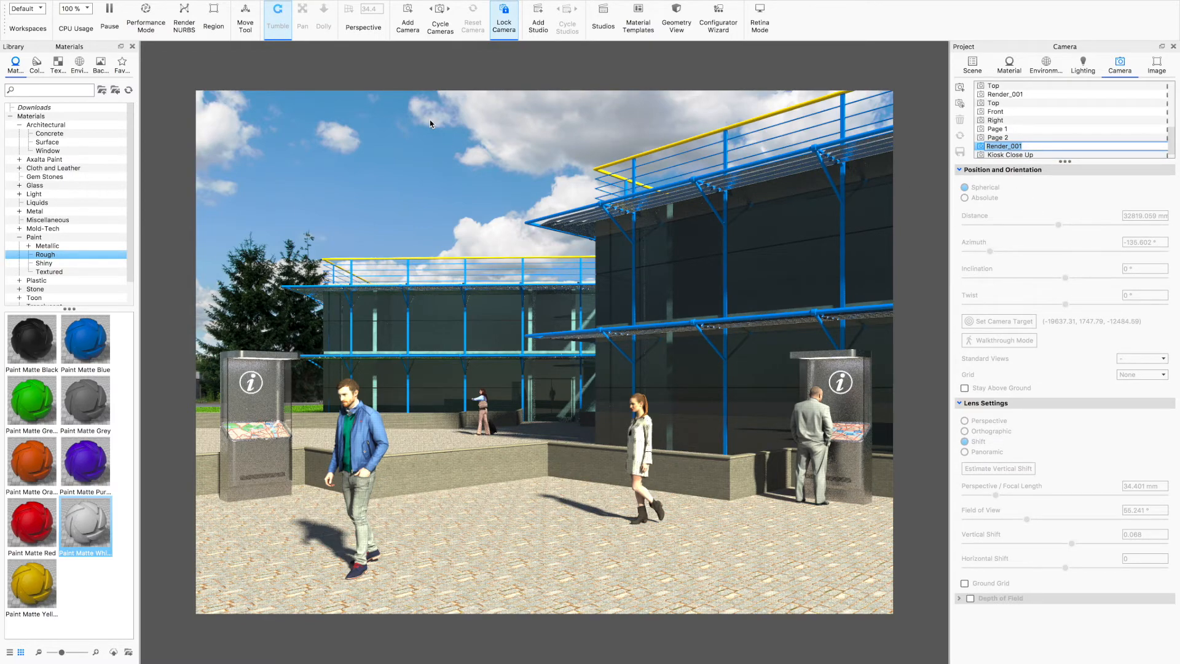
- Open the render settings for the PSD still image and turn off Include Alpha (Transparency)
{"action": "mouse_move", "coordinate": [348, 4]}
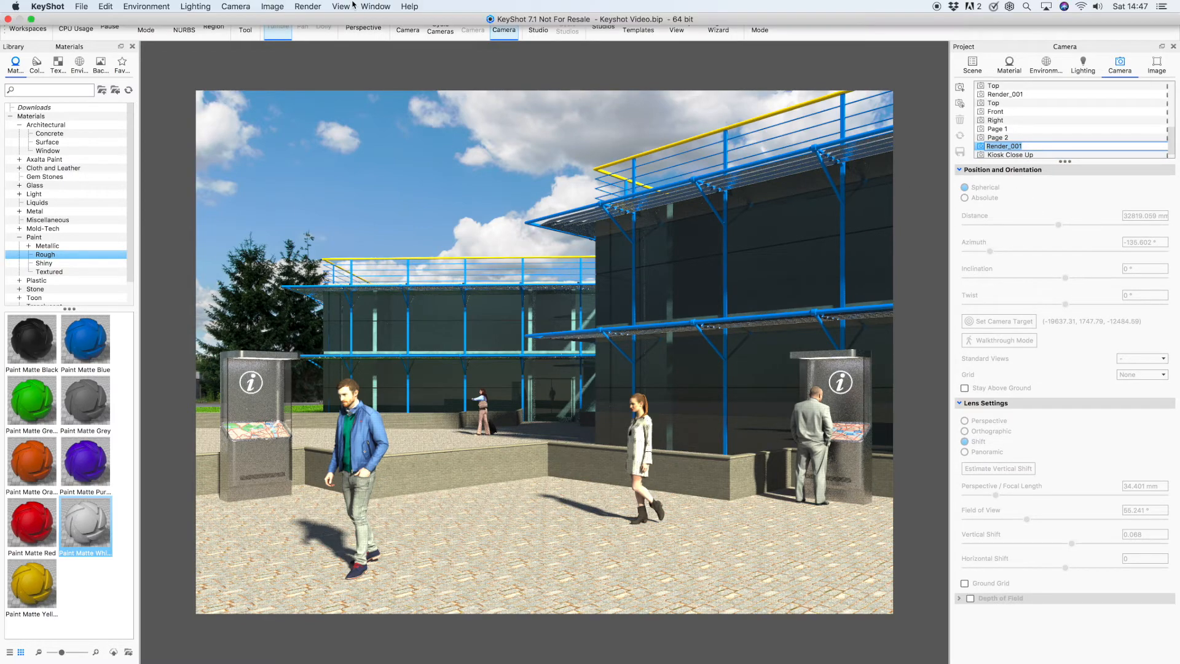
{"action": "left_click", "coordinate": [307, 7]}
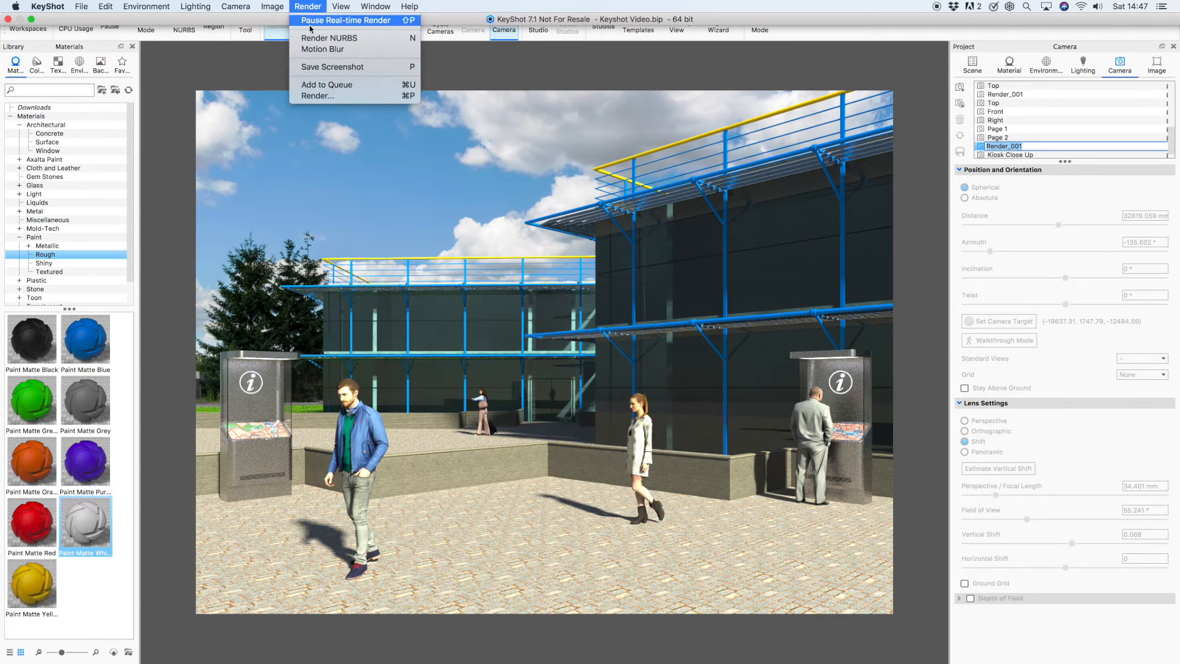
{"action": "left_click", "coordinate": [320, 96]}
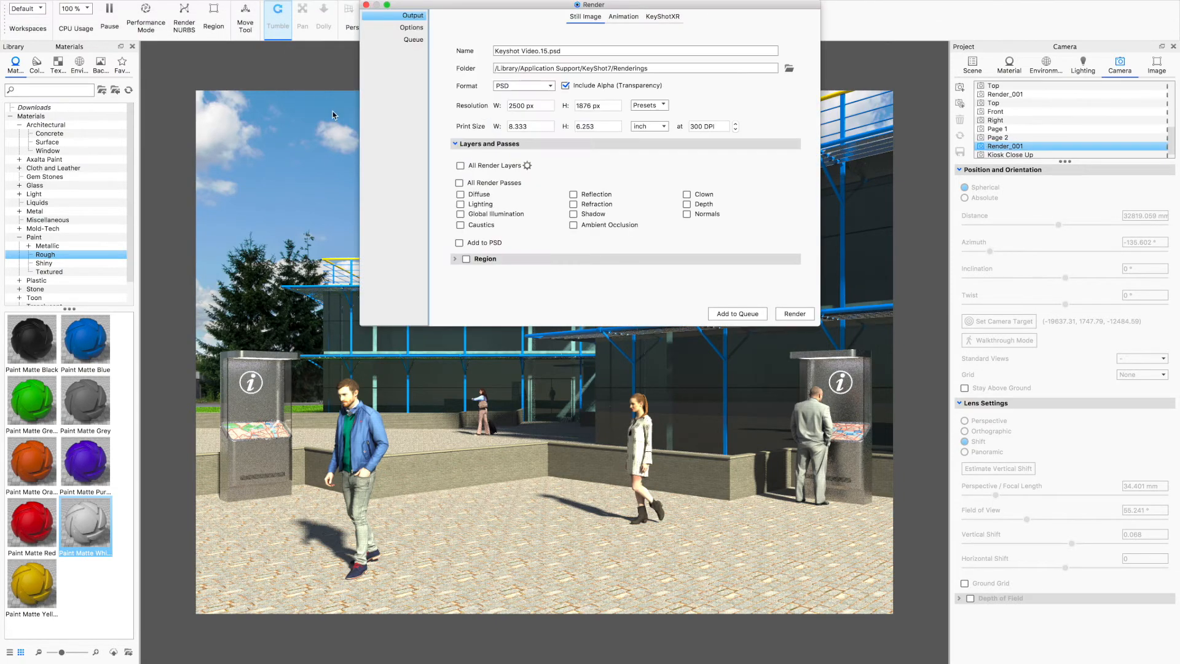
{"action": "left_click_drag", "start_coordinate": [486, 14], "coordinate": [455, 168]}
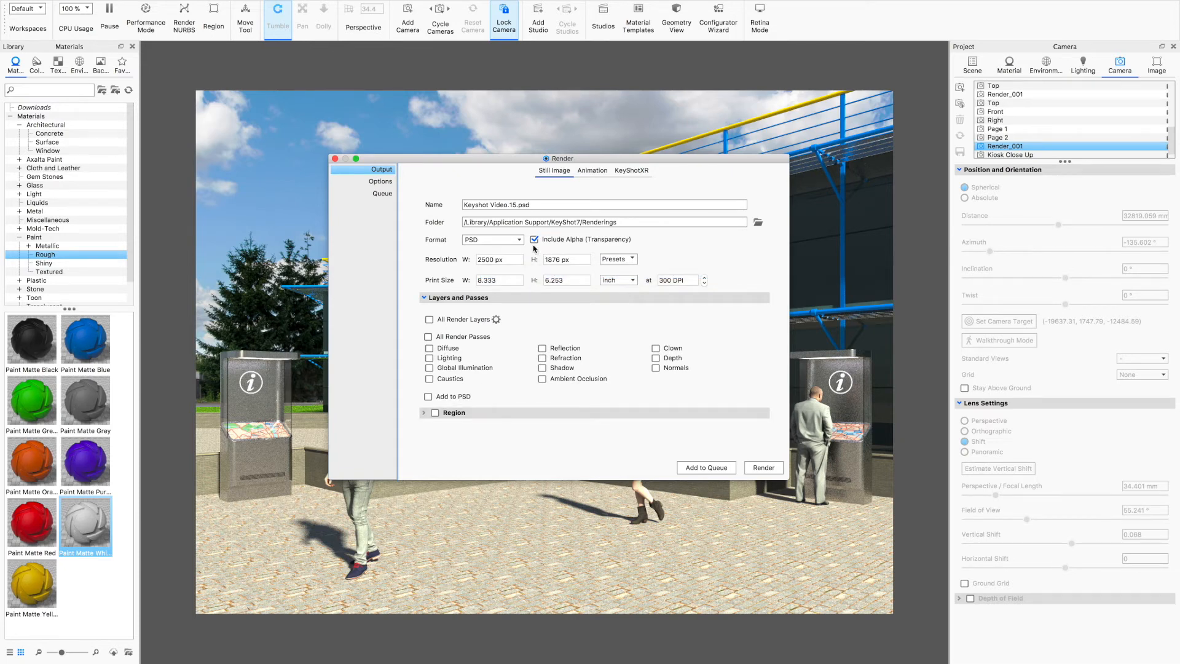
{"action": "left_click", "coordinate": [534, 241]}
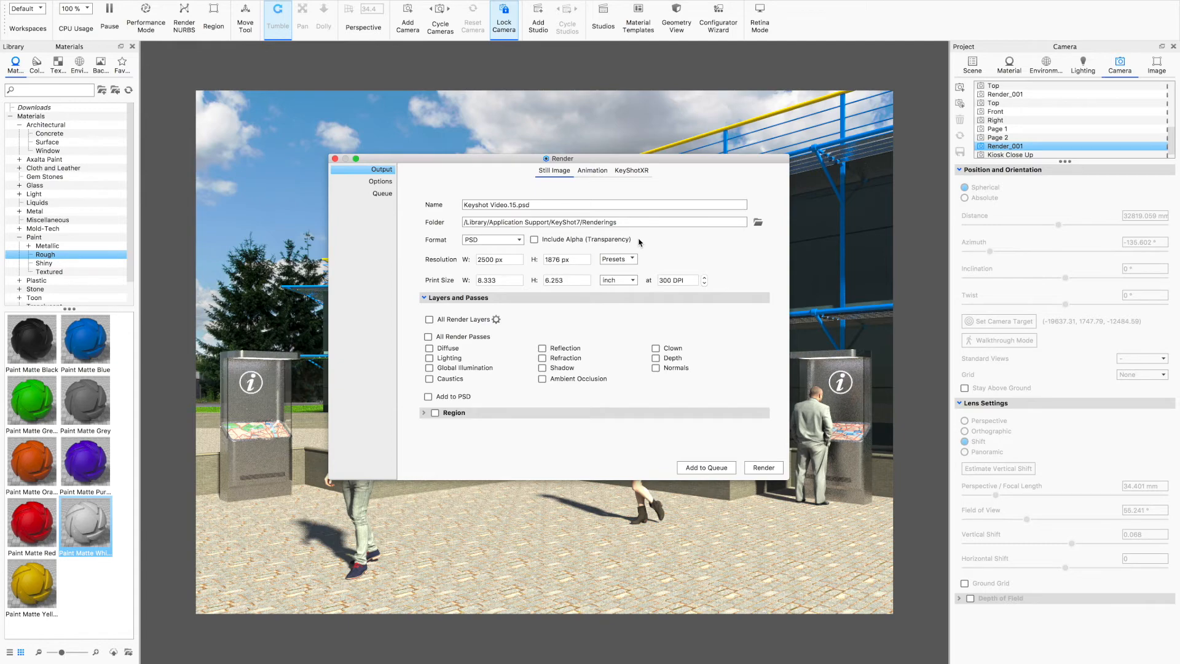
{"action": "left_click_drag", "start_coordinate": [520, 161], "coordinate": [650, 276]}
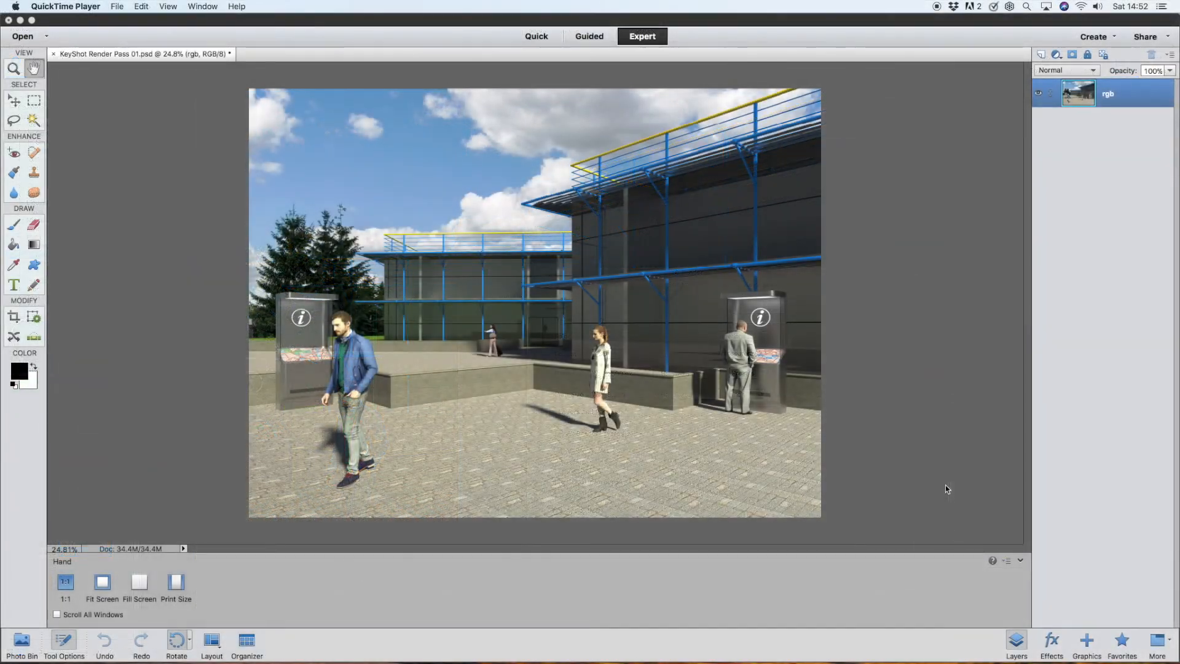
- Switch to Photoshop Elements and inspect the office glass in KeyShot Render Pass 01.psd at 100% zoom
{"action": "left_click", "coordinate": [13, 67]}
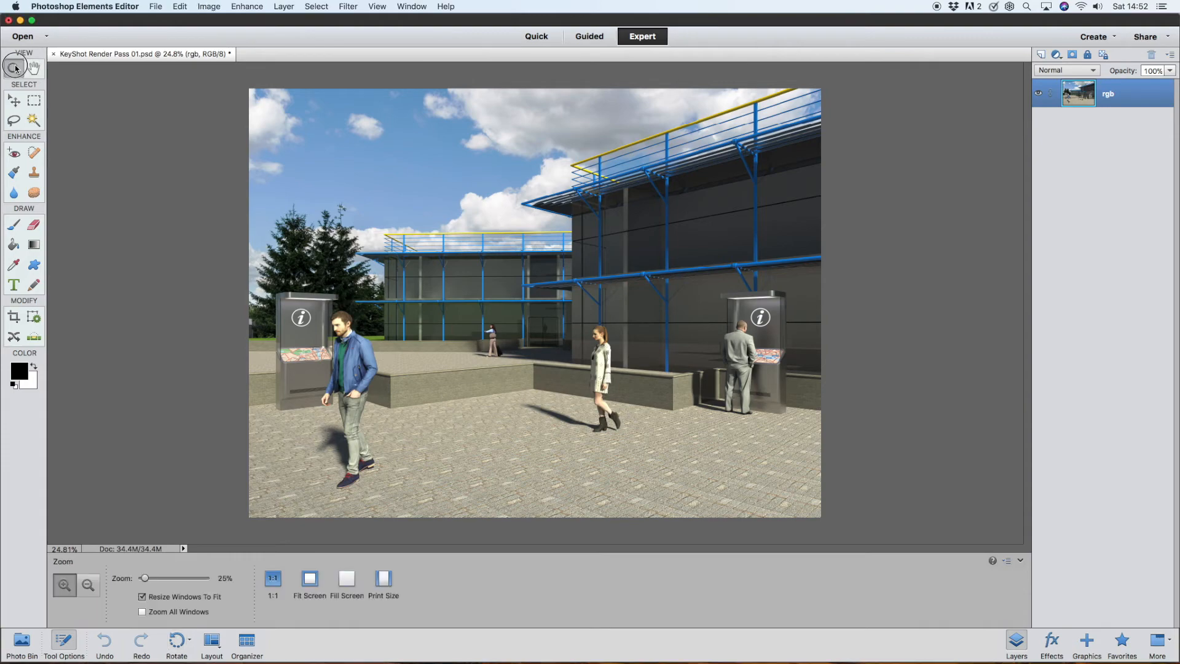
{"action": "left_click", "coordinate": [535, 303]}
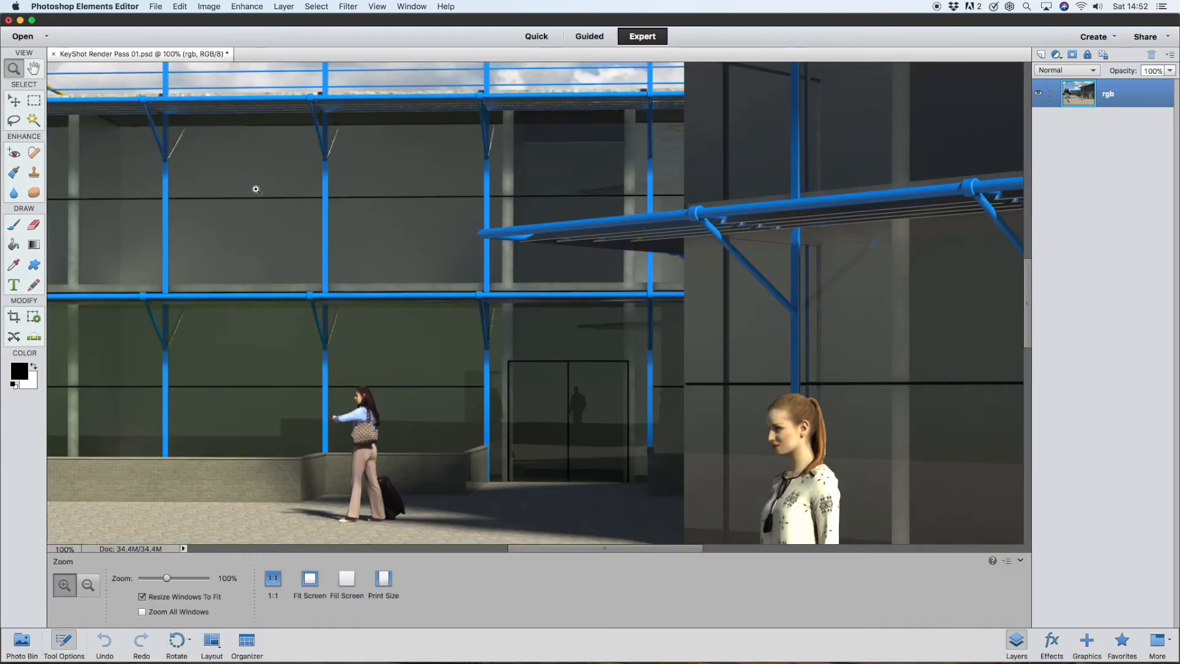
{"action": "left_click", "coordinate": [34, 68]}
{"action": "left_click_drag", "start_coordinate": [527, 474], "coordinate": [1023, 409]}
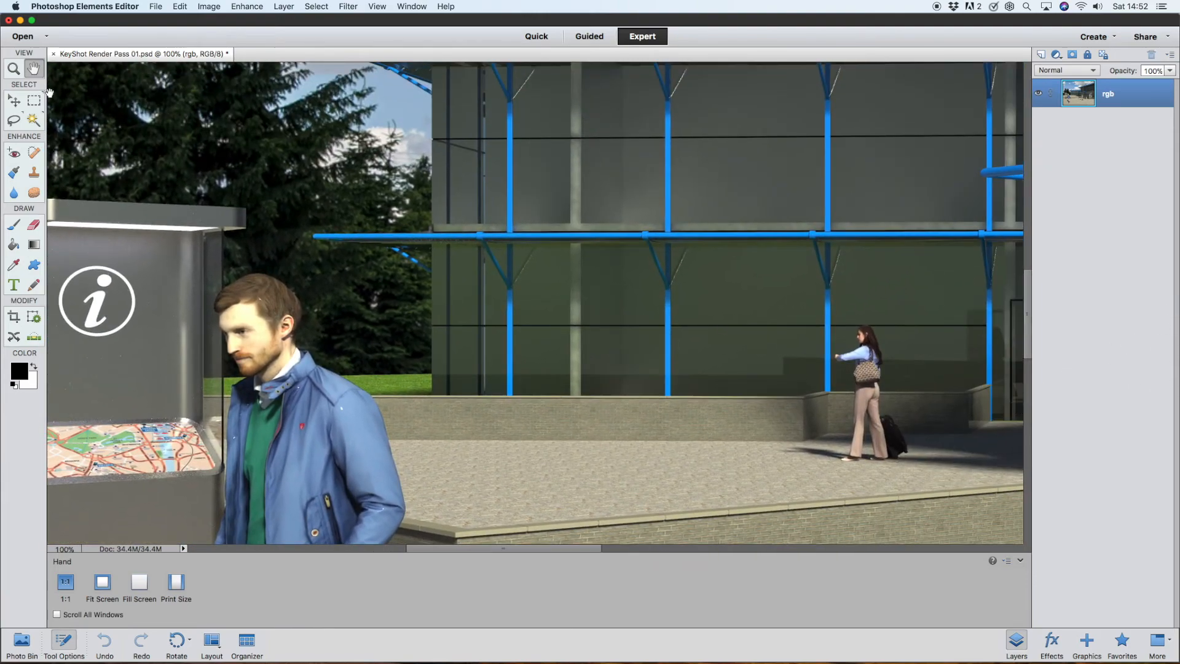
{"action": "double_click", "coordinate": [34, 68]}
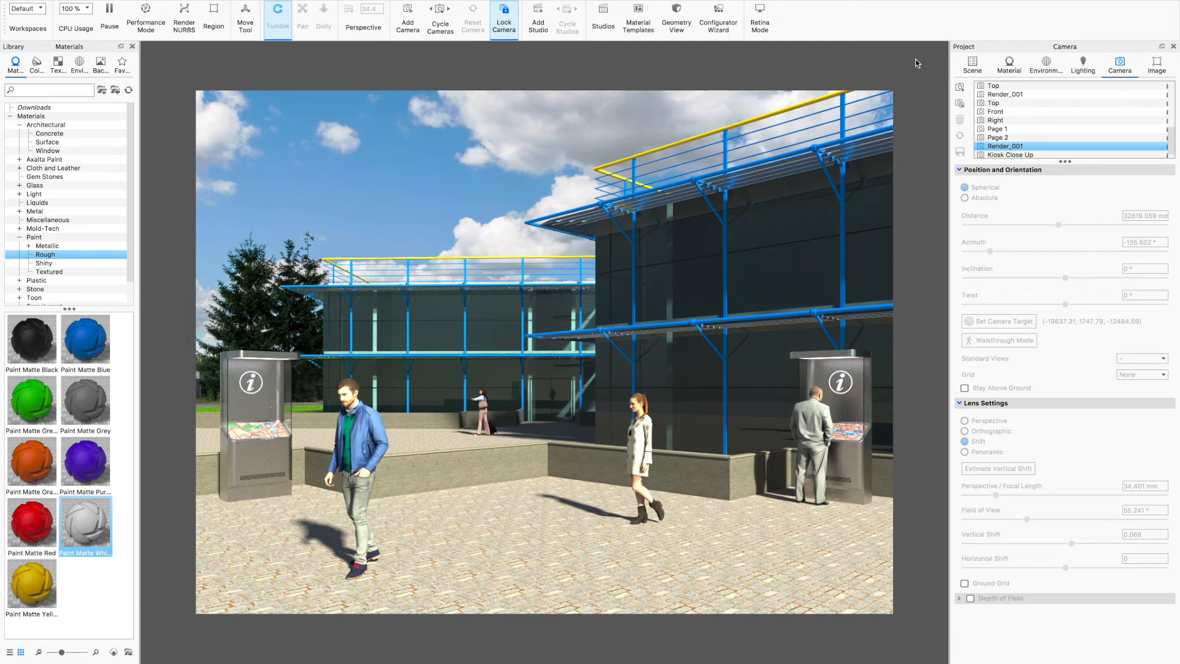
- Switch back to KeyShot and change the environment's HDRI background from Sun & Sky to an image, loading hdre_113_Ref.hdr
{"action": "left_click", "coordinate": [1047, 66]}
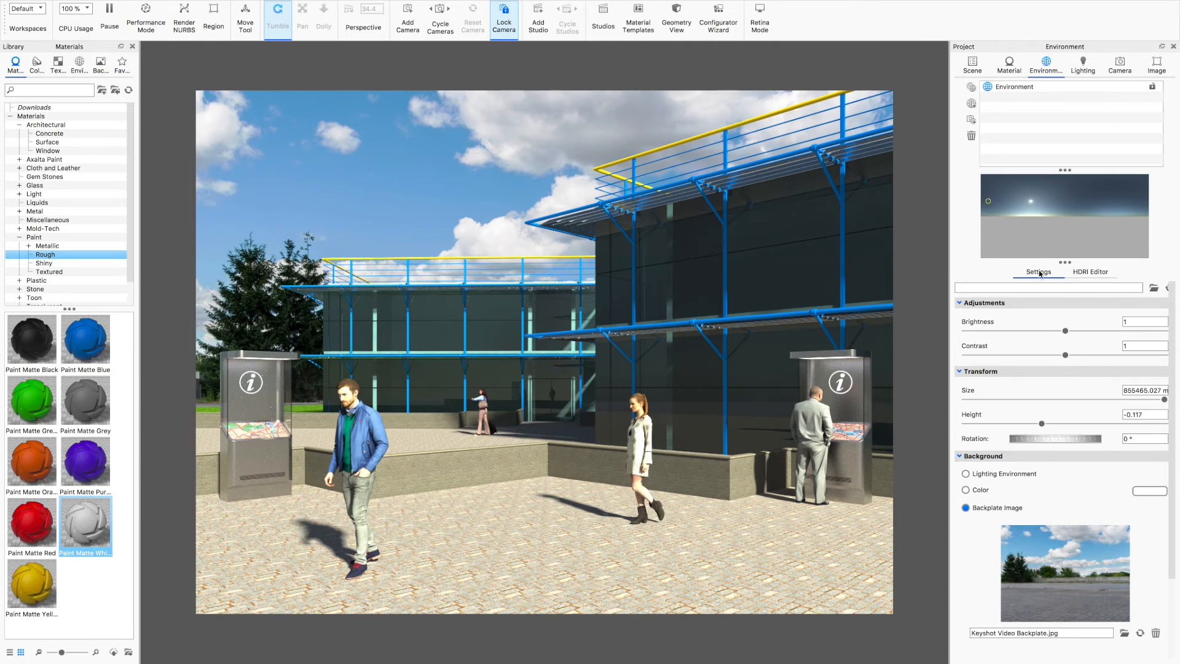
{"action": "left_click", "coordinate": [1097, 274]}
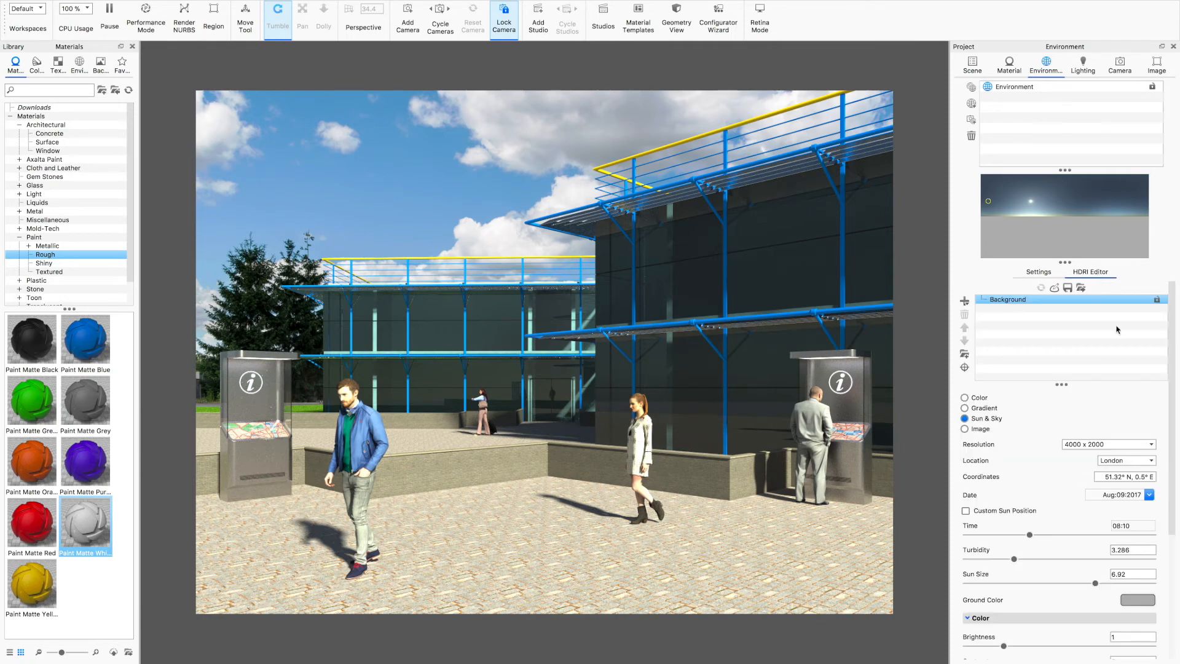
{"action": "left_click", "coordinate": [965, 429]}
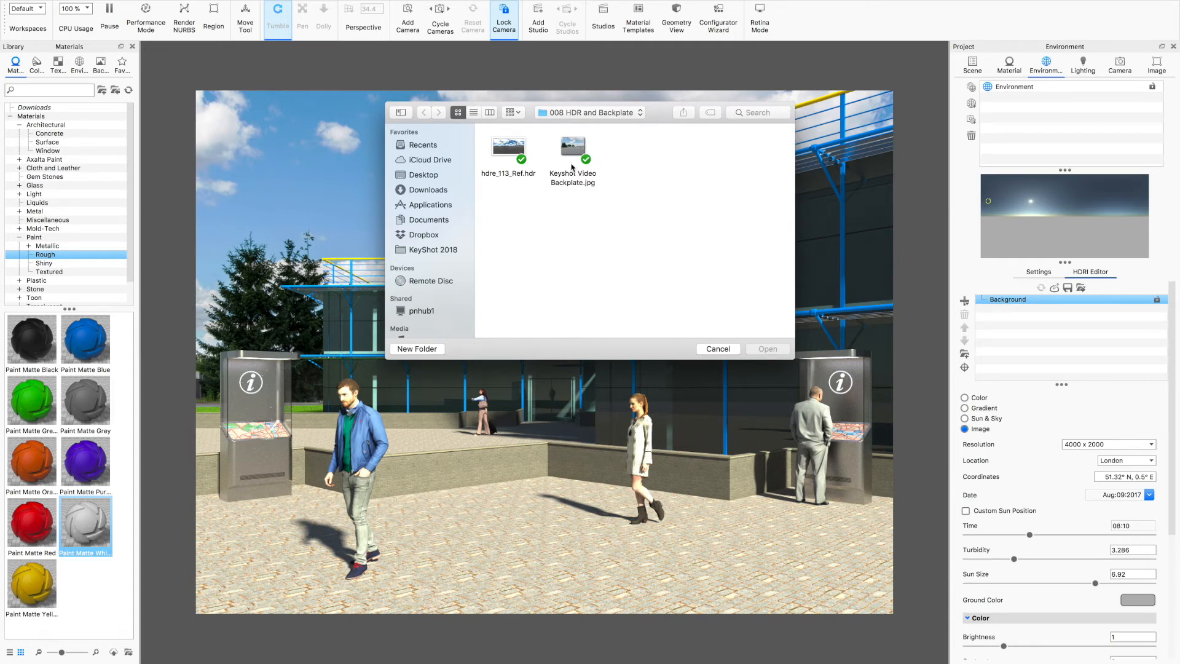
{"action": "left_click", "coordinate": [503, 147]}
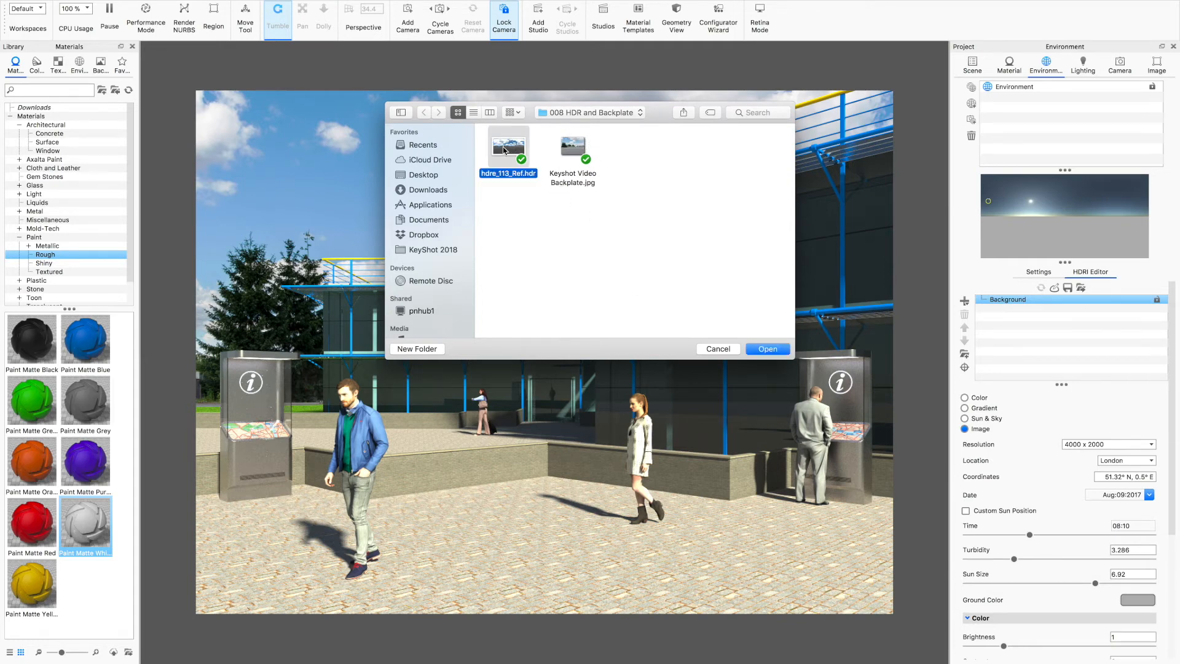
{"action": "left_click", "coordinate": [766, 350]}
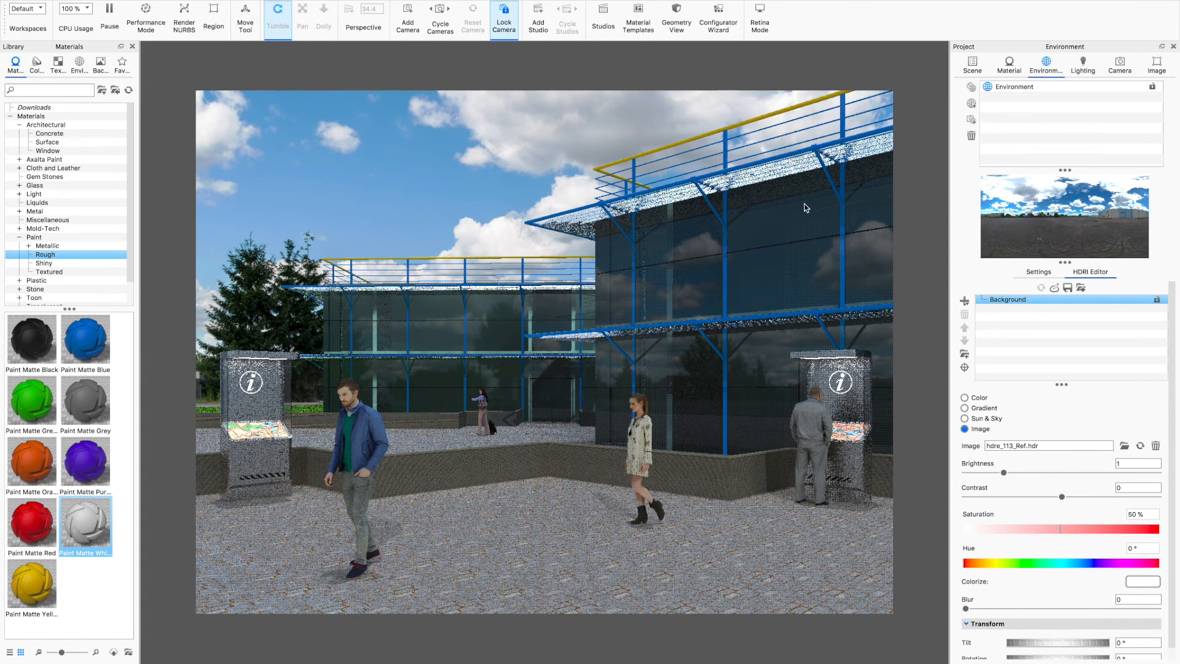
- Adjust the HDR environment's transform, setting the height to -0.146 and the rotation to 353.5°
{"action": "scroll", "coordinate": [1045, 628], "scroll_direction": "down", "scroll_amount": 1}
{"action": "left_click", "coordinate": [1039, 272]}
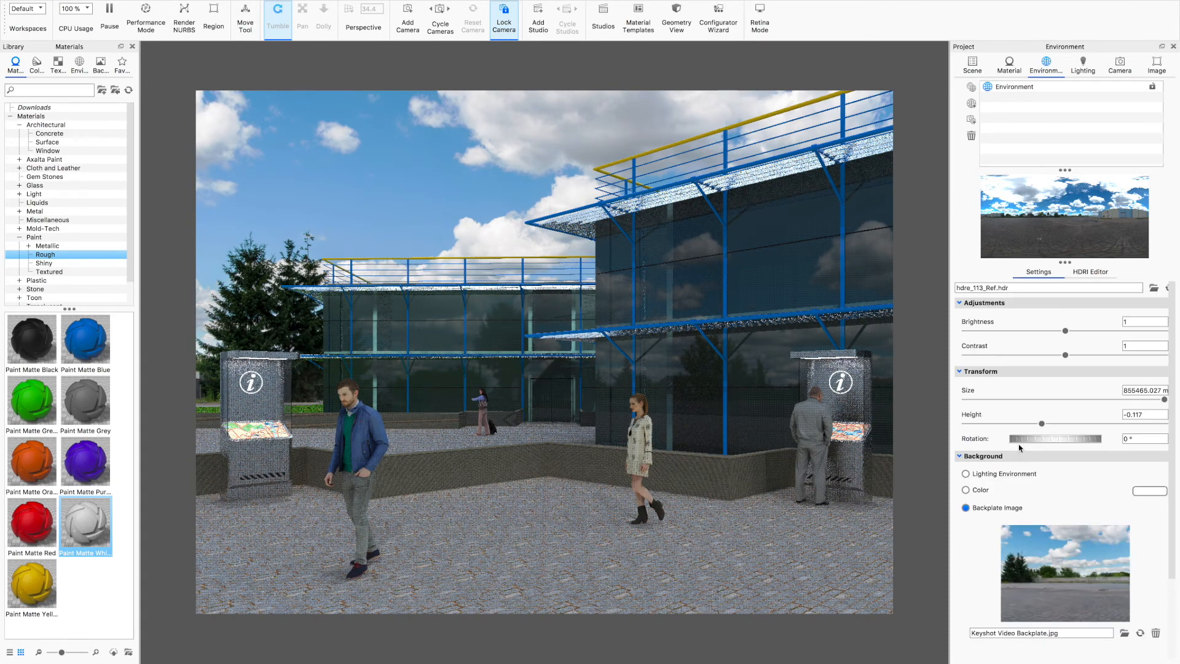
{"action": "mouse_move", "coordinate": [1023, 442]}
{"action": "left_mouse_down"}
{"action": "mouse_move", "coordinate": [1043, 442]}
{"action": "mouse_move", "coordinate": [1030, 441]}
{"action": "left_mouse_up"}
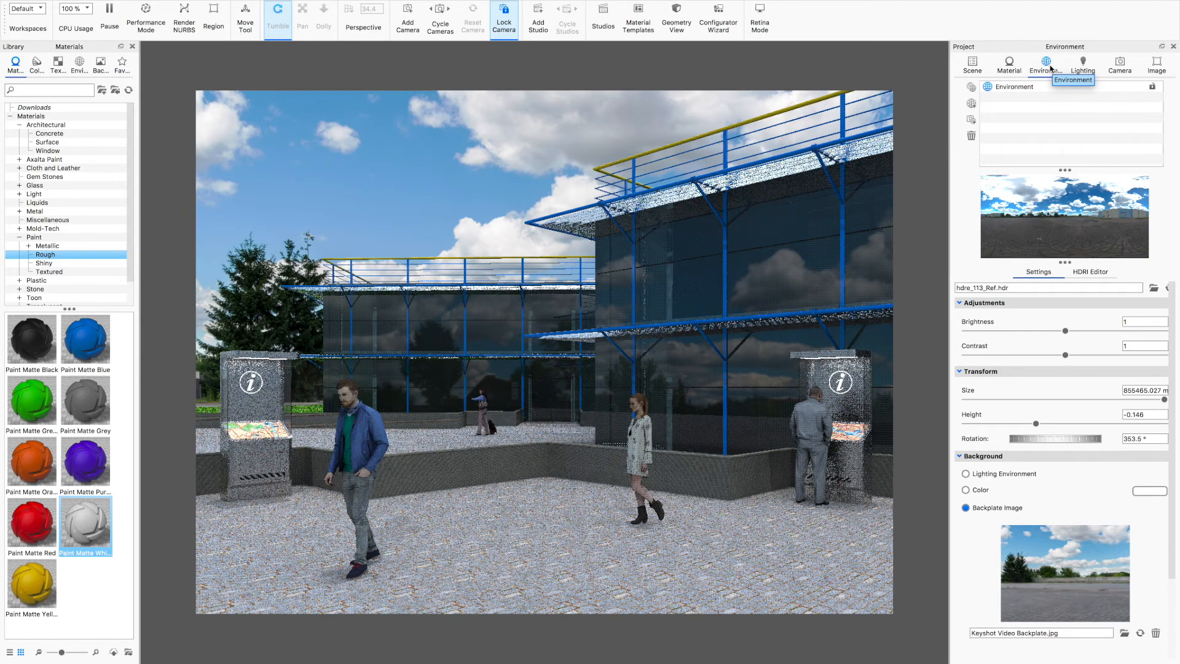
- Apply the Glass (Solid) Grey material to 003_005 Mirror Glass and set its refractive index to 1.756
{"action": "left_click", "coordinate": [974, 64]}
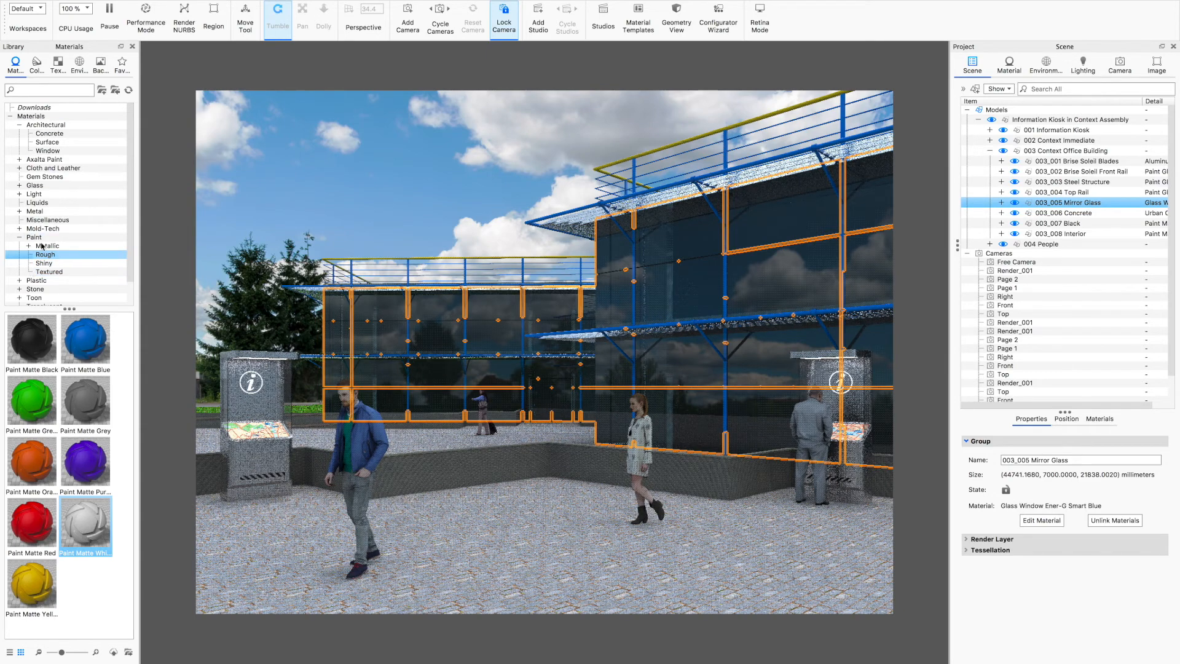
{"action": "left_click_drag", "start_coordinate": [132, 151], "coordinate": [132, 212]}
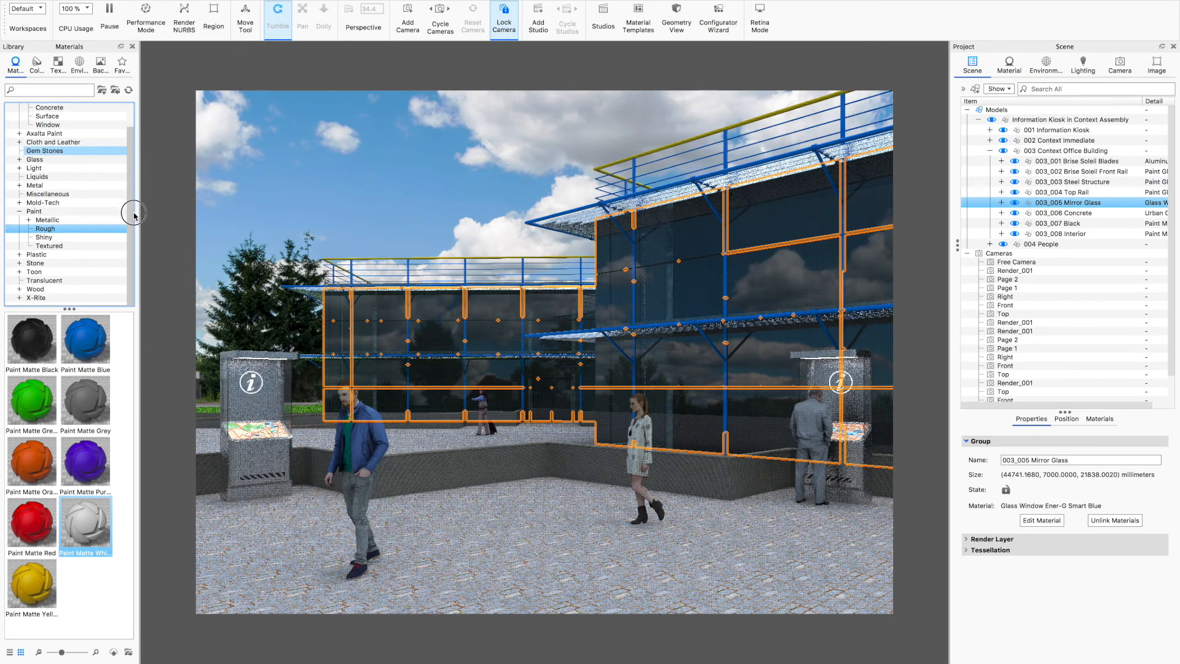
{"action": "left_click", "coordinate": [19, 159]}
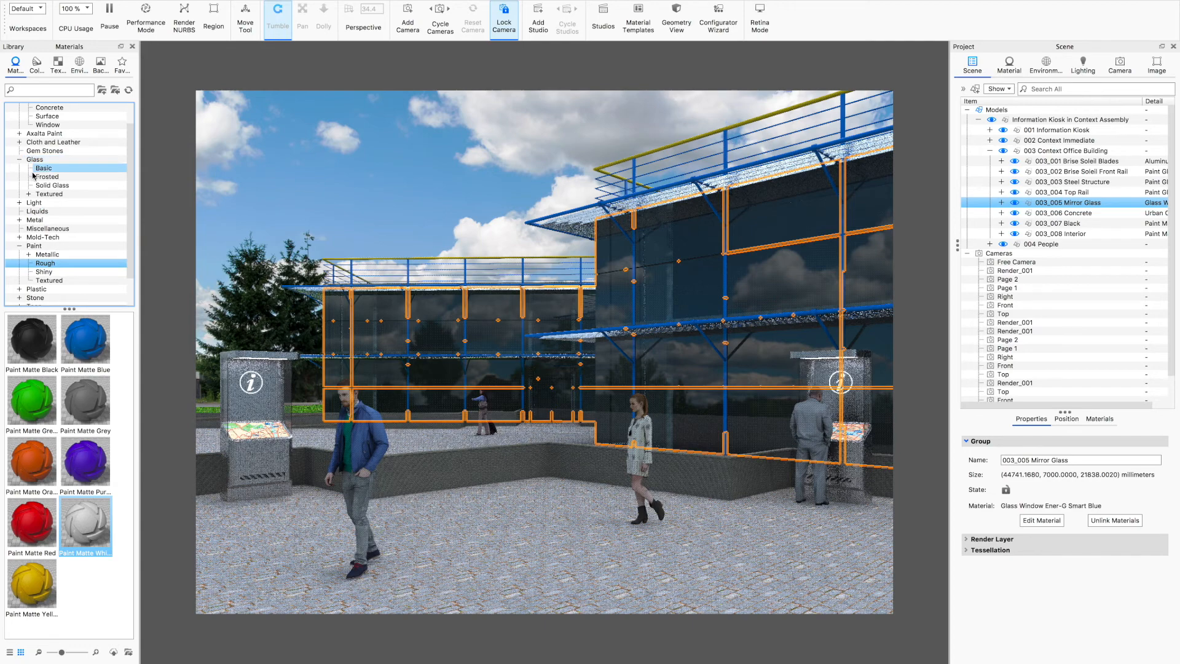
{"action": "left_click", "coordinate": [43, 185]}
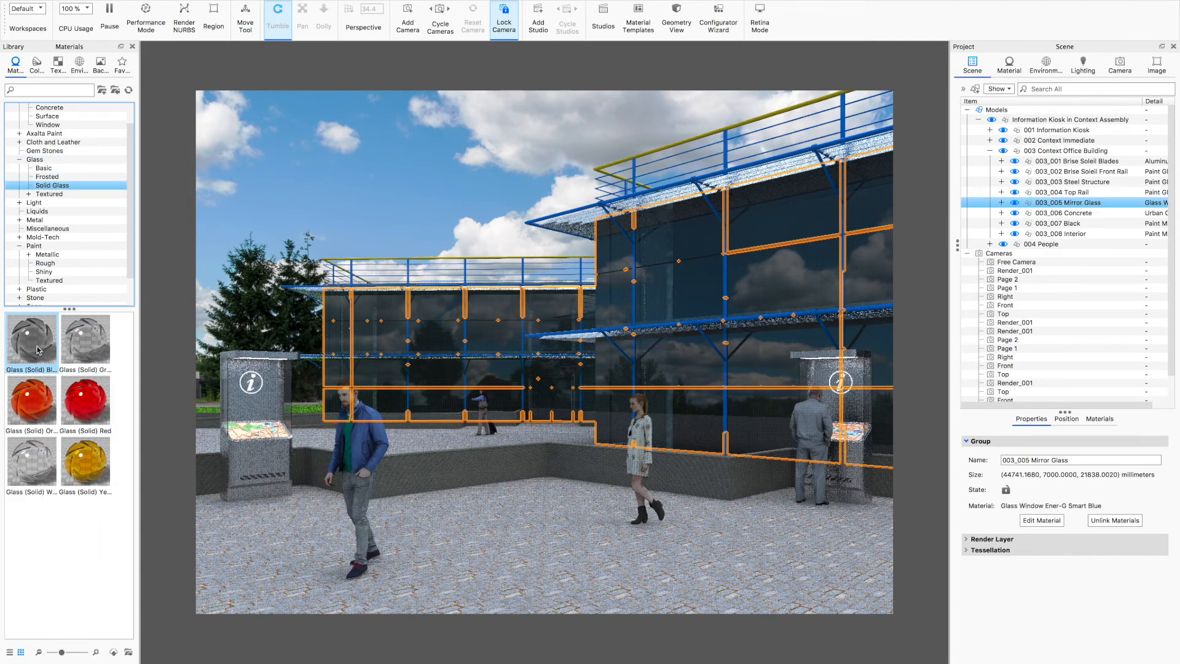
{"action": "left_click_drag", "start_coordinate": [86, 342], "coordinate": [1095, 207]}
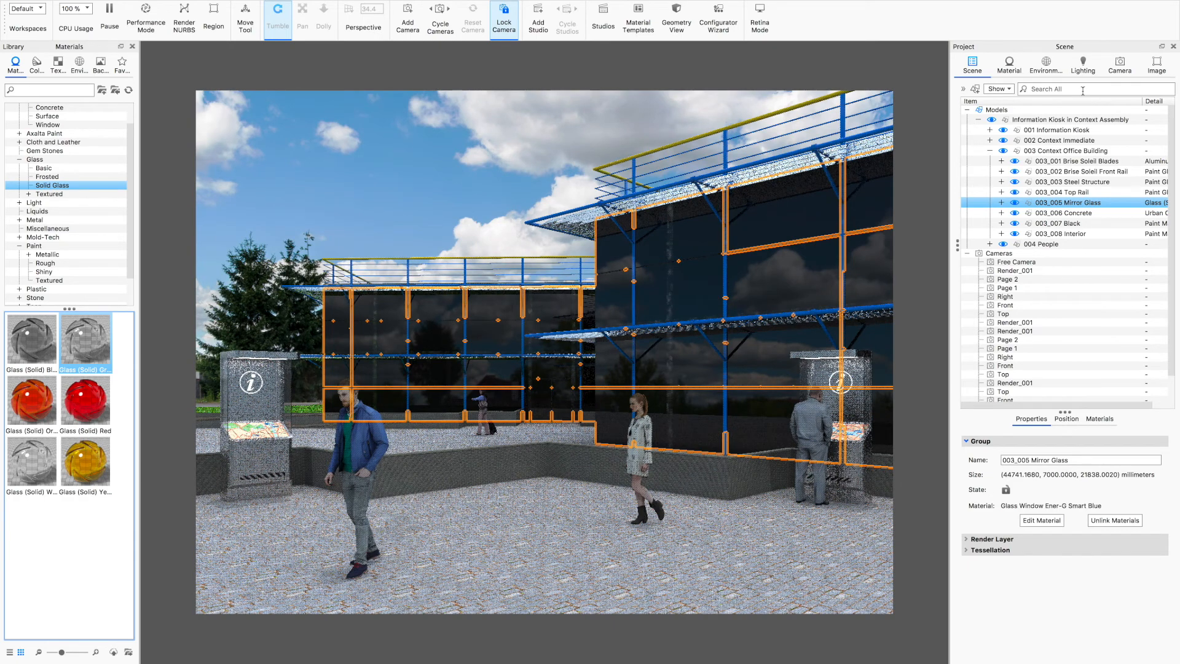
{"action": "left_click", "coordinate": [1043, 521]}
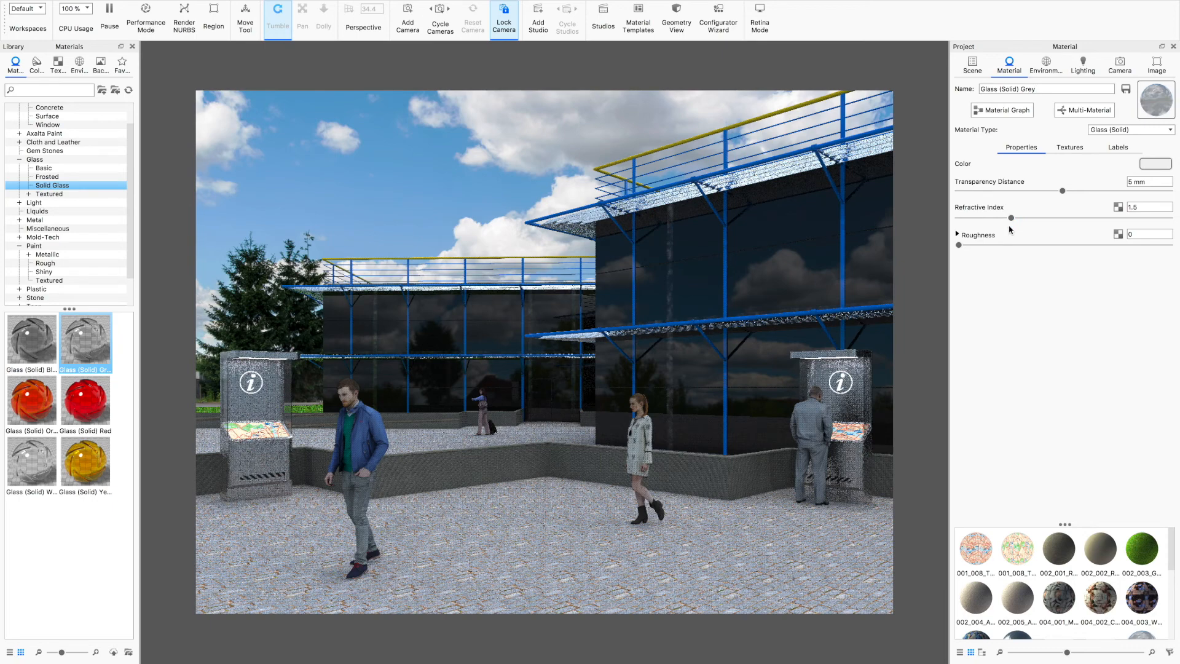
{"action": "left_click_drag", "start_coordinate": [1011, 219], "coordinate": [1040, 225]}
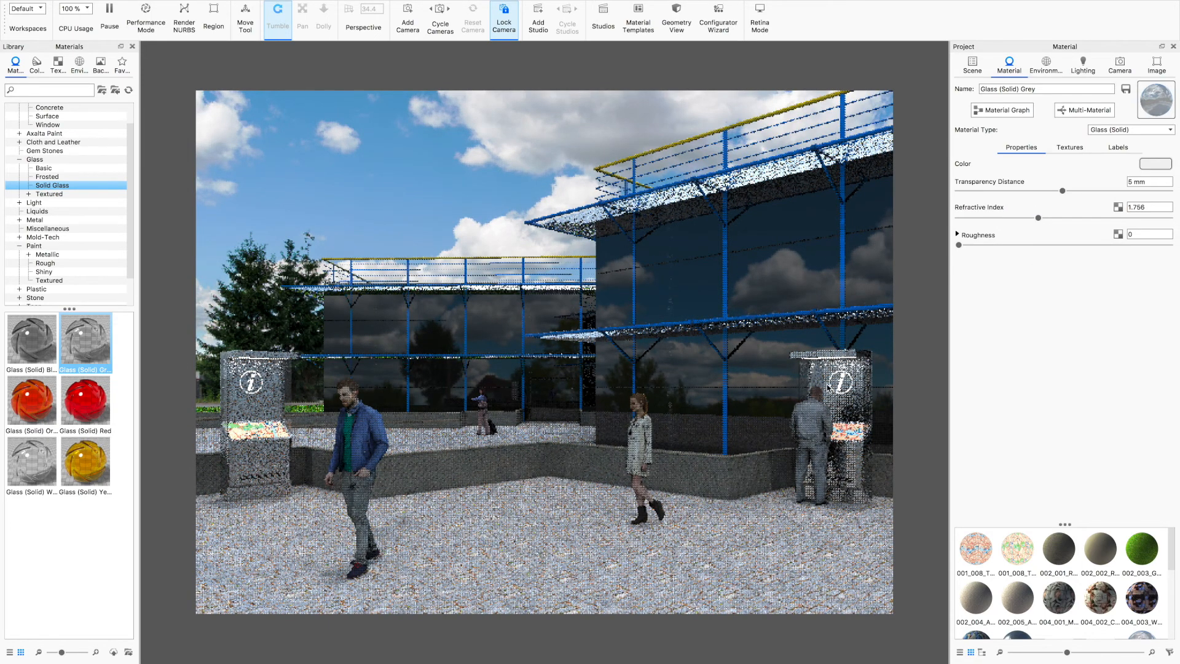
- Set the image brightness to 1.29 and the environment brightness to 1.084
{"action": "key", "text": "e"}
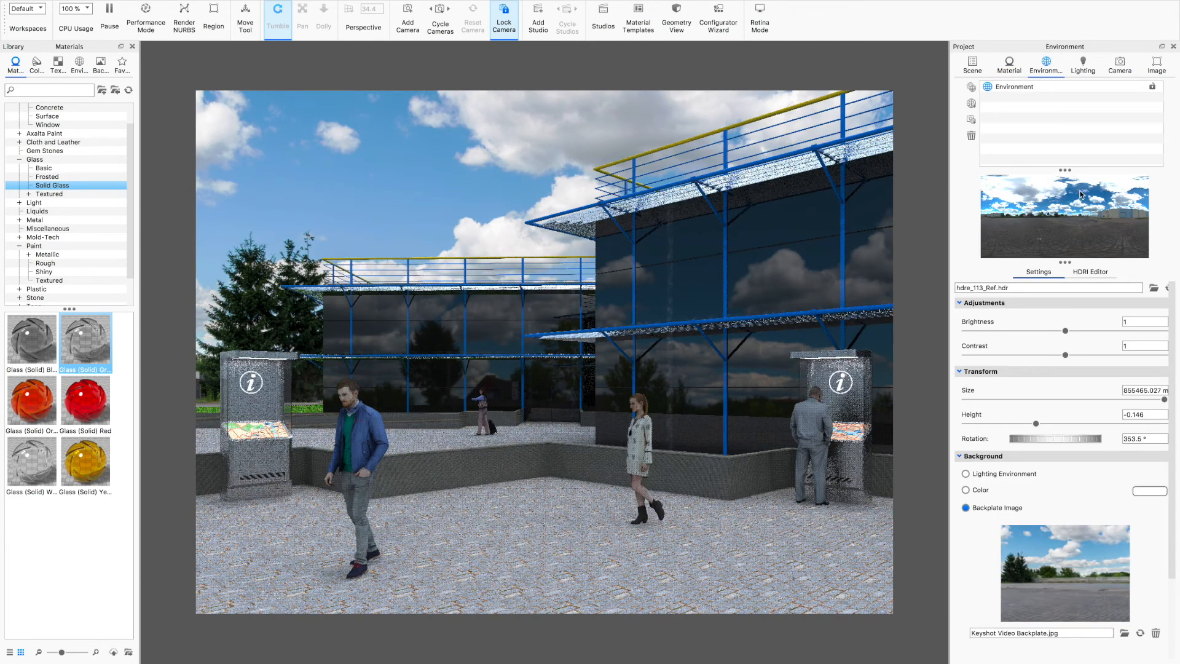
{"action": "left_click", "coordinate": [1159, 66]}
{"action": "left_click_drag", "start_coordinate": [1007, 159], "coordinate": [1018, 161]}
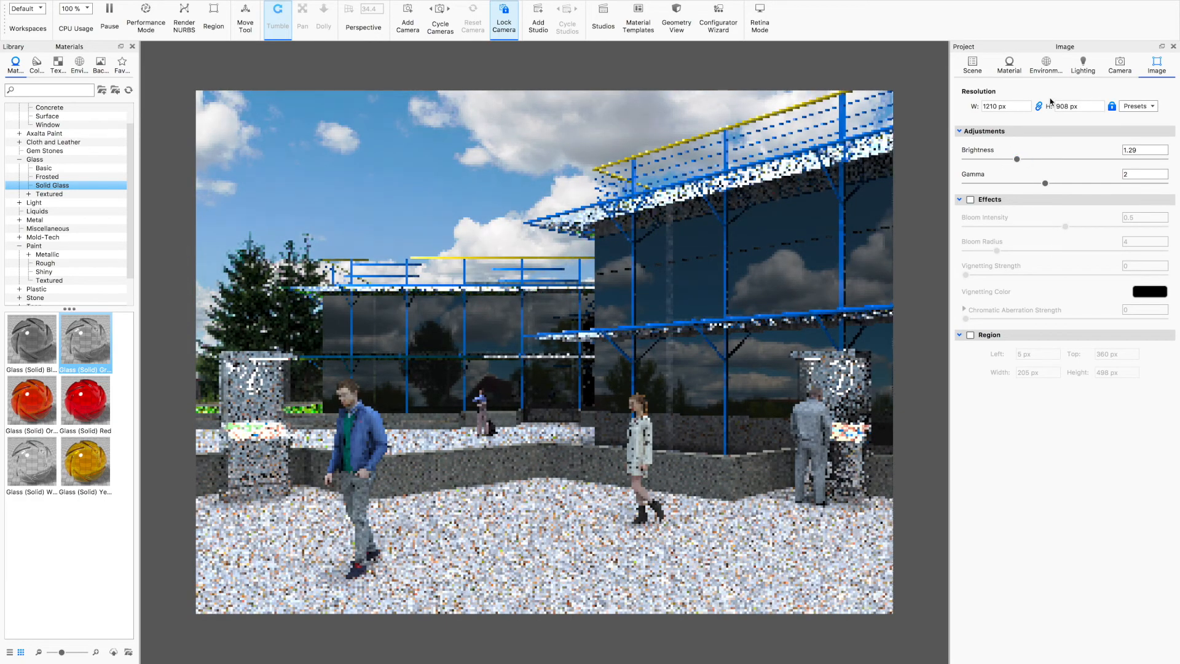
{"action": "left_click", "coordinate": [1047, 64]}
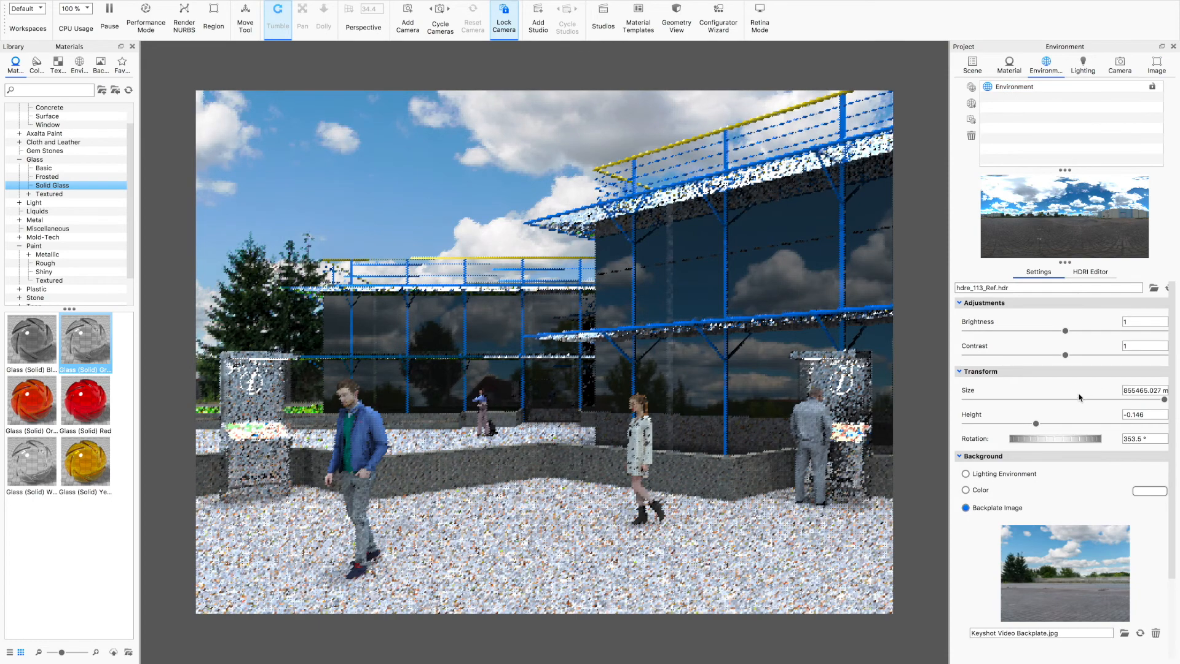
{"action": "left_click_drag", "start_coordinate": [1066, 331], "coordinate": [1074, 332]}
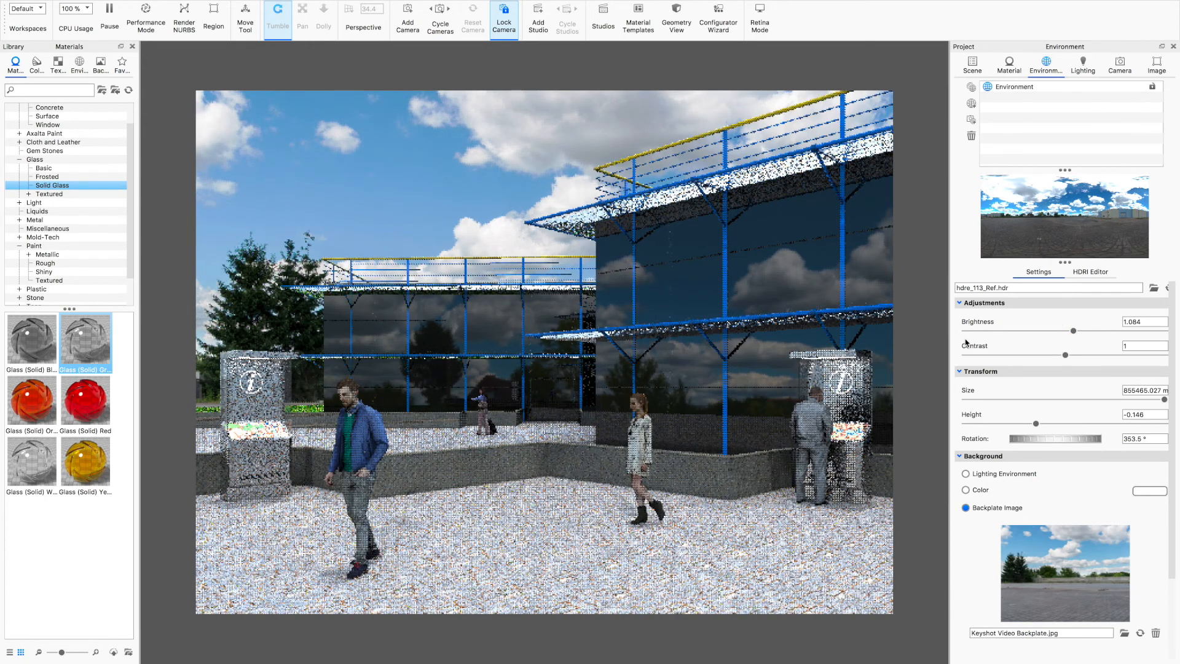
- Hide 003_005 Mirror Glass and apply the miscellaneous Matte Black material to the whole Information Kiosk in Context Assembly
{"action": "left_click", "coordinate": [973, 65]}
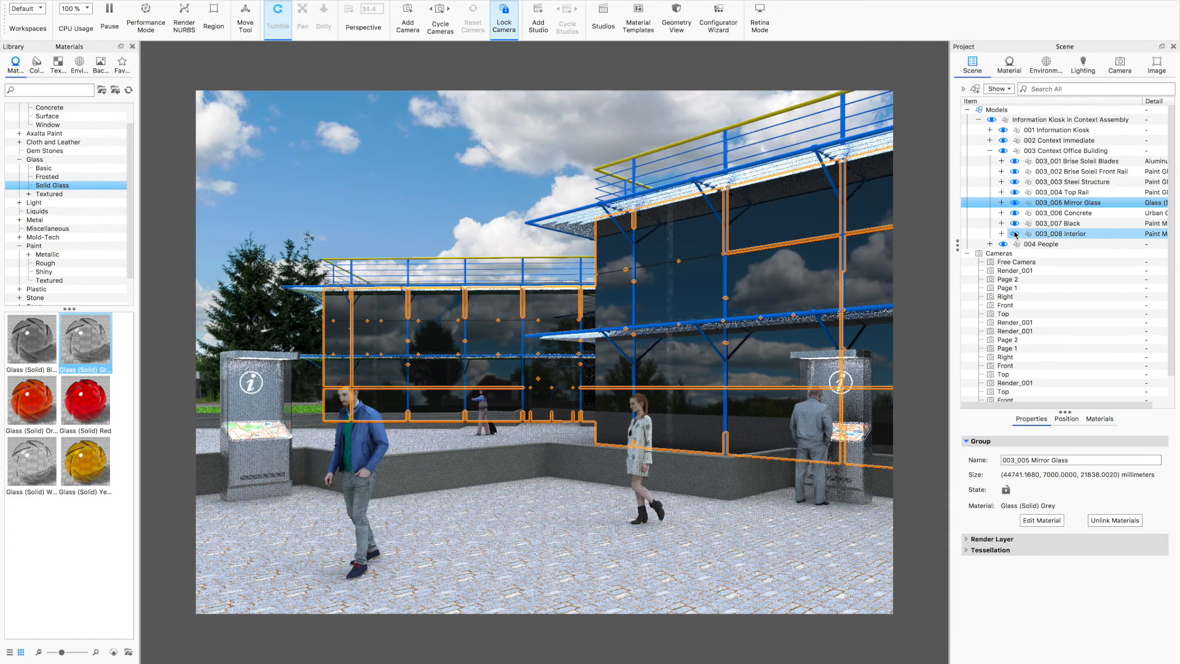
{"action": "left_click", "coordinate": [1015, 202]}
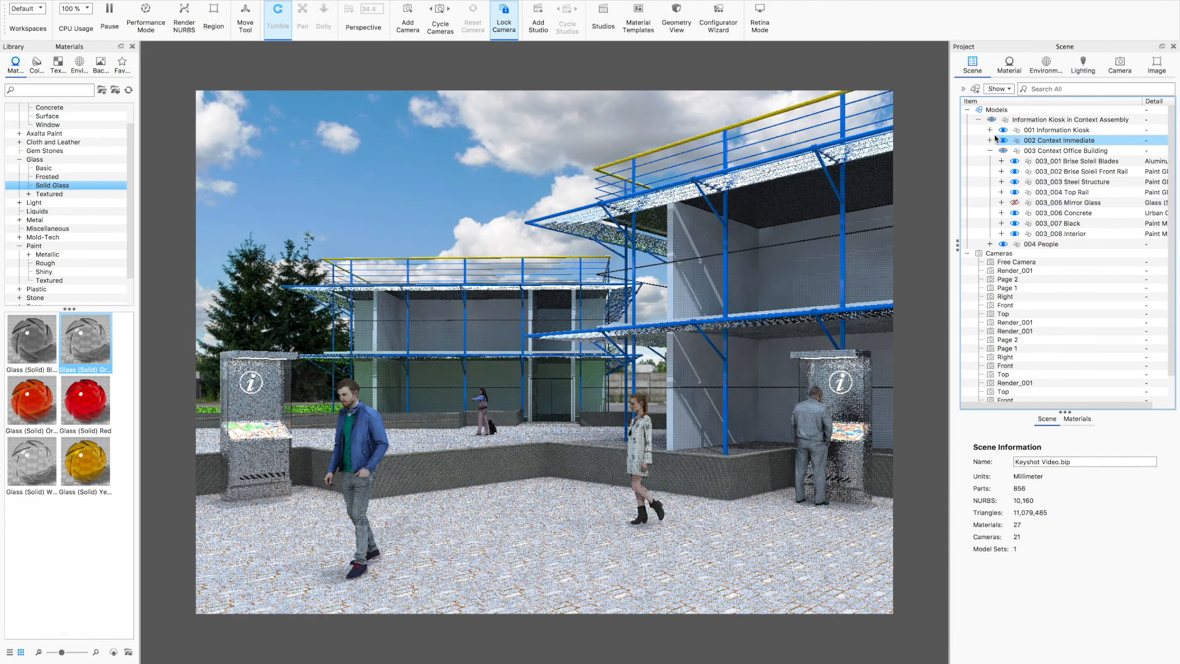
{"action": "scroll", "coordinate": [77, 190], "scroll_direction": "down", "scroll_amount": 2}
{"action": "left_click", "coordinate": [78, 192]}
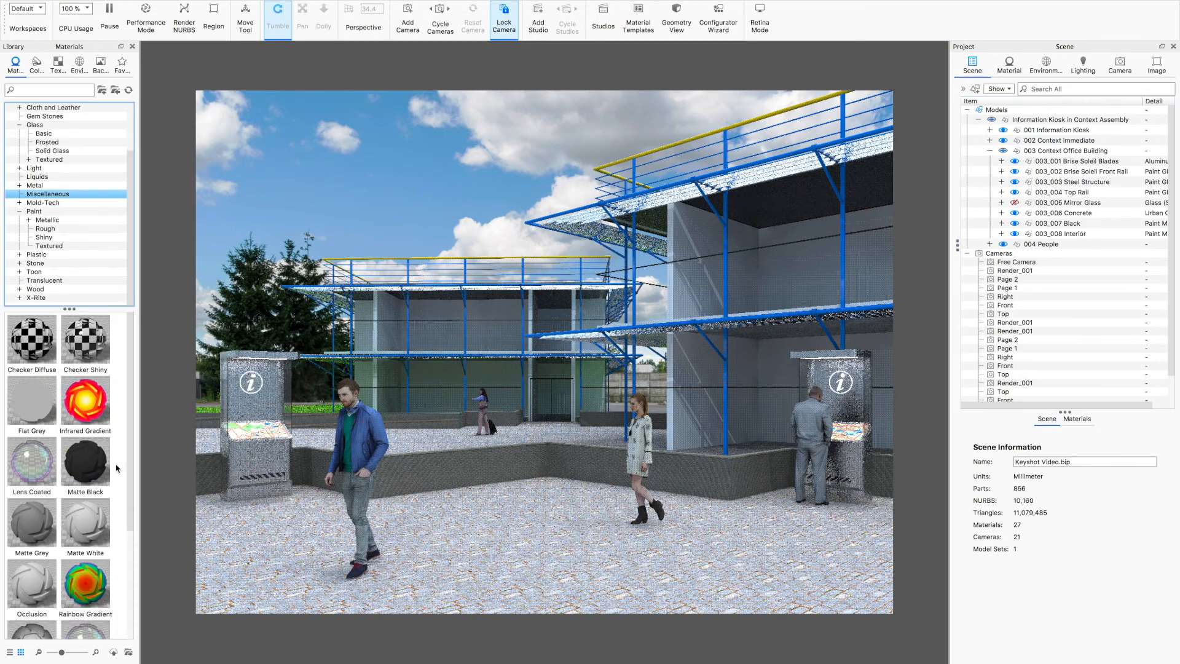
{"action": "left_click", "coordinate": [87, 474]}
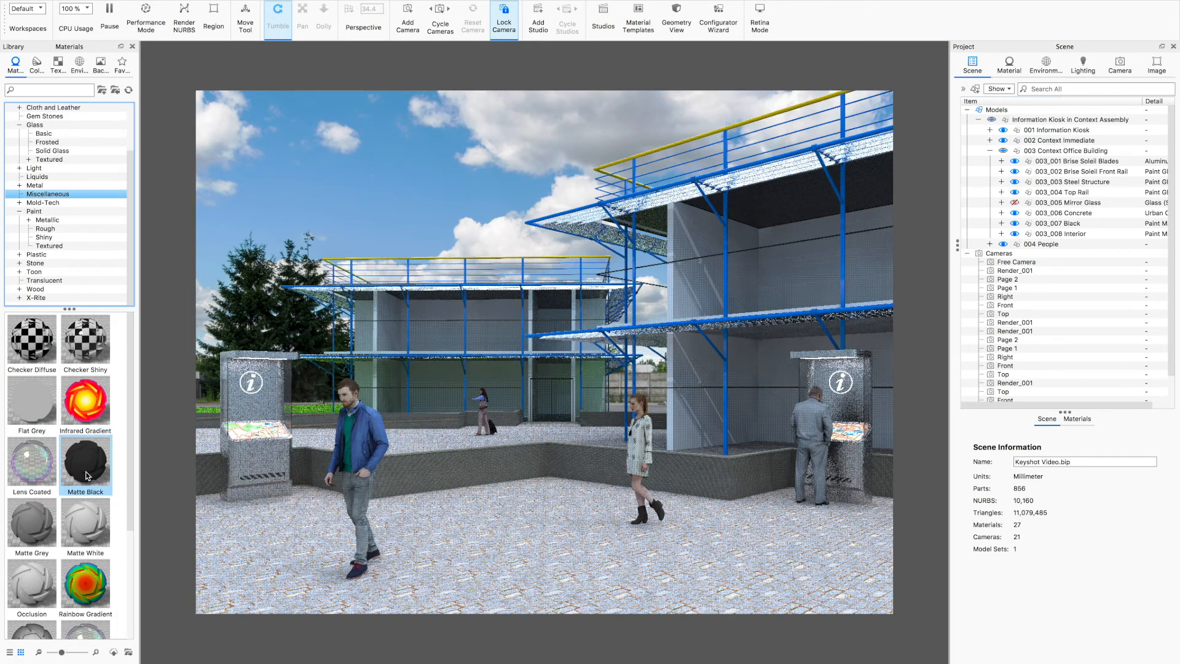
{"action": "left_click_drag", "start_coordinate": [87, 477], "coordinate": [1117, 119]}
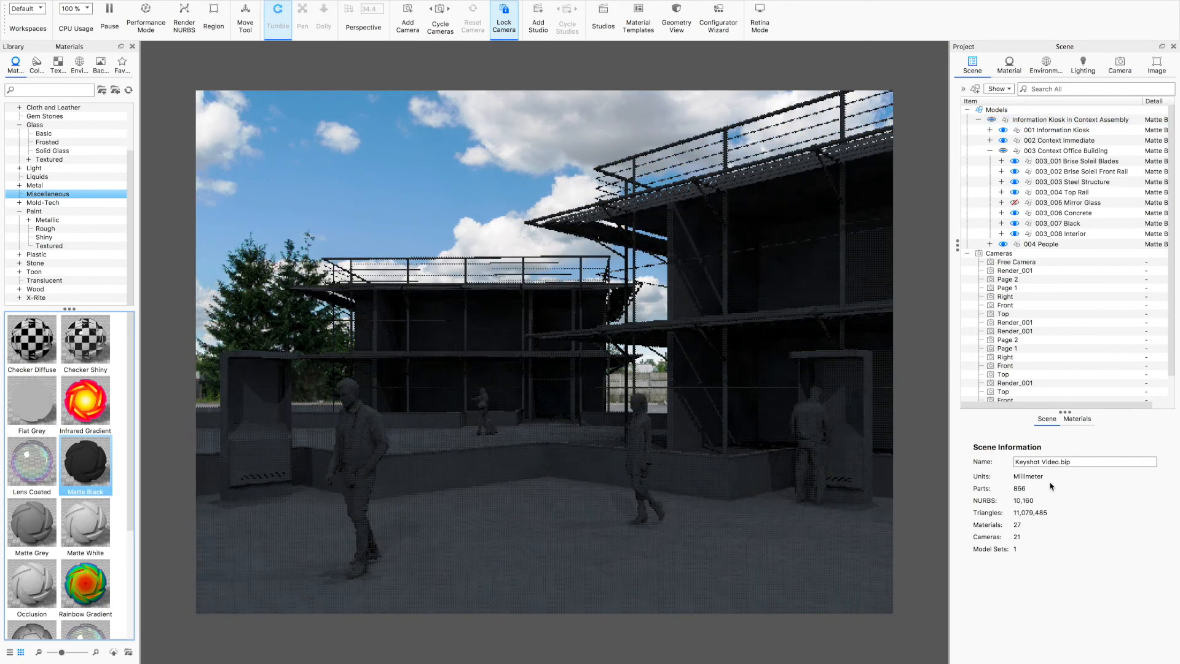
- Edit the Information Kiosk in Context Assembly's Matte Black material, setting its colour to pure black with RGB 0, 0, 0
{"action": "left_click", "coordinate": [1055, 119]}
{"action": "left_click", "coordinate": [1046, 522]}
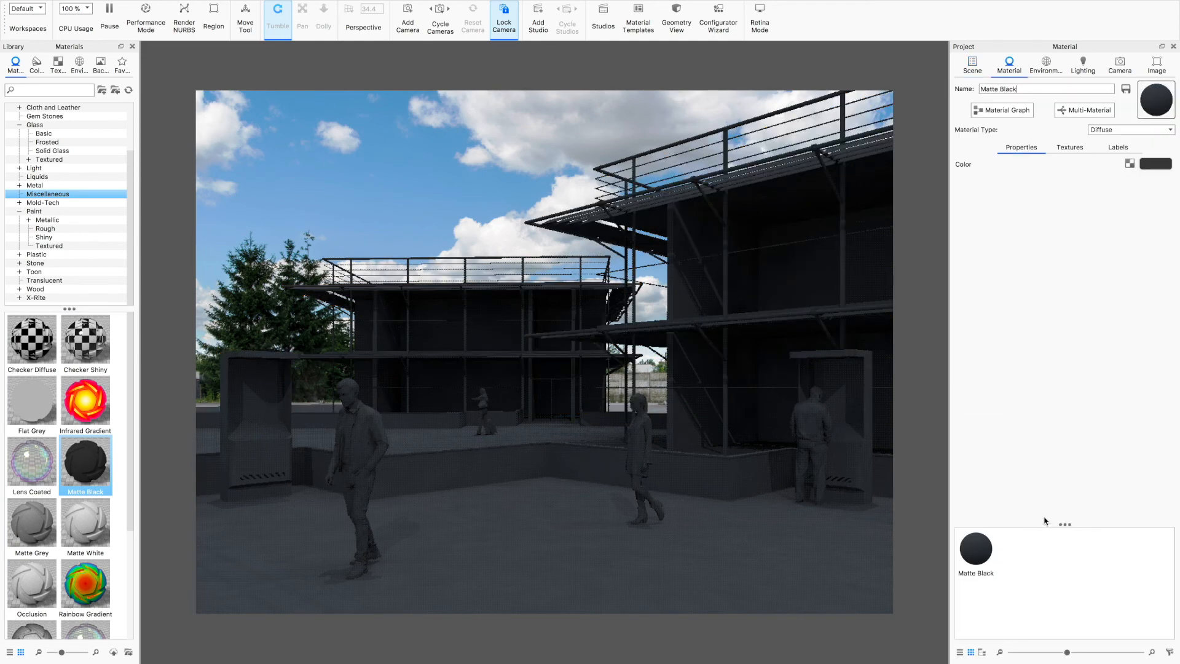
{"action": "left_click", "coordinate": [1156, 166]}
{"action": "left_click", "coordinate": [991, 147]}
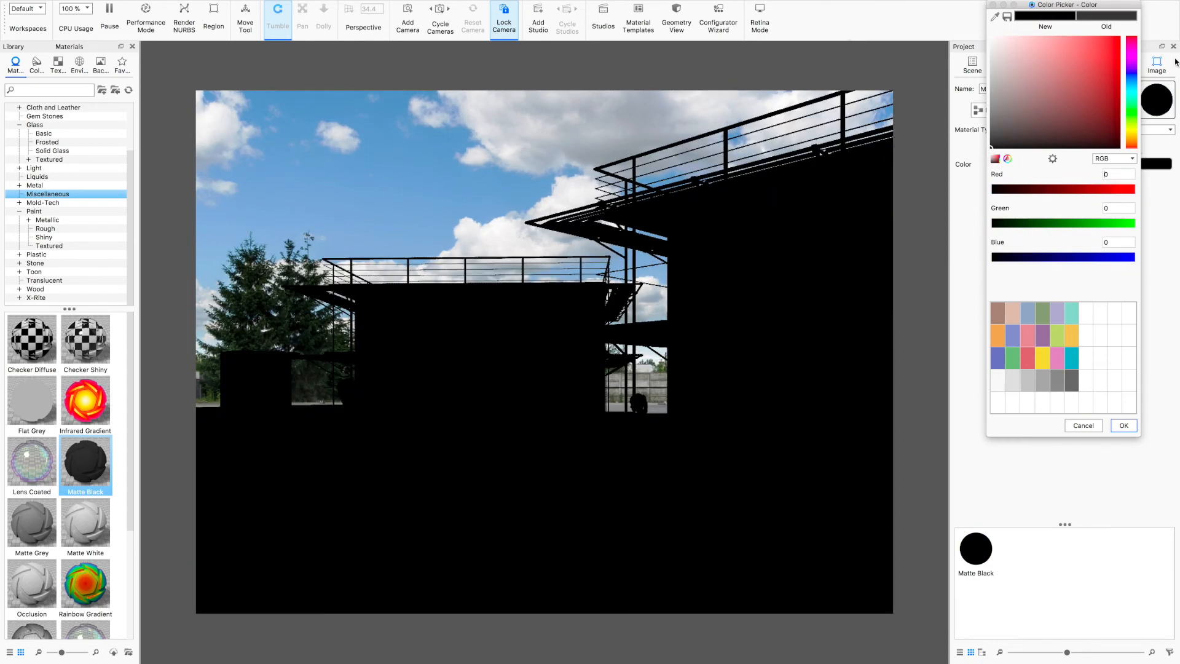
{"action": "left_click", "coordinate": [1124, 426]}
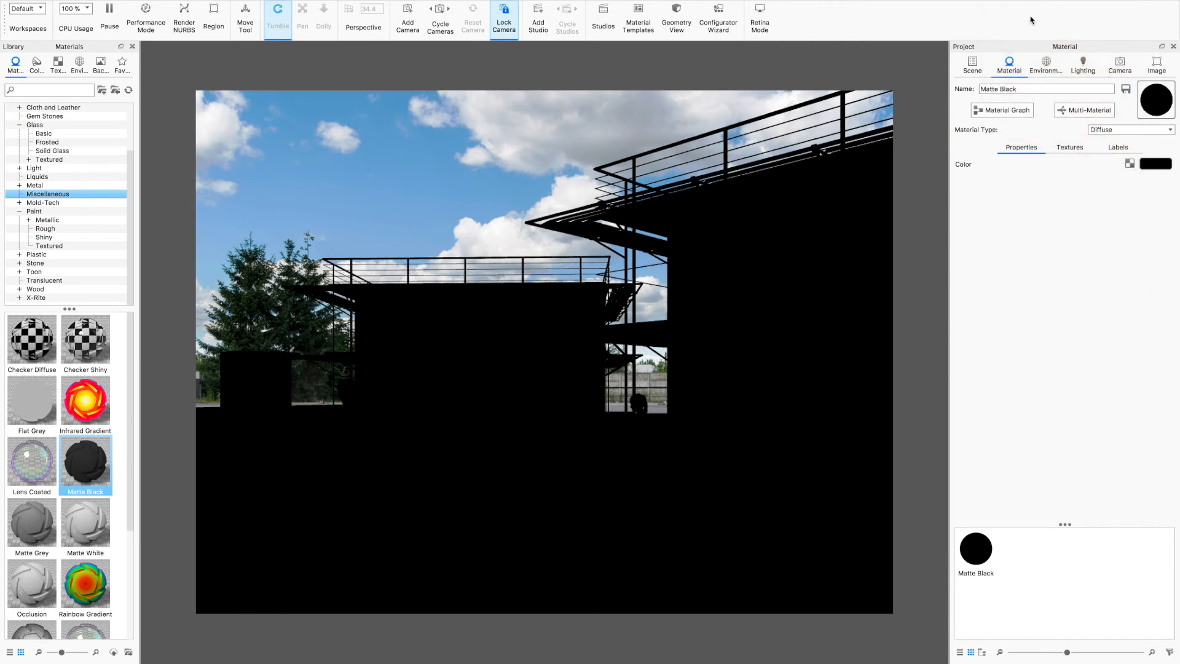
- Unhide 003_005 Mirror Glass and apply the Glass (Solid) Grey material to it
{"action": "left_click", "coordinate": [972, 67]}
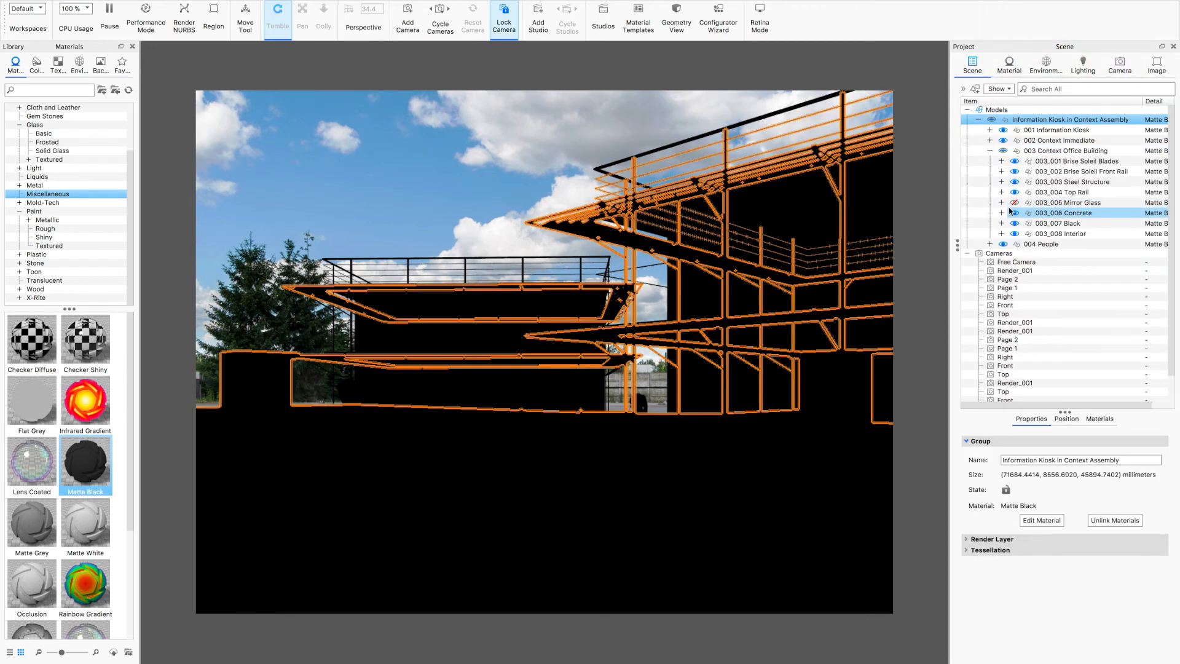
{"action": "mouse_move", "coordinate": [130, 215]}
{"action": "left_mouse_down"}
{"action": "mouse_move", "coordinate": [130, 197]}
{"action": "mouse_move", "coordinate": [128, 228]}
{"action": "left_mouse_up"}
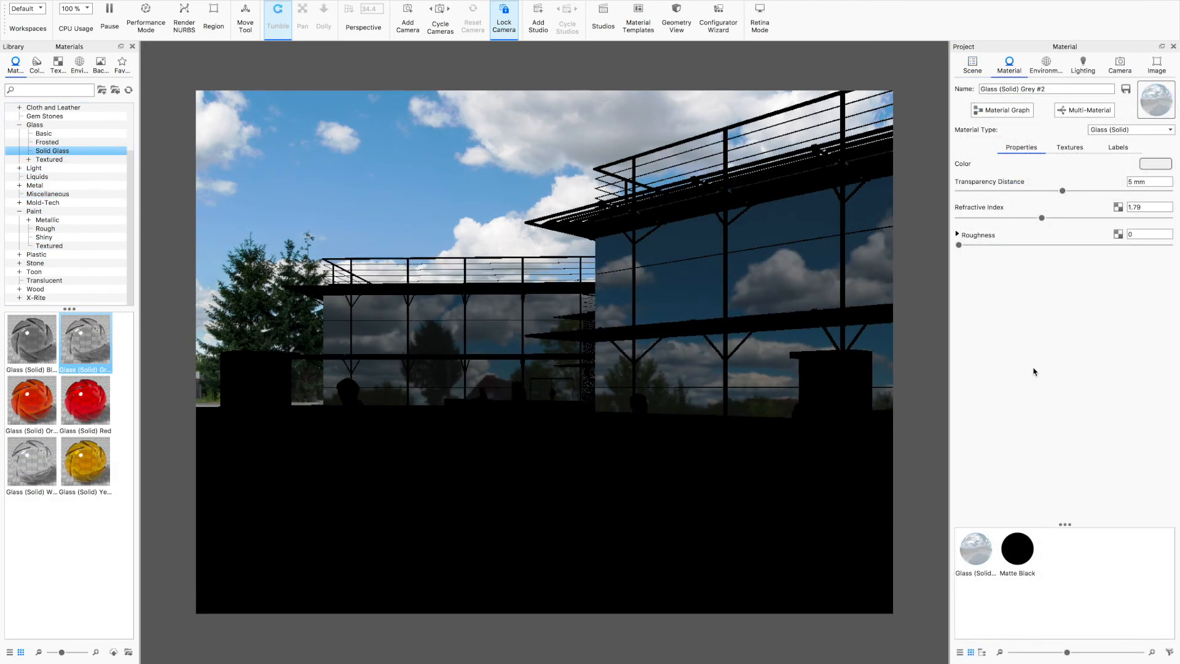
- Open the render output settings for the PSD still image and include alpha transparency
{"action": "mouse_move", "coordinate": [472, 4]}
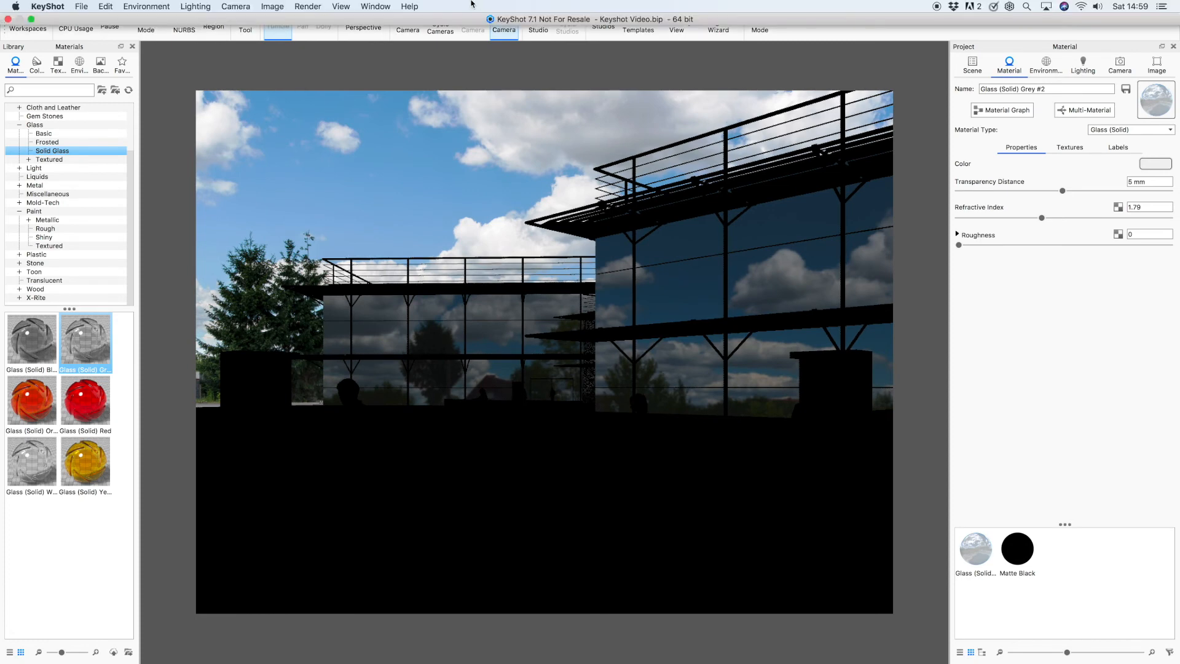
{"action": "left_click", "coordinate": [311, 7]}
{"action": "left_click", "coordinate": [318, 96]}
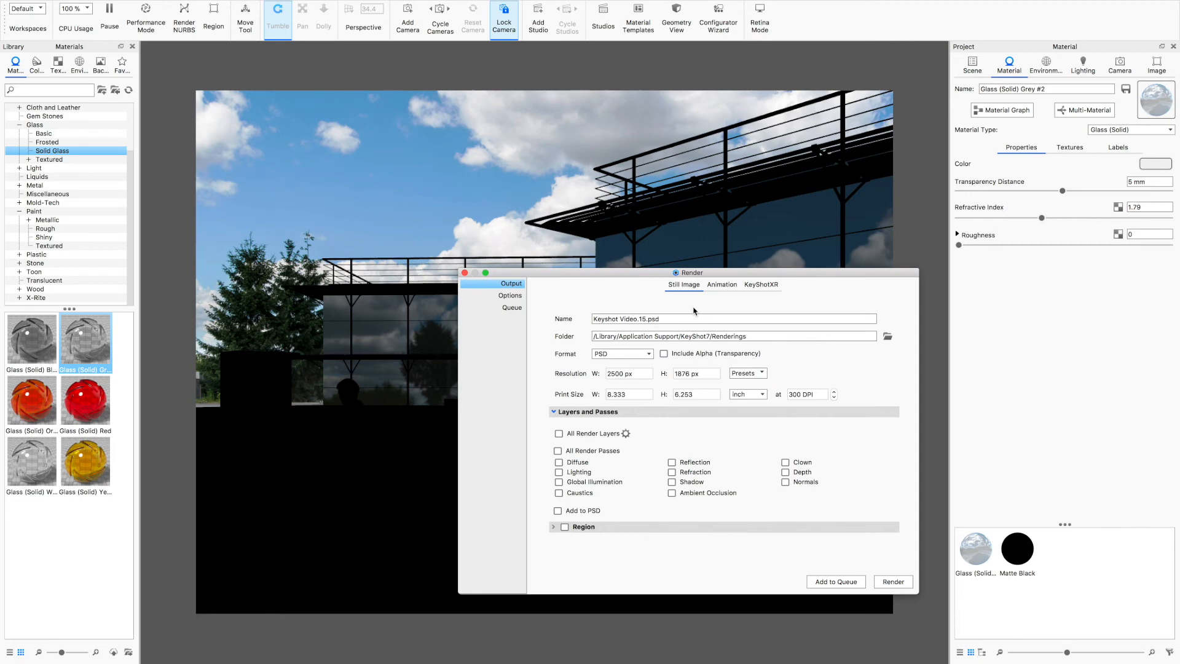
{"action": "left_click", "coordinate": [665, 354]}
{"action": "left_click_drag", "start_coordinate": [746, 269], "coordinate": [722, 327]}
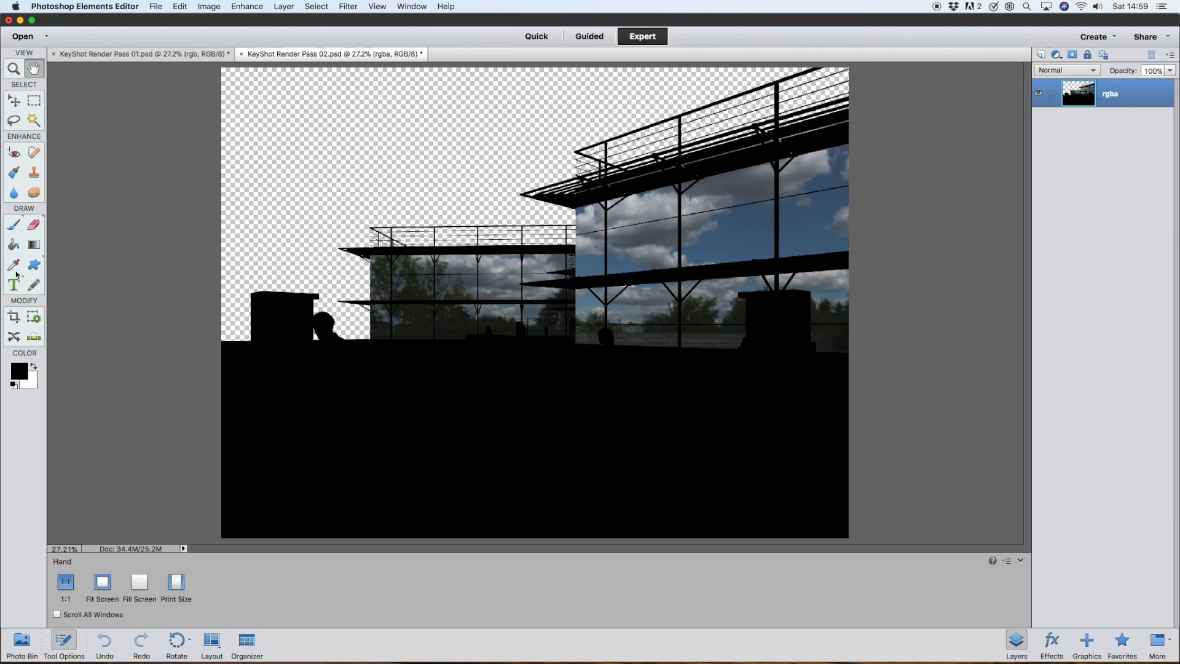
- In Photoshop Elements, select the black silhouette in KeyShot Render Pass 02.psd with the Magic Wand, delete it and clear the selection
{"action": "left_click", "coordinate": [34, 120]}
{"action": "left_click", "coordinate": [390, 438]}
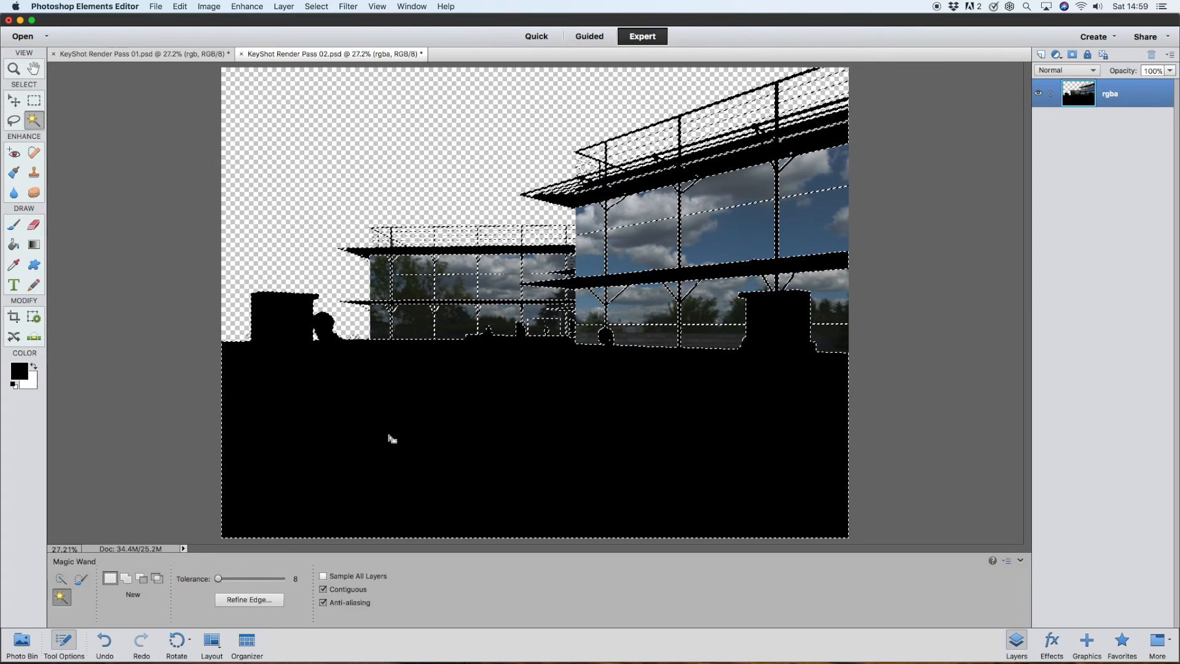
{"action": "key", "text": "Delete"}
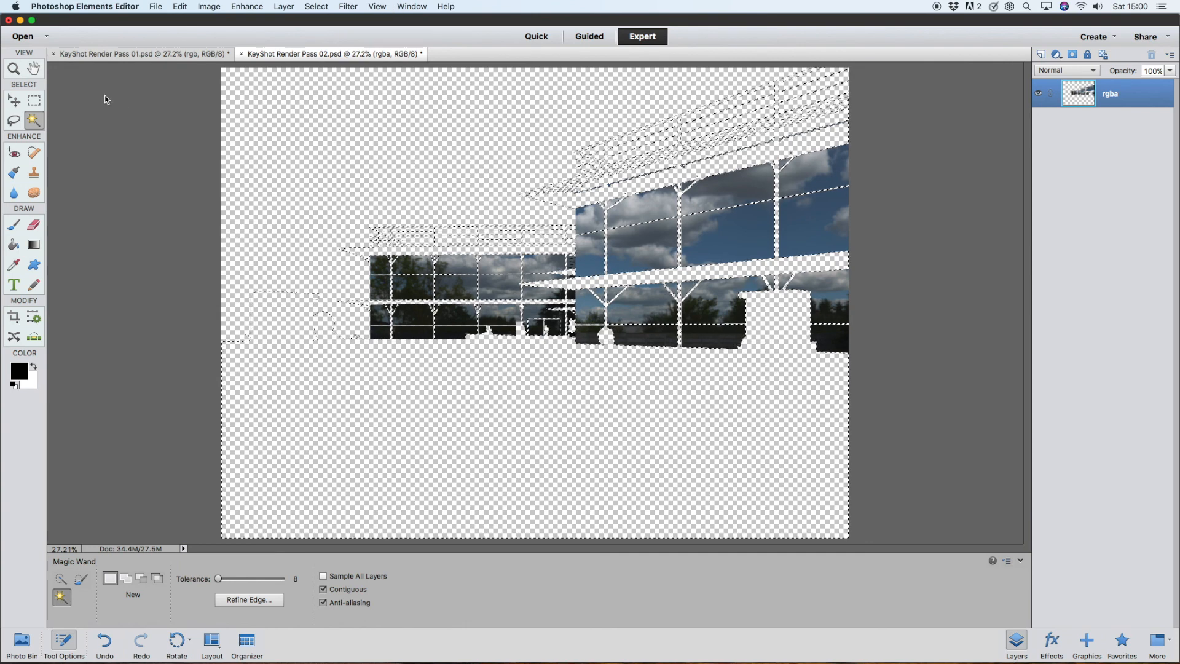
{"action": "key", "text": "m"}
{"action": "key", "text": "super+d"}
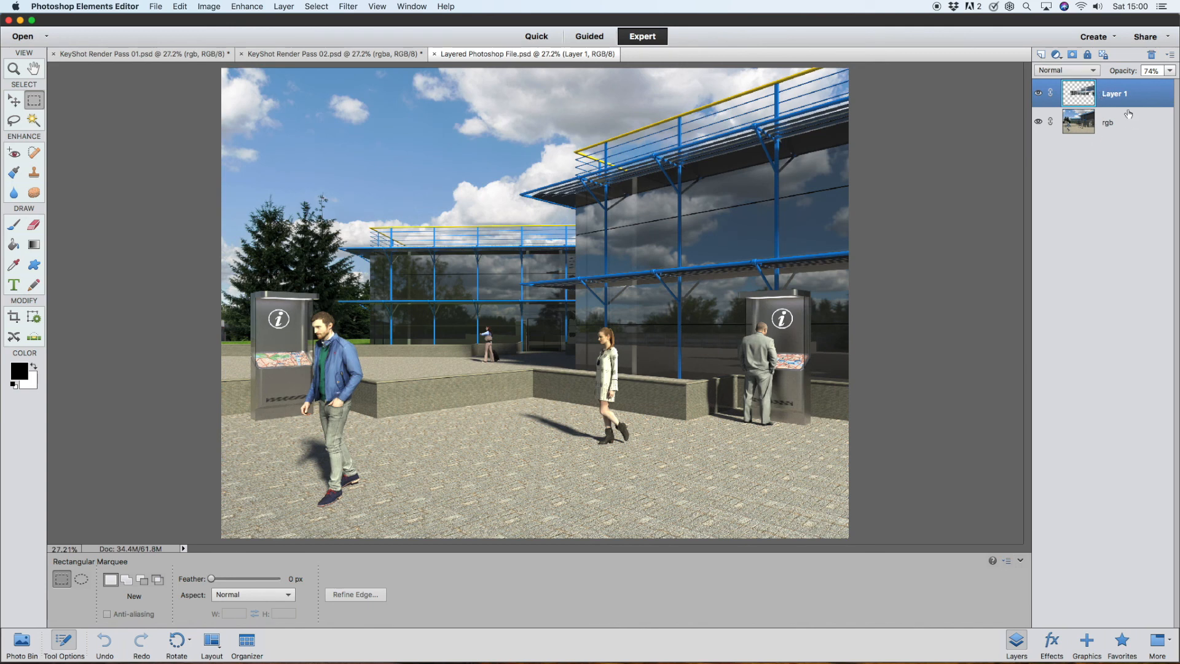
- In Layered Photoshop File.psd, hide the rgb layer to check the glass reflections, show it again, and reduce Layer 1's opacity to about 64%
{"action": "left_click", "coordinate": [1039, 123]}
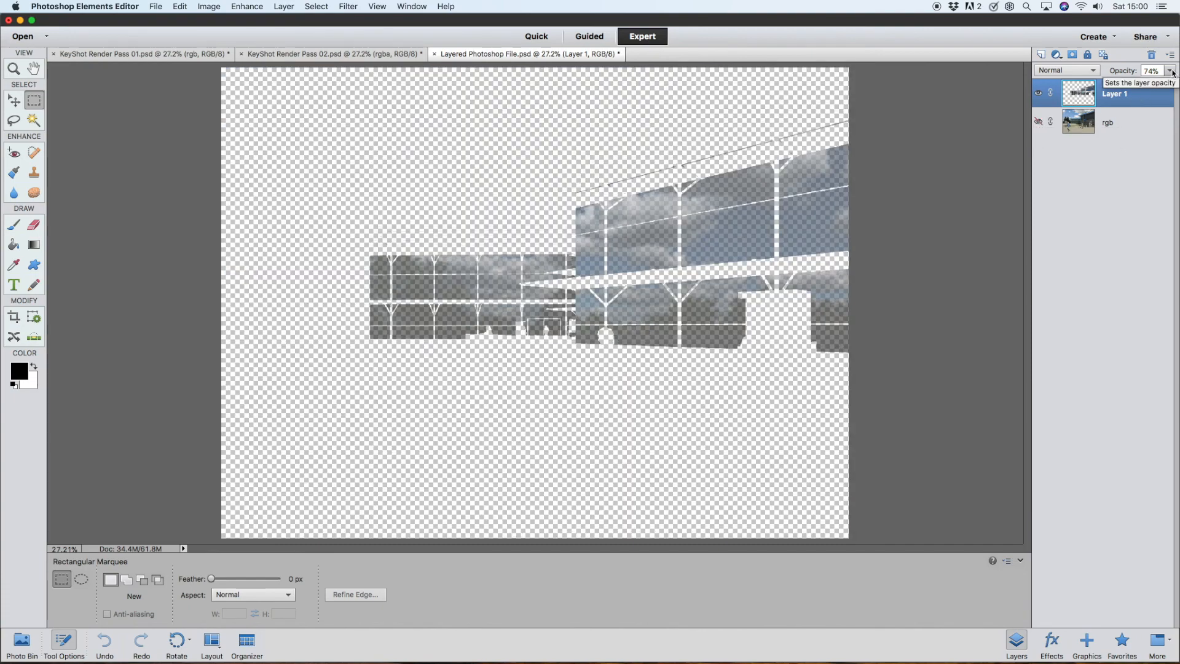
{"action": "left_click", "coordinate": [1039, 123]}
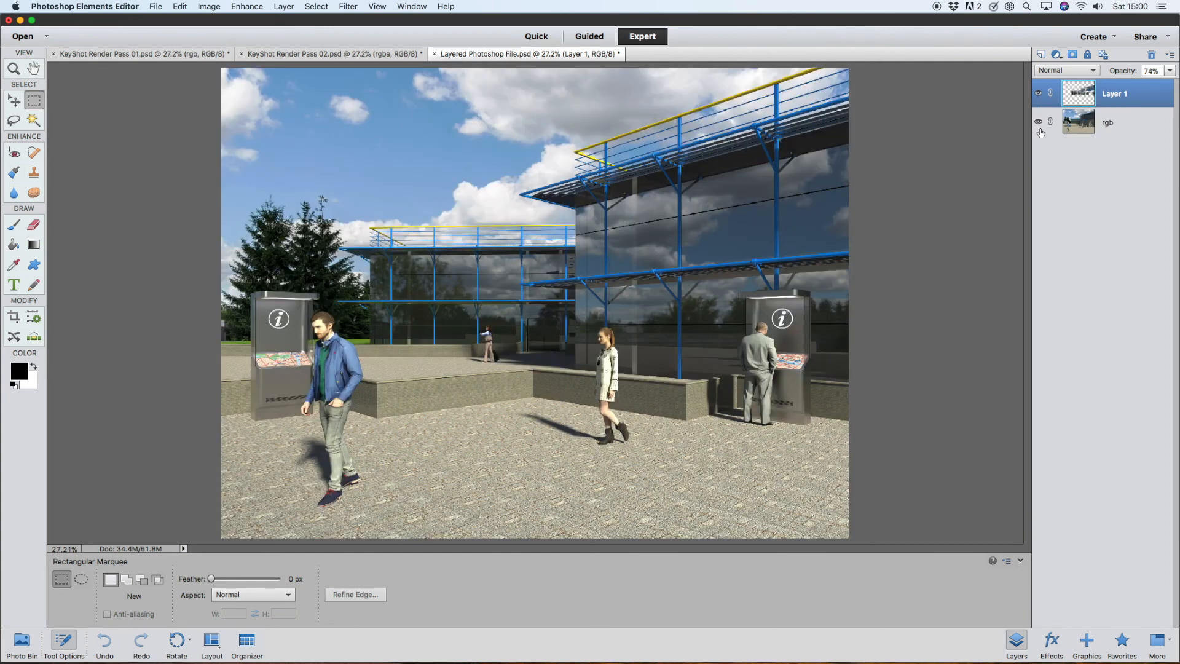
{"action": "left_click", "coordinate": [1169, 71]}
{"action": "mouse_move", "coordinate": [1153, 83]}
{"action": "left_mouse_down"}
{"action": "mouse_move", "coordinate": [1168, 84]}
{"action": "mouse_move", "coordinate": [1149, 88]}
{"action": "left_mouse_up"}
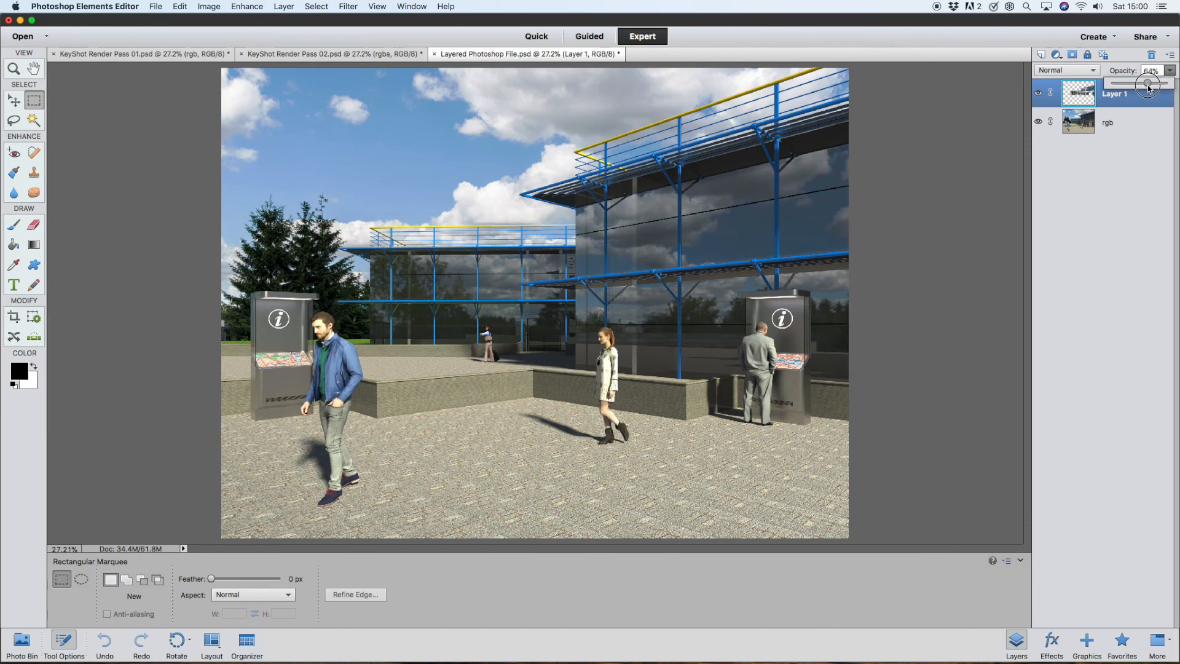